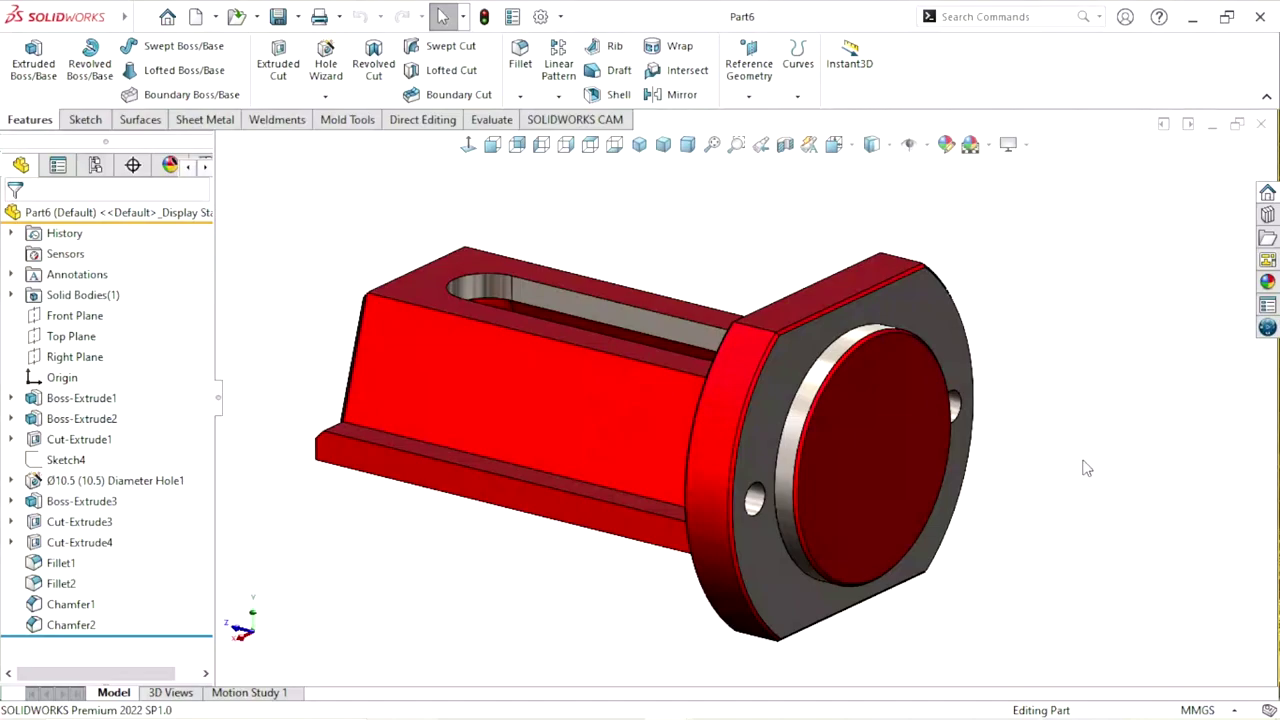
- Orbit and zoom around the existing part to inspect its flange end and underside
key("ctrl+7")
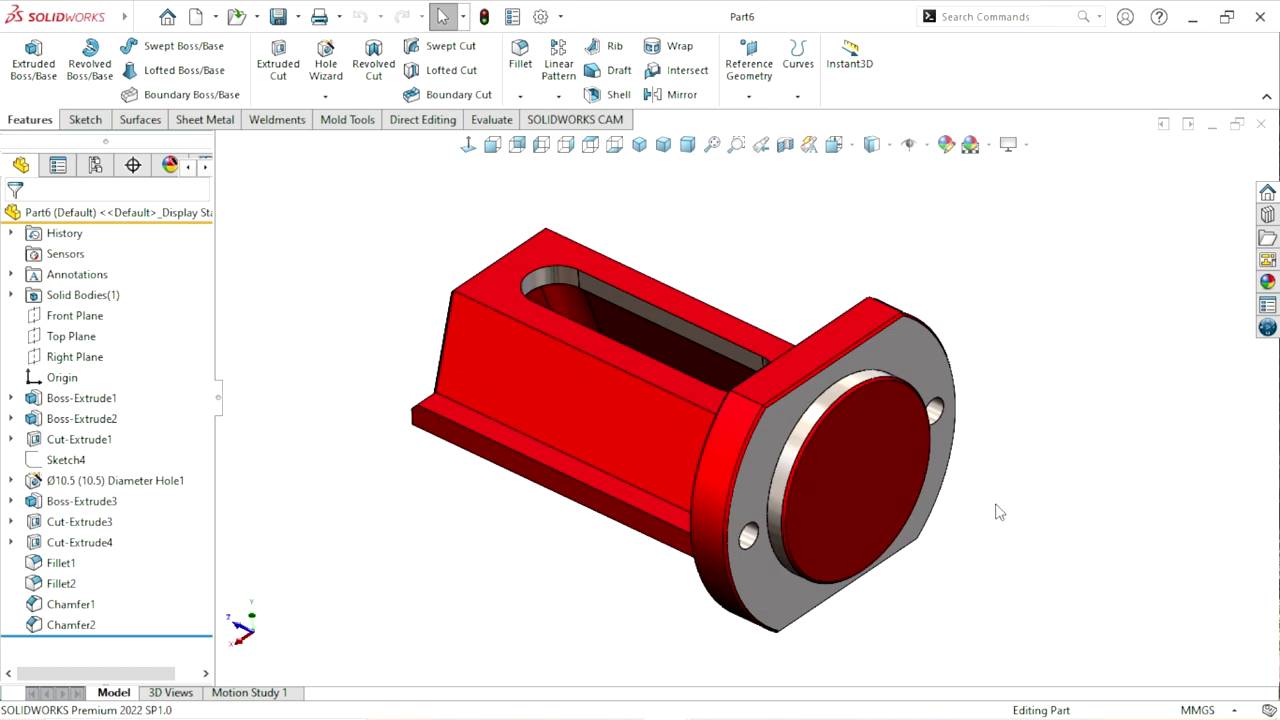
key("ctrl+7")
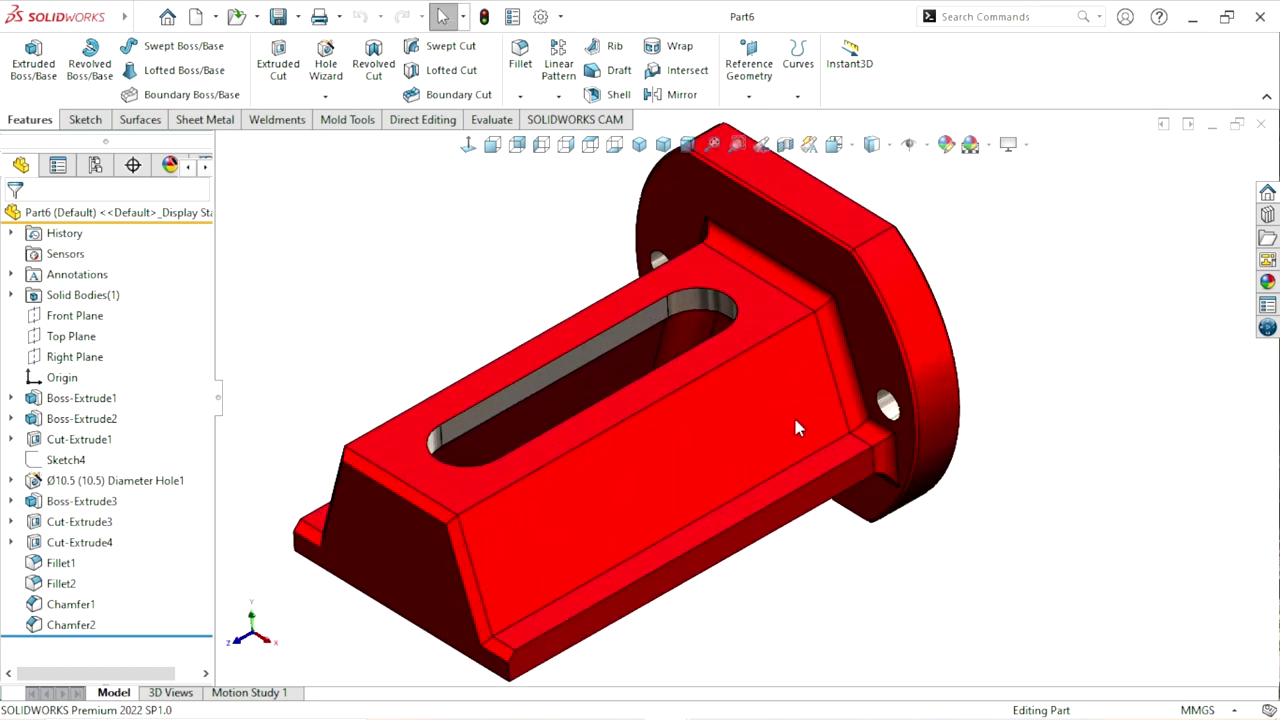
mouse_move(797, 428)
middle_mouse_down()
mouse_move(743, 557)
mouse_move(890, 400)
mouse_move(815, 450)
middle_mouse_up()
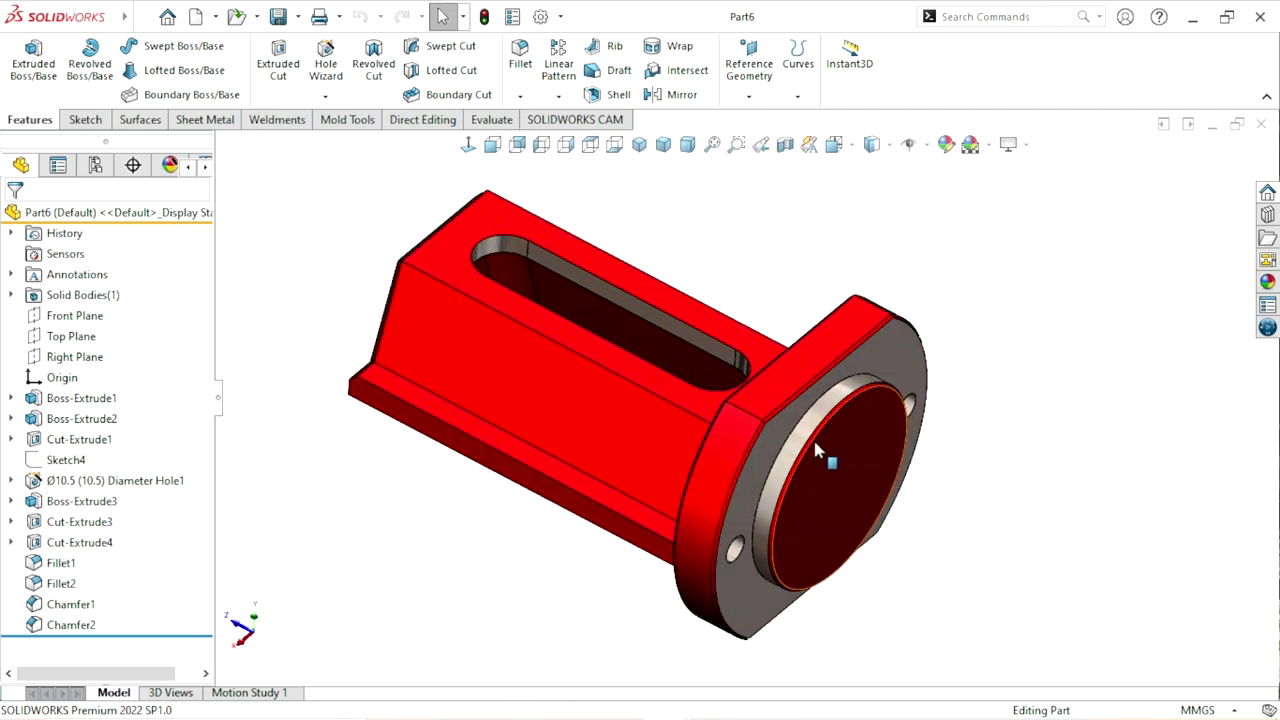
mouse_move(1037, 437)
middle_mouse_down()
mouse_move(994, 371)
mouse_move(1038, 176)
mouse_move(946, 426)
mouse_move(893, 520)
middle_mouse_up()
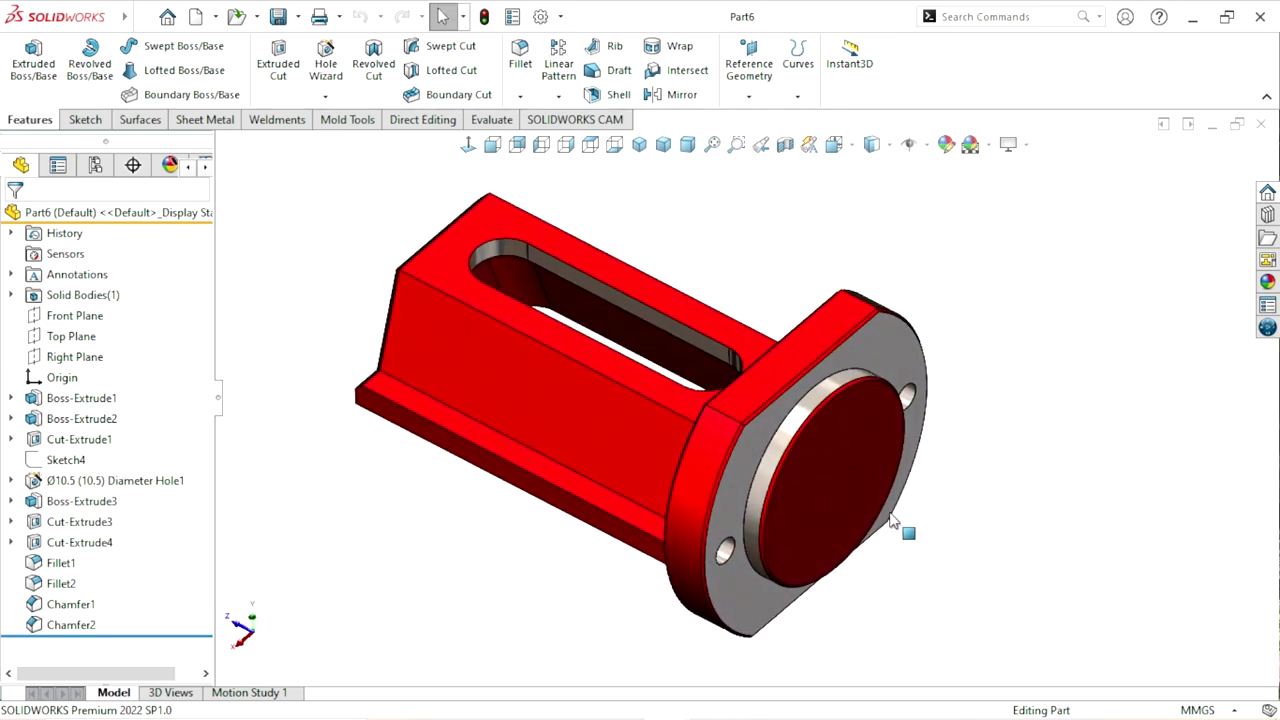
scroll(893, 520, "up", 2)
scroll(814, 518, "down", 1)
scroll(820, 518, "down", 1)
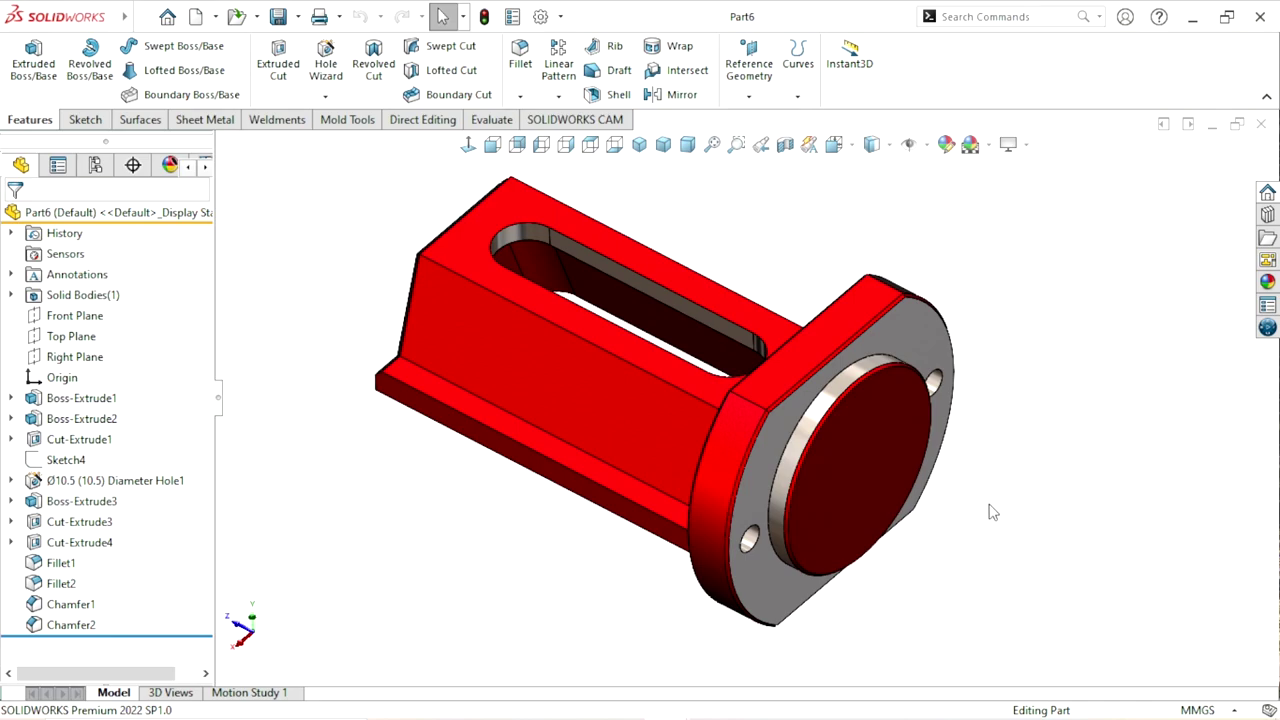
scroll(990, 490, "up", 1)
scroll(986, 463, "up", 1)
scroll(900, 477, "down", 2)
mouse_move(900, 477)
middle_mouse_down()
mouse_move(822, 469)
mouse_move(828, 442)
middle_mouse_up()
scroll(828, 442, "up", 1)
scroll(1010, 435, "down", 2)
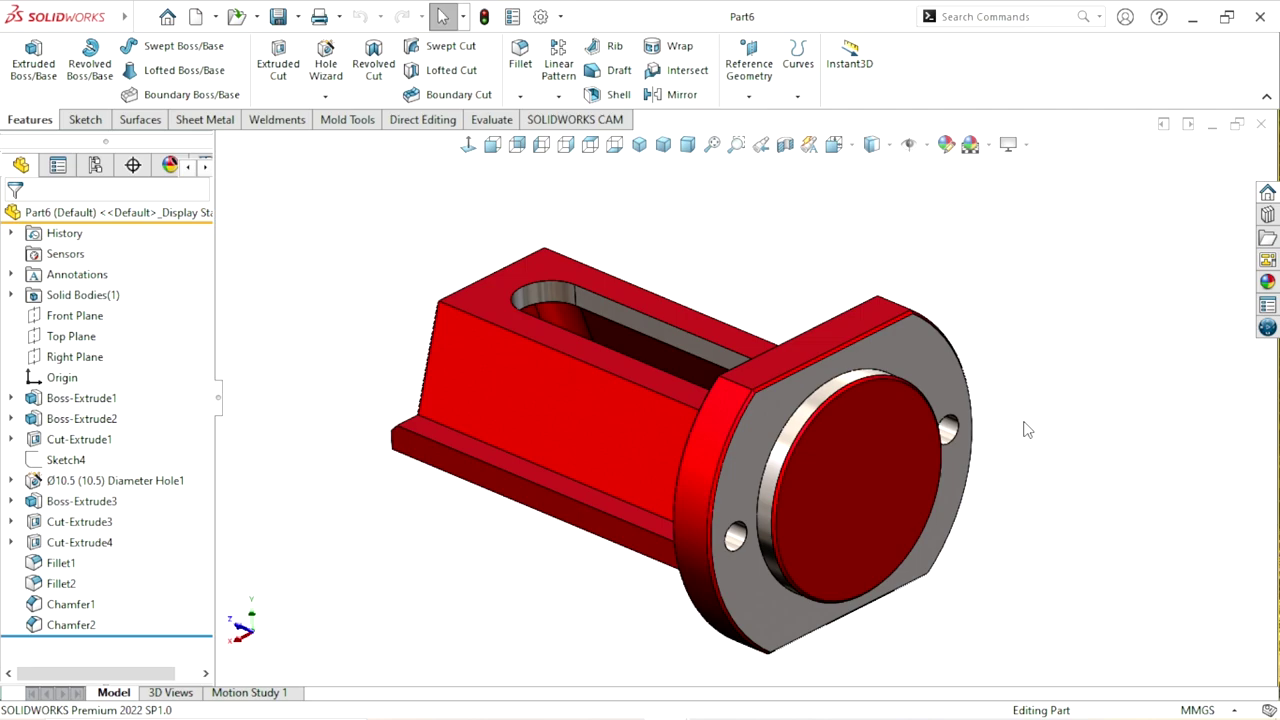
scroll(1046, 443, "up", 1)
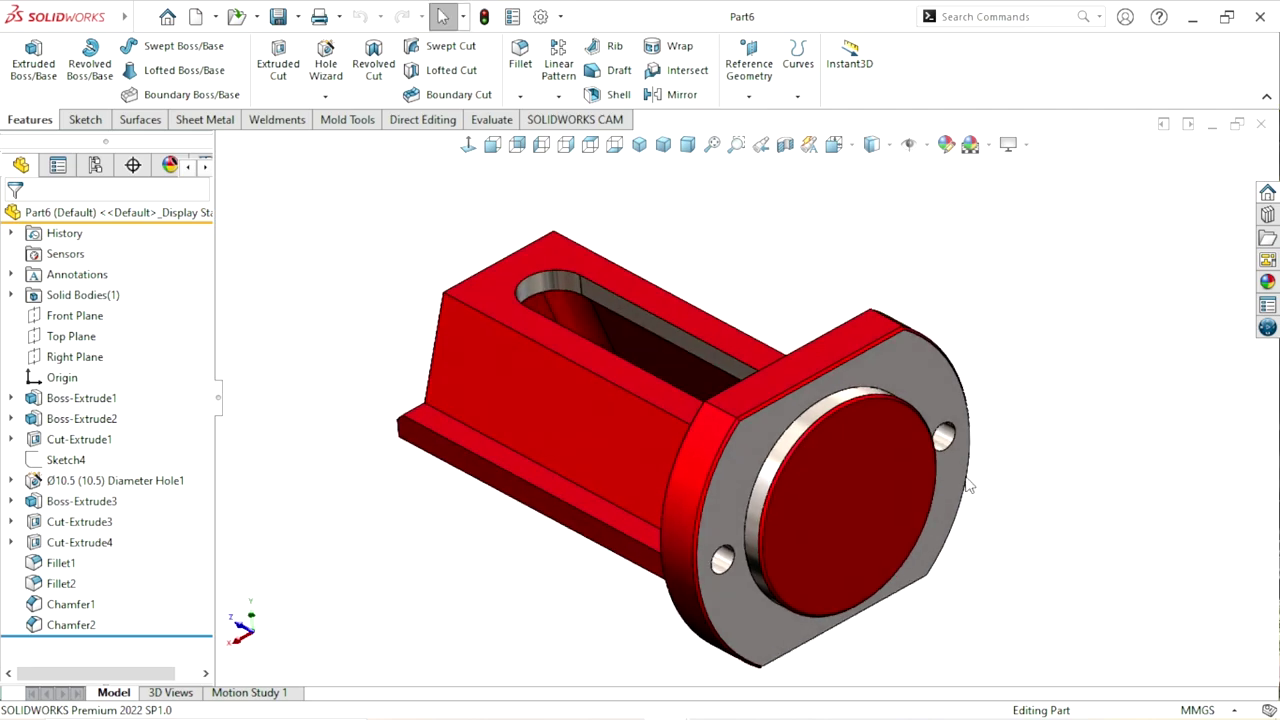
scroll(813, 433, "up", 1)
scroll(813, 433, "down", 1)
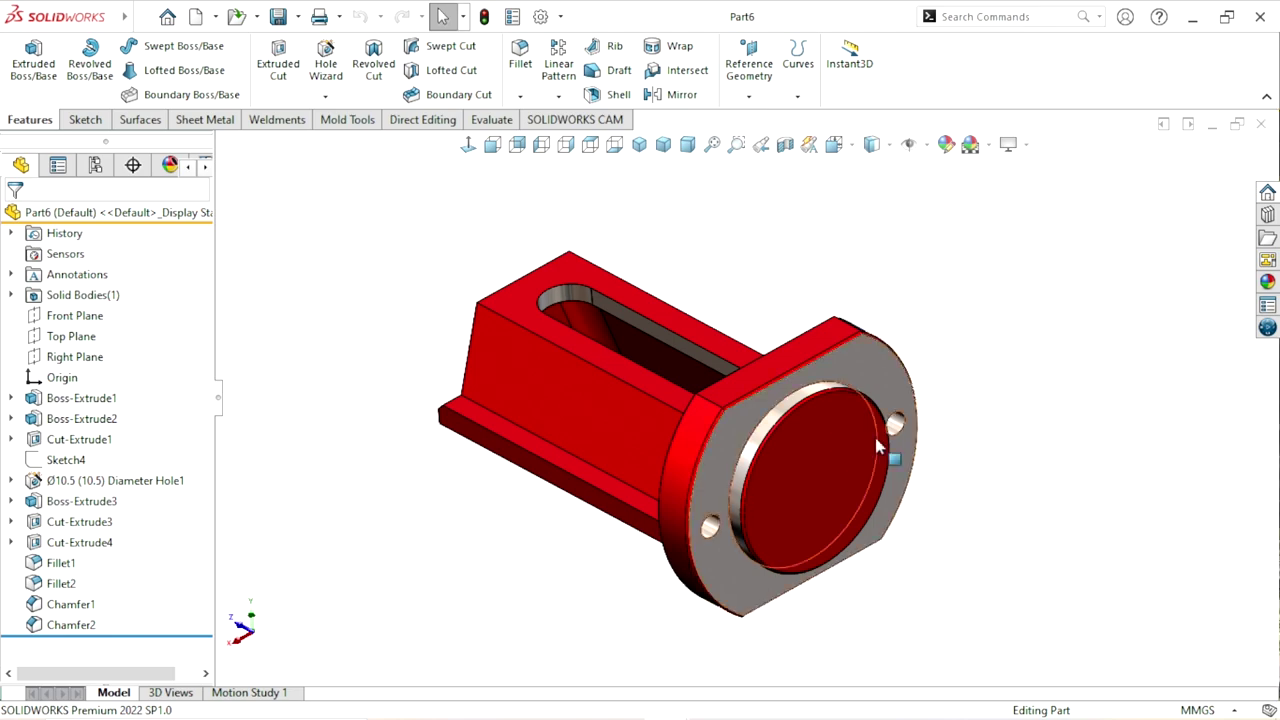
scroll(785, 483, "up", 1)
scroll(926, 508, "up", 1)
scroll(772, 434, "down", 2)
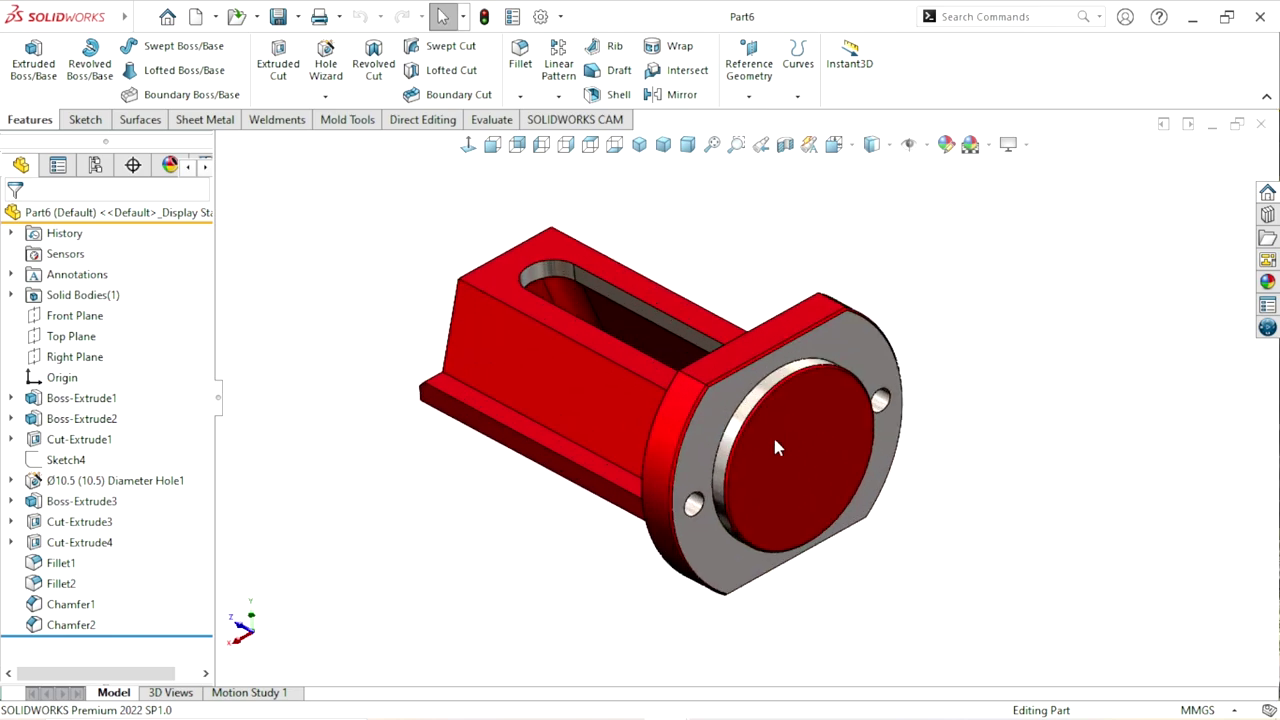
scroll(676, 398, "down", 1)
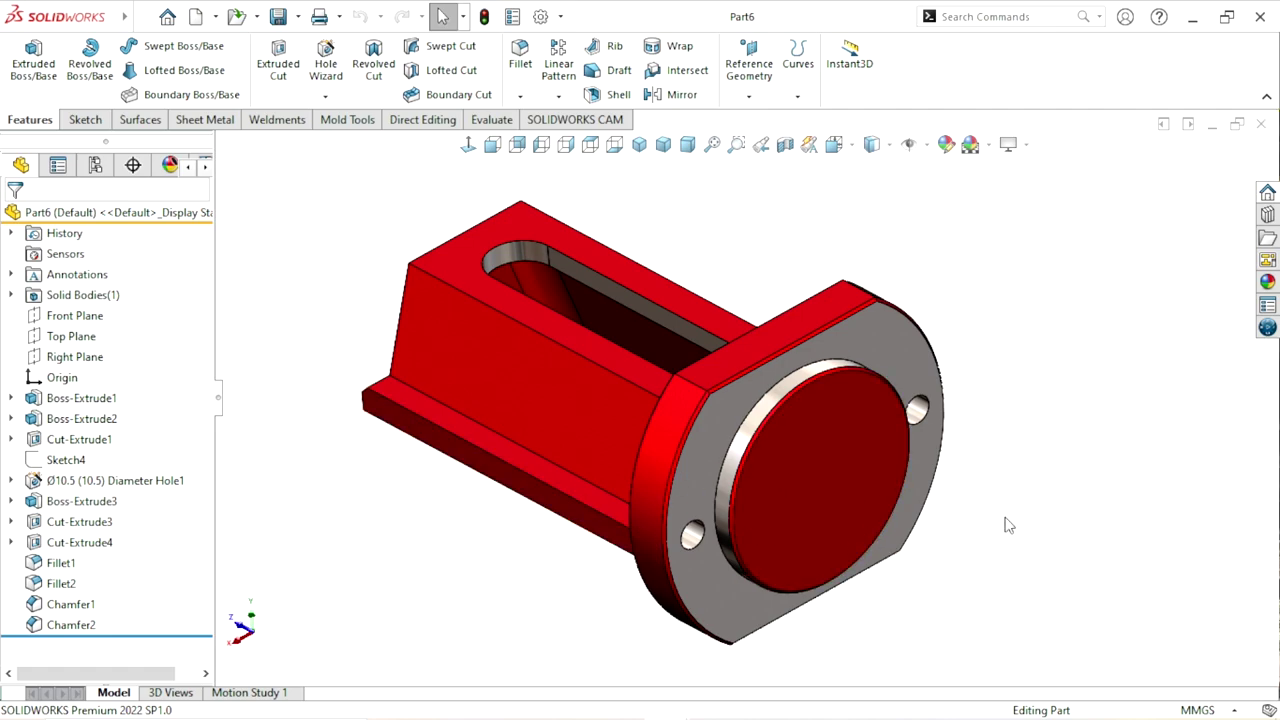
scroll(980, 512, "up", 2)
scroll(773, 407, "up", 2)
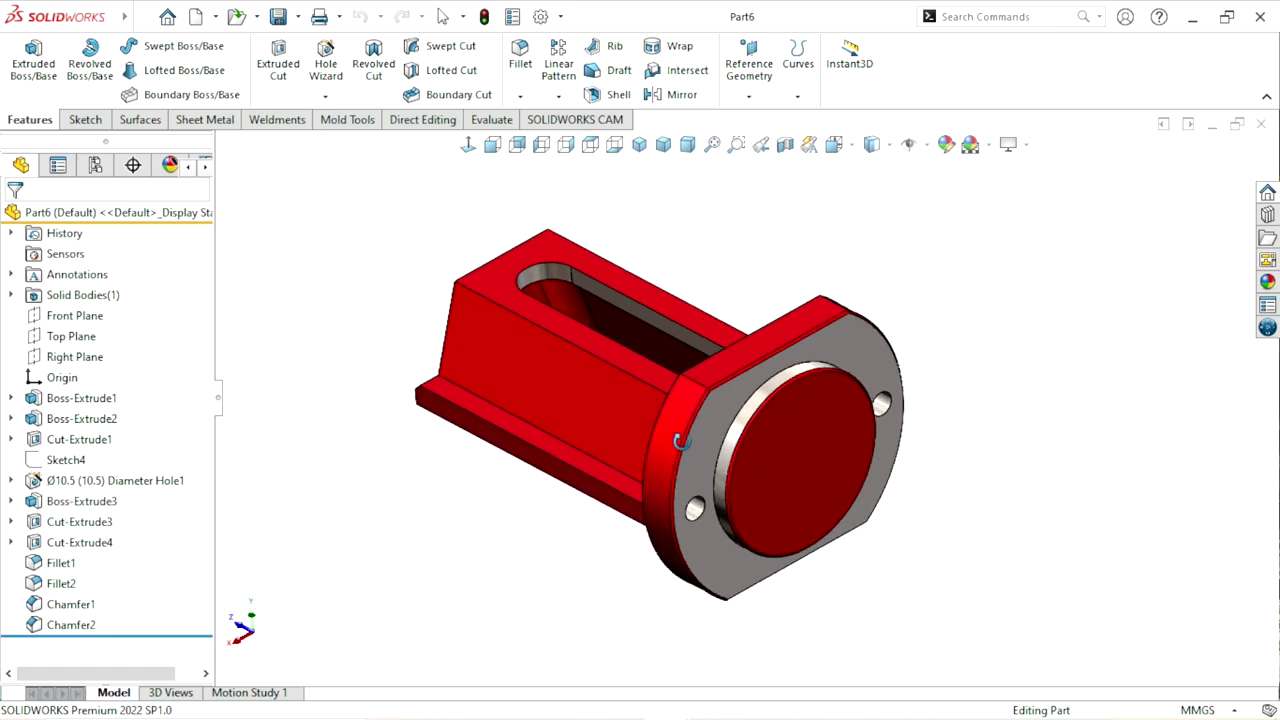
middle_click_drag(686, 452, 690, 477)
scroll(700, 440, "down", 3)
scroll(750, 420, "up", 2)
scroll(788, 427, "down", 1)
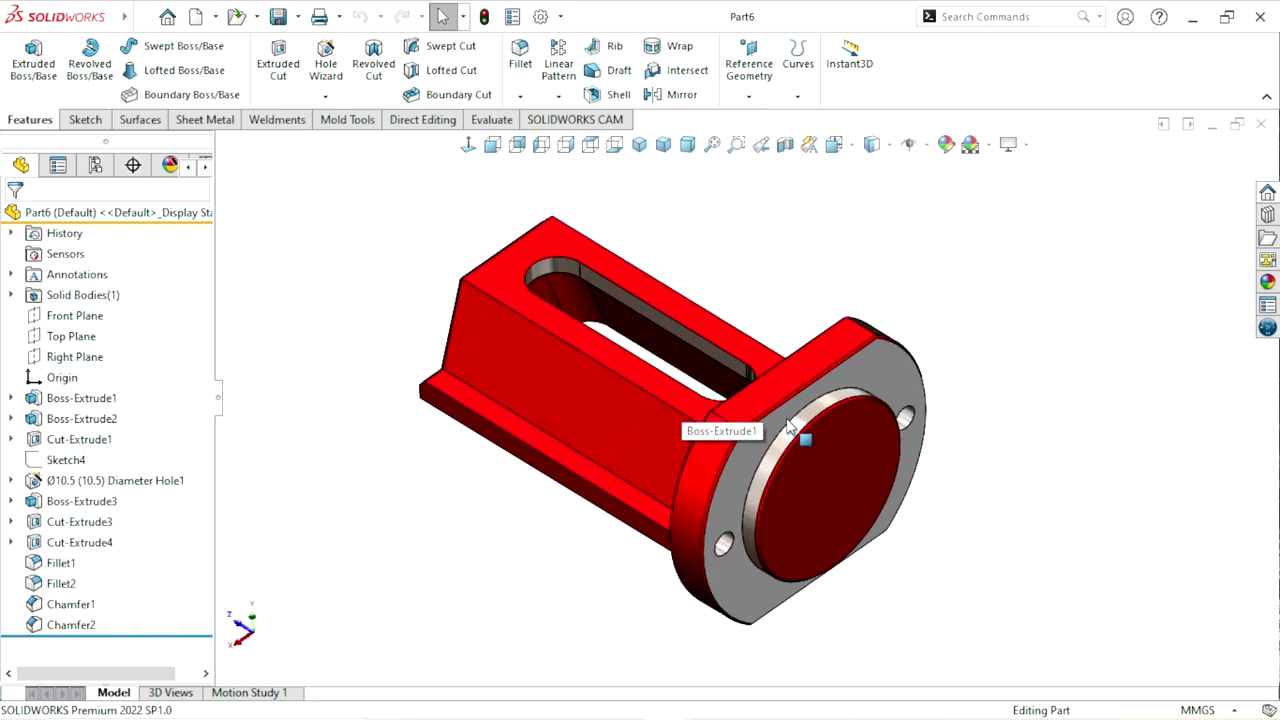
scroll(975, 470, "up", 1)
scroll(866, 466, "up", 2)
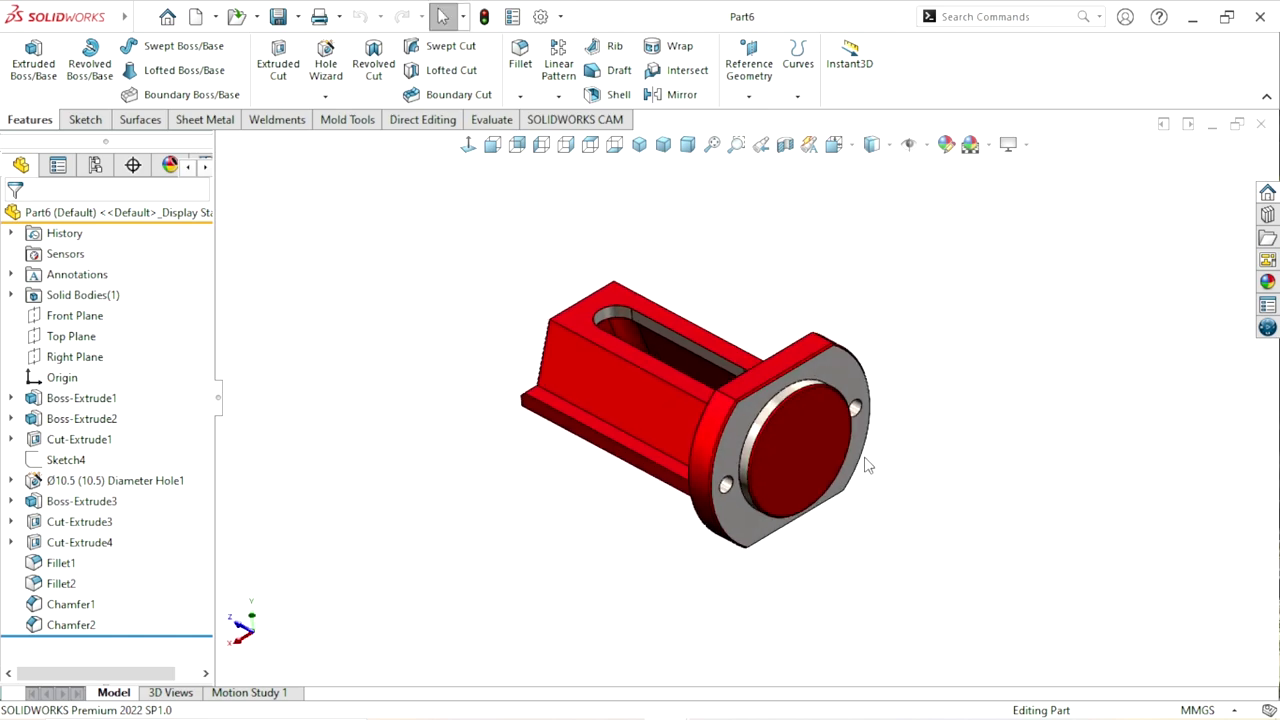
scroll(755, 403, "down", 3)
scroll(783, 518, "up", 1)
scroll(810, 465, "down", 1)
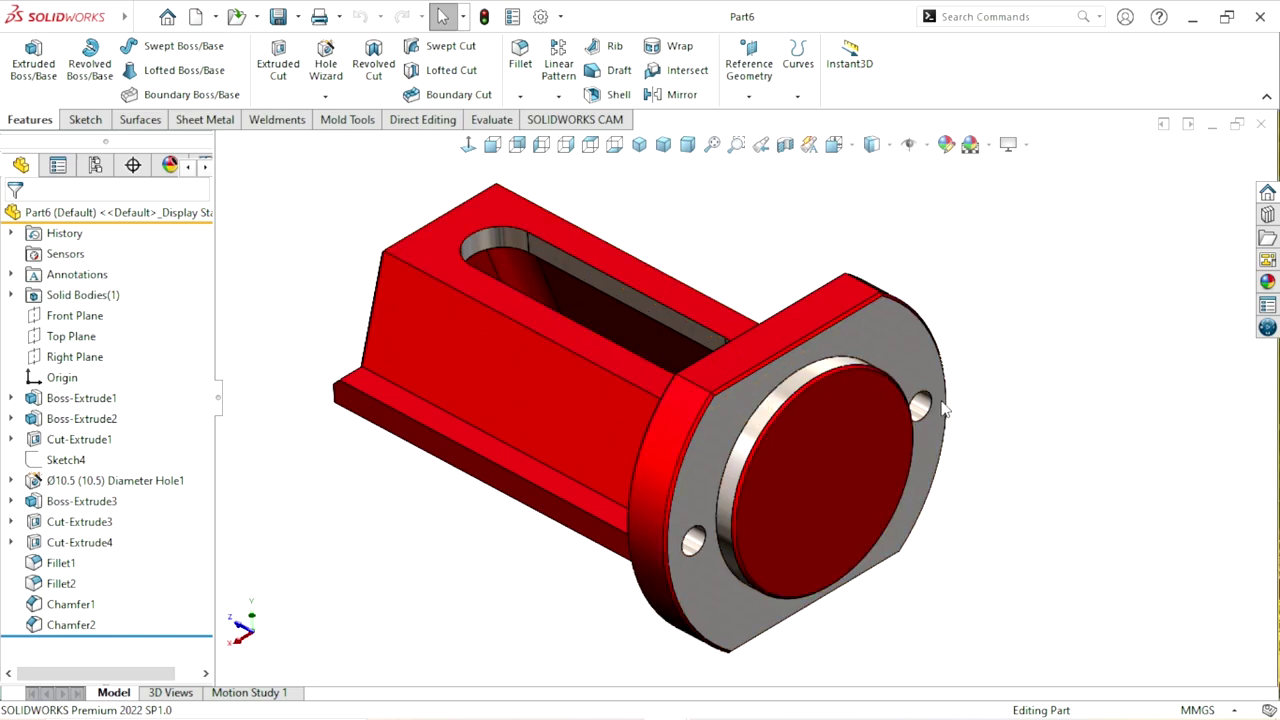
mouse_move(952, 345)
middle_mouse_down()
mouse_move(706, 510)
mouse_move(691, 409)
middle_mouse_up()
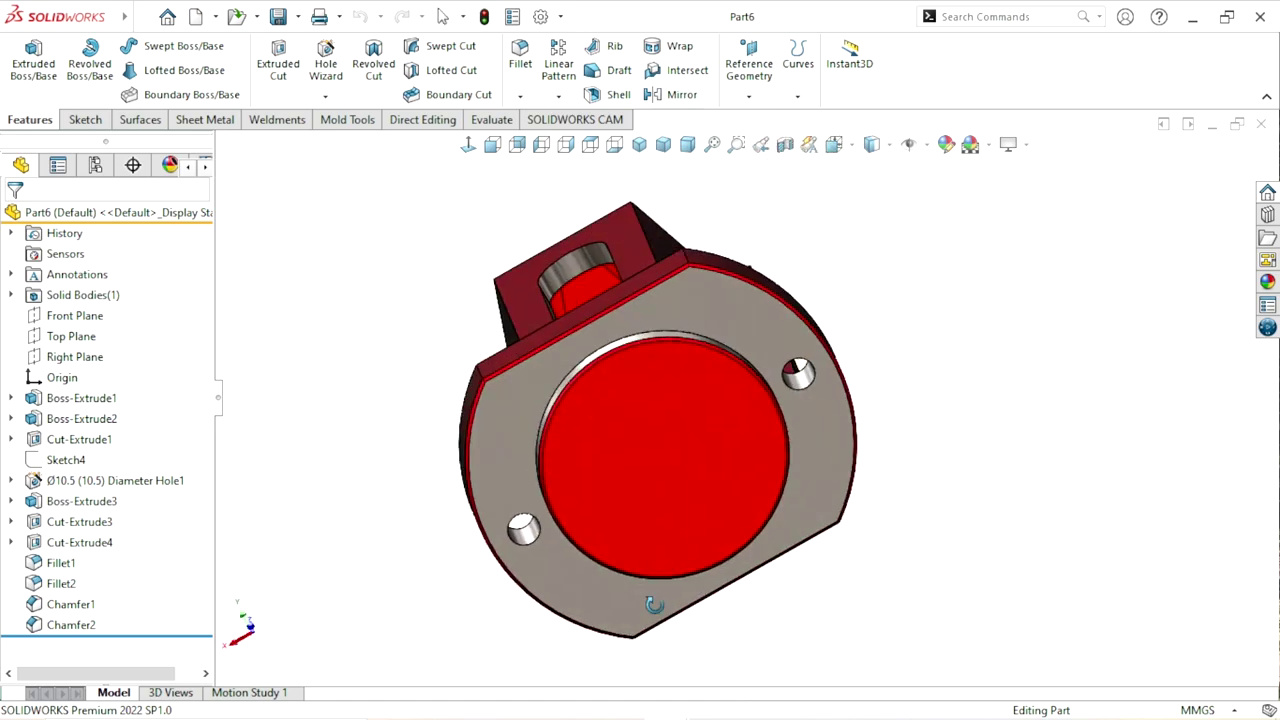
scroll(1024, 447, "up", 2)
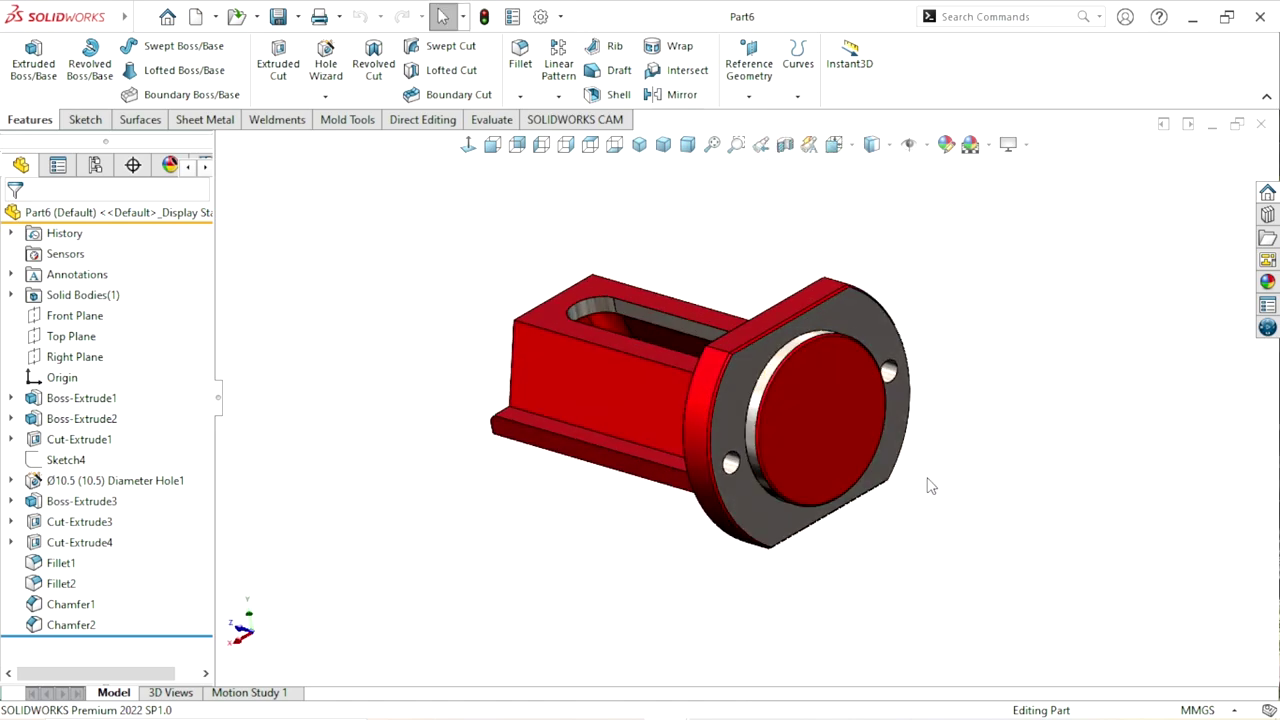
scroll(930, 483, "up", 1)
scroll(975, 444, "down", 3)
scroll(975, 444, "down", 2)
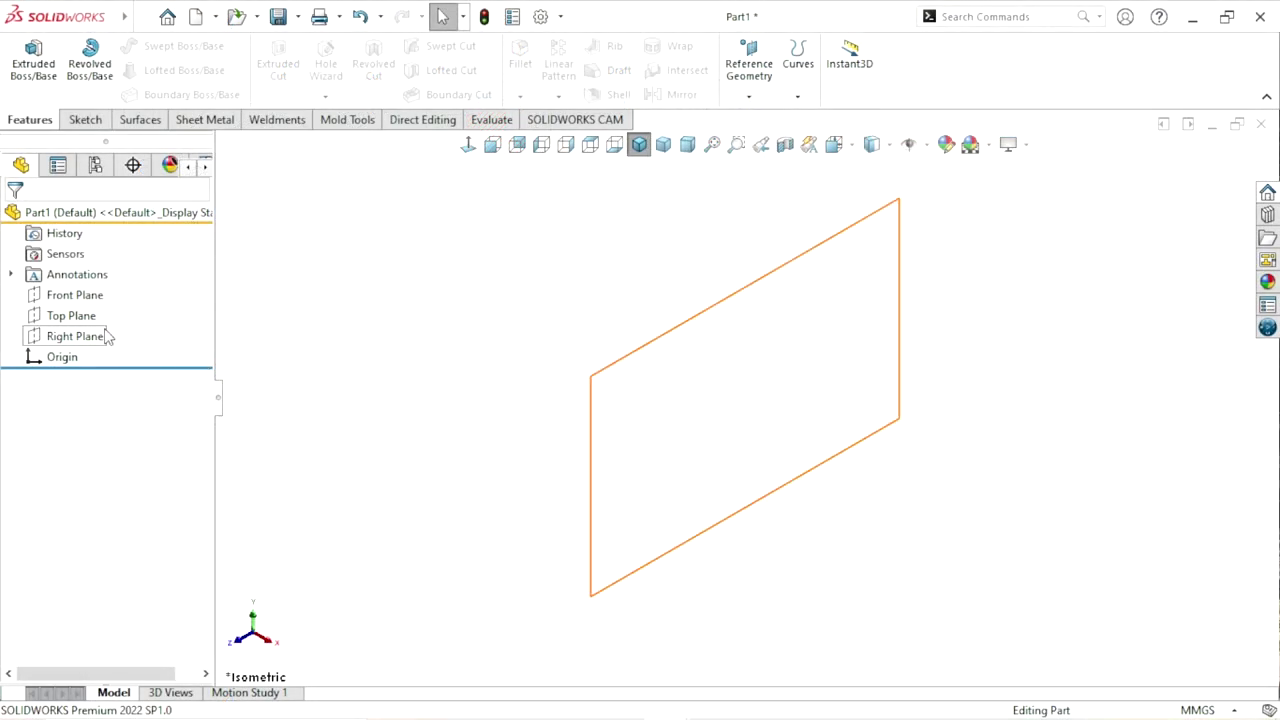
- Sketch a circle on the Right Plane centred on the origin, dimensioned to 125 mm diameter
left_click(74, 336)
left_click(117, 302)
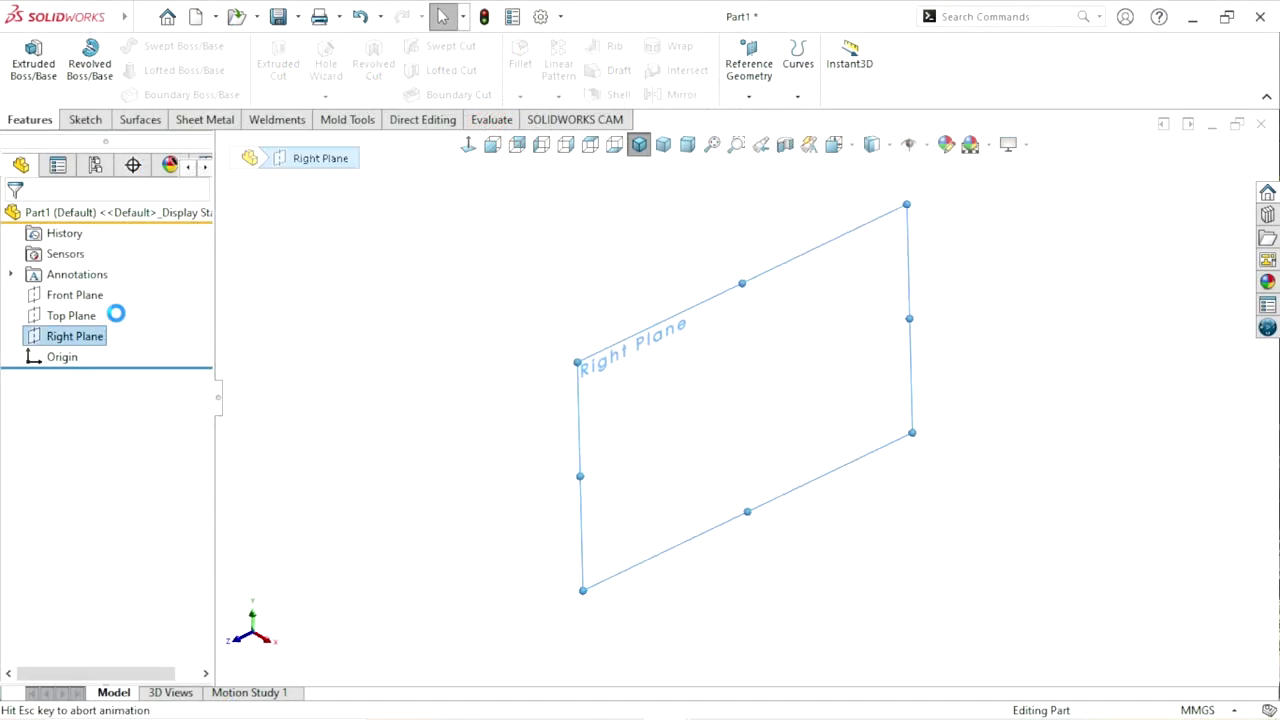
left_click(160, 46)
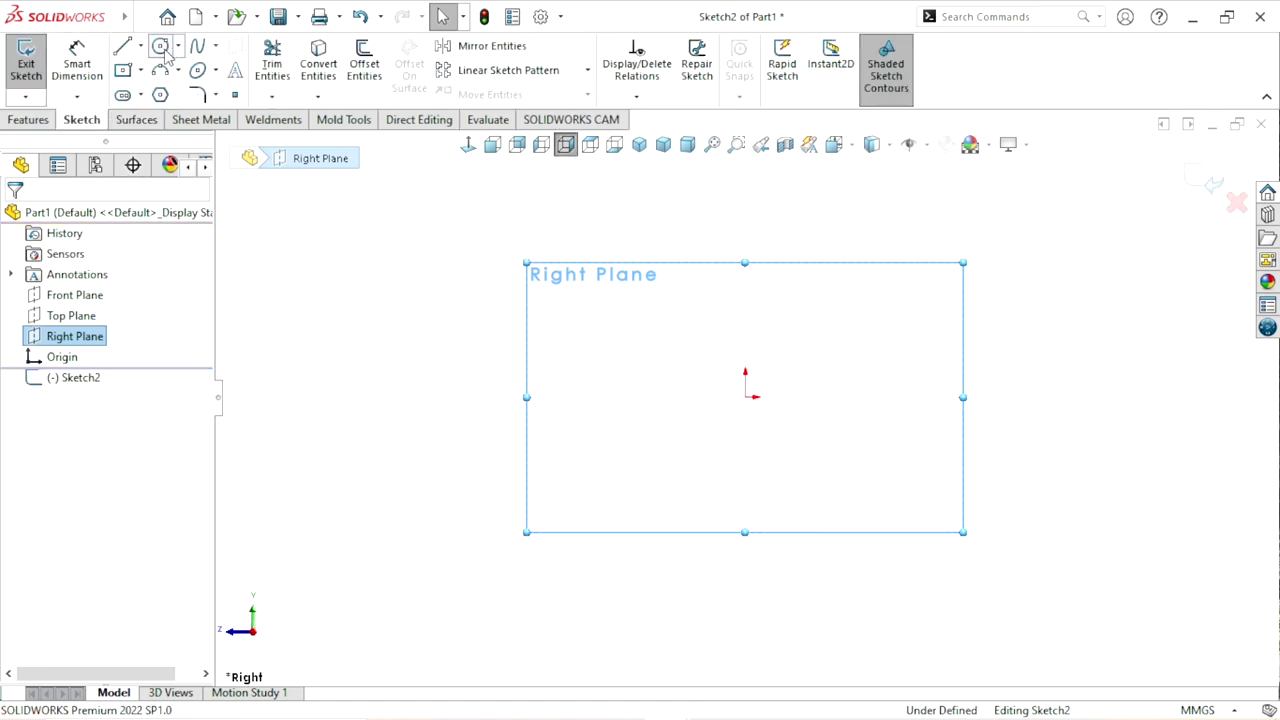
left_click(744, 397)
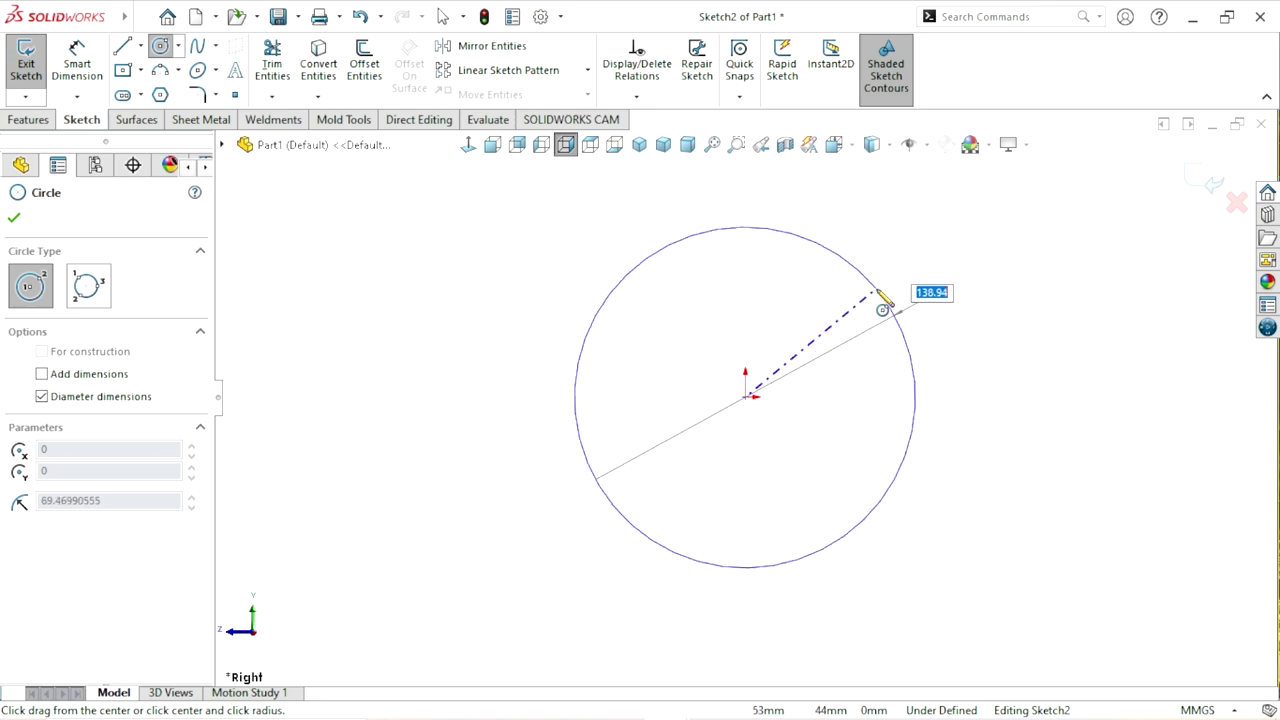
left_click(886, 297)
right_click_drag(731, 289, 731, 240)
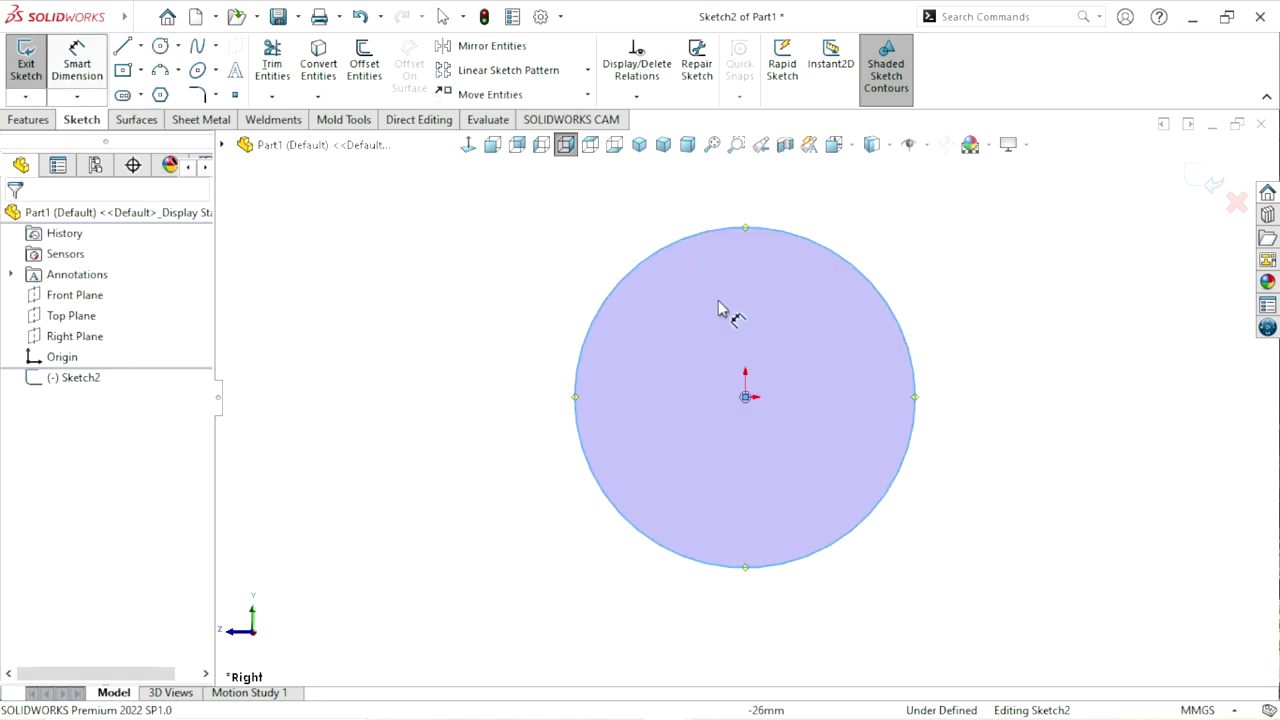
left_click(914, 372)
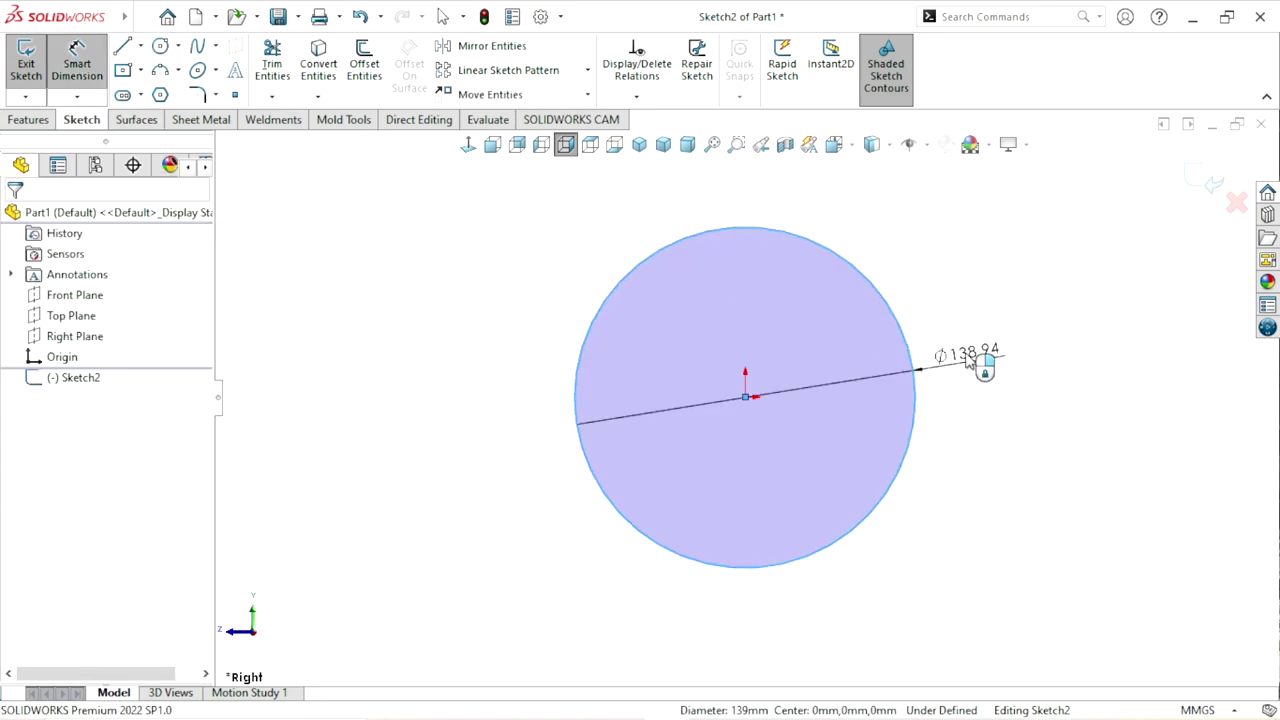
left_click(985, 368)
type("125")
key("Return")
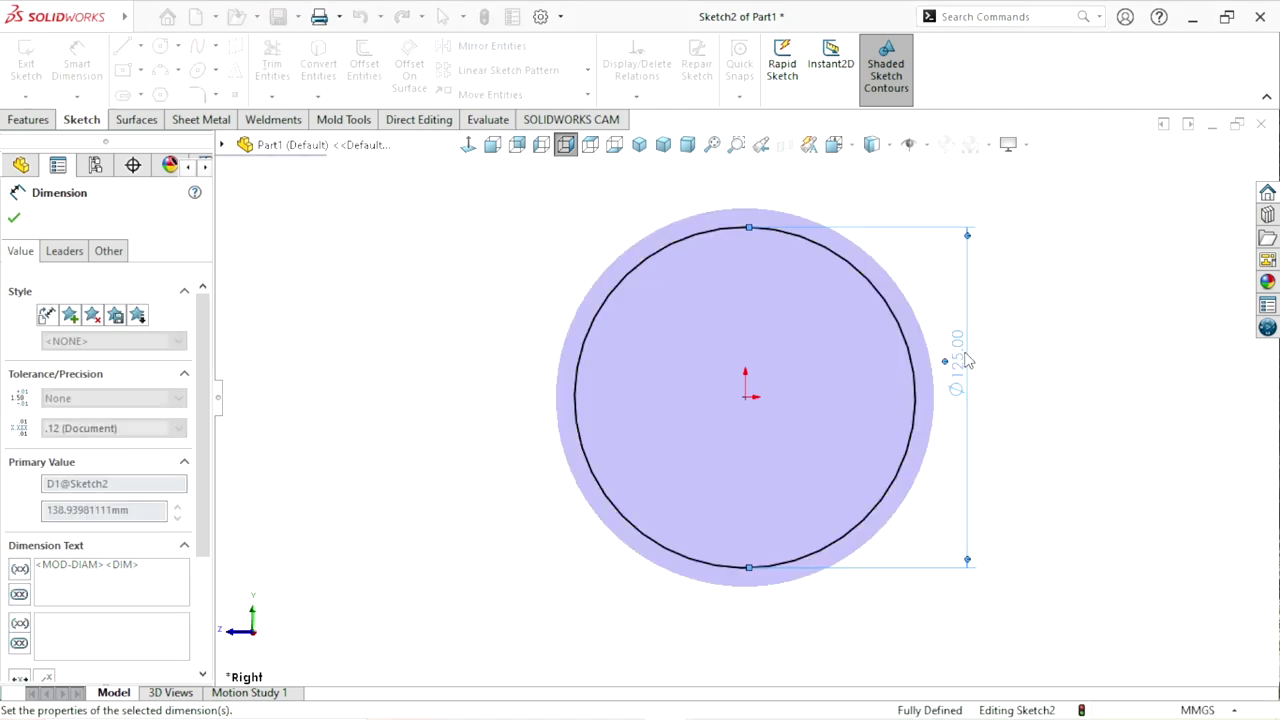
left_click(19, 217)
- Extrude the circle 18 mm into a disc and view it isometrically
left_click(31, 124)
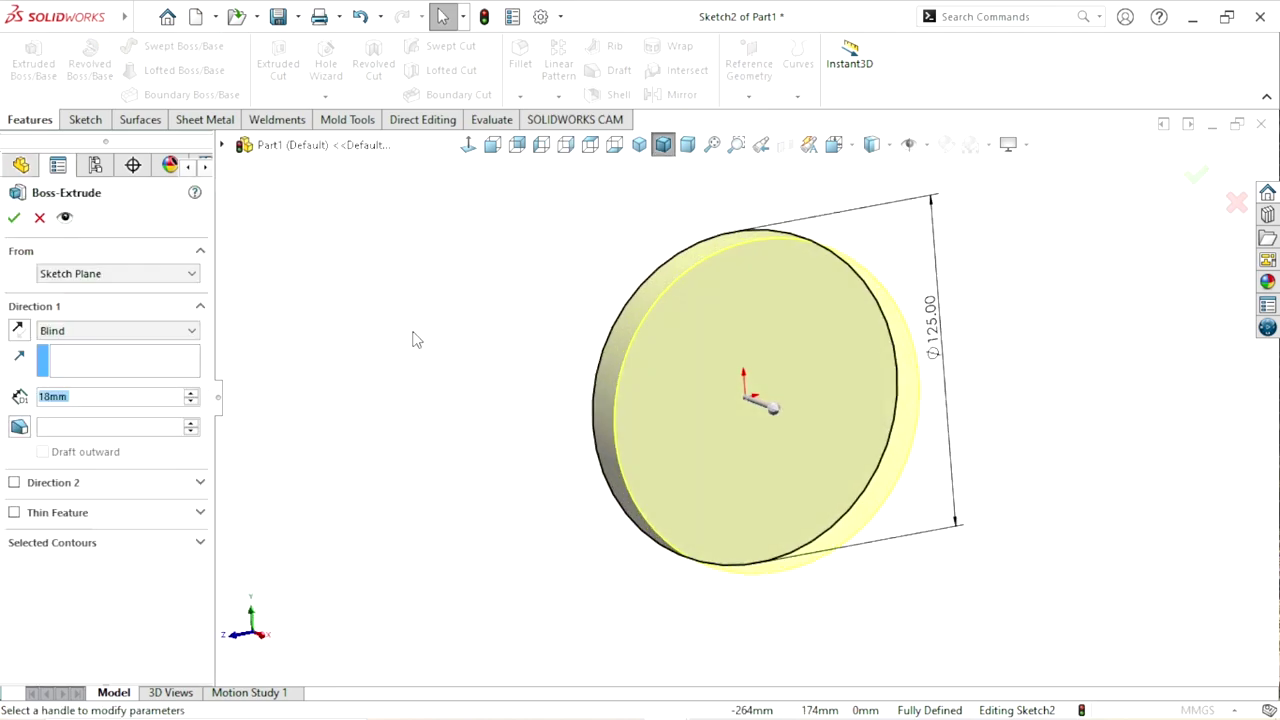
type("18mm")
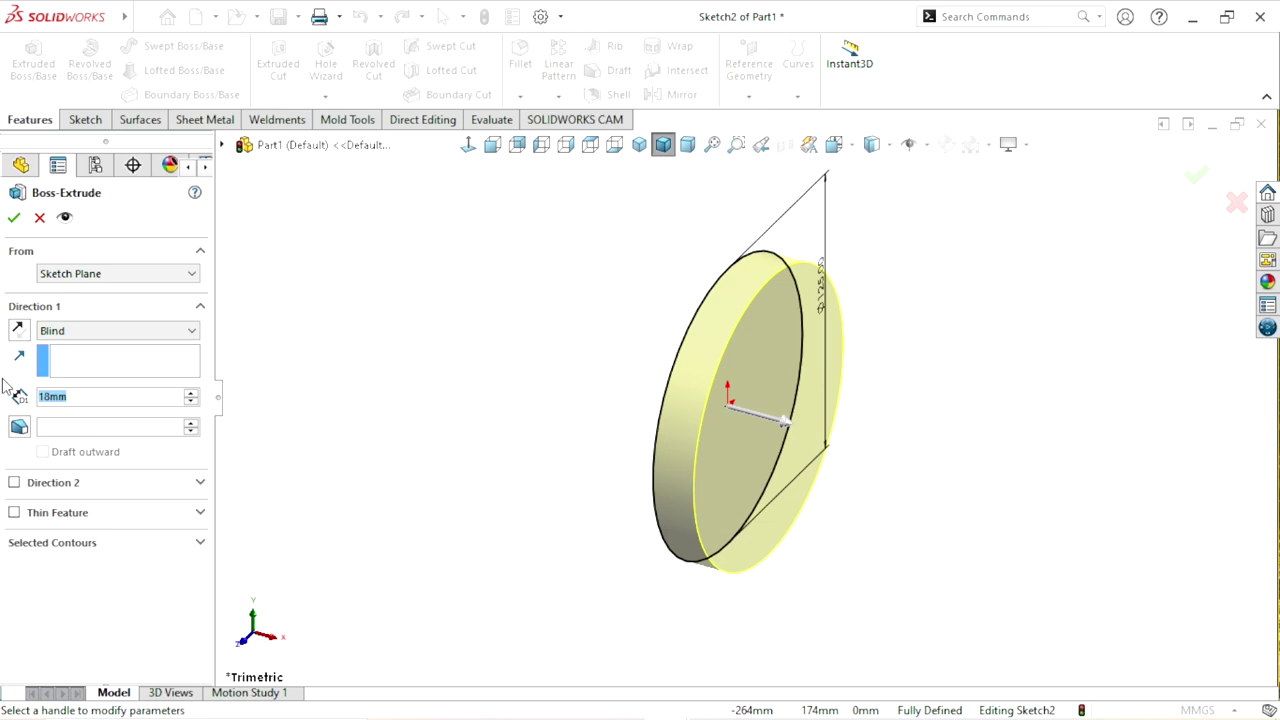
left_click(14, 218)
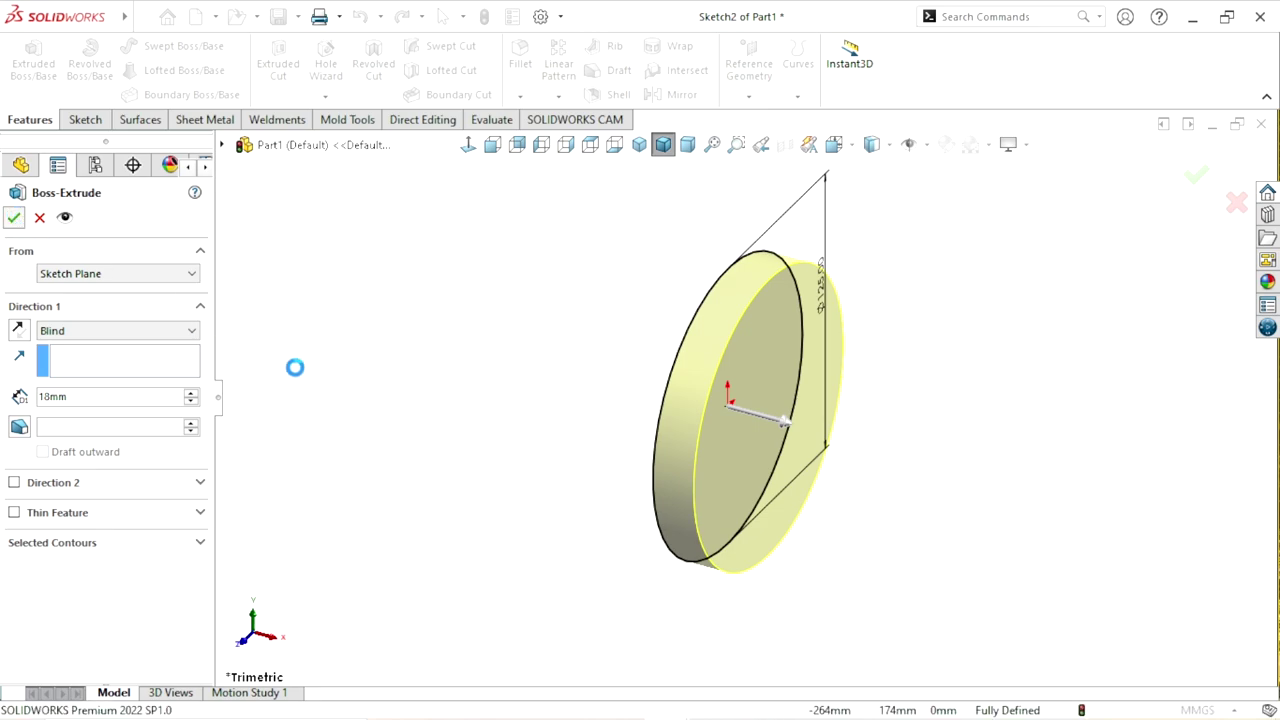
mouse_move(739, 476)
middle_mouse_down()
mouse_move(614, 343)
mouse_move(614, 363)
mouse_move(654, 209)
middle_mouse_up()
left_click(645, 145)
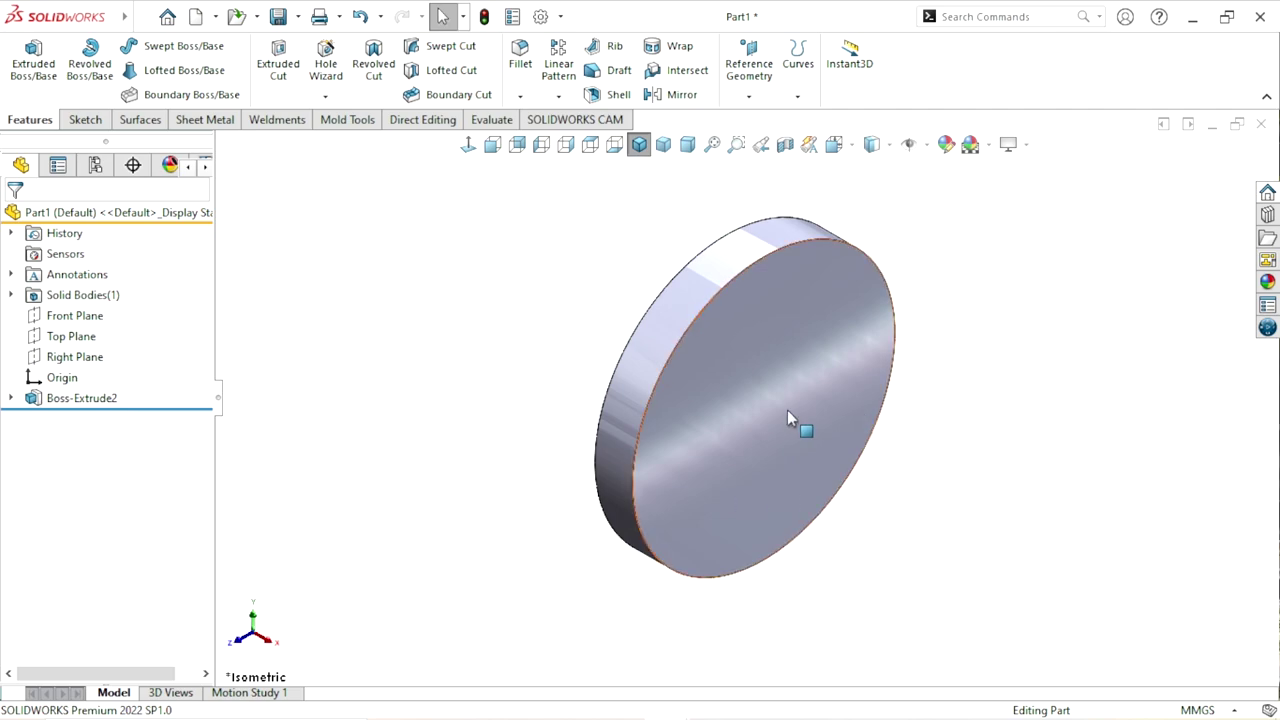
- Sketch a circle centred on the origin on the disc's front face
left_click(787, 410)
left_click(880, 355)
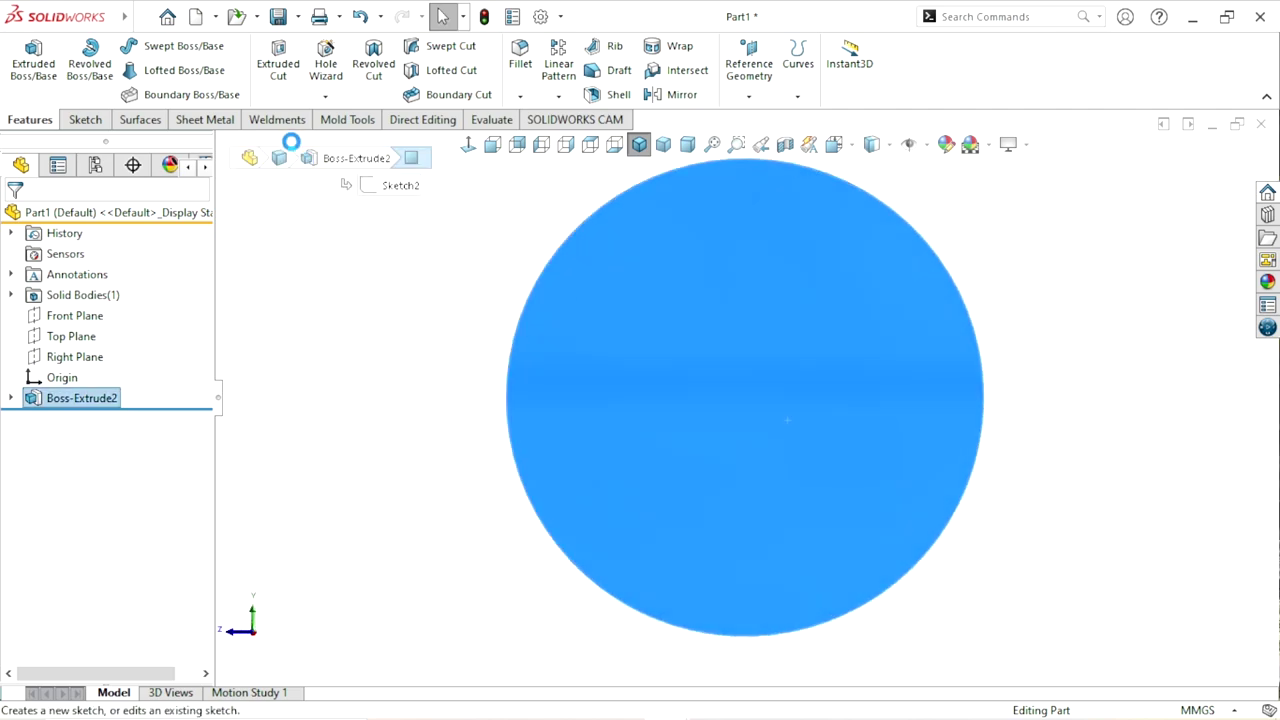
left_click(160, 46)
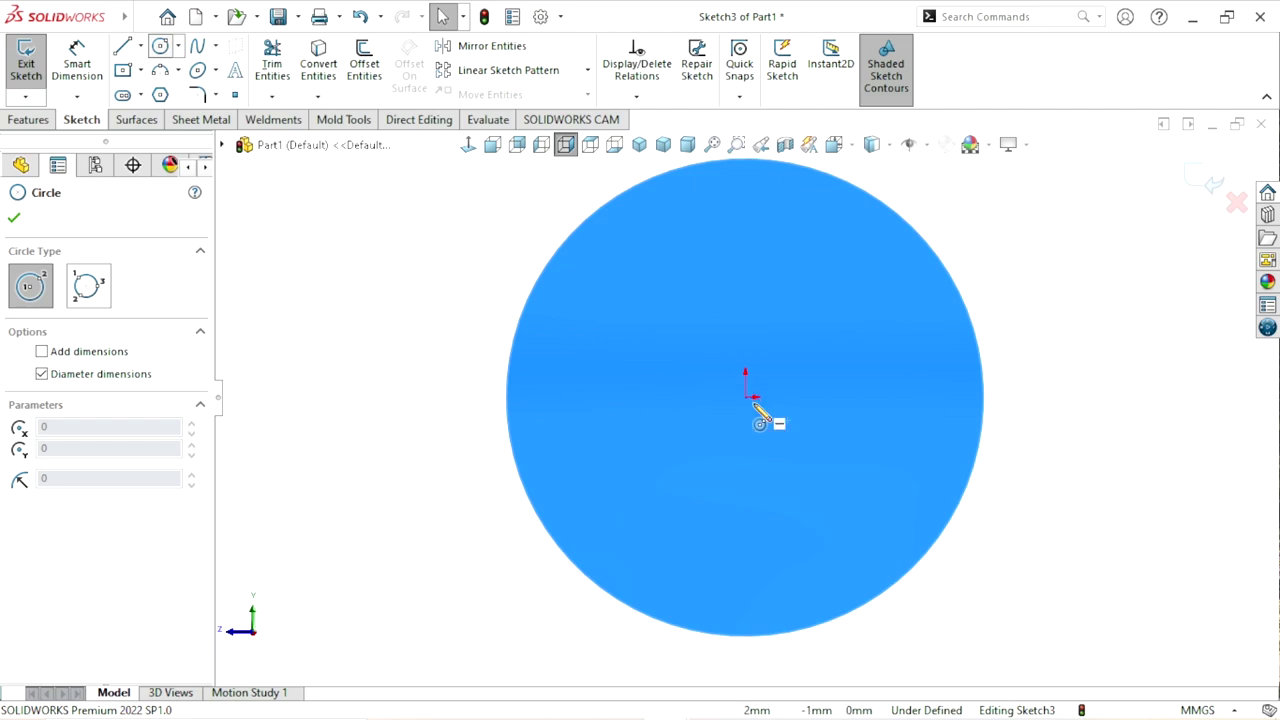
left_click(745, 397)
left_click(752, 404)
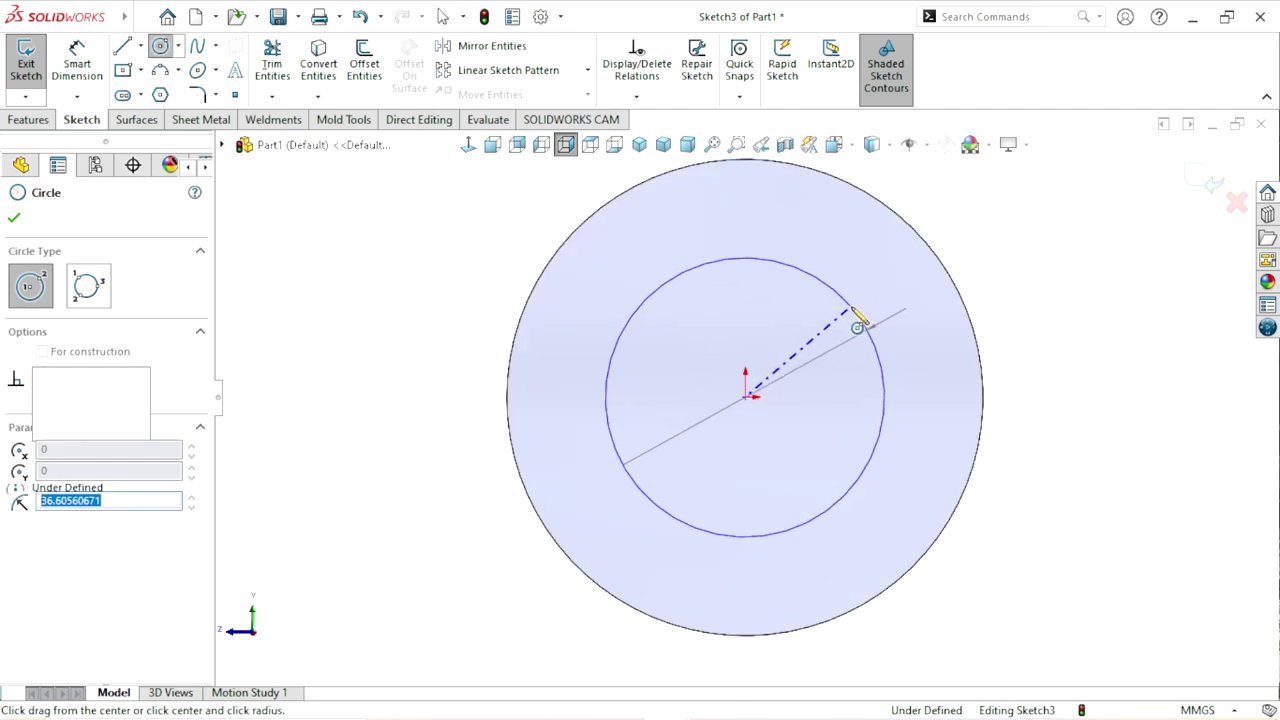
left_click(860, 323)
- Dimension the inner circle to an 80 mm diameter
left_click(66, 80)
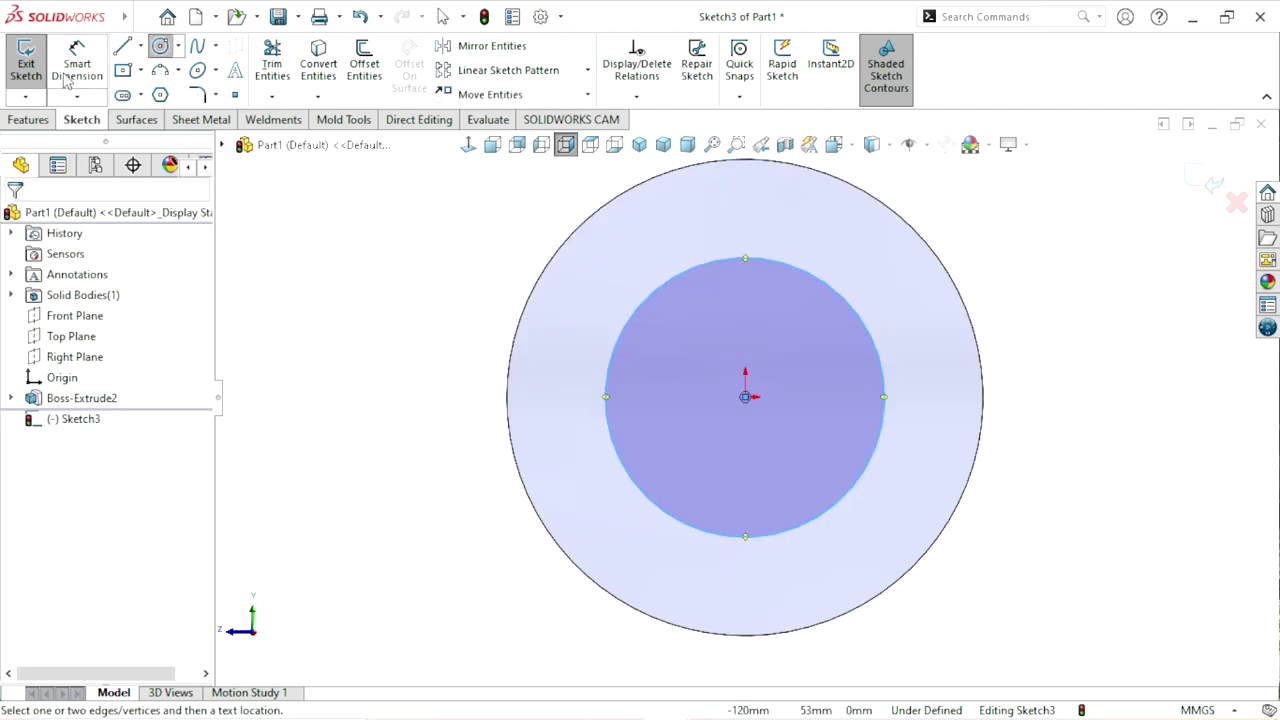
left_click(883, 402)
left_click(1070, 399)
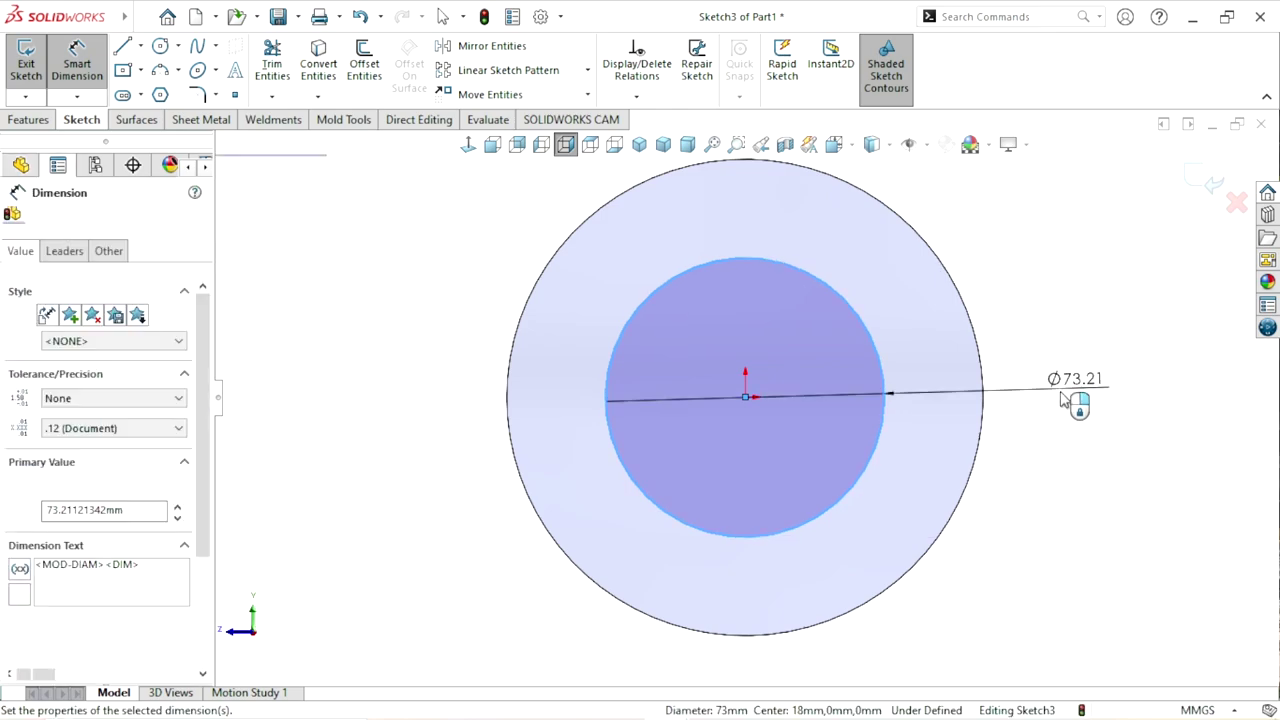
left_click(1066, 400)
type("80")
key("Return")
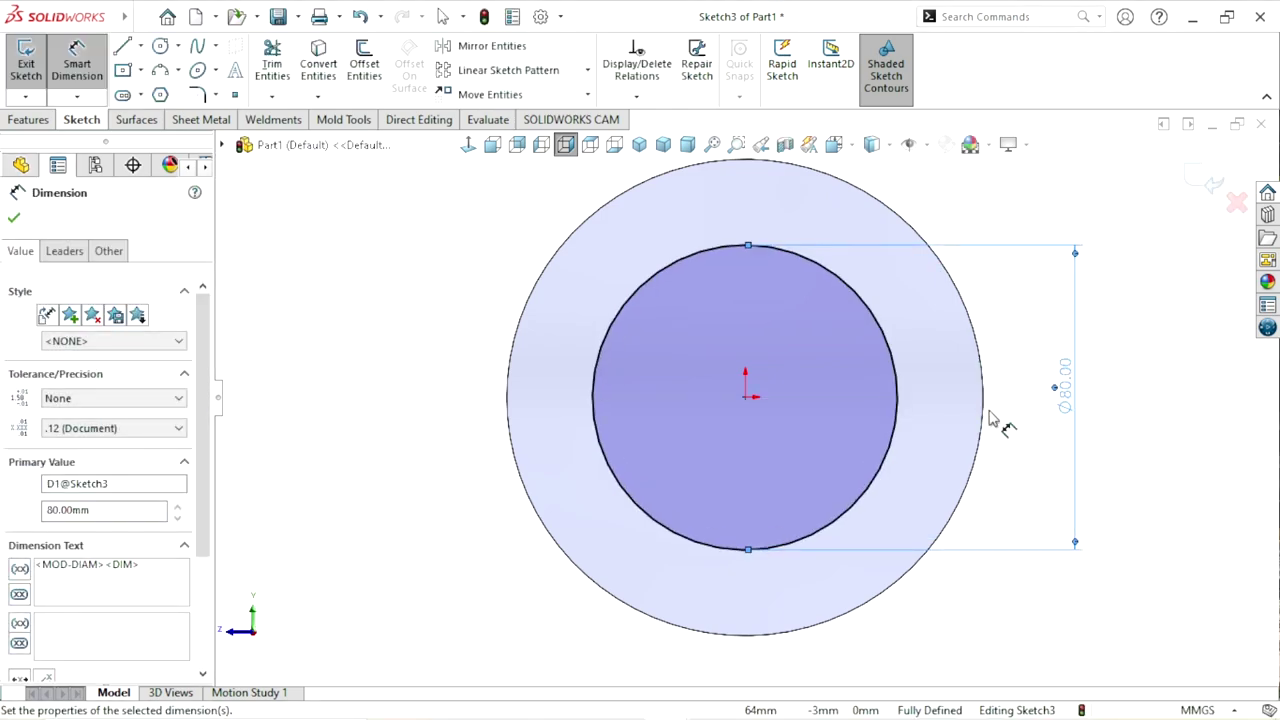
left_click(13, 217)
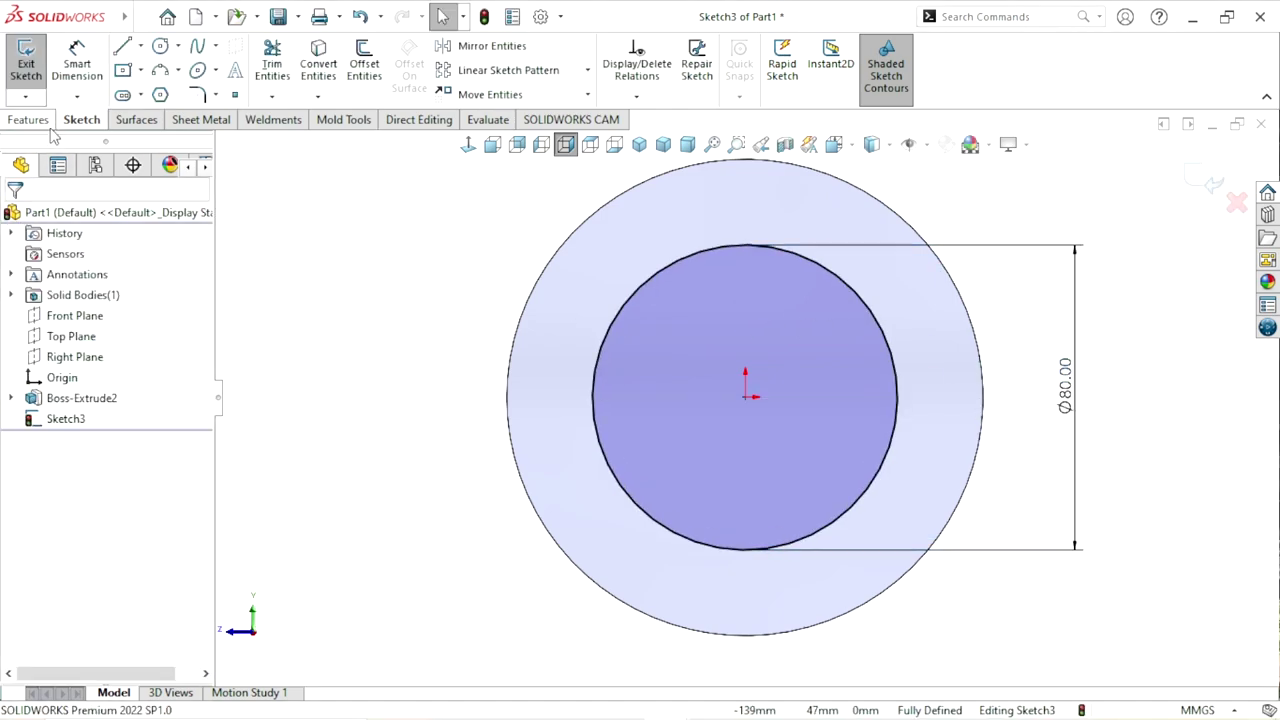
- Extrude the 80 mm circle 8 mm into a boss
left_click(42, 124)
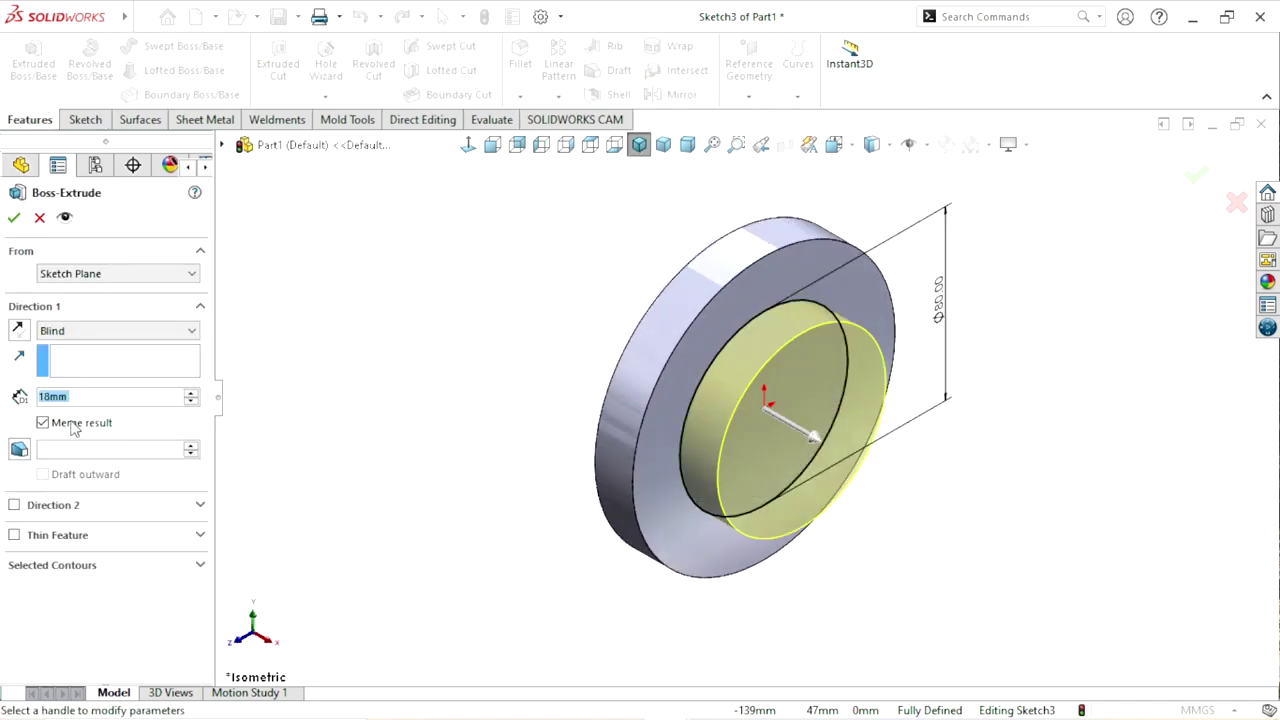
left_click(121, 395)
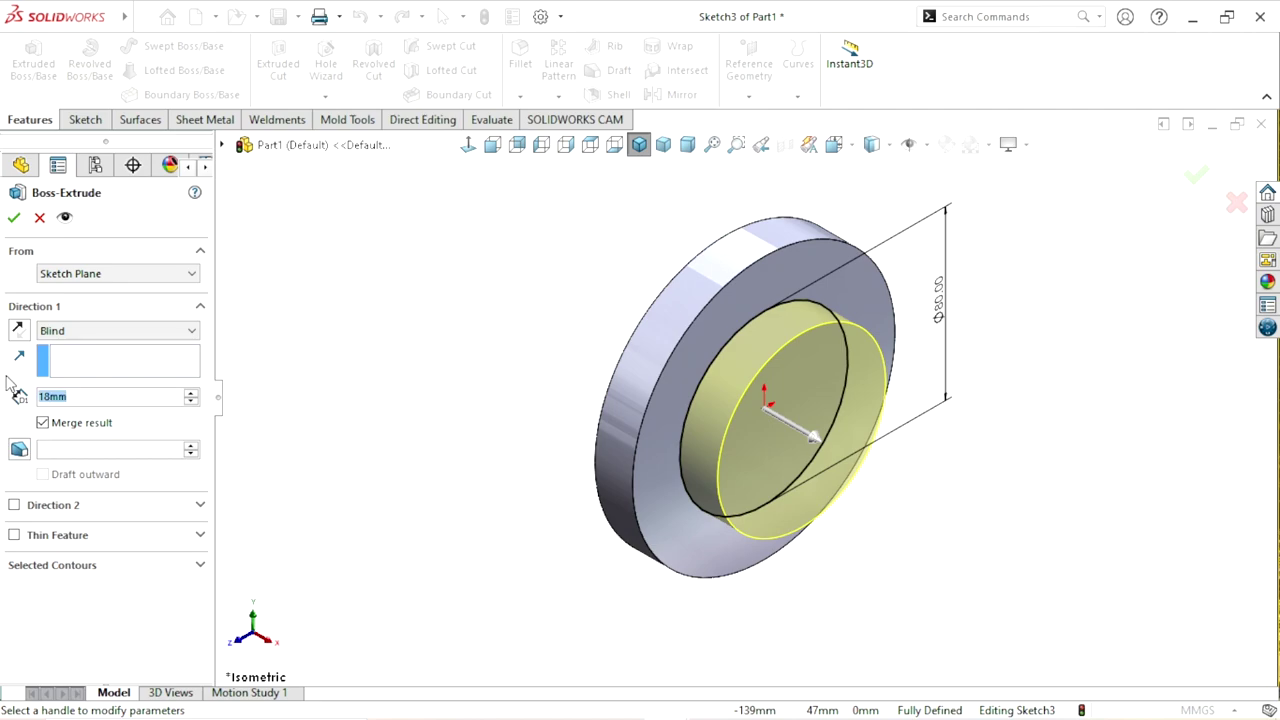
type("8")
key("Return")
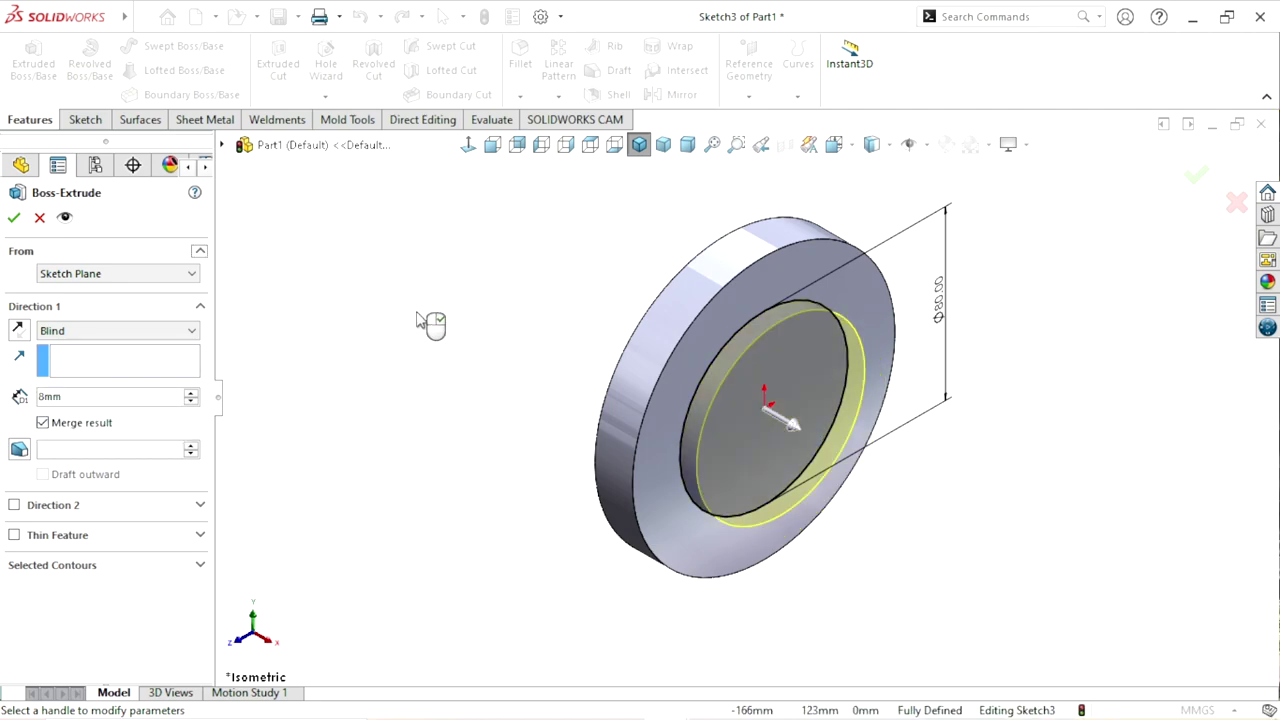
left_click(15, 218)
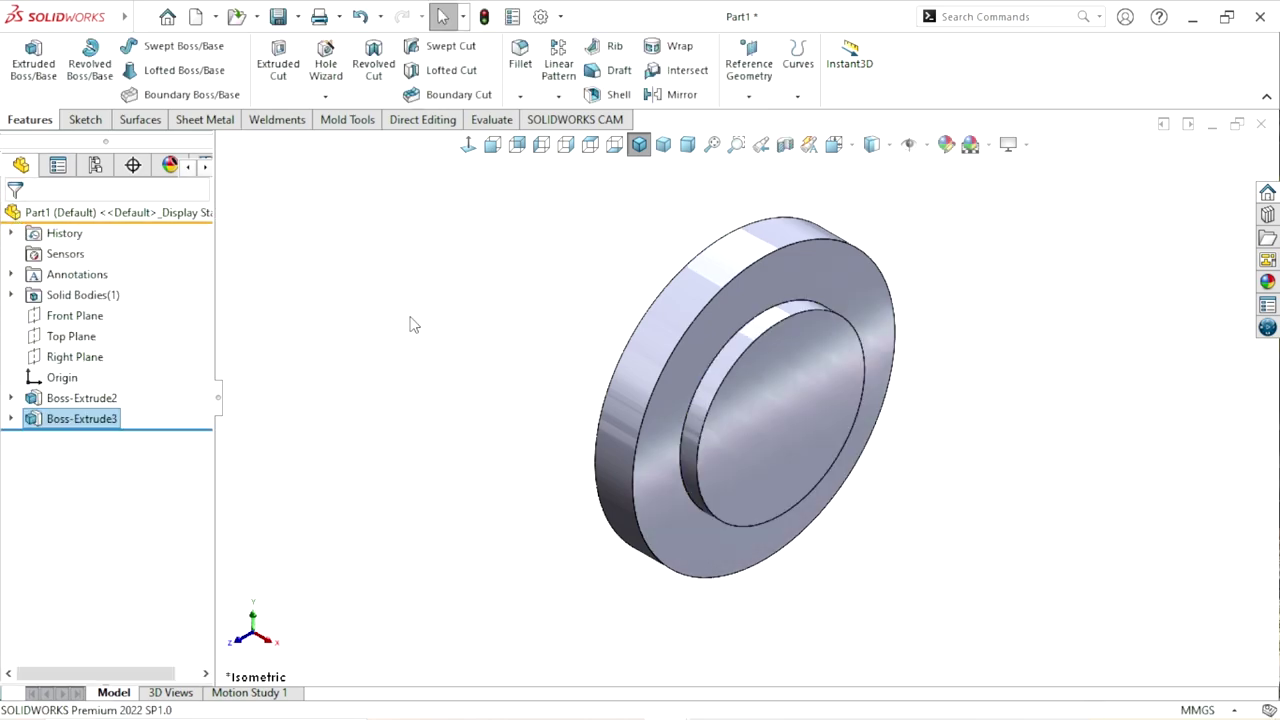
- Begin a new sketch on the part's flat back face
scroll(785, 385, "up", 2)
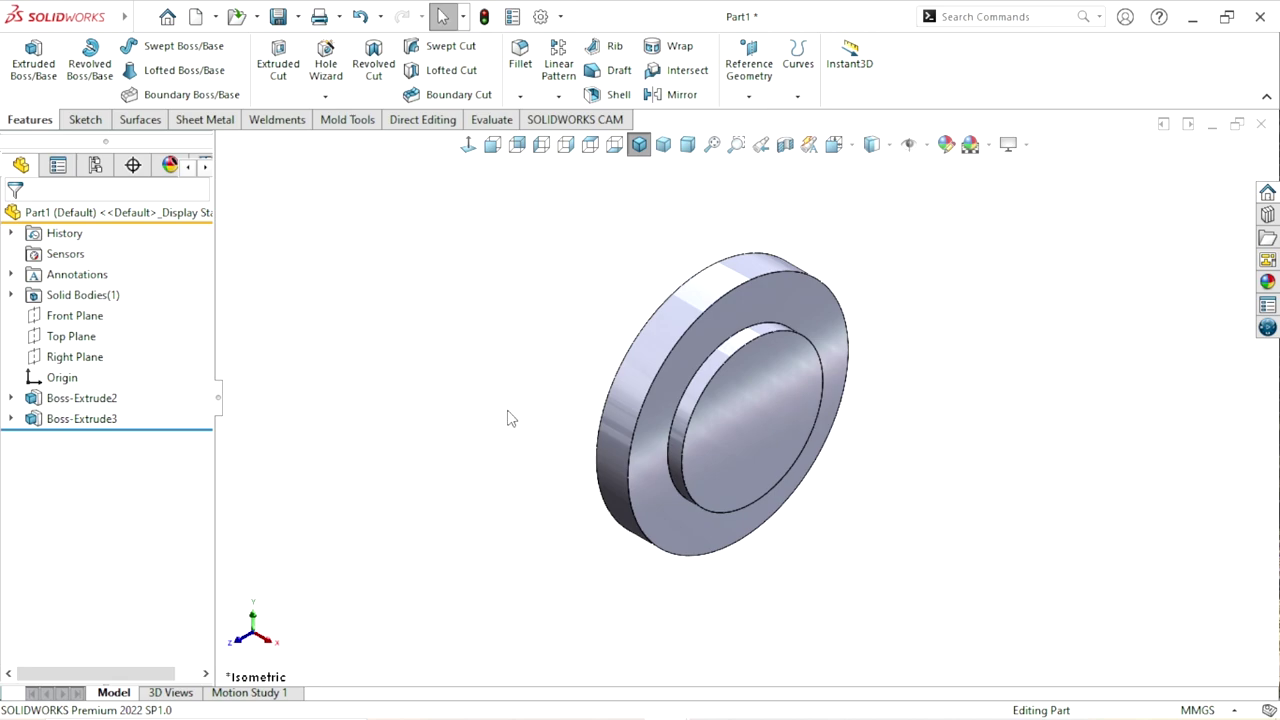
middle_click_drag(497, 436, 771, 370)
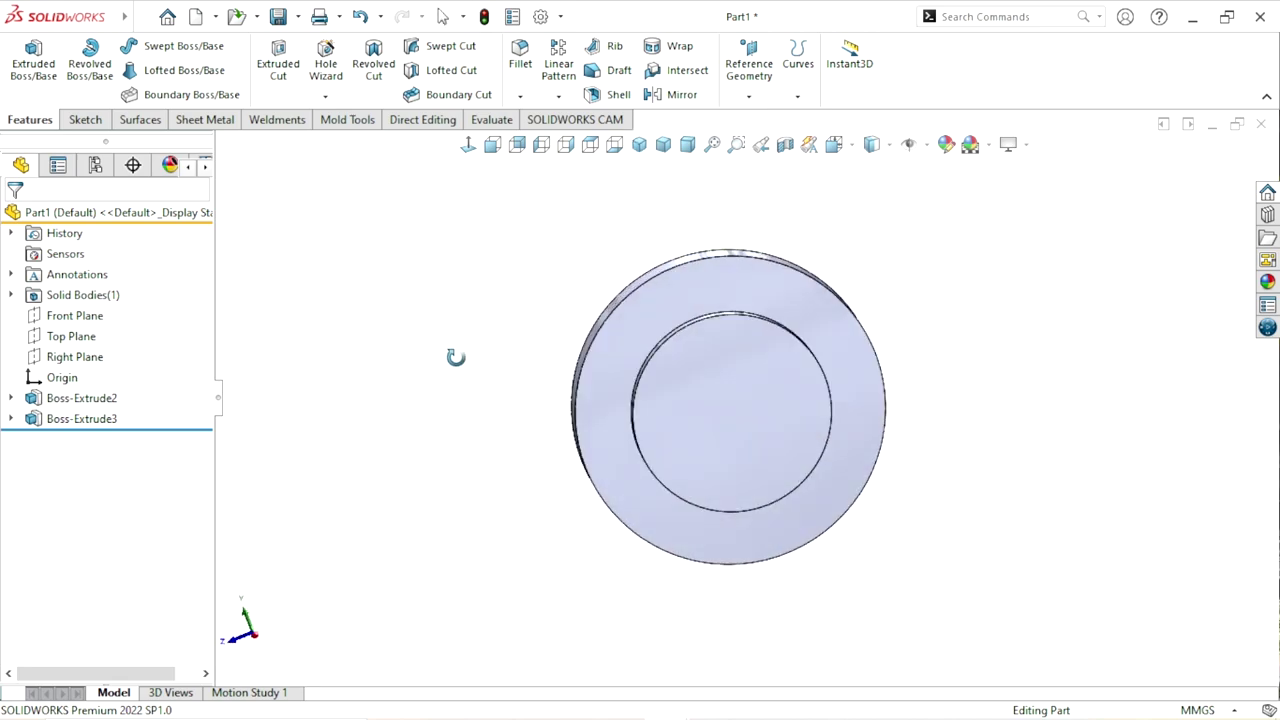
left_click(771, 370)
left_click(853, 314)
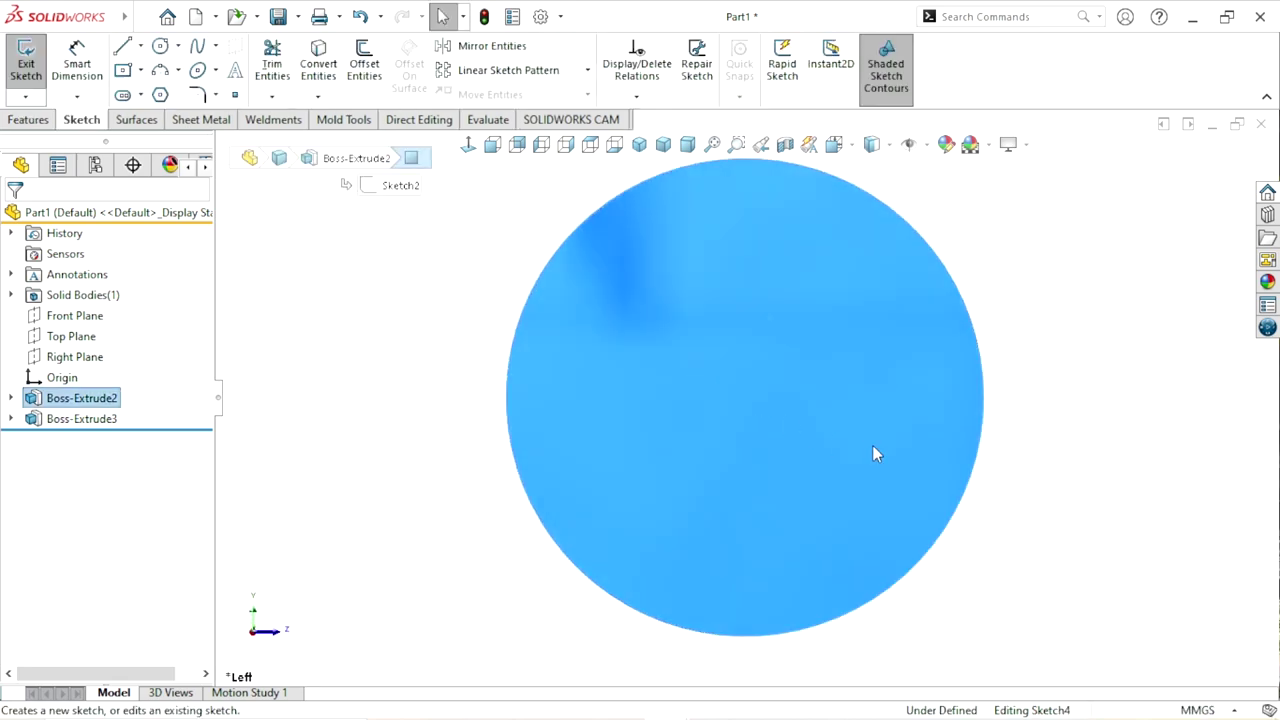
- Draw a corner rectangle overlapping the top edge of the circular face
scroll(771, 414, "up", 2)
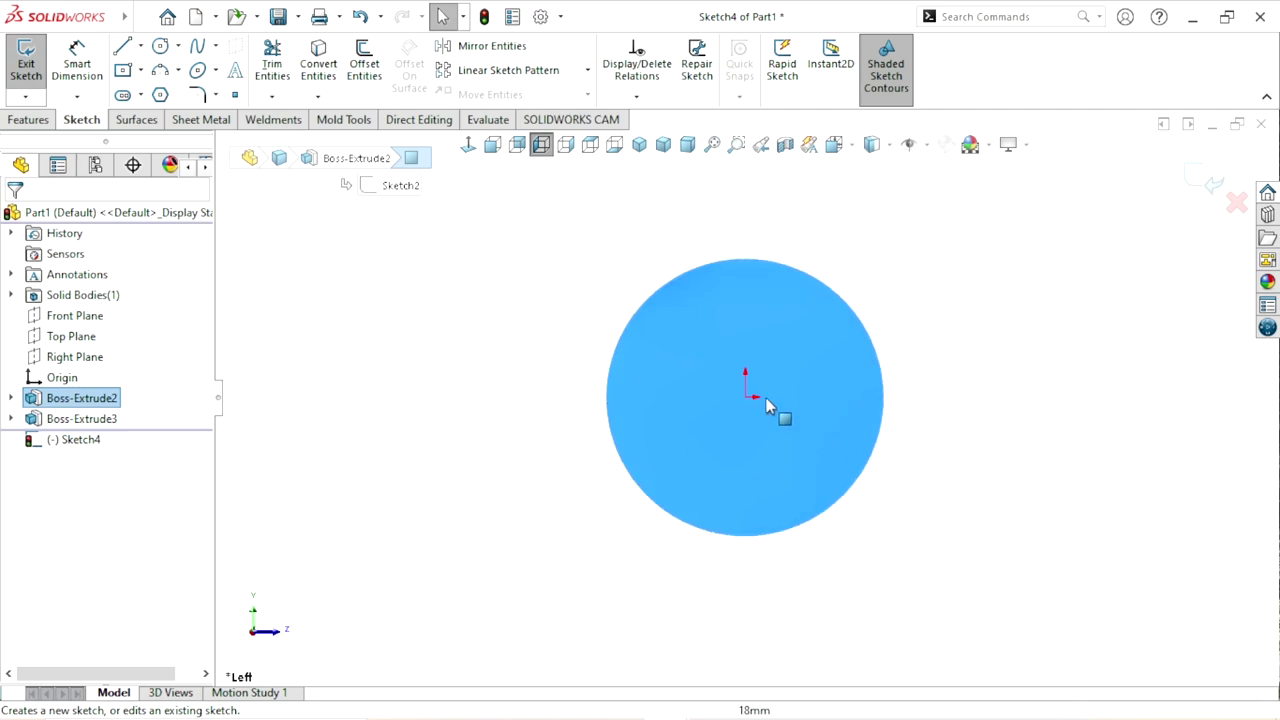
left_click(142, 70)
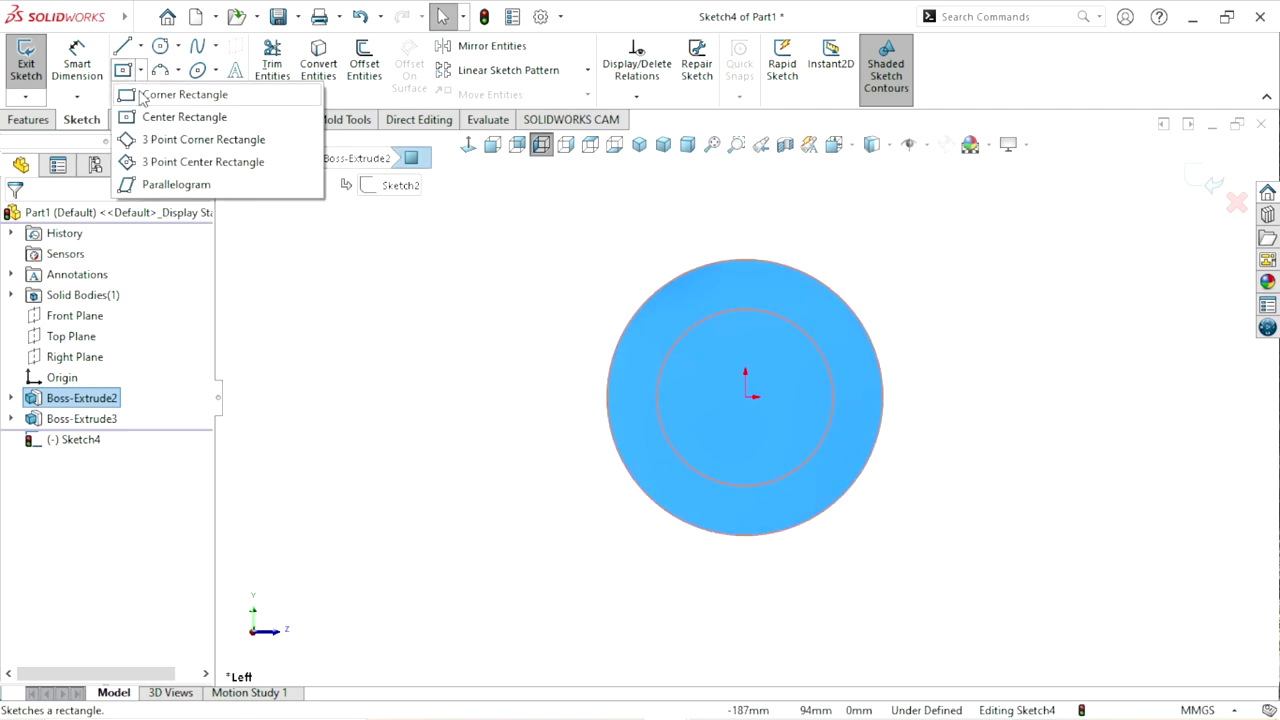
left_click(142, 70)
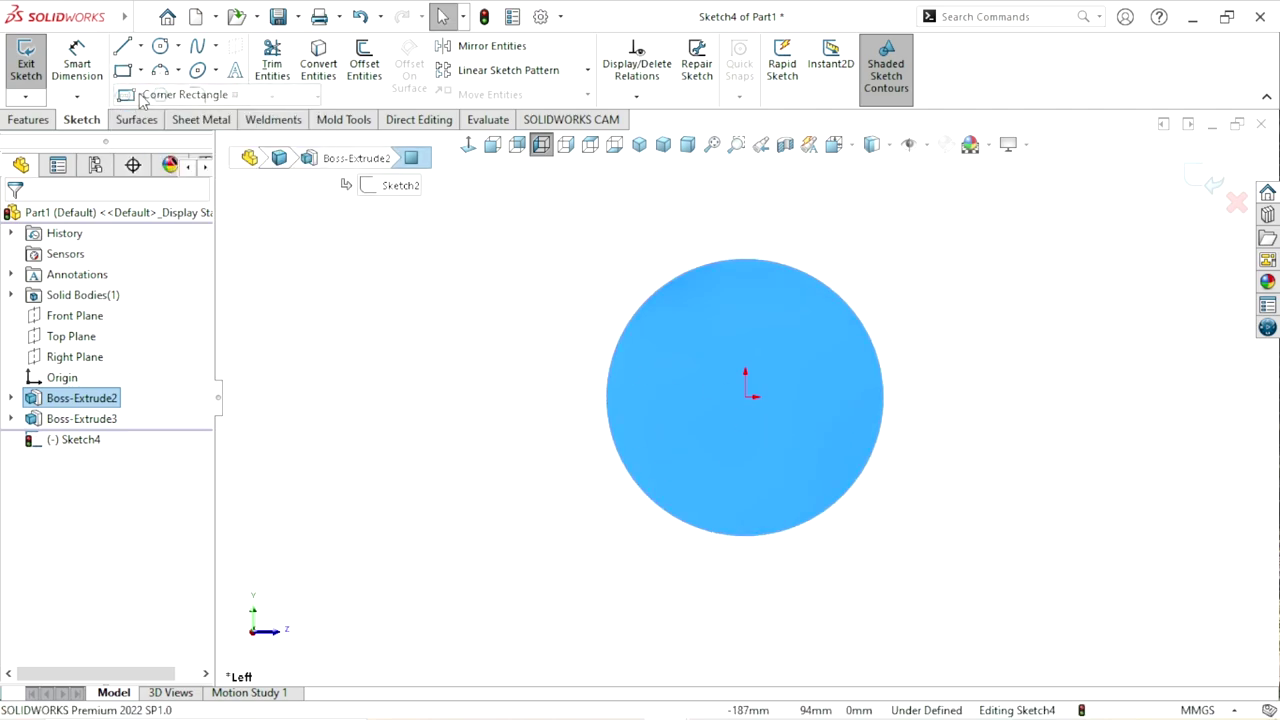
left_click(595, 238)
left_click(911, 322)
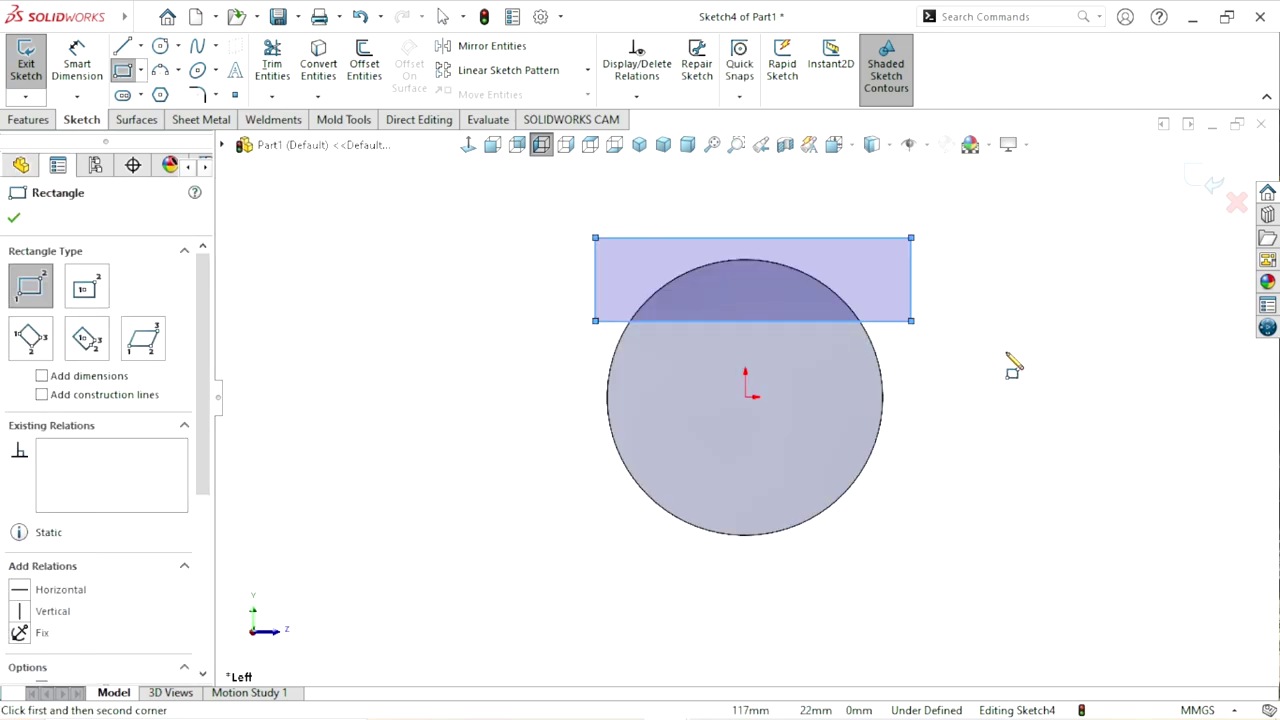
right_click(1046, 385)
left_click(1041, 376)
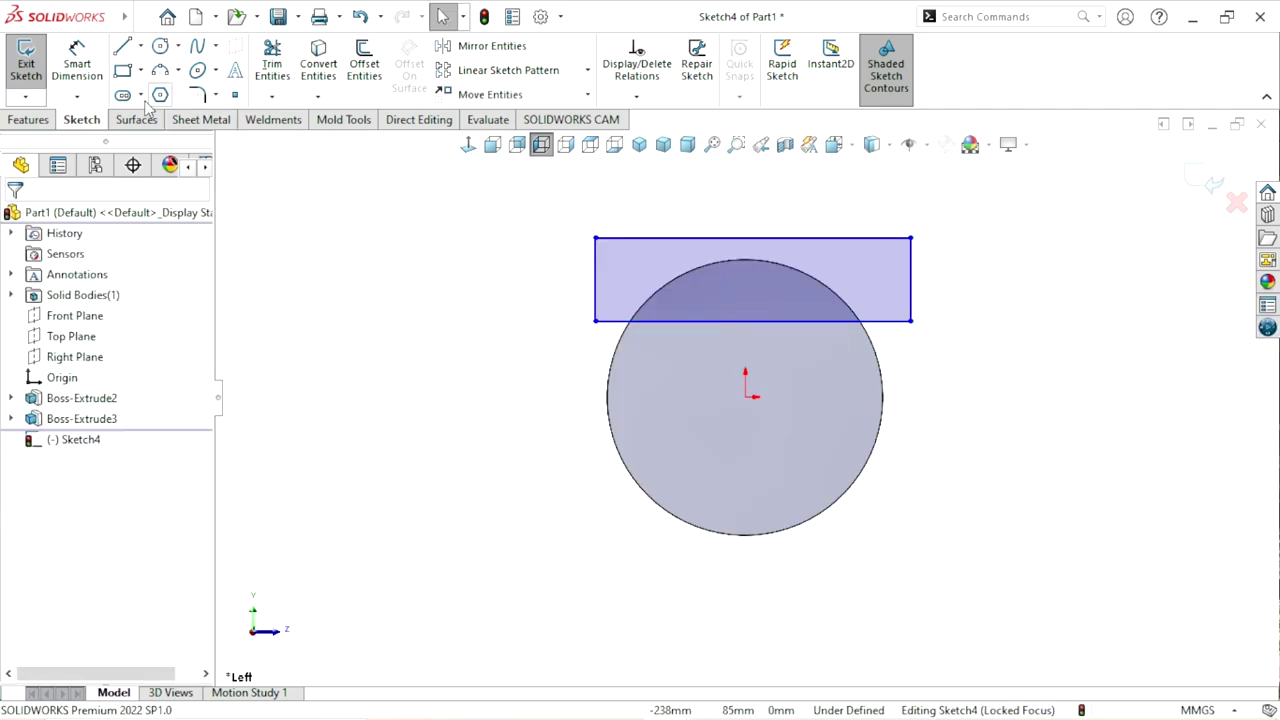
- Draw a horizontal centerline from the origin leftward past the circle
left_click(140, 47)
left_click(141, 92)
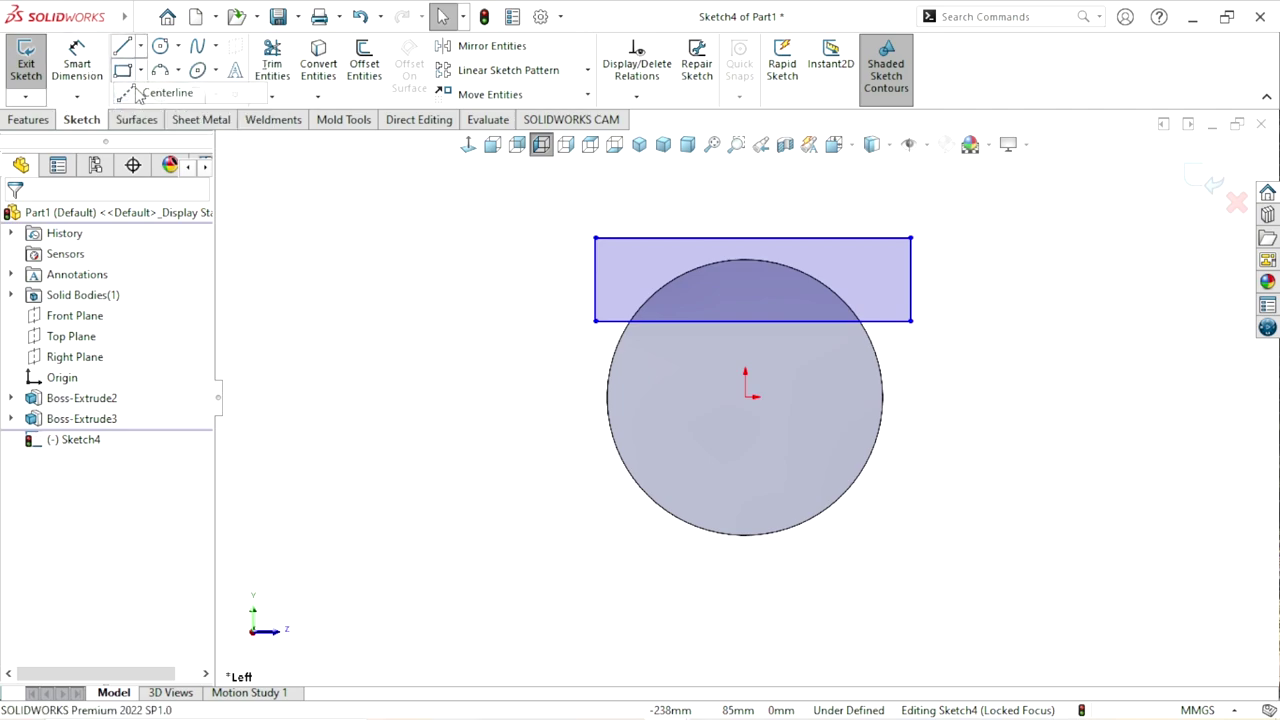
left_click(745, 397)
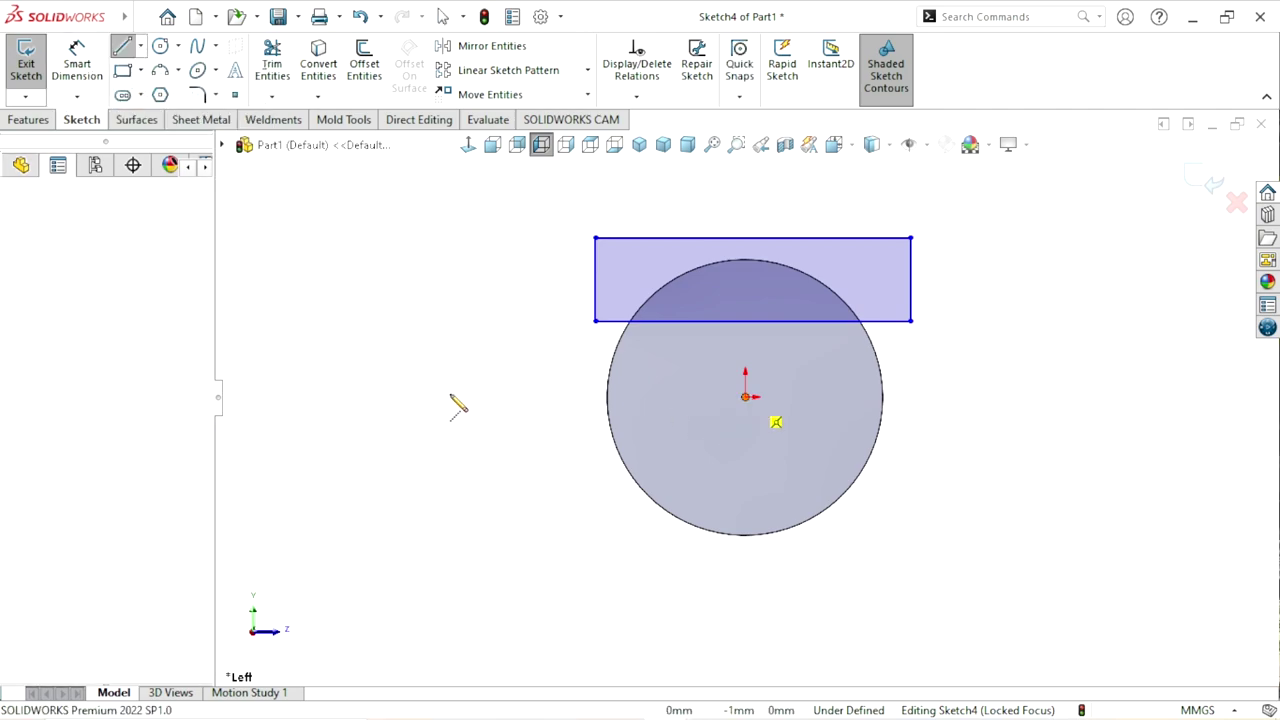
left_click(497, 398)
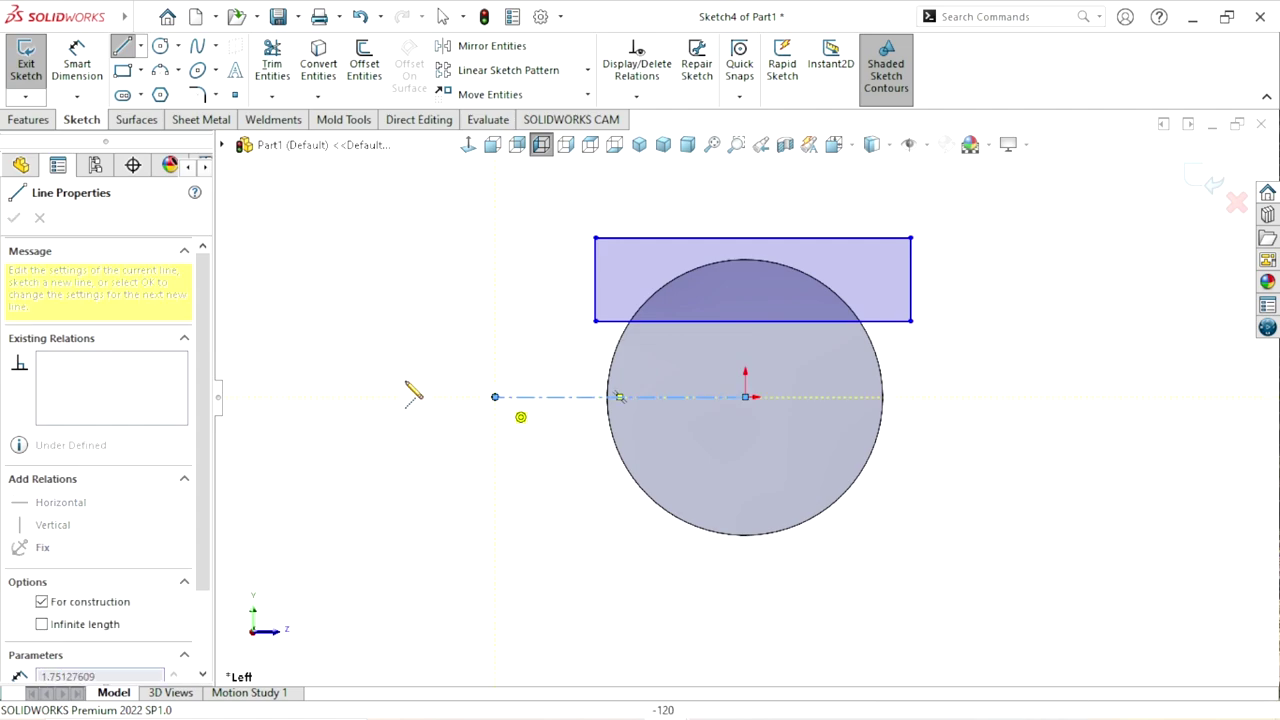
key("Escape")
key("Escape")
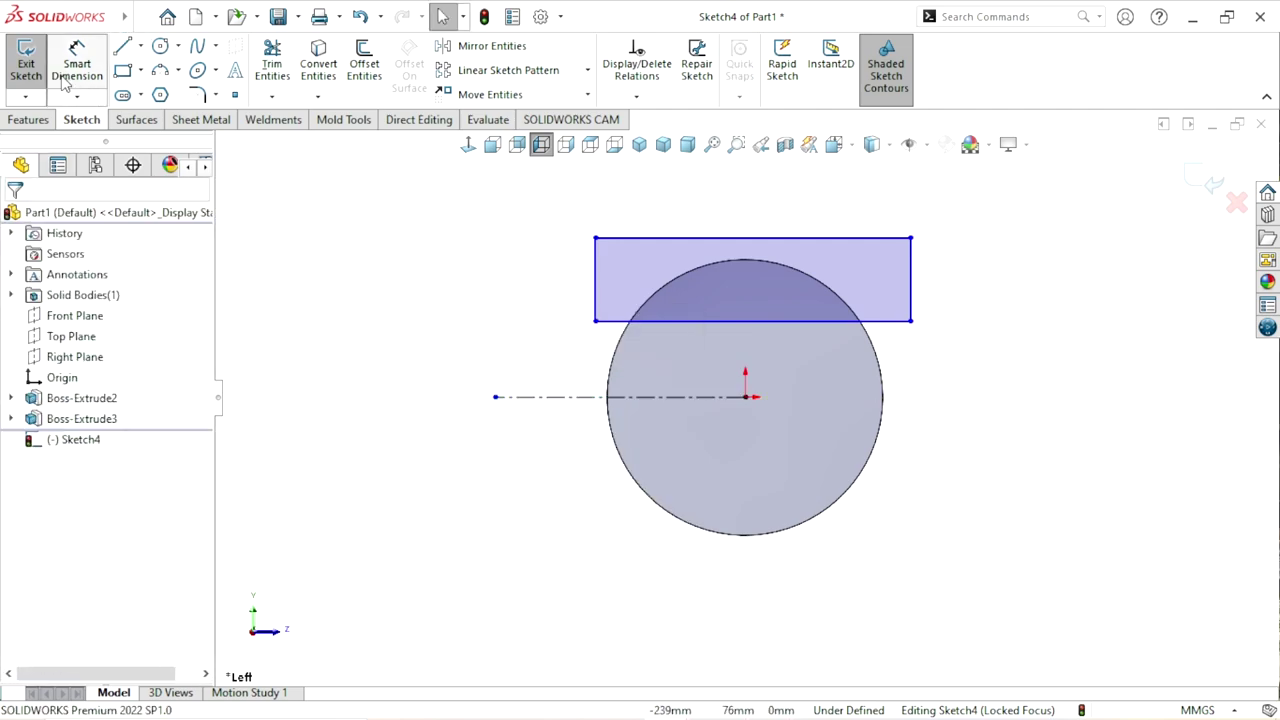
- Dimension the rectangle 100 mm wide with its bottom edge 50 mm above the centerline
left_click(66, 80)
left_click(750, 238)
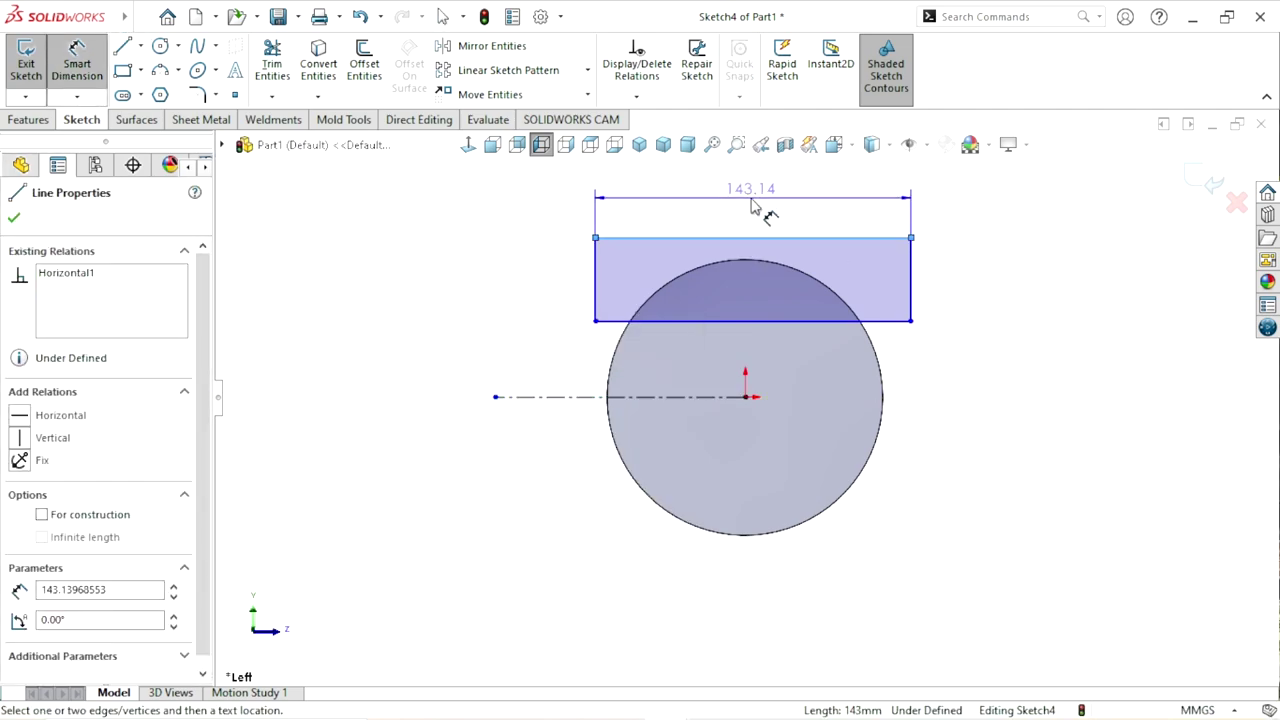
left_click(752, 200)
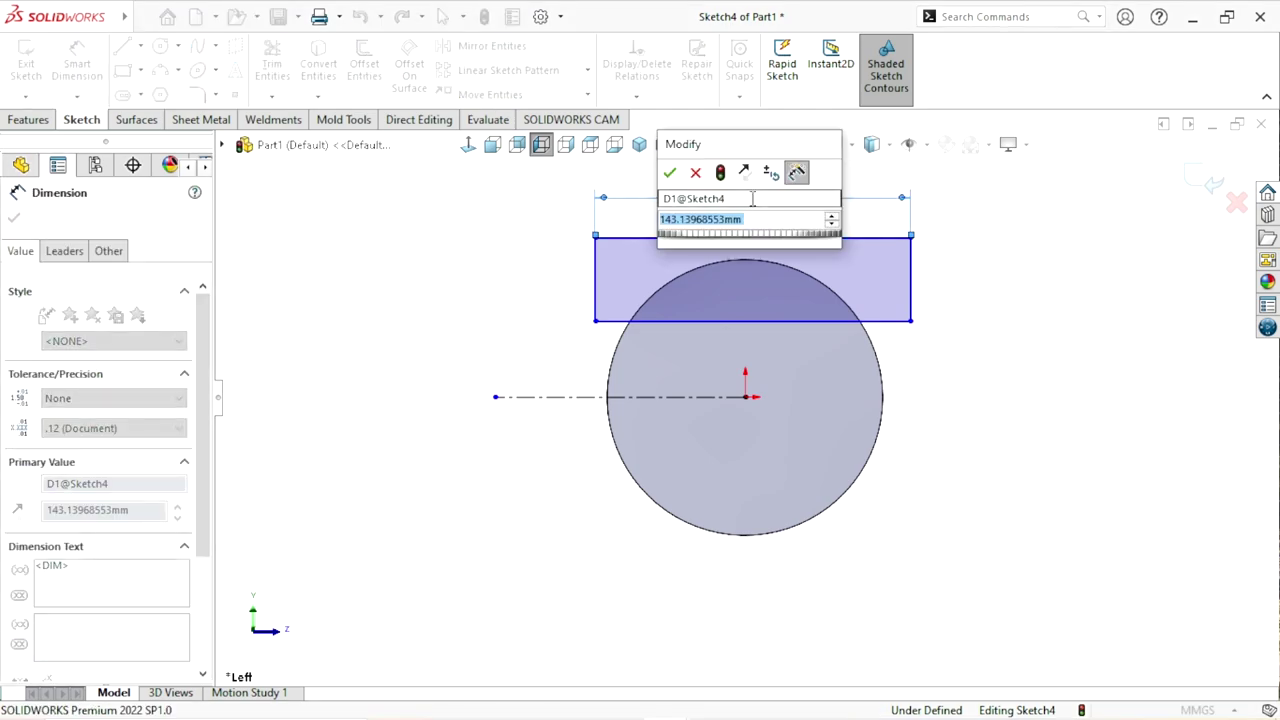
type("100")
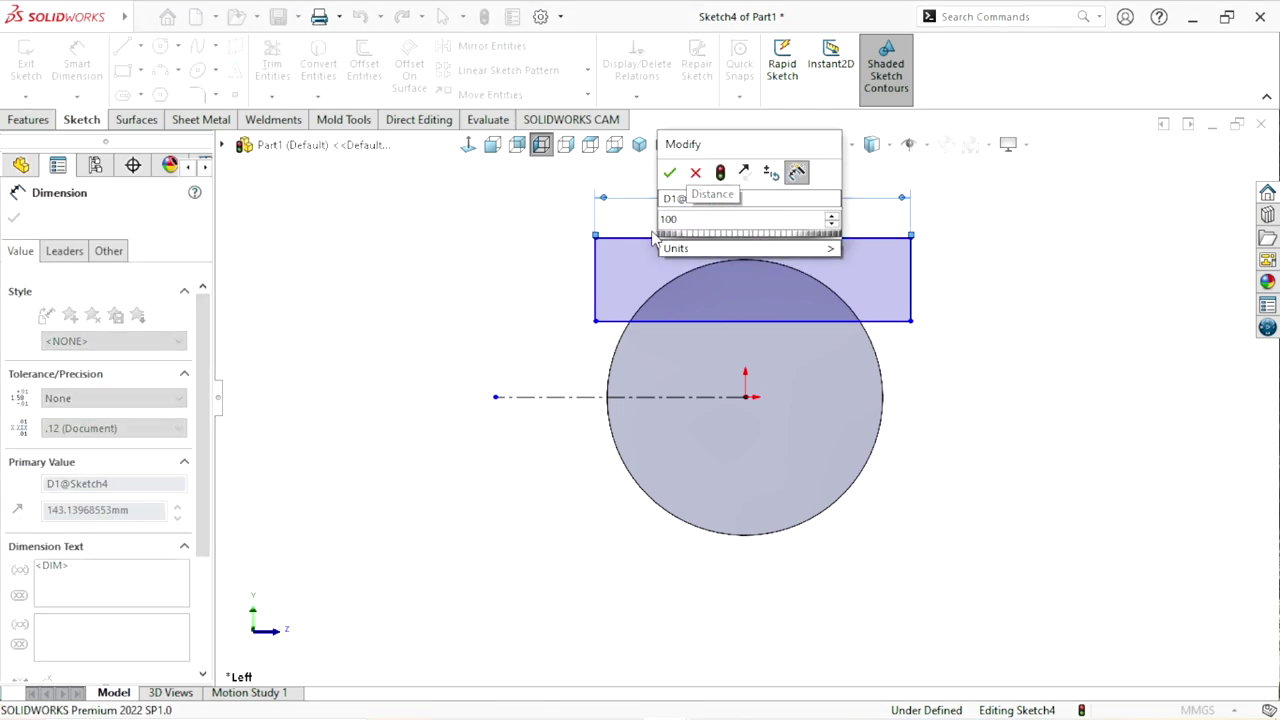
key("Return")
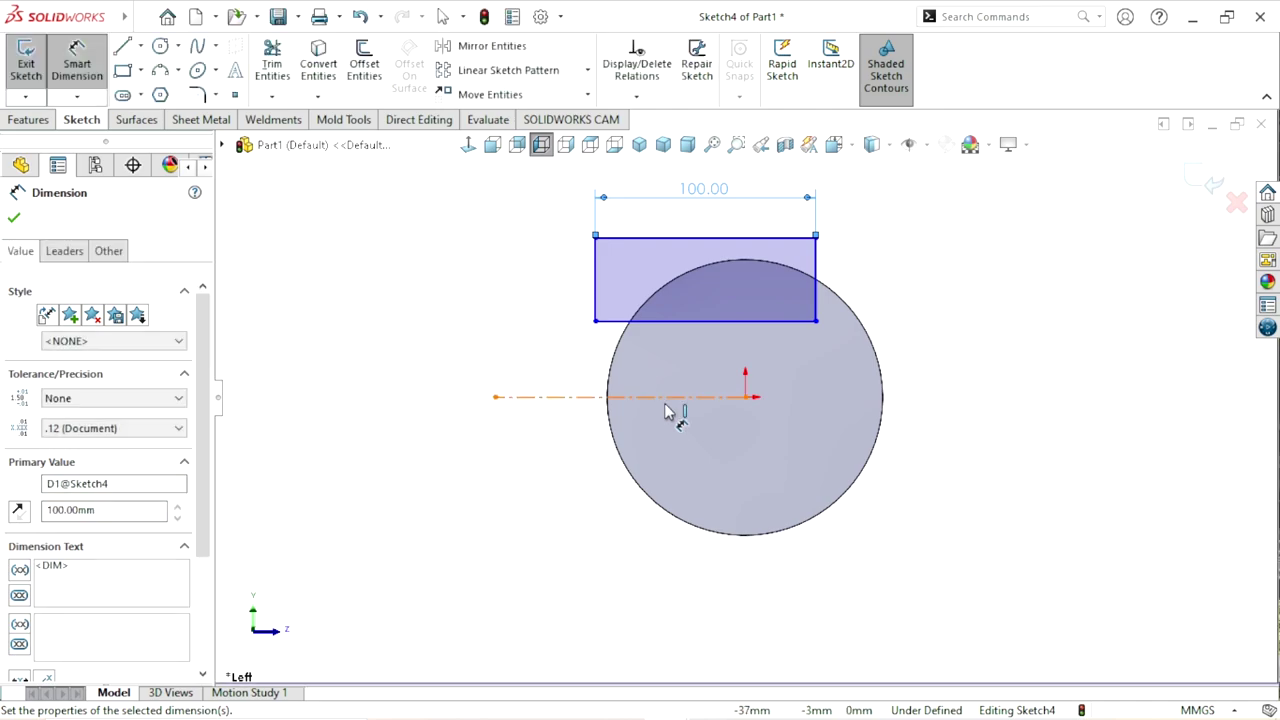
left_click(666, 404)
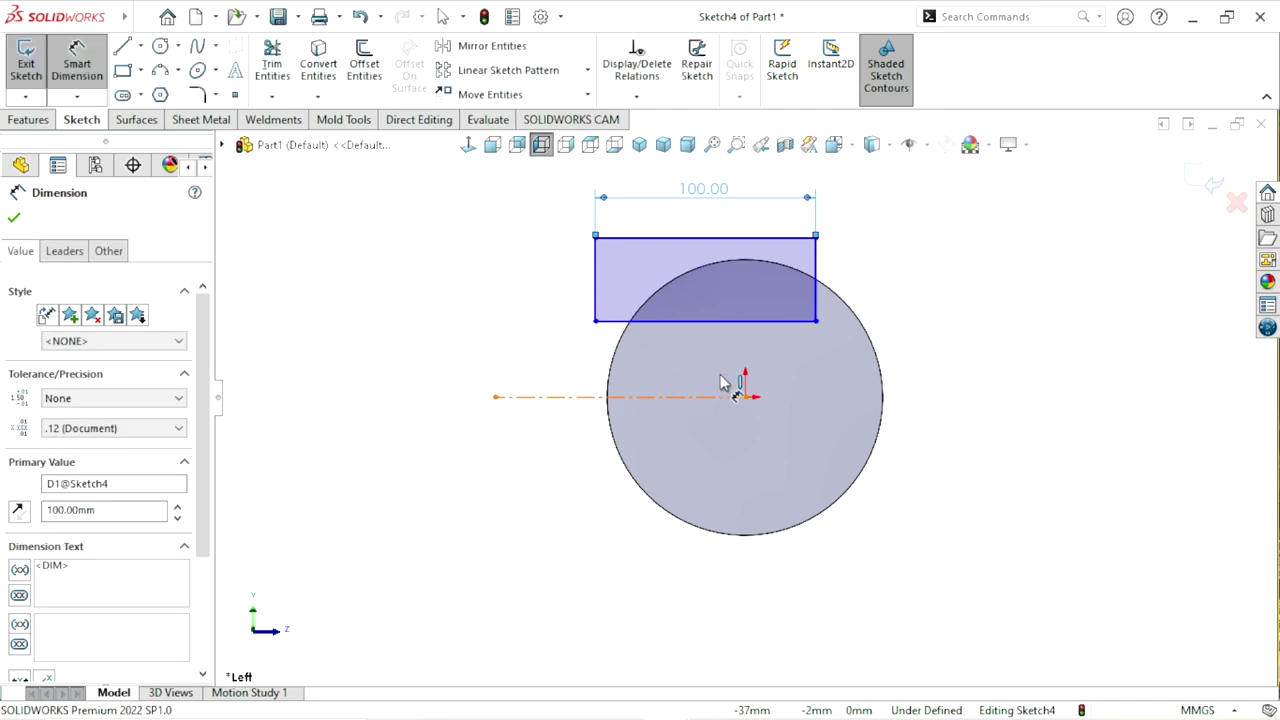
left_click(736, 322)
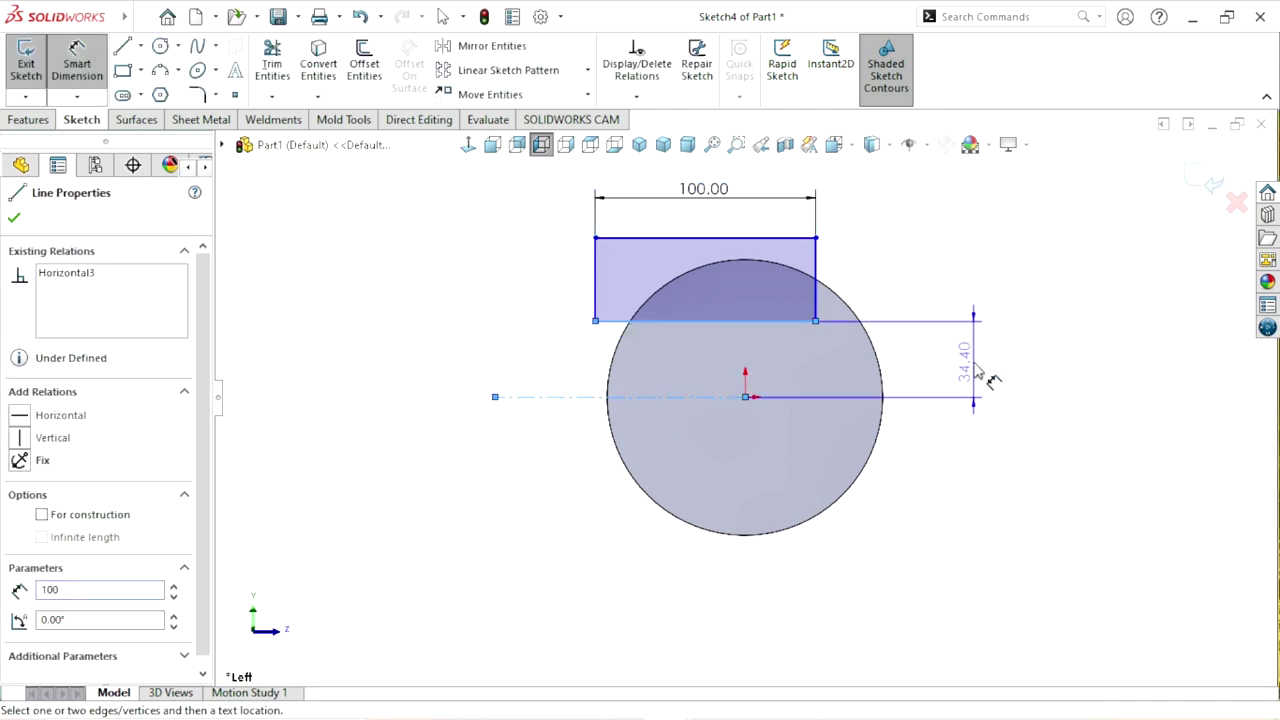
left_click(985, 368)
type("5")
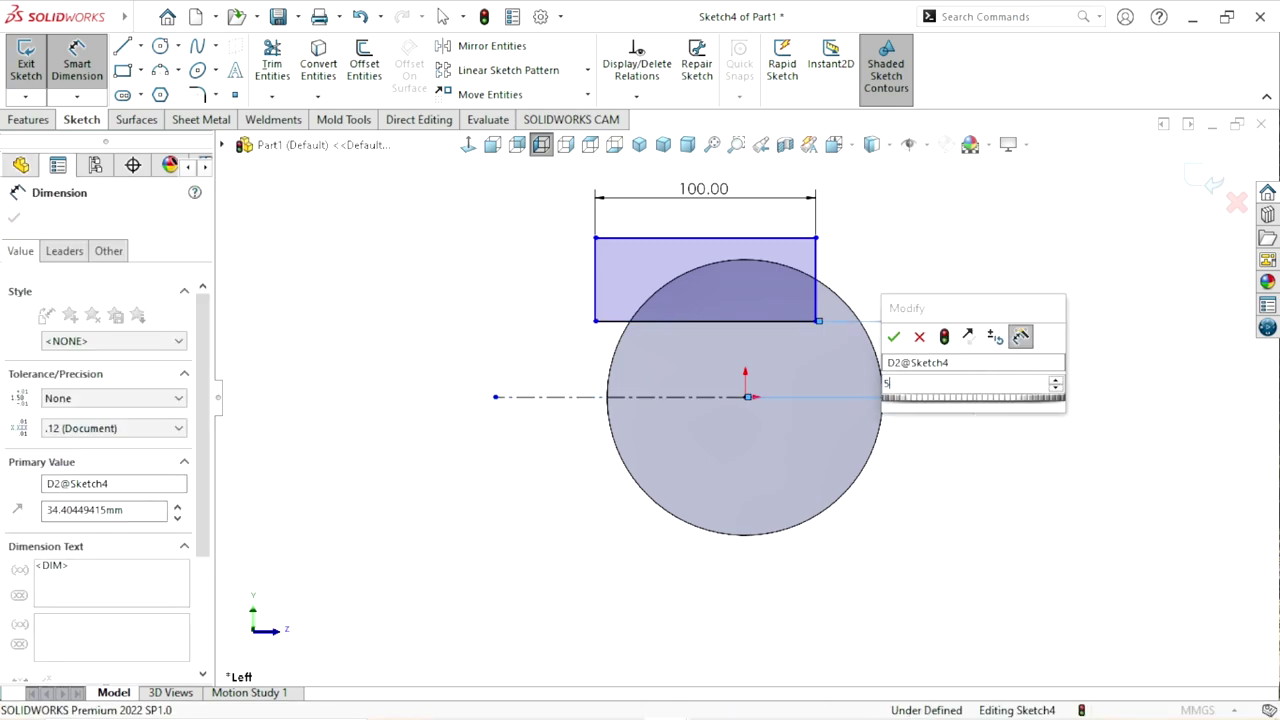
type("0")
key("Return")
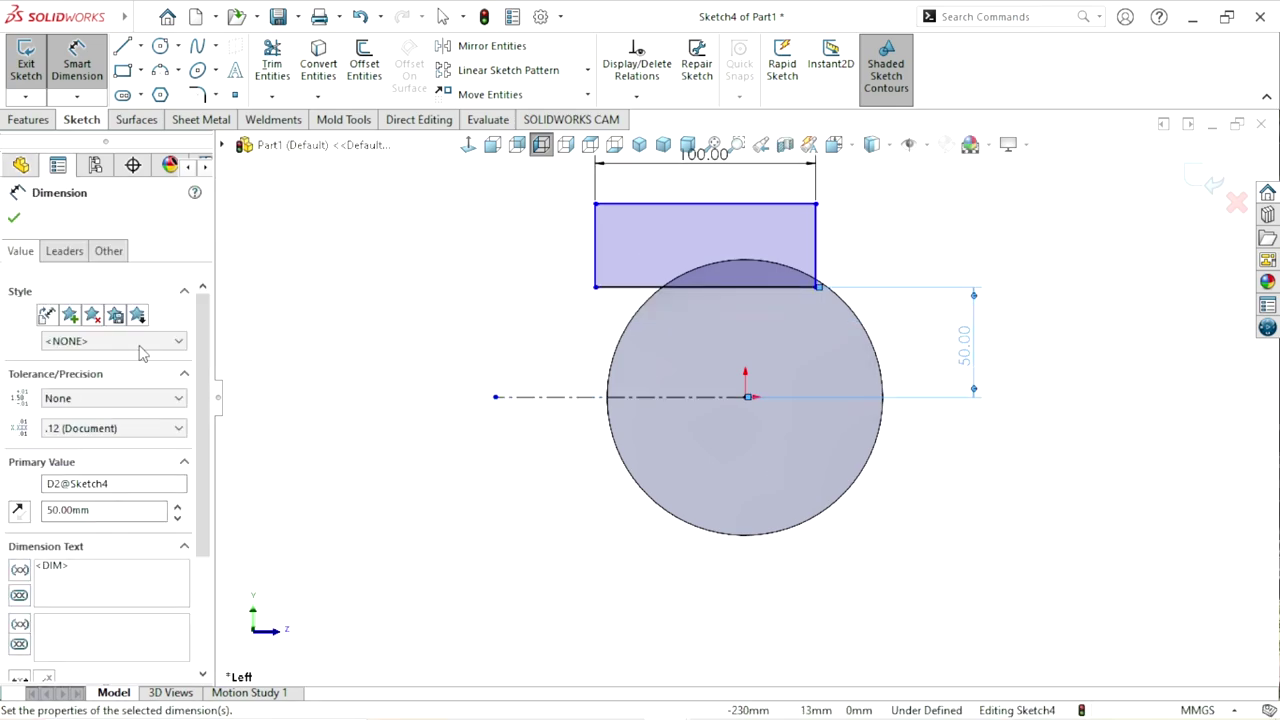
left_click(15, 222)
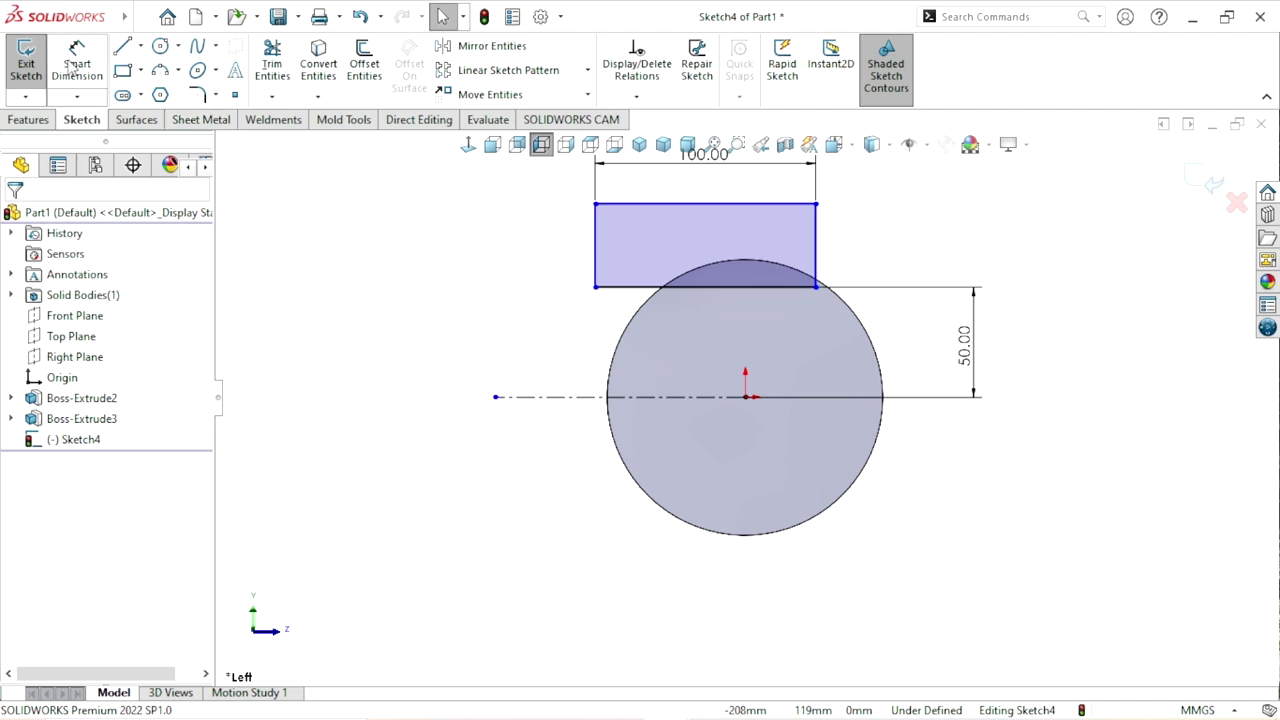
- Set the rectangle's height to 30 mm
left_click(595, 265)
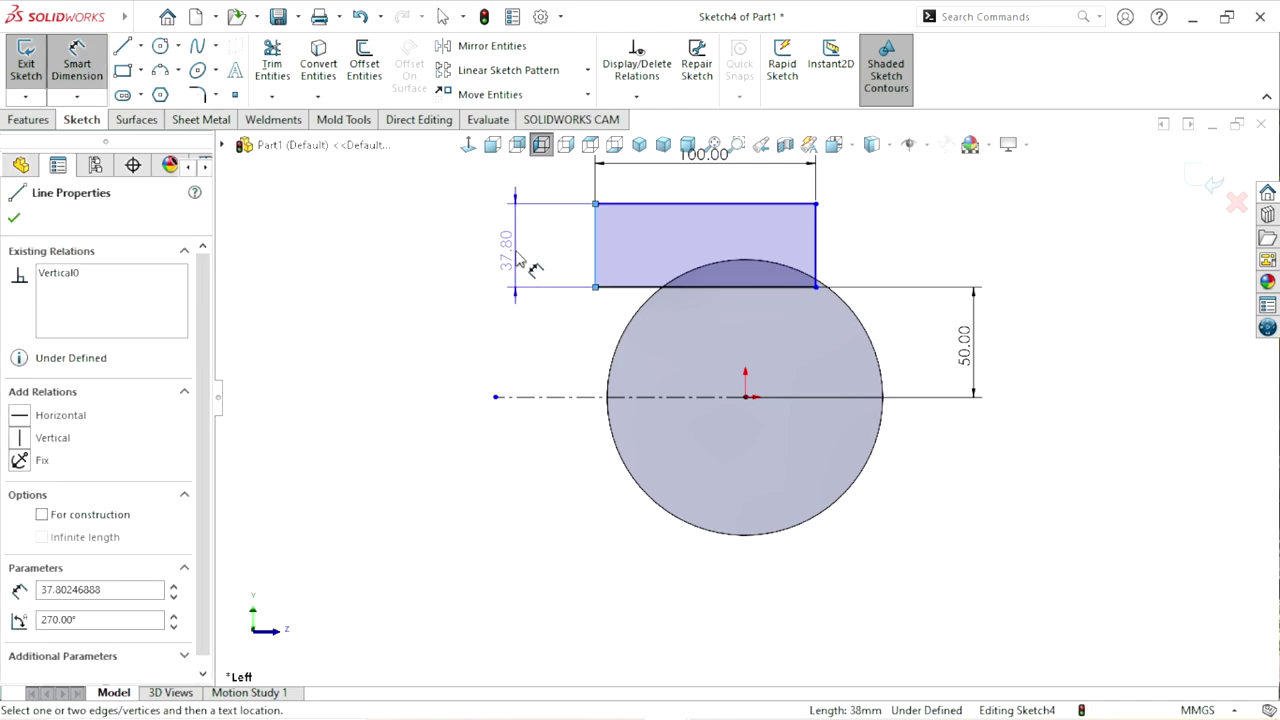
left_click(507, 260)
type("30")
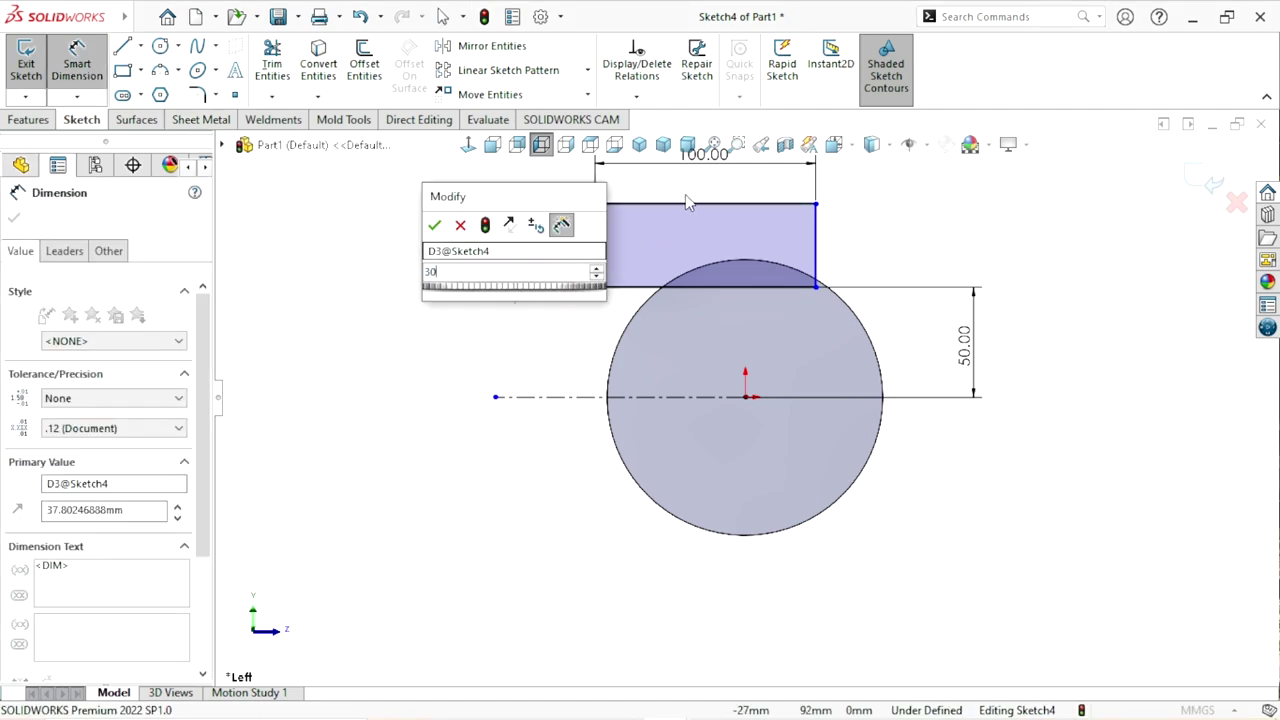
key("Return")
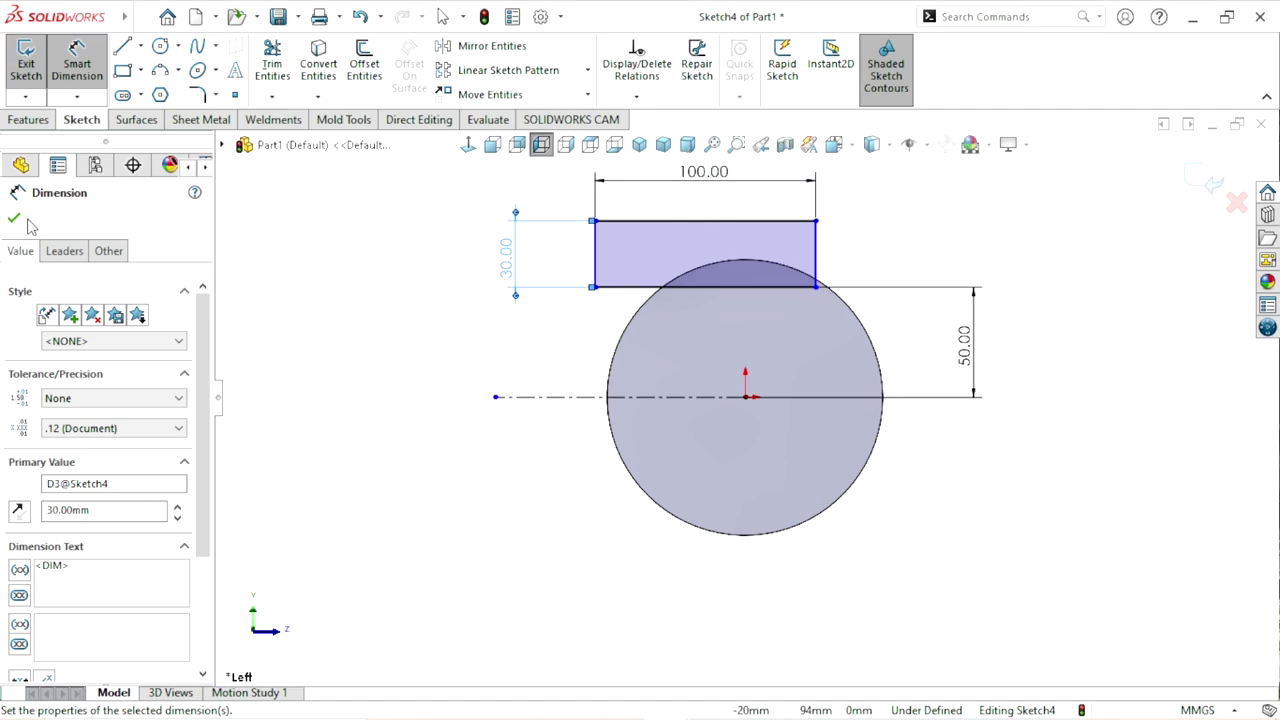
left_click(14, 218)
key("Escape")
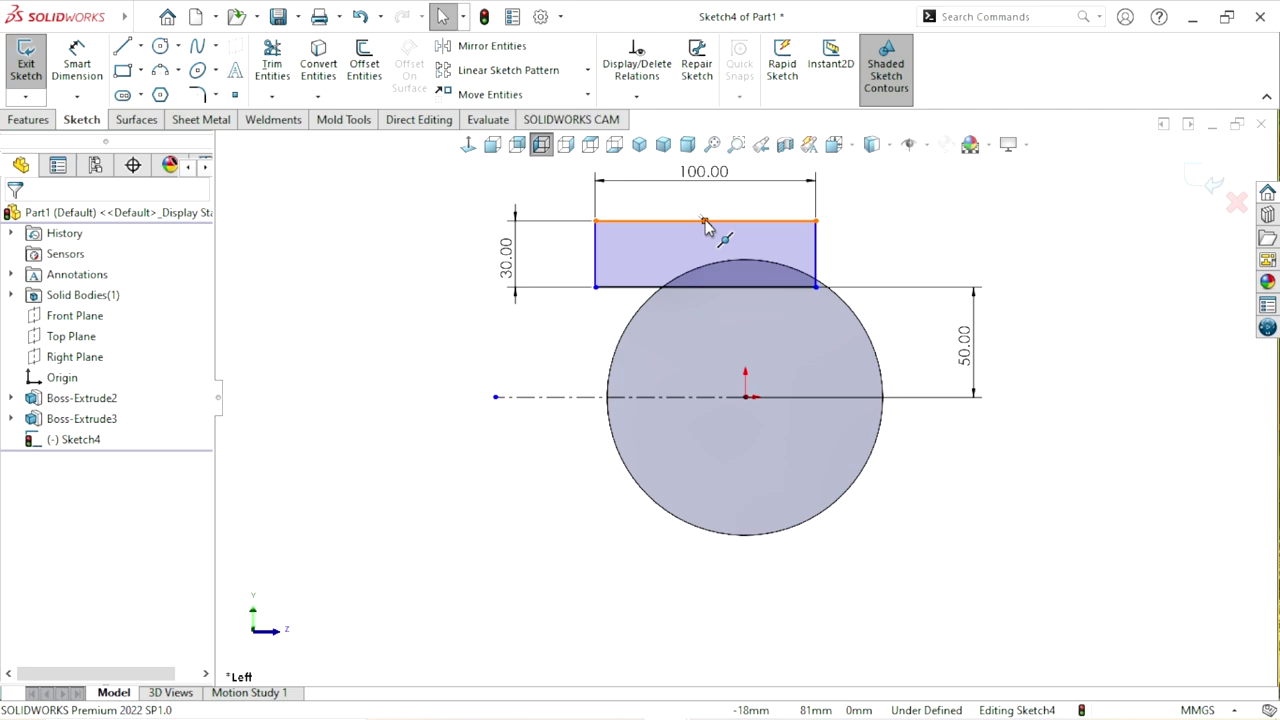
- Add a Vertical relation between the top edge midpoint and the origin
left_click(705, 222)
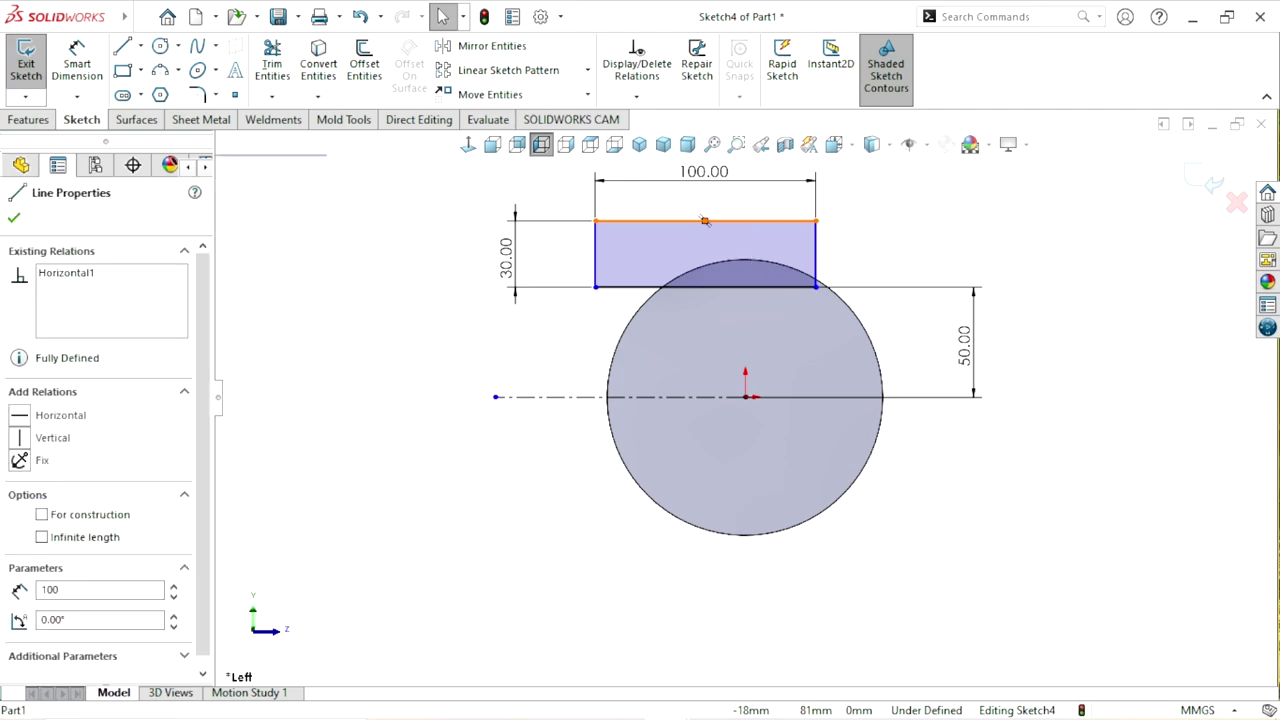
left_click(746, 399)
left_click(745, 398, "ctrl")
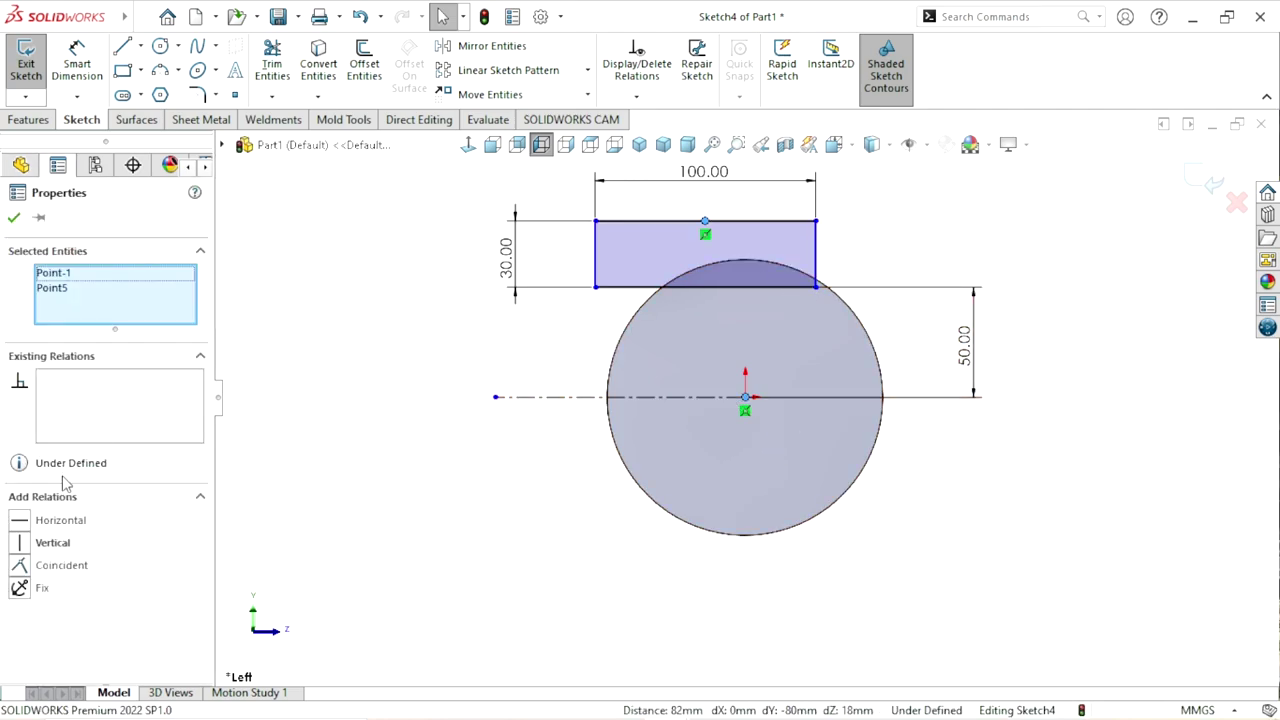
left_click(20, 545)
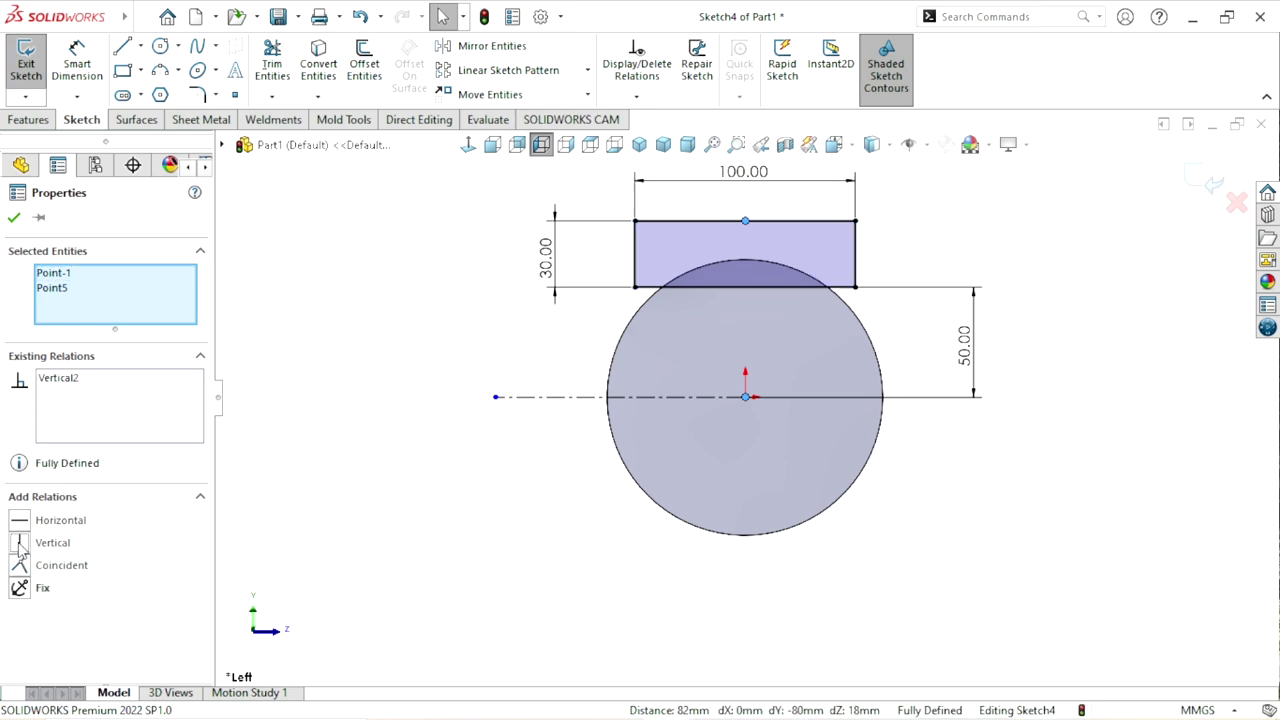
left_click(14, 218)
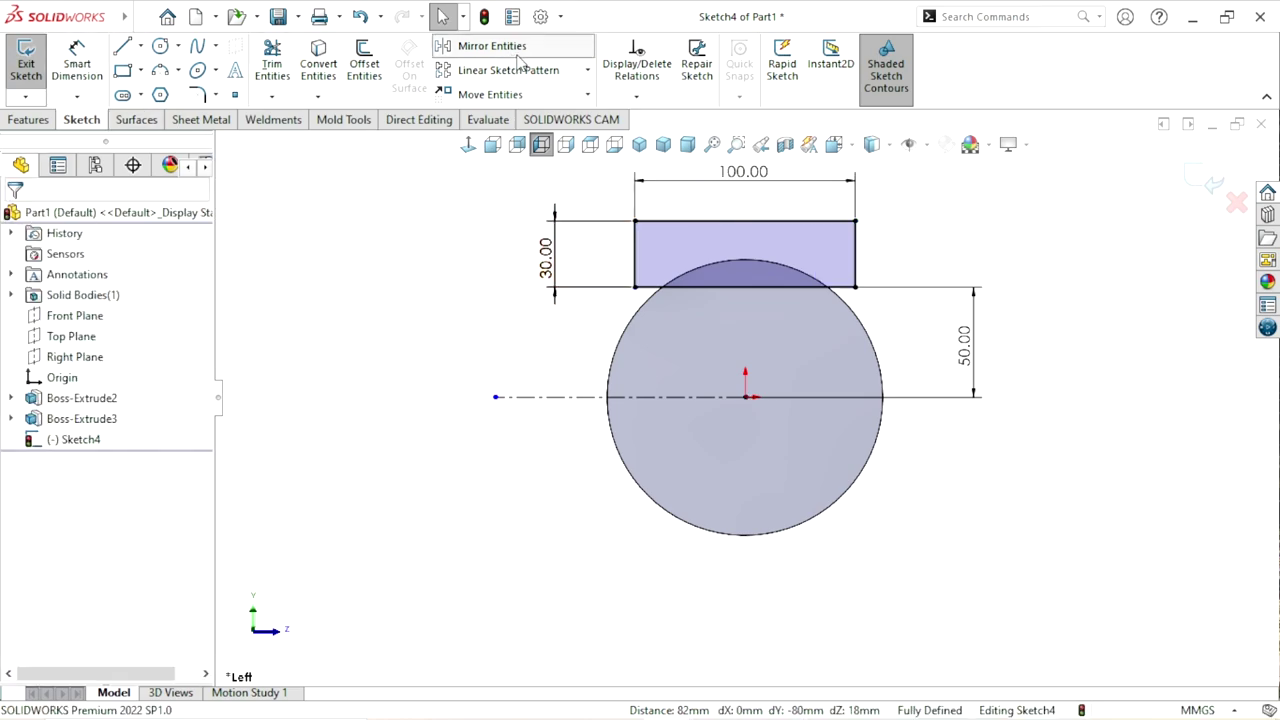
- Mirror the 100 × 30 mm rectangle's four lines about the horizontal centerline
left_click(517, 57)
left_click(714, 263)
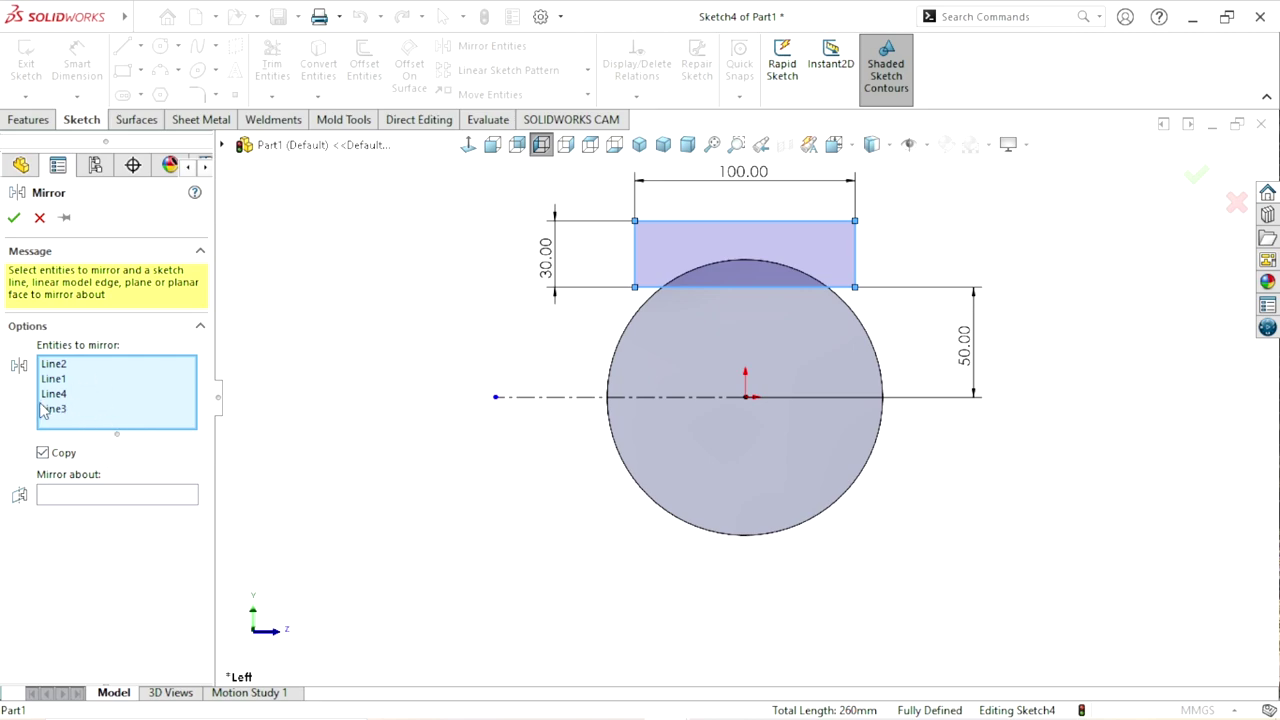
left_click(61, 495)
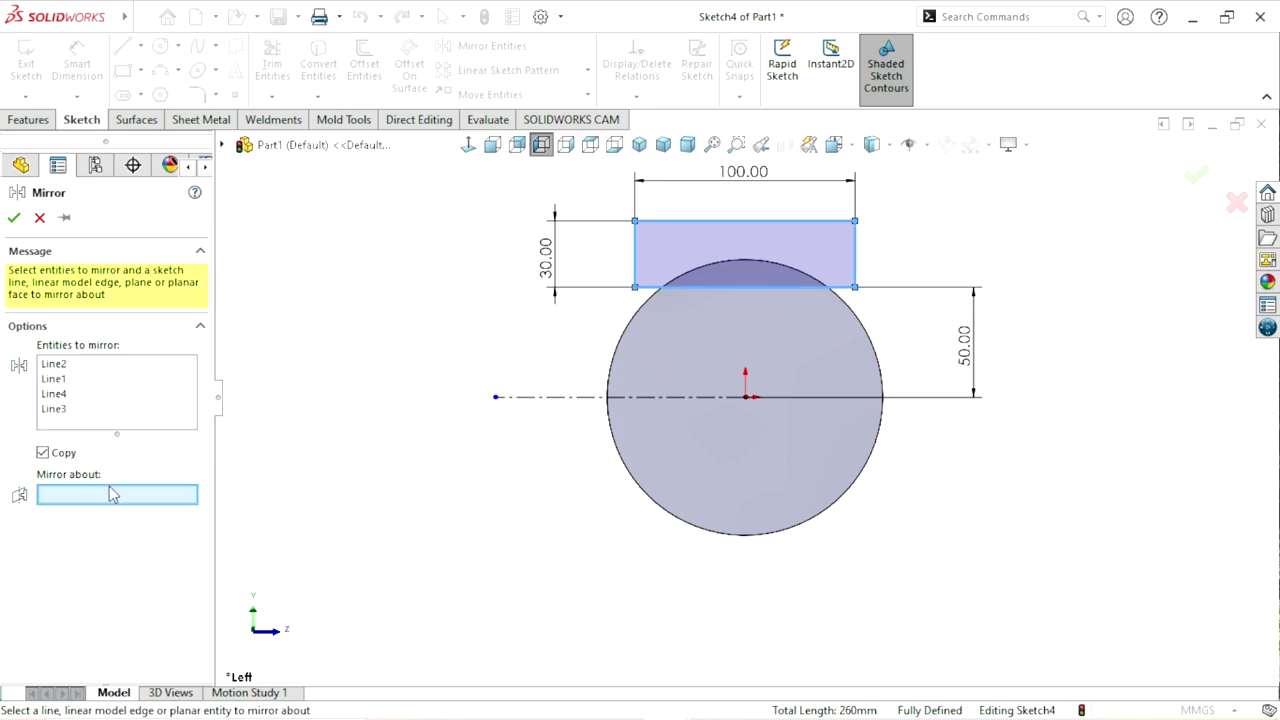
left_click(583, 410)
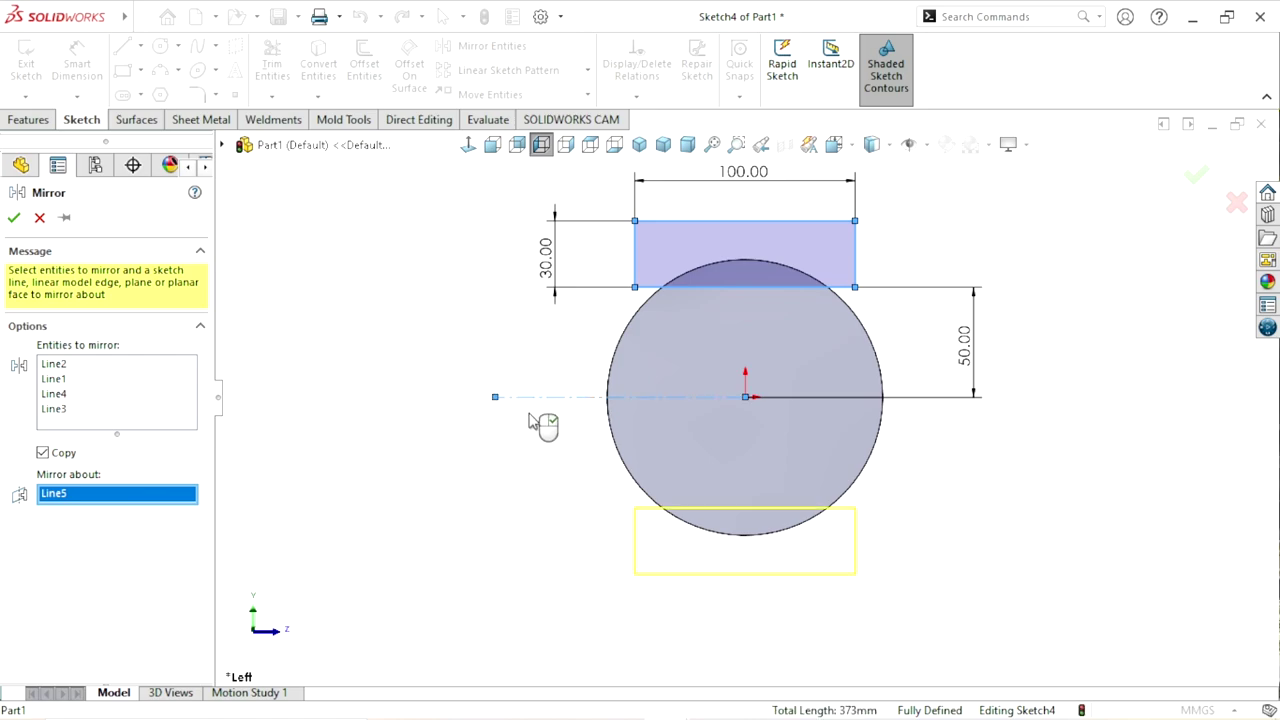
left_click(14, 218)
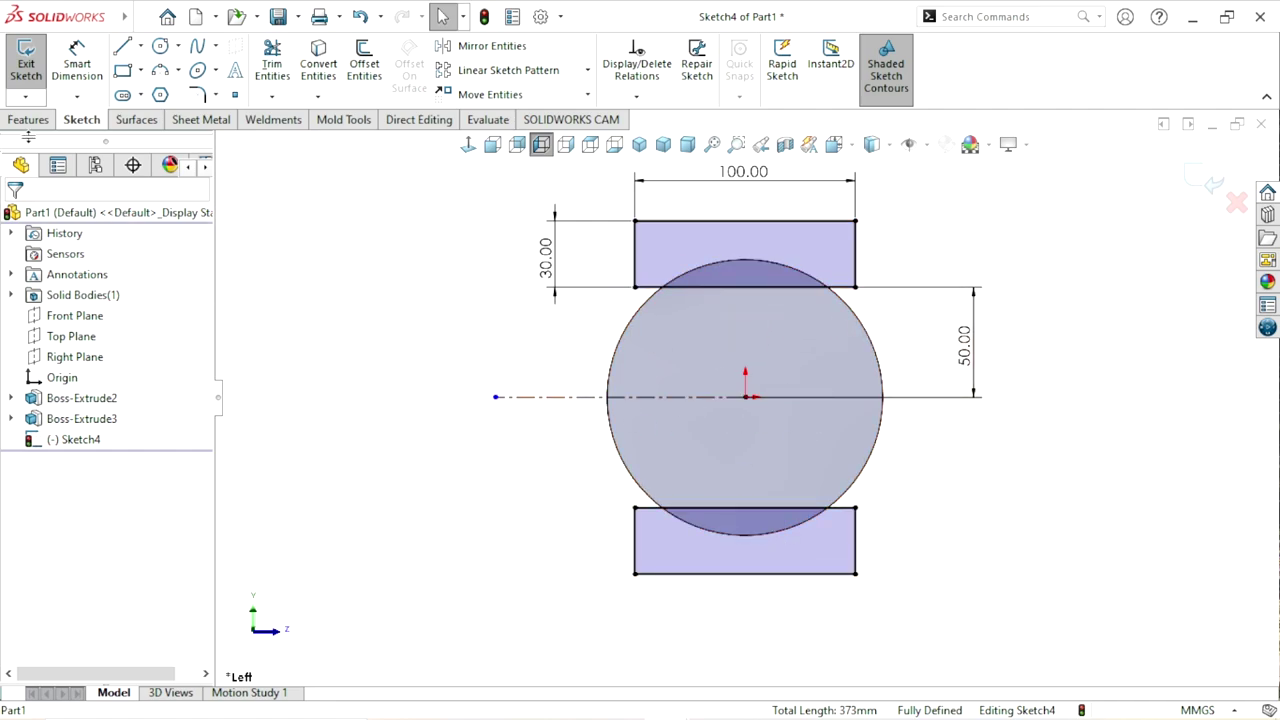
left_click(36, 124)
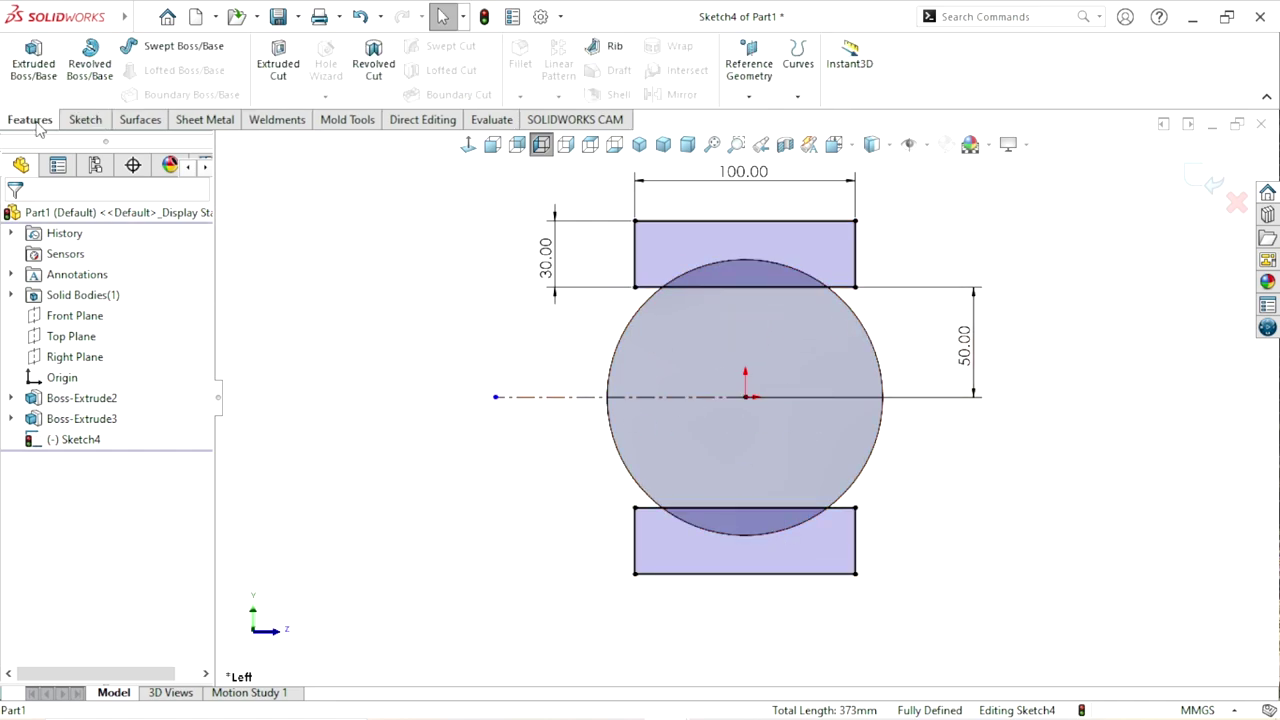
- Extruded Cut both rectangles Through All to flatten the disc's top and bottom
left_click(272, 62)
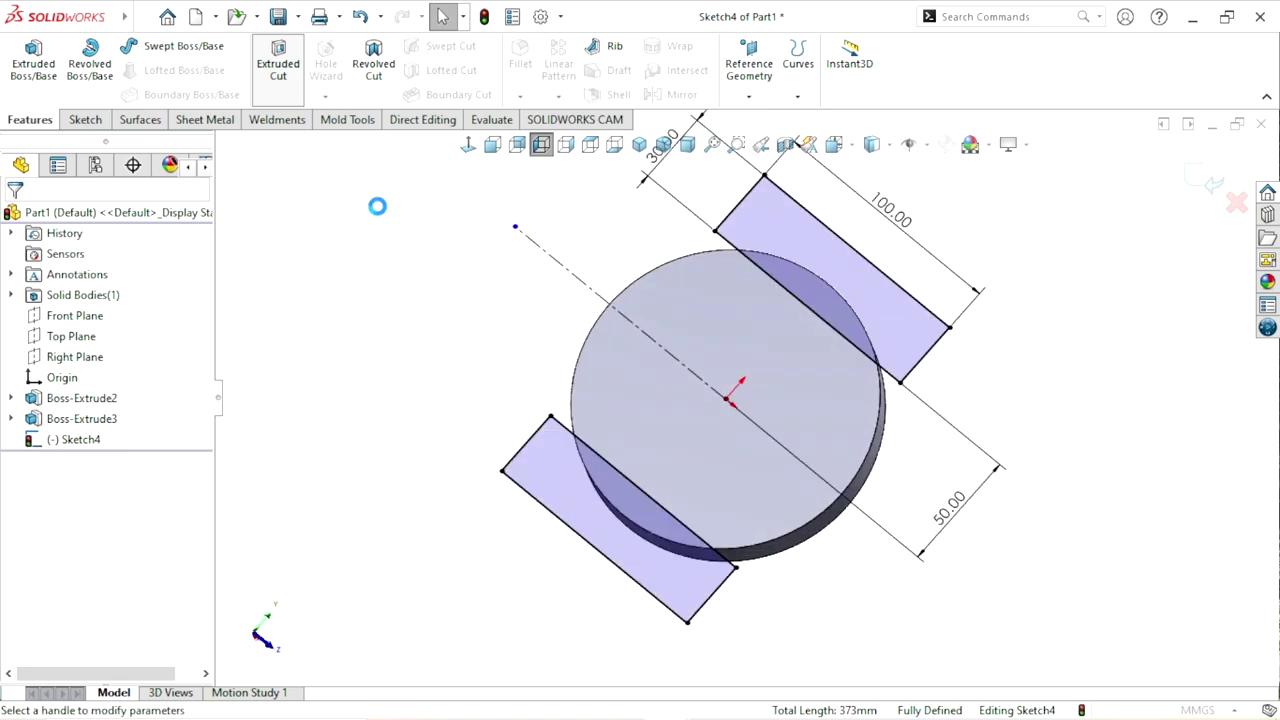
left_click(68, 334)
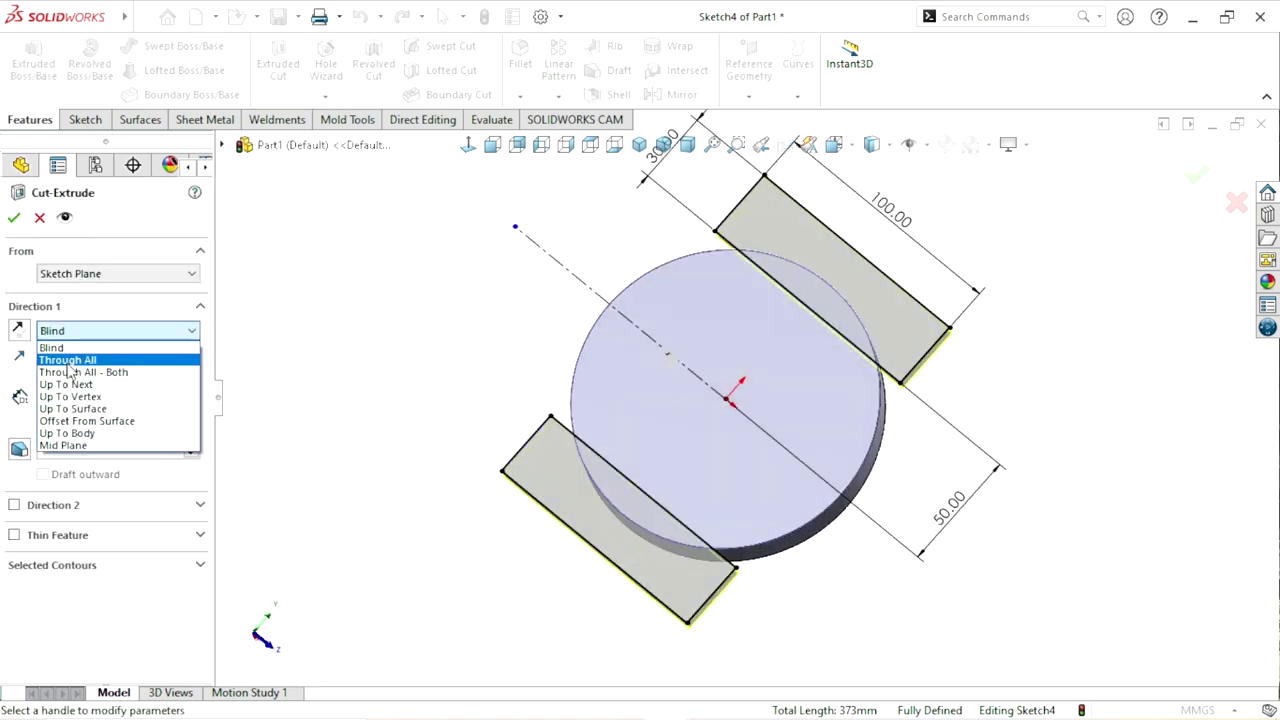
left_click(73, 361)
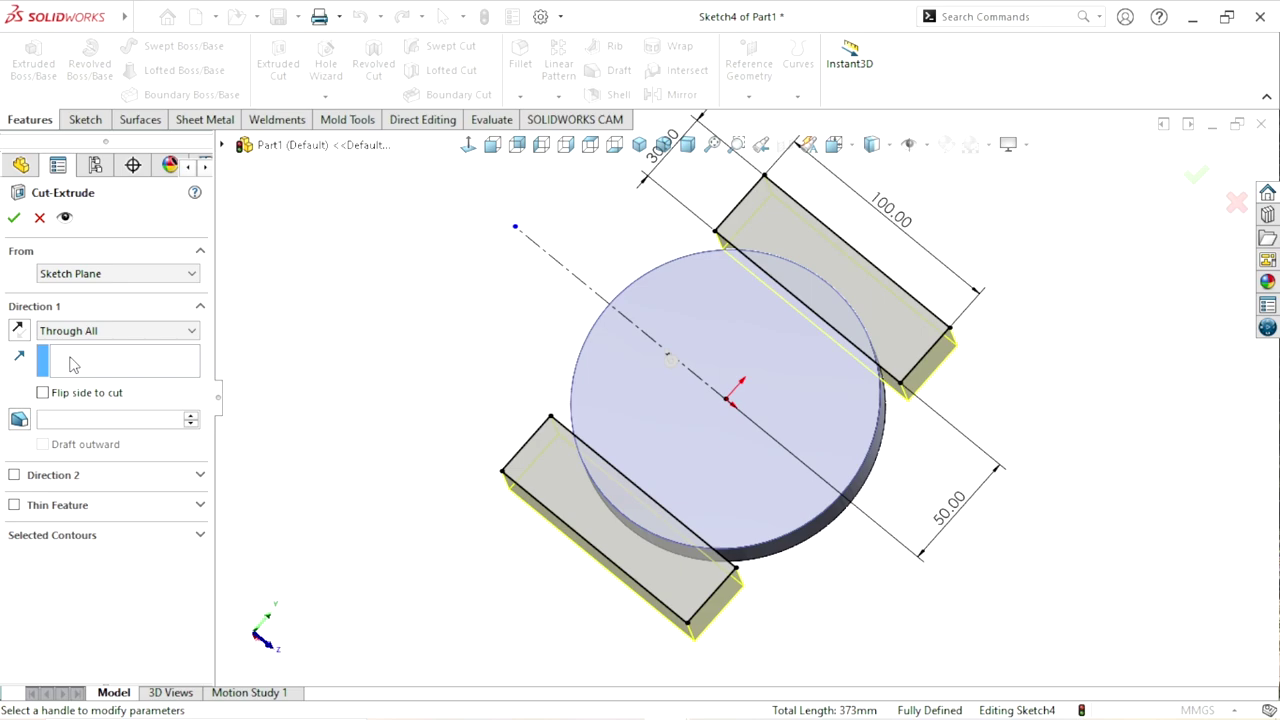
left_click(14, 217)
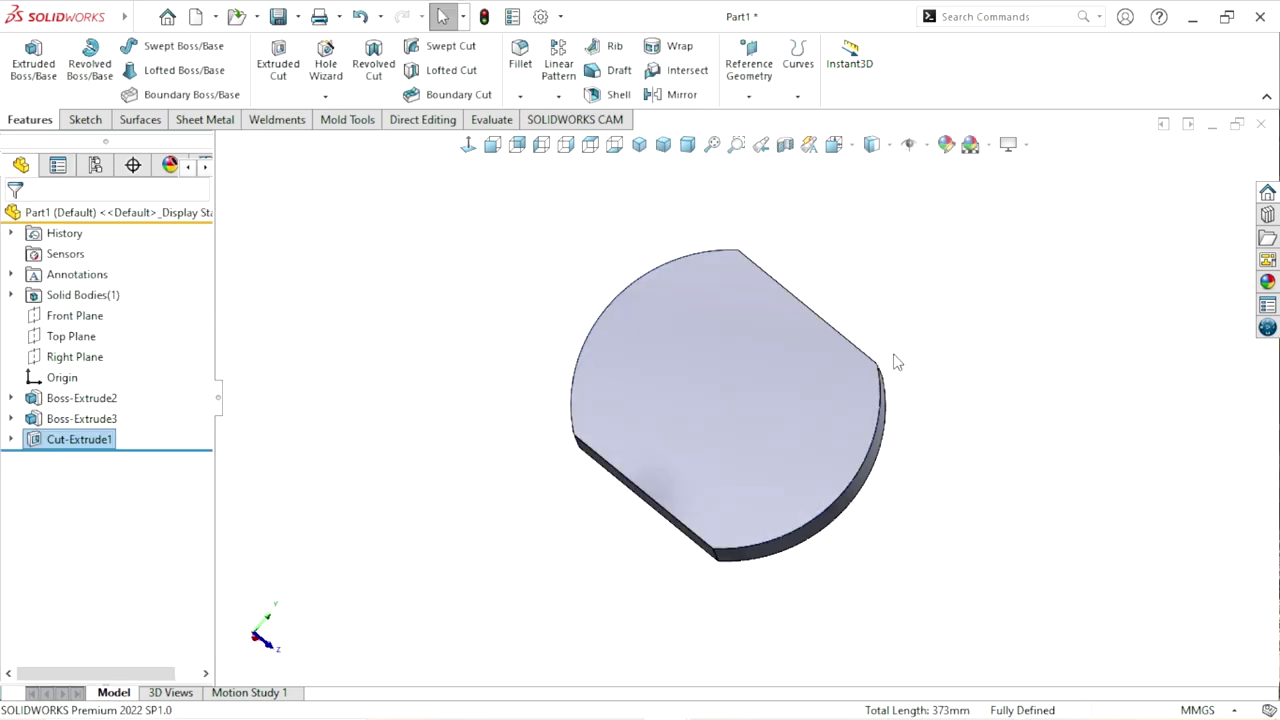
mouse_move(897, 362)
middle_mouse_down()
mouse_move(729, 400)
mouse_move(554, 266)
mouse_move(589, 420)
mouse_move(920, 480)
mouse_move(586, 580)
mouse_move(806, 457)
mouse_move(760, 428)
middle_mouse_up()
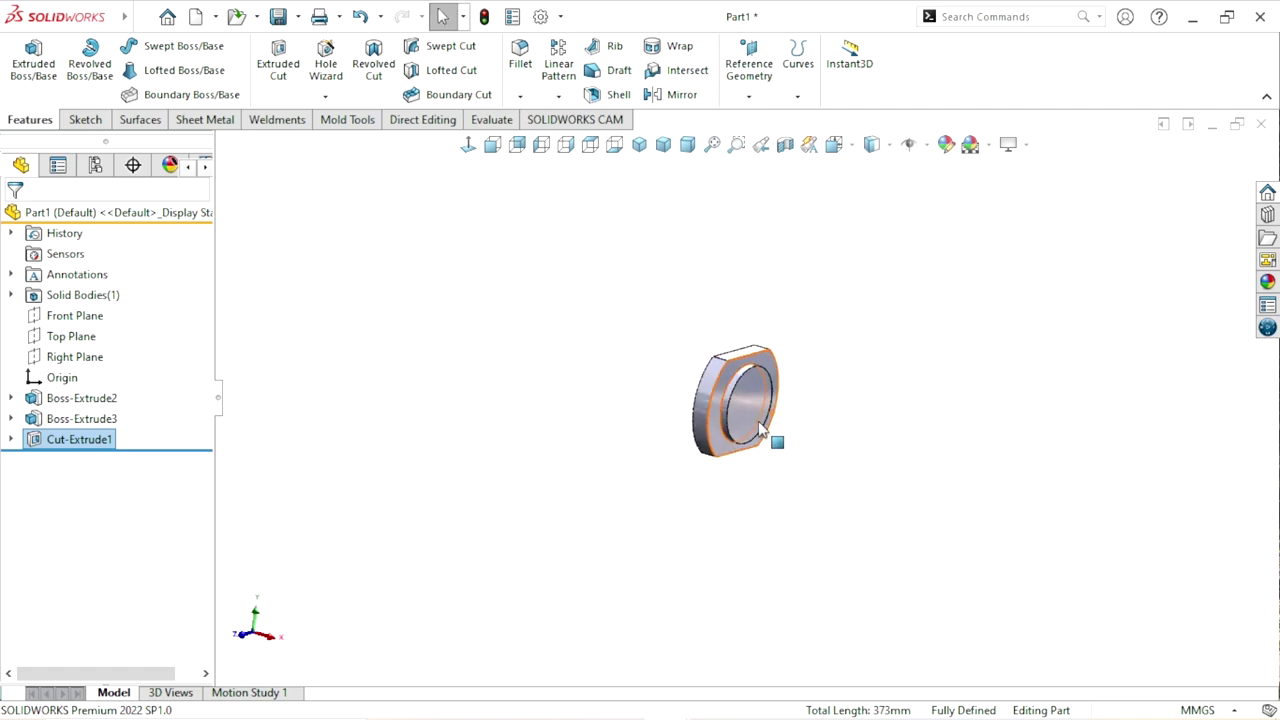
- Orbit to the front raised boss and select the flange's flat ring face
scroll(760, 428, "down", 5)
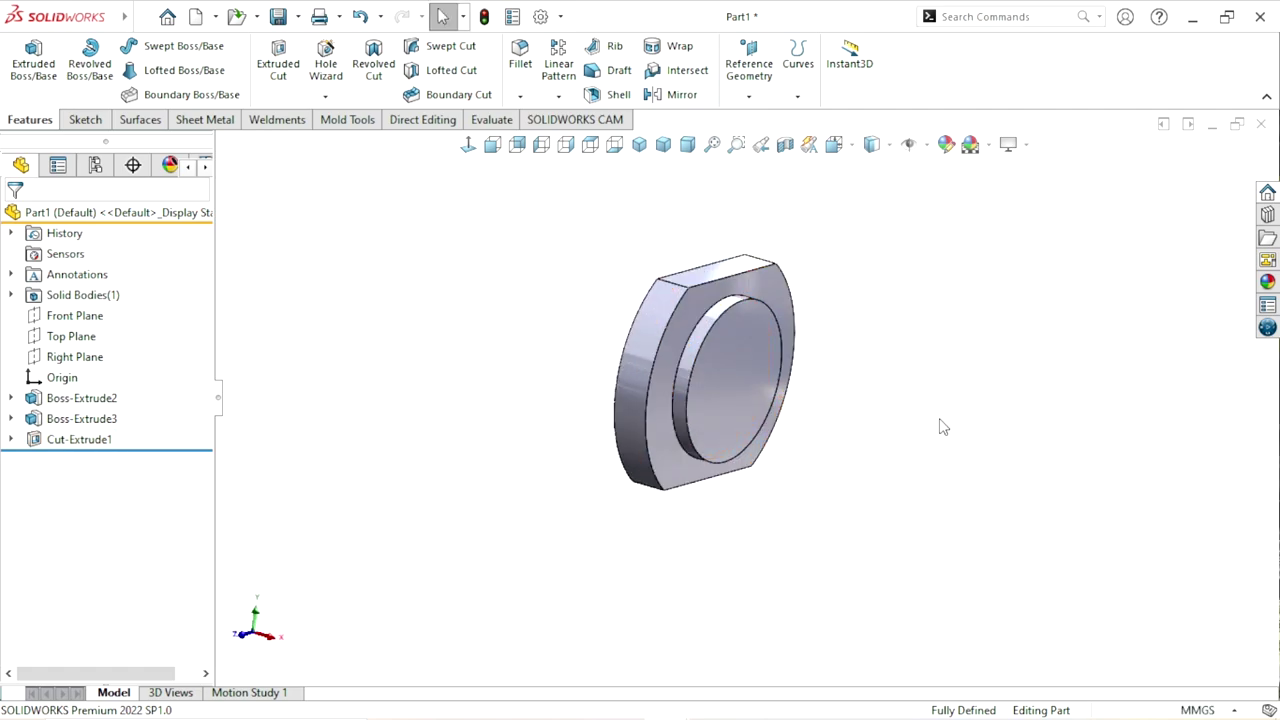
mouse_move(884, 459)
middle_mouse_down()
mouse_move(810, 357)
mouse_move(725, 378)
middle_mouse_up()
left_click(752, 334)
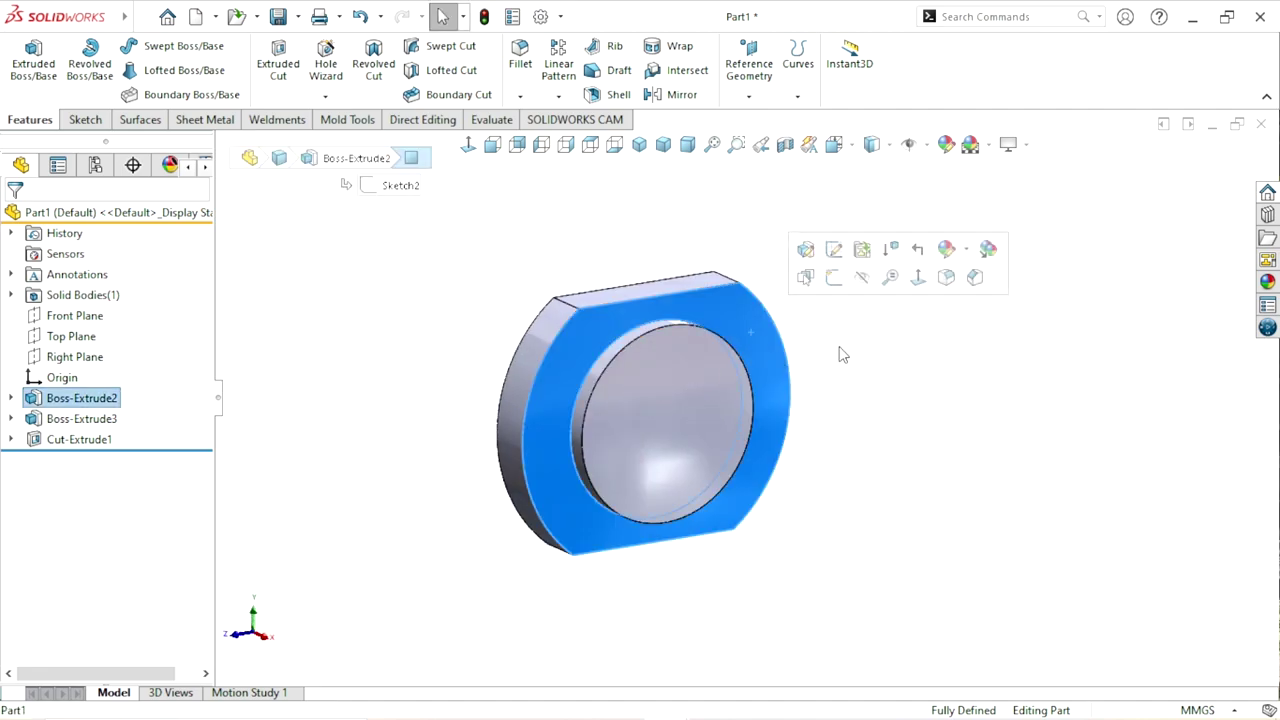
- Start a sketch on the ring face and draw a circle centred on the origin
left_click(836, 285)
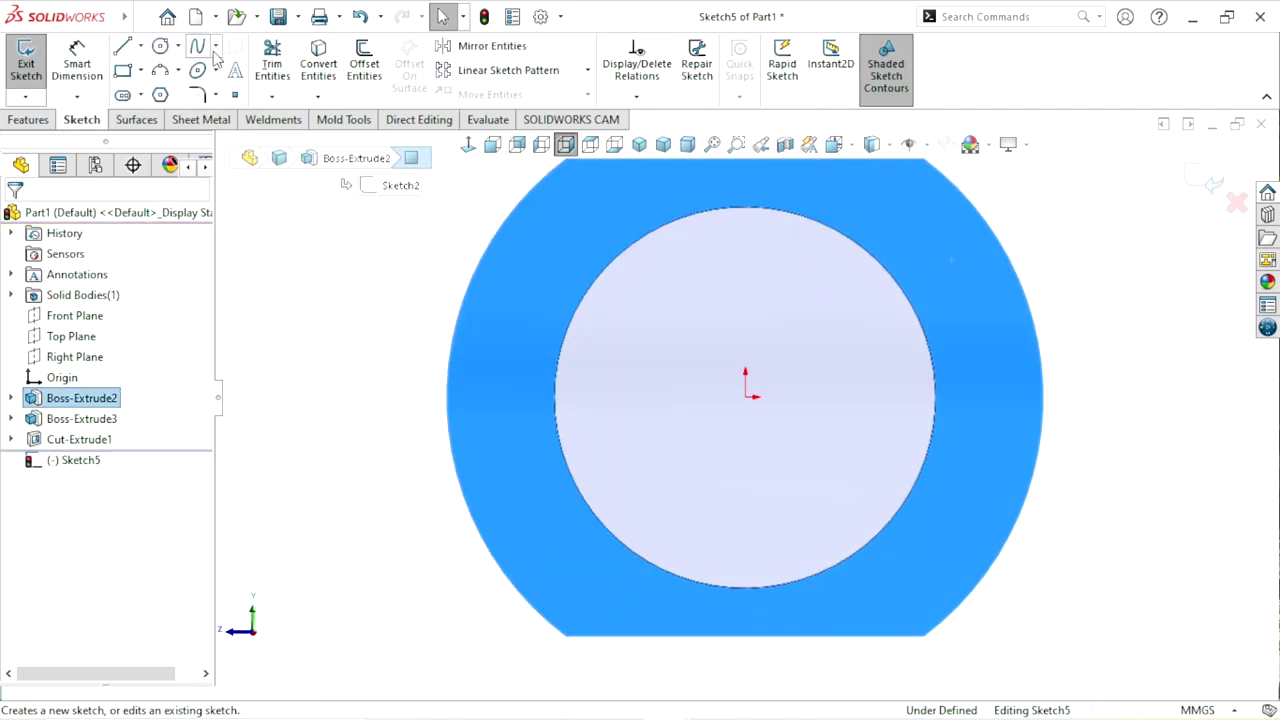
left_click(160, 45)
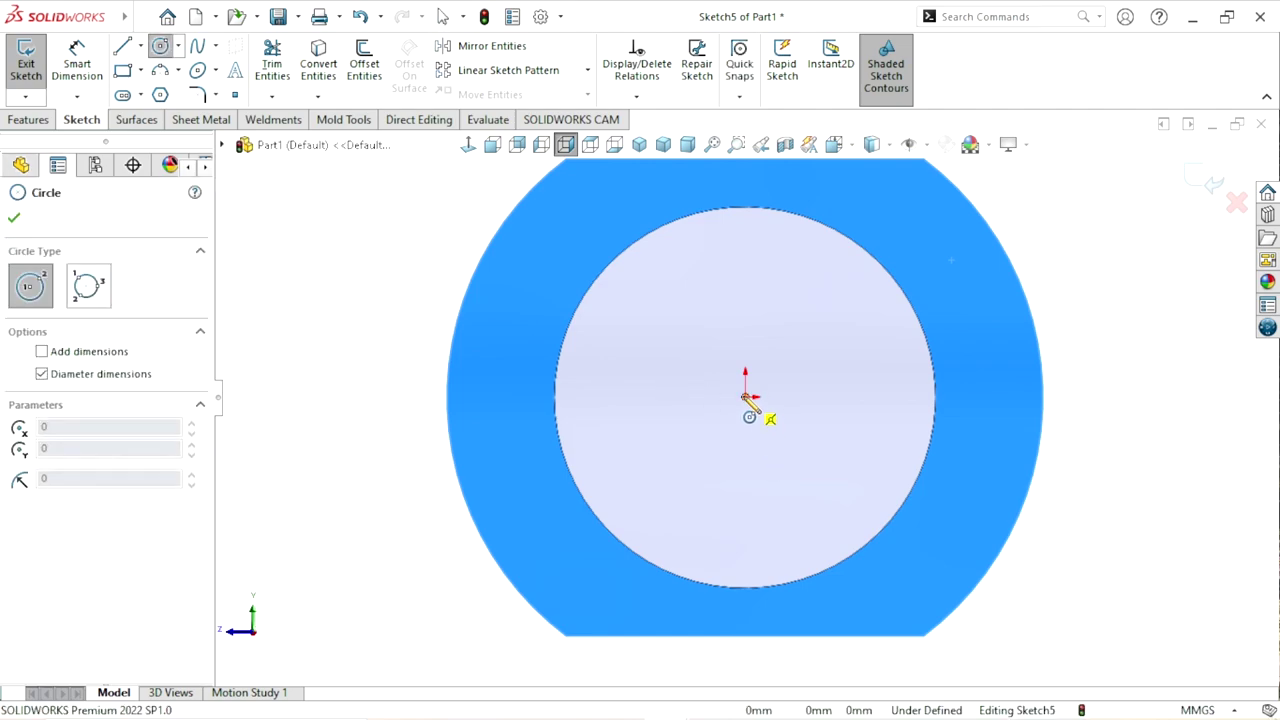
left_click(745, 397)
left_click(514, 311)
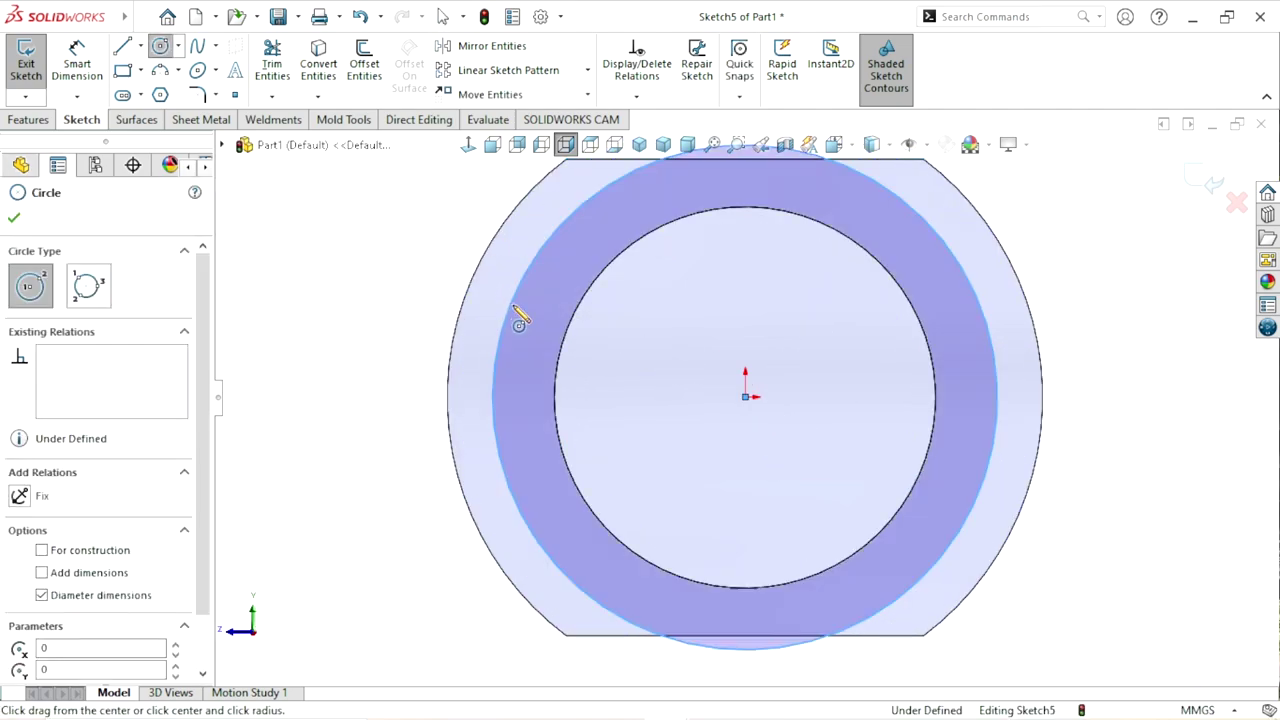
right_click(1050, 362)
right_click(1110, 255)
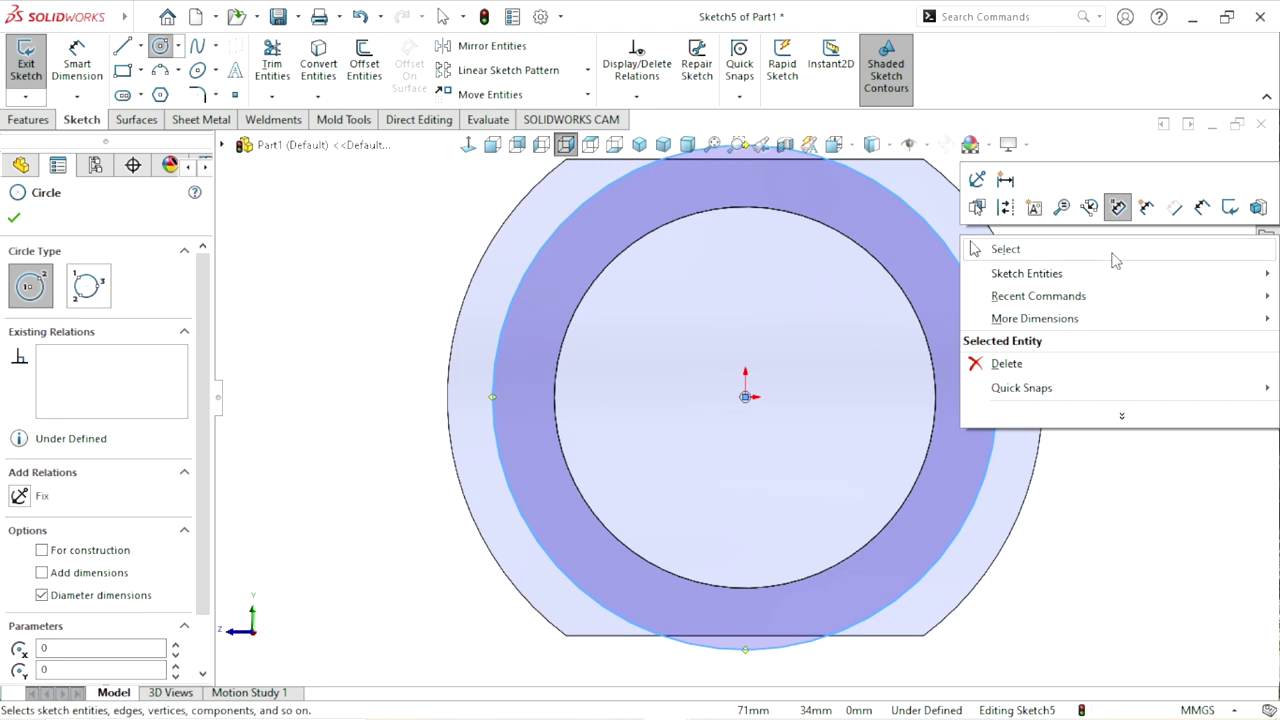
left_click(1115, 260)
scroll(909, 360, "up", 3)
scroll(563, 351, "down", 2)
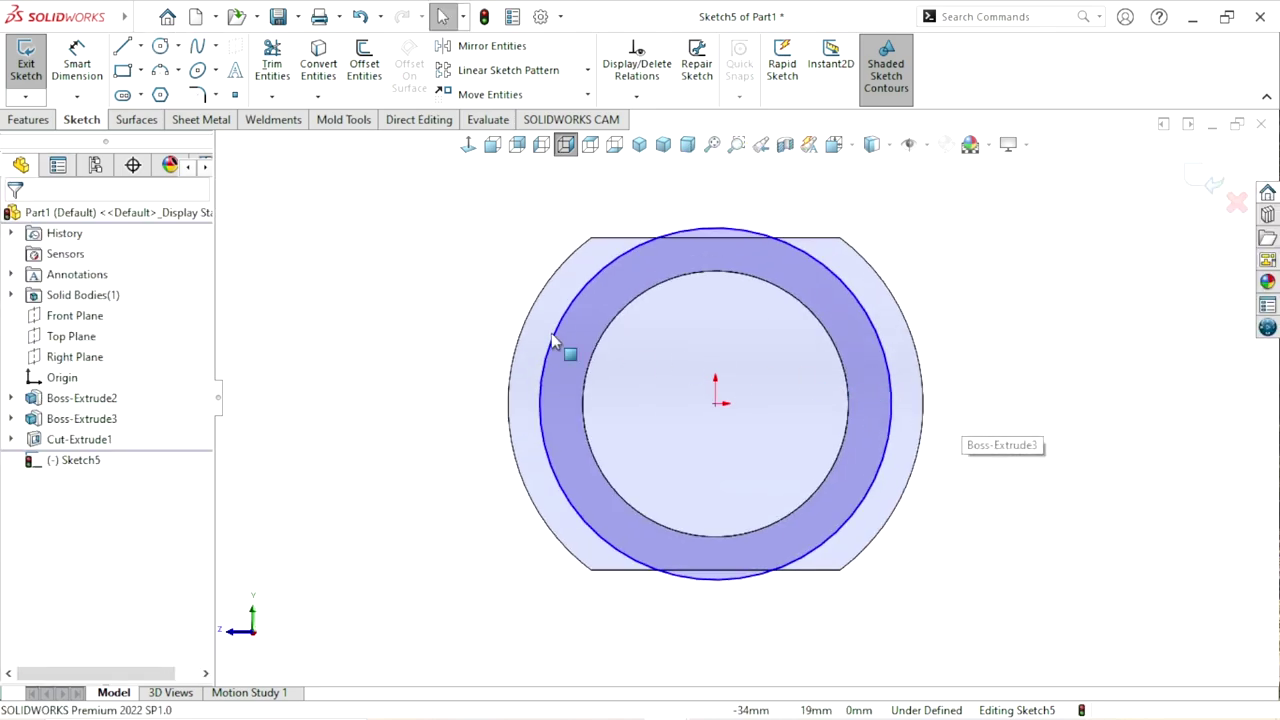
- Dimension the circle's diameter to Ø100 mm
left_click(80, 78)
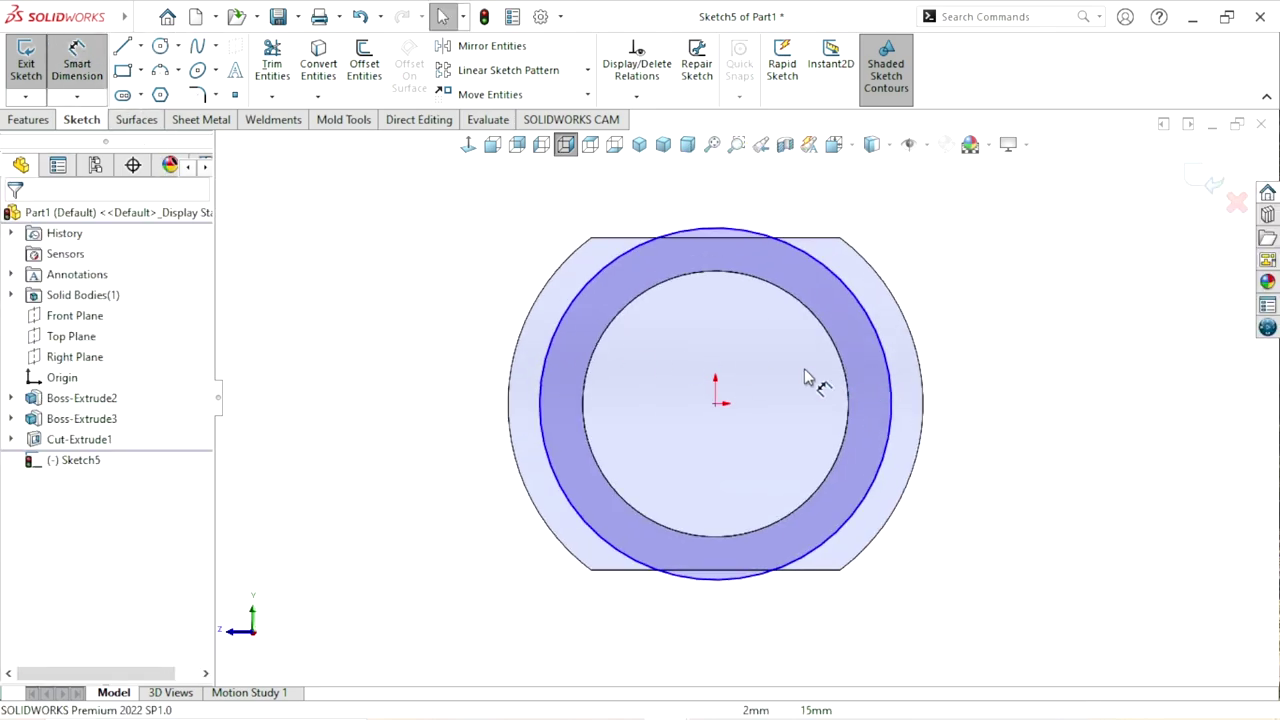
left_click(890, 397)
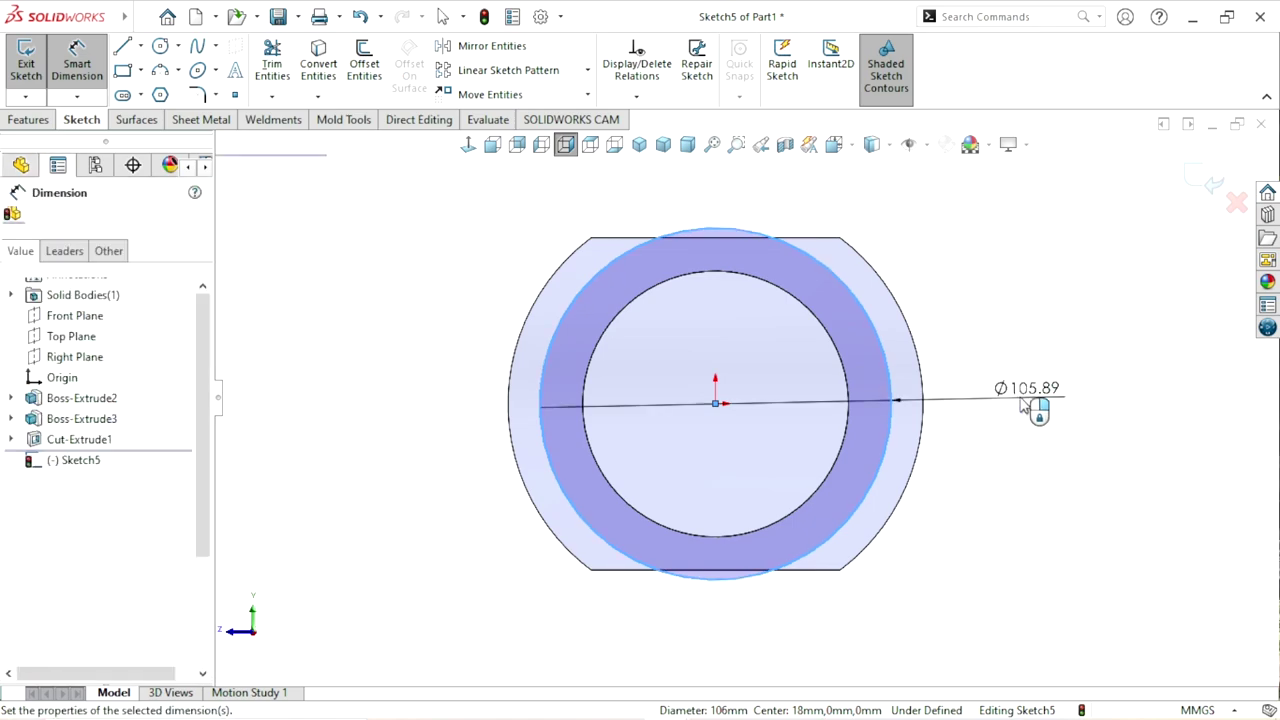
left_click(1022, 404)
type("106")
key("Return")
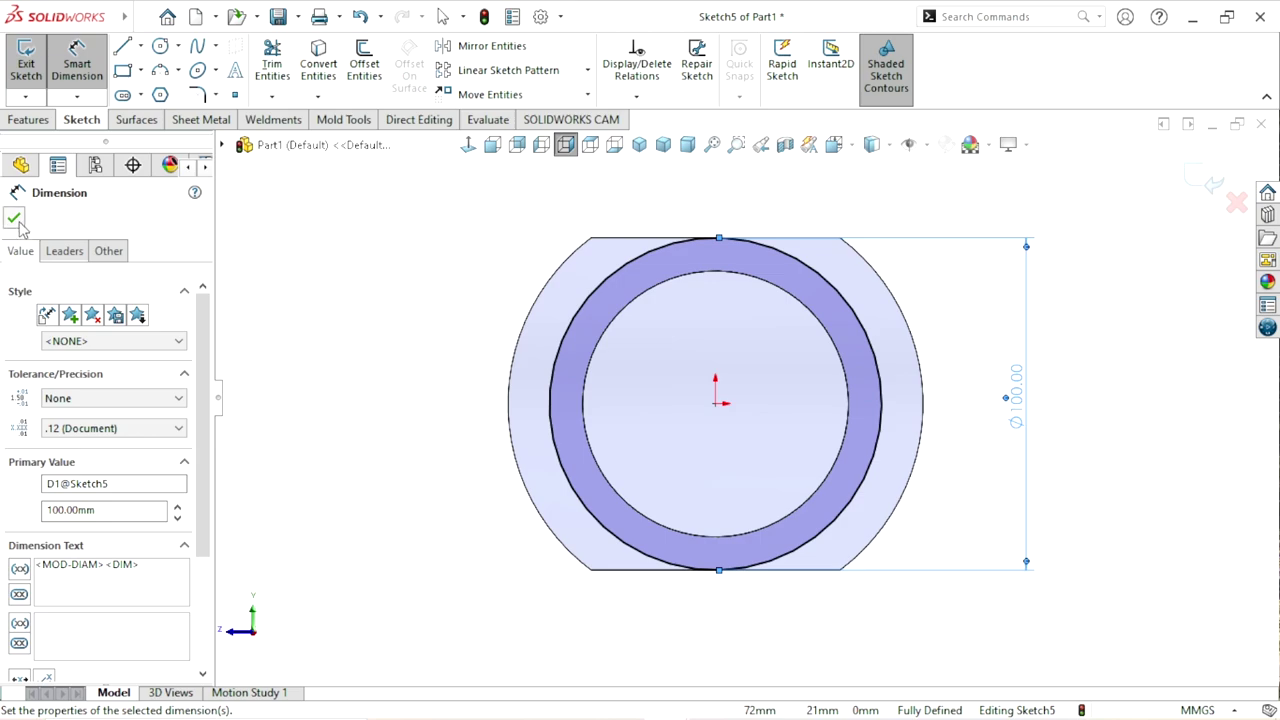
left_click(14, 218)
- Make the Ø100 circle construction geometry and exit the sketch
left_click(591, 306)
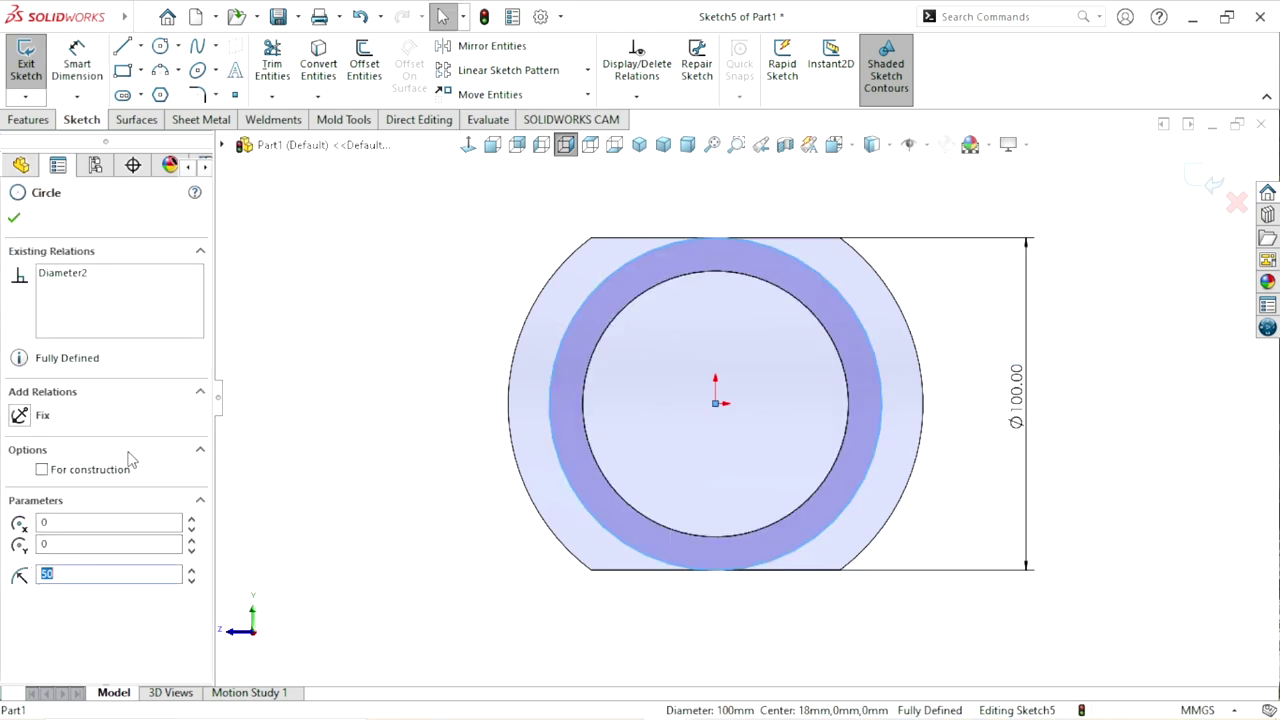
left_click(41, 470)
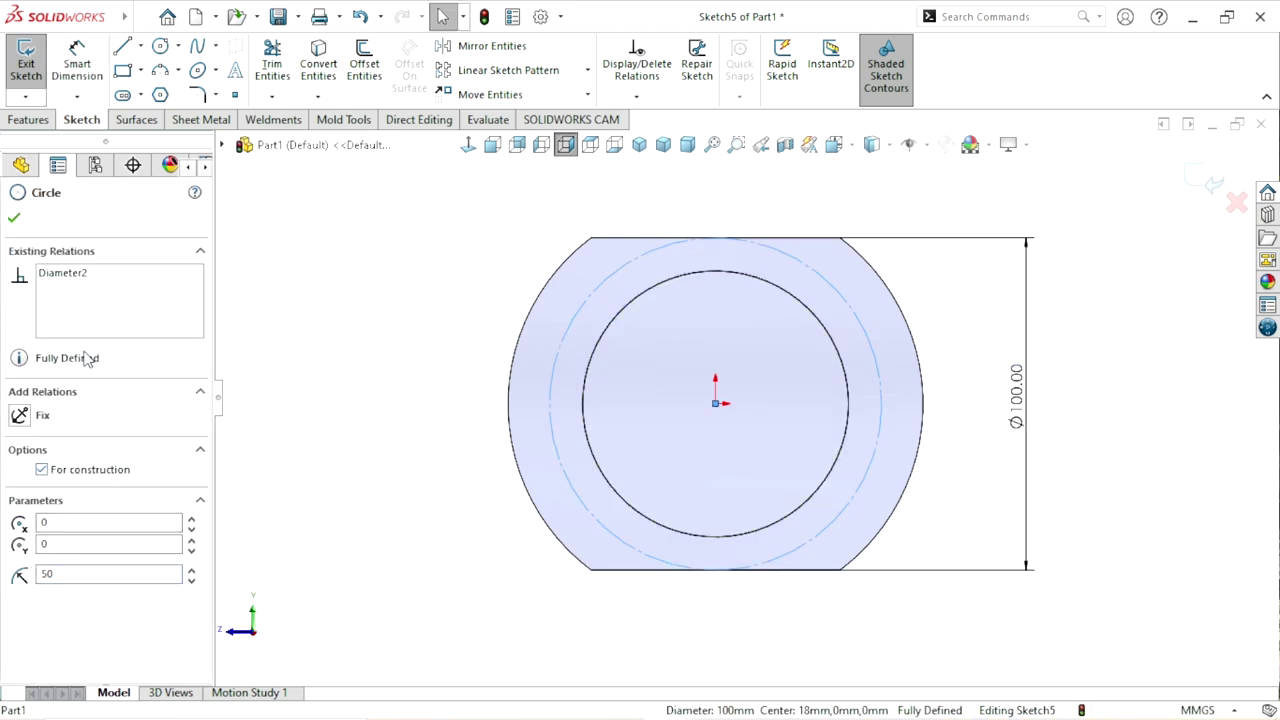
left_click(14, 218)
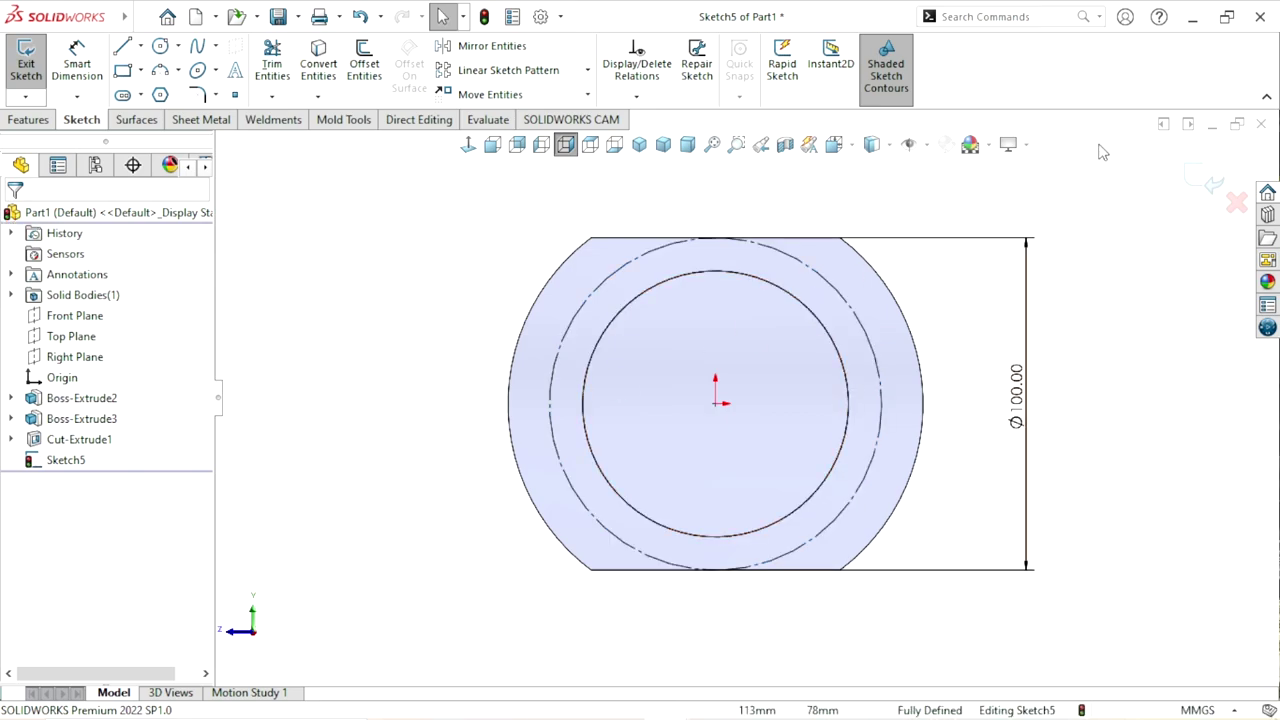
left_click(1210, 183)
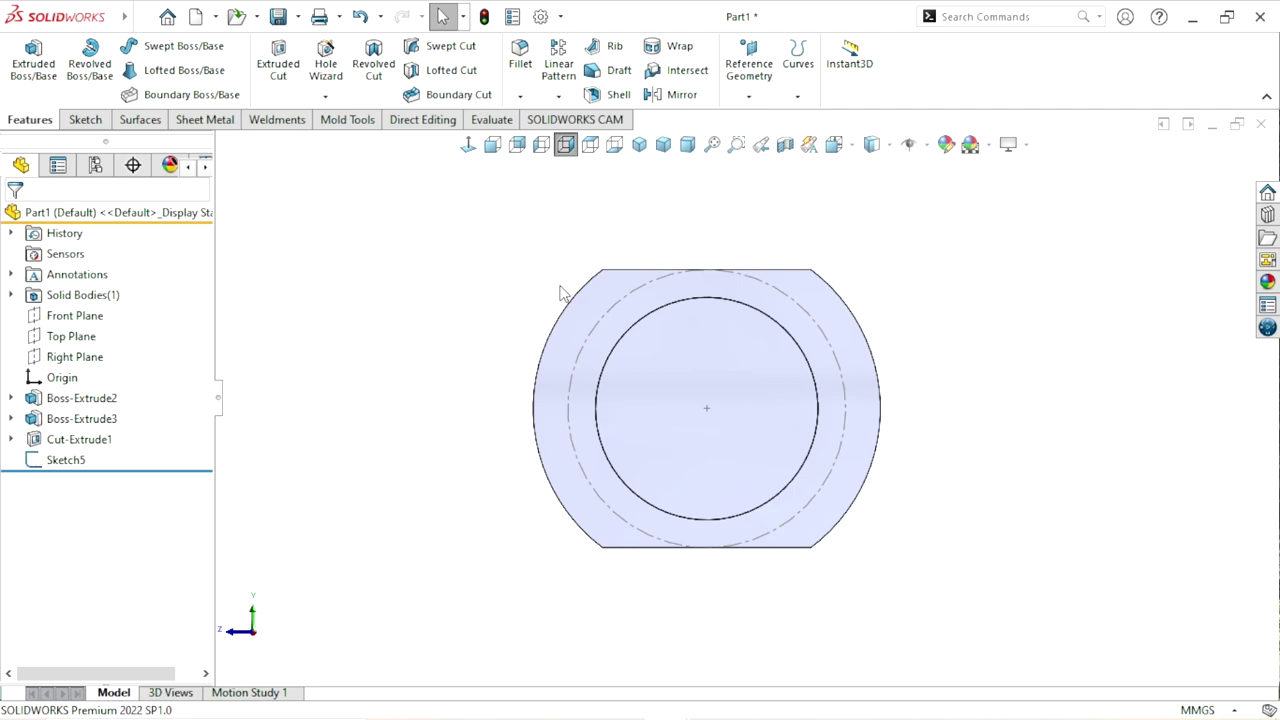
- Set up Hole Wizard holes on the ring face: ANSI Metric drill size Ø10.5, Up To Next
left_click(586, 313)
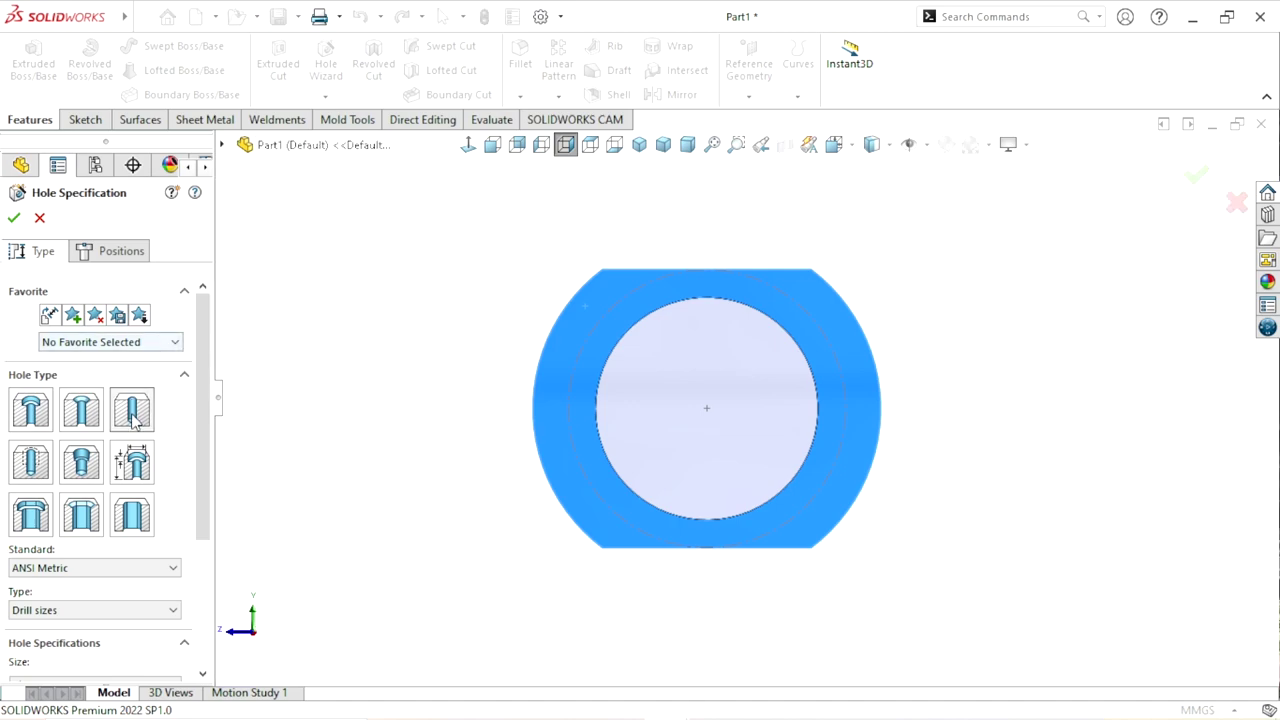
scroll(150, 330, "down", 3)
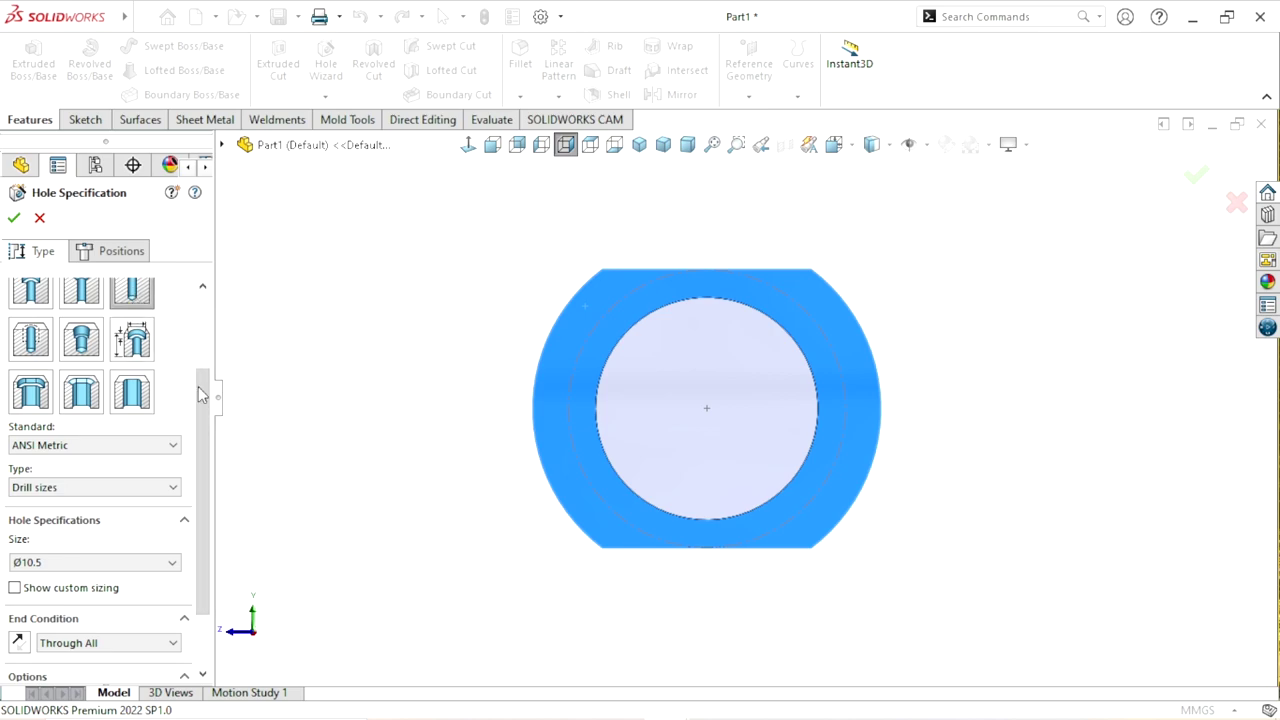
left_click(145, 452)
left_click(58, 466)
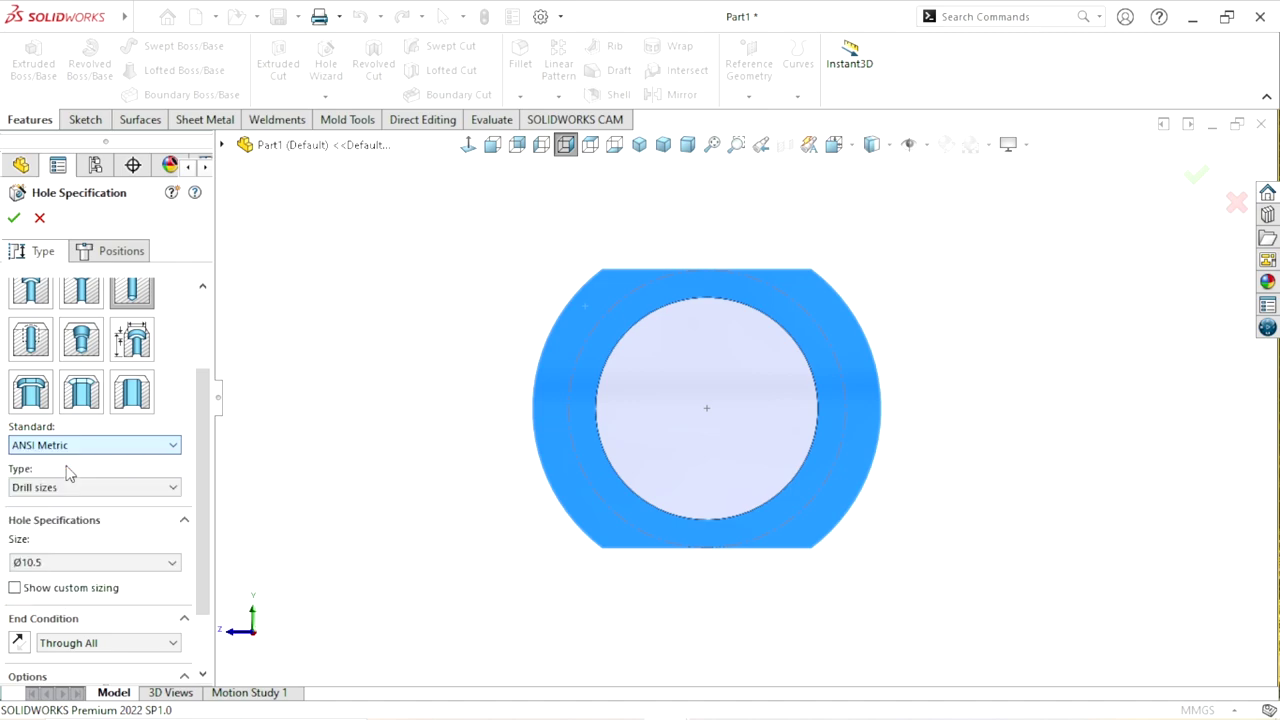
left_click(178, 491)
left_click(85, 523)
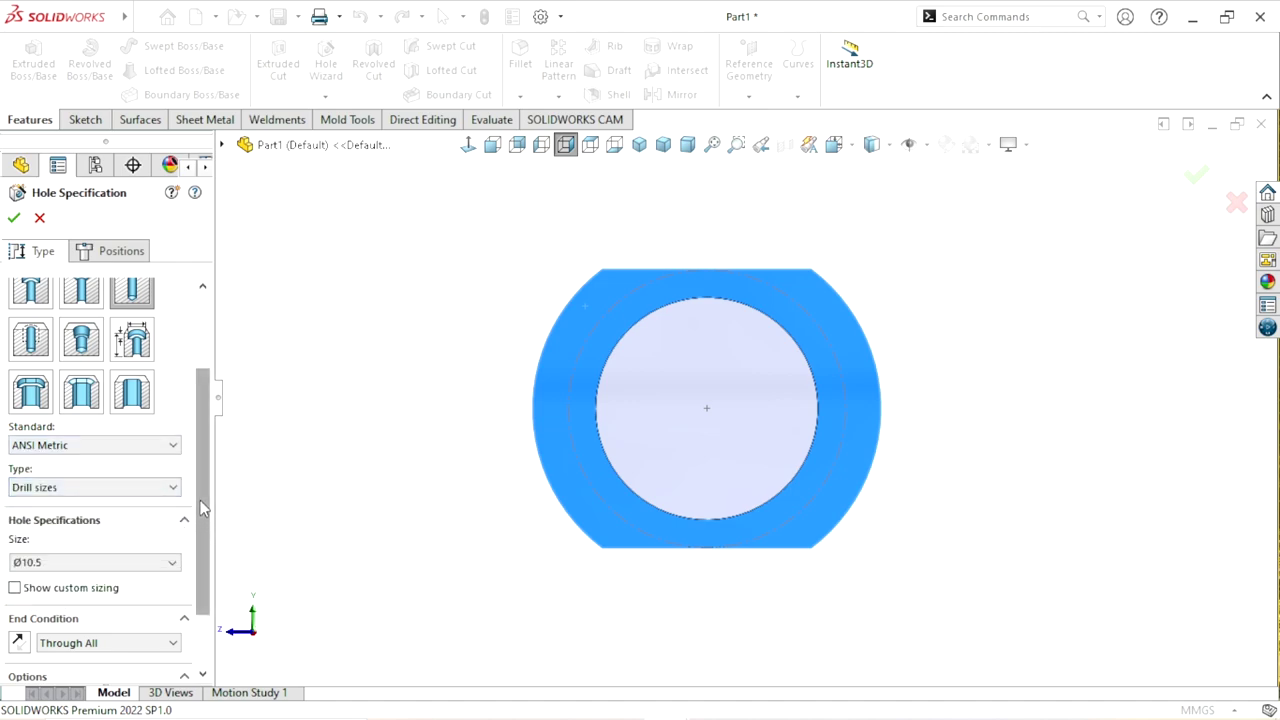
scroll(200, 505, "down", 2)
left_click(136, 497)
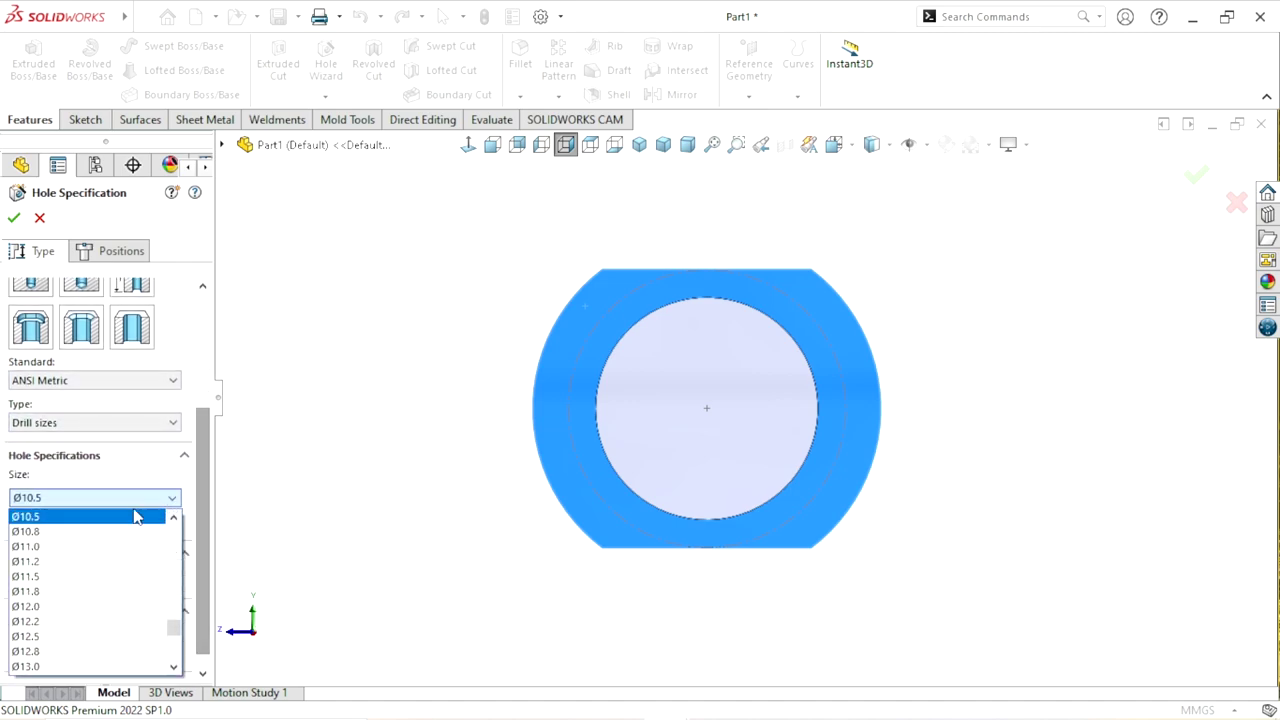
left_click(60, 519)
left_click(130, 578)
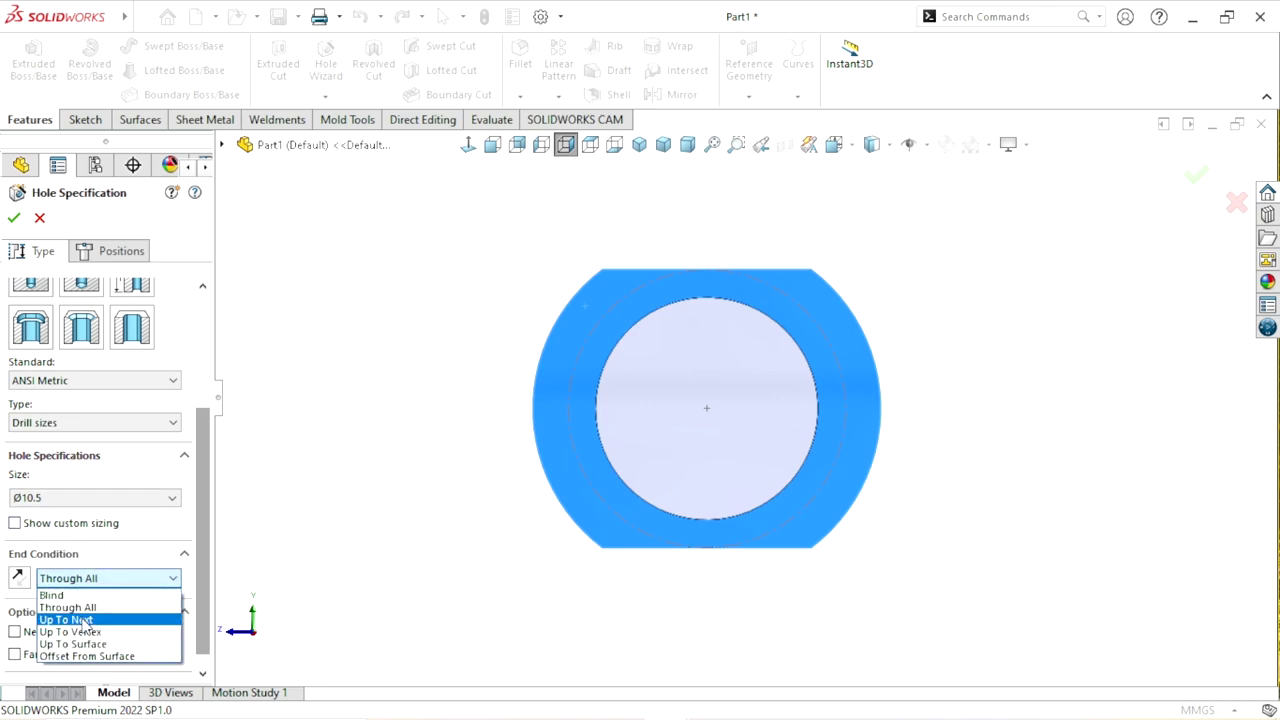
left_click(86, 621)
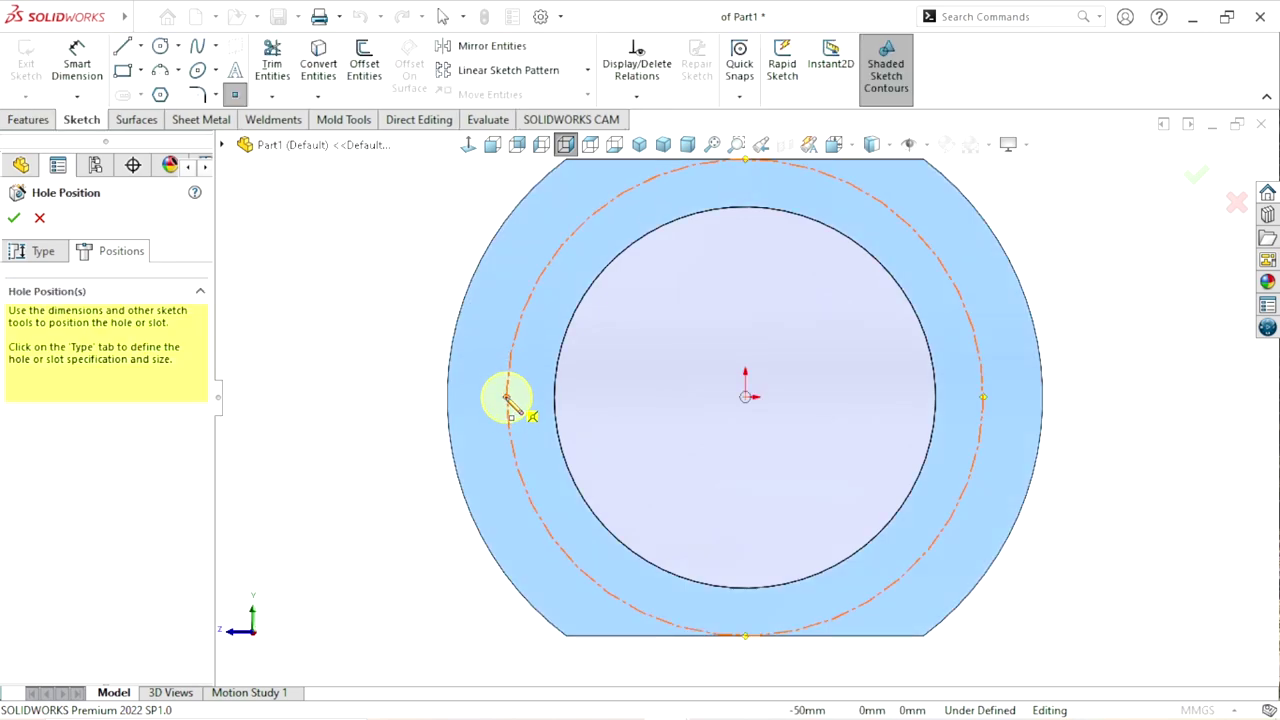
- Place the two holes at the bolt circle's left and right and confirm
left_click(507, 397)
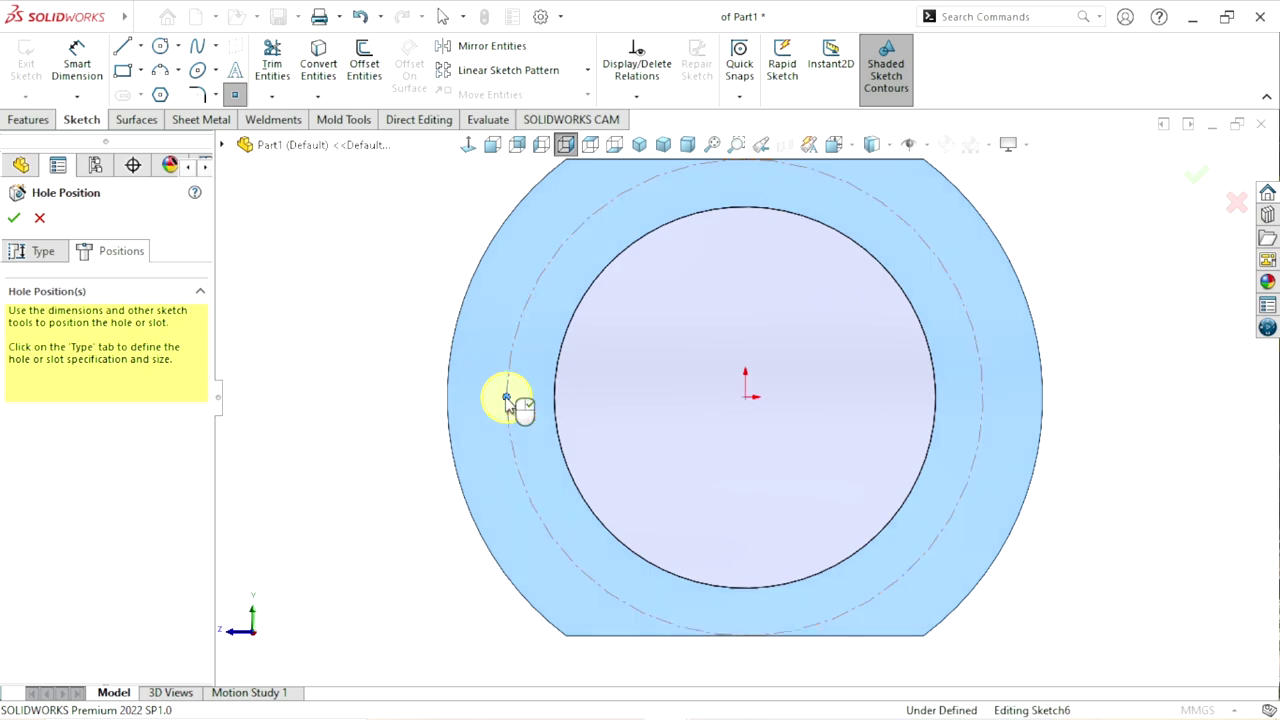
left_click(983, 398)
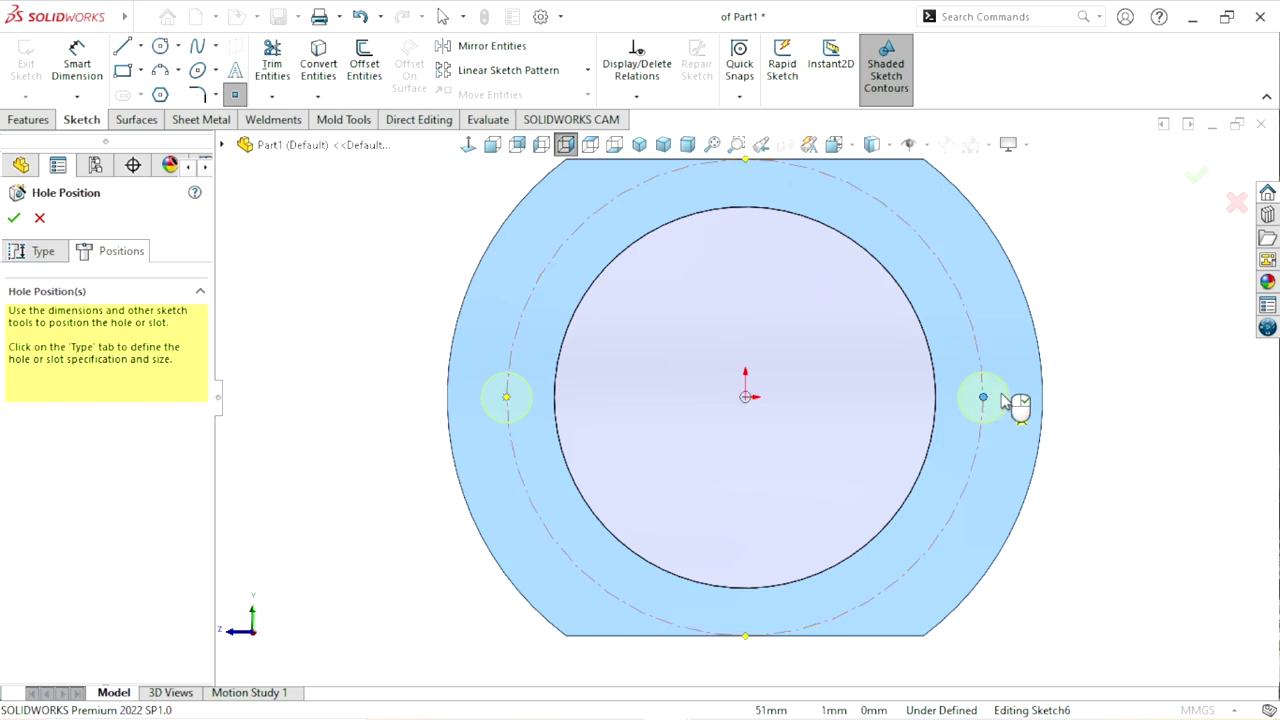
key("z")
scroll(897, 455, "down", 2)
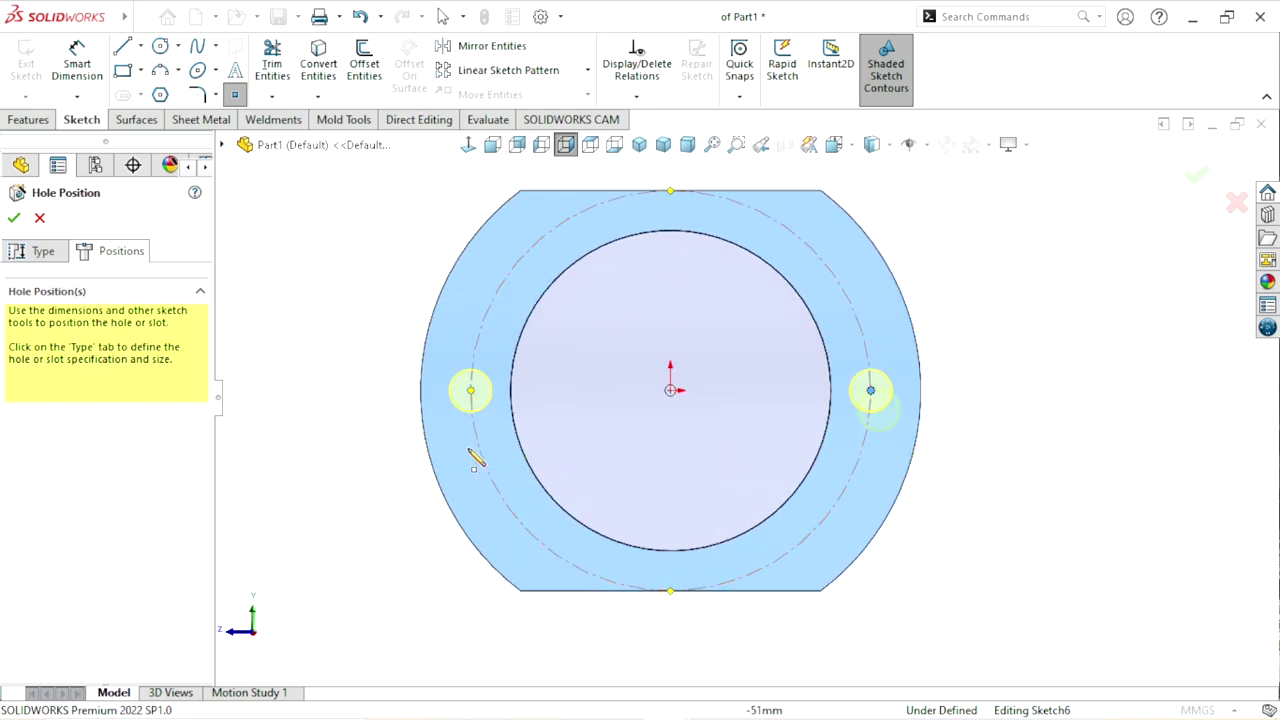
left_click(15, 220)
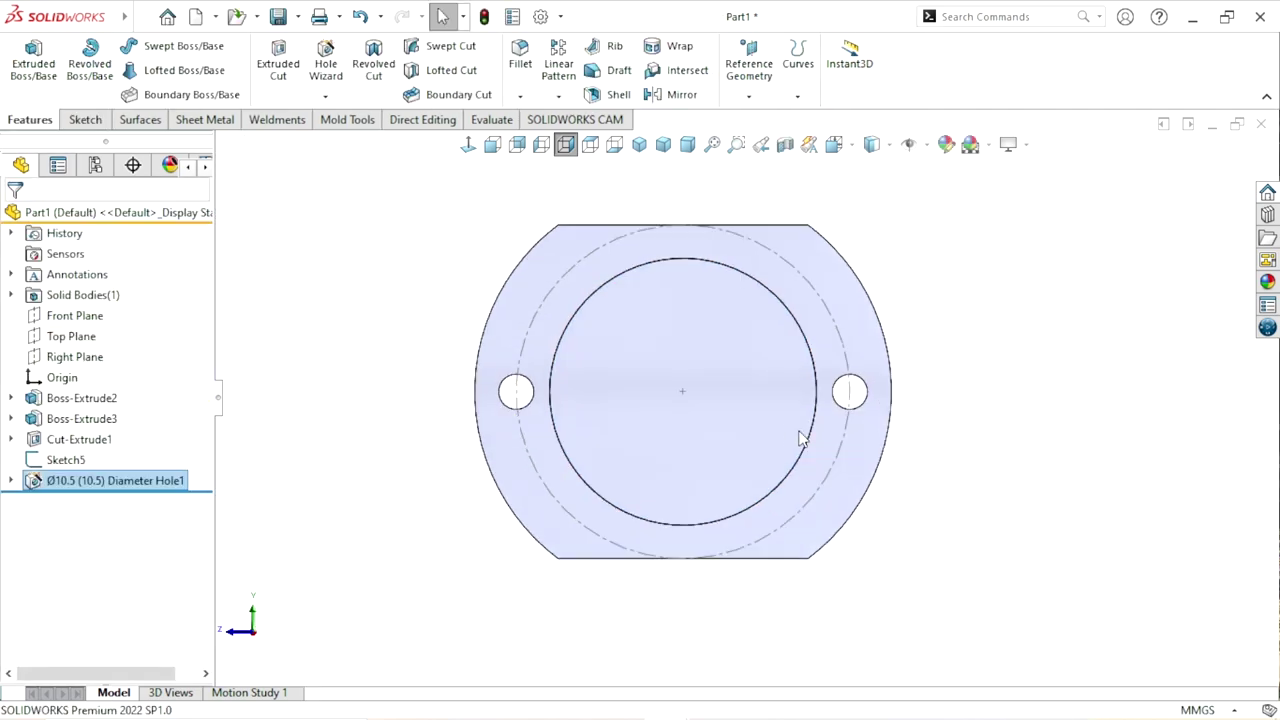
- Hide the dashed bolt-circle sketch Sketch5
mouse_move(963, 463)
middle_mouse_down()
mouse_move(747, 526)
mouse_move(793, 262)
middle_mouse_up()
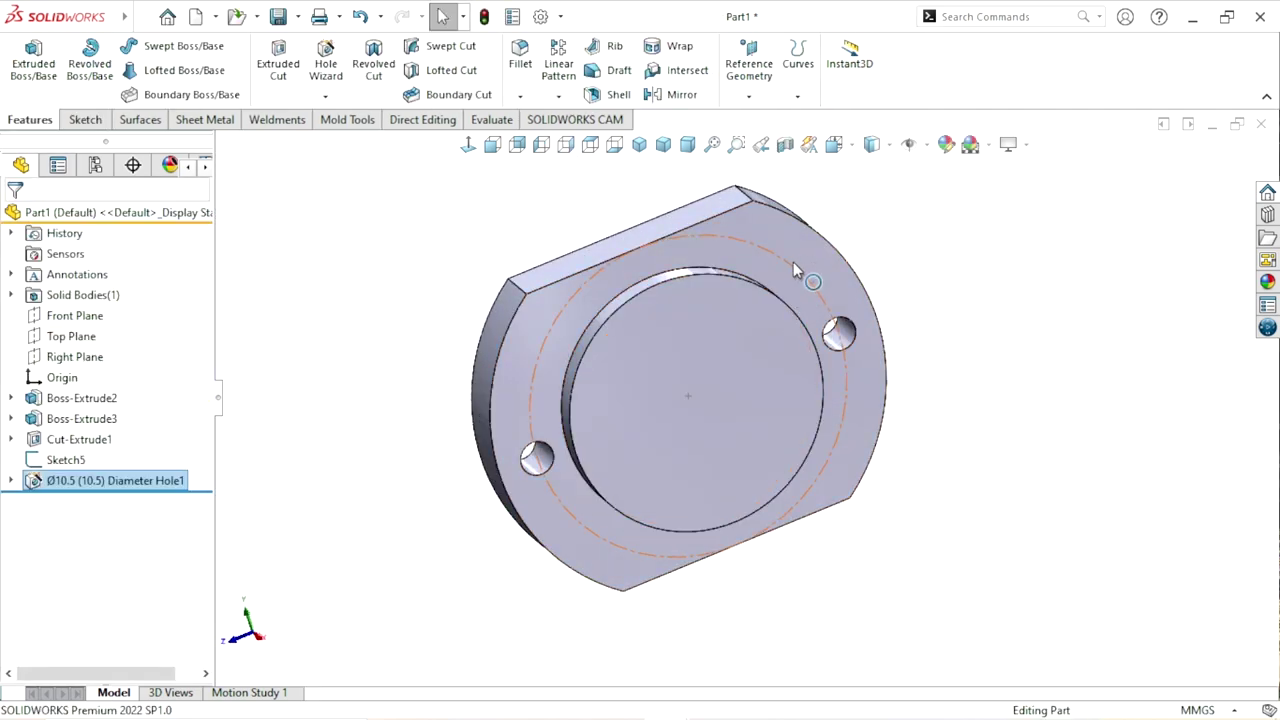
left_click(841, 260)
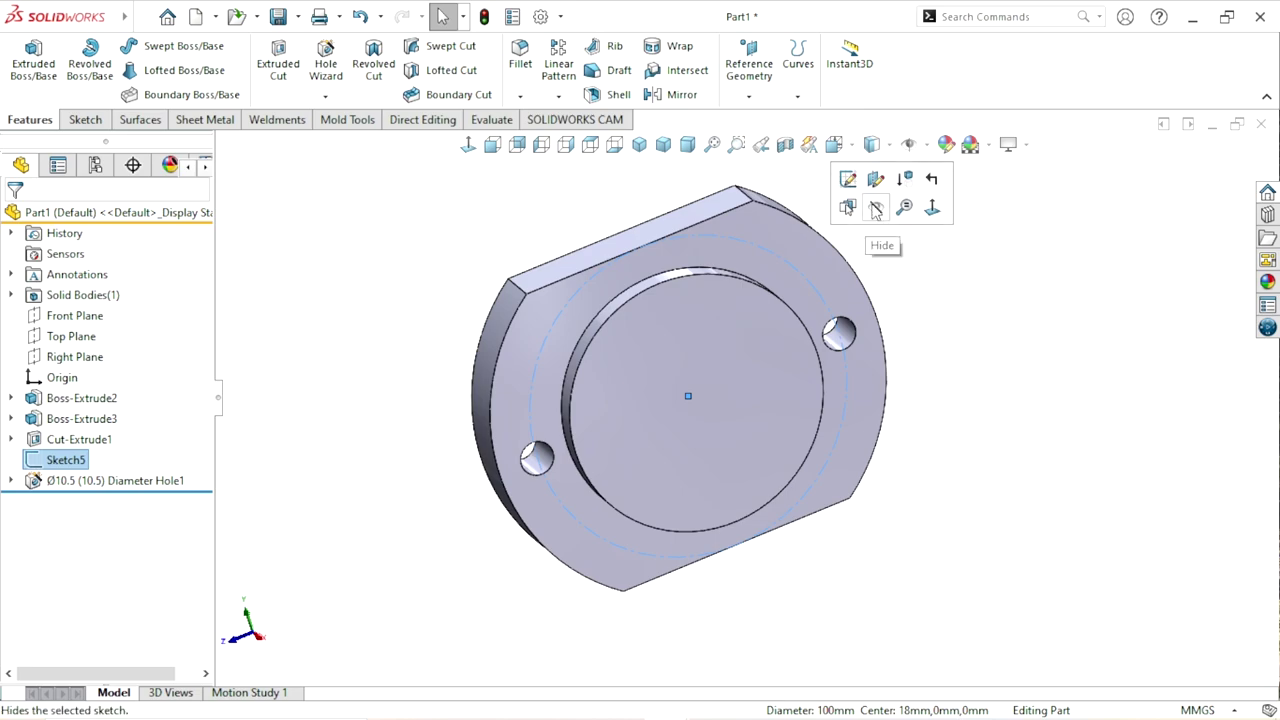
left_click(876, 208)
scroll(877, 434, "up", 3)
scroll(781, 401, "down", 4)
- Turn the part to its flat back face and start a new sketch there
mouse_move(781, 401)
middle_mouse_down()
mouse_move(706, 457)
mouse_move(705, 403)
middle_mouse_up()
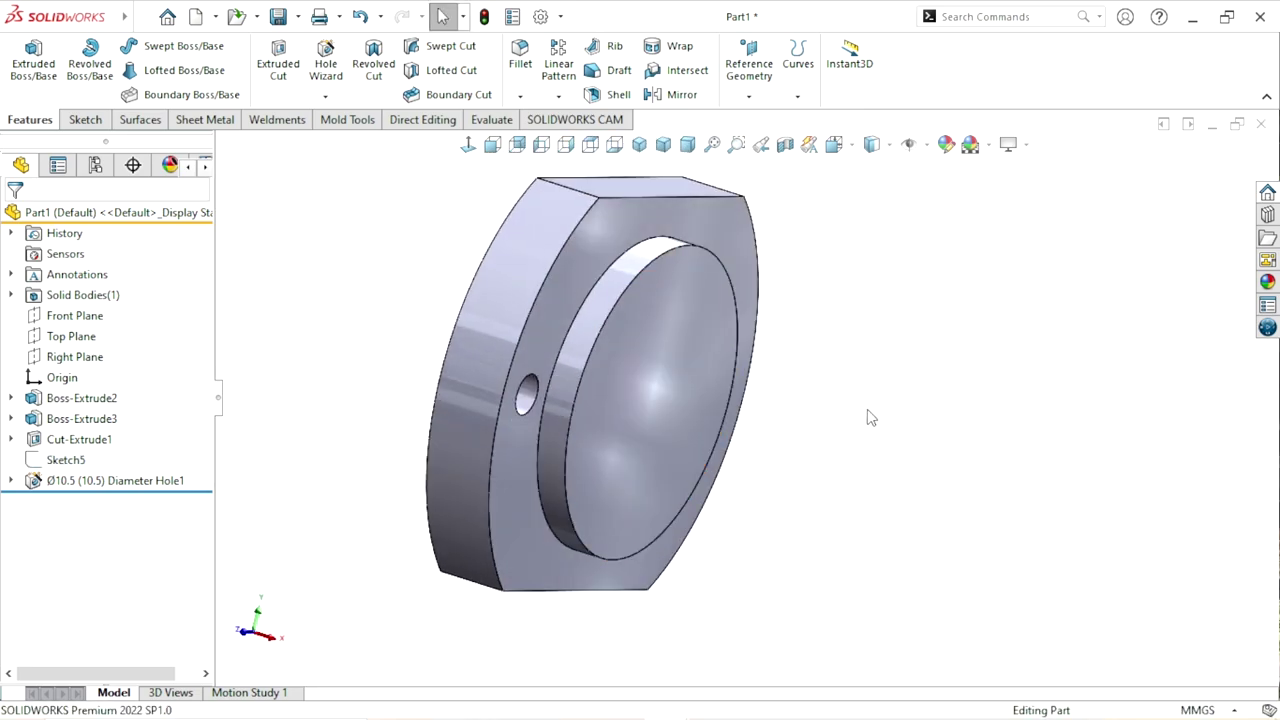
scroll(760, 423, "down", 1)
scroll(624, 420, "up", 3)
scroll(640, 420, "down", 2)
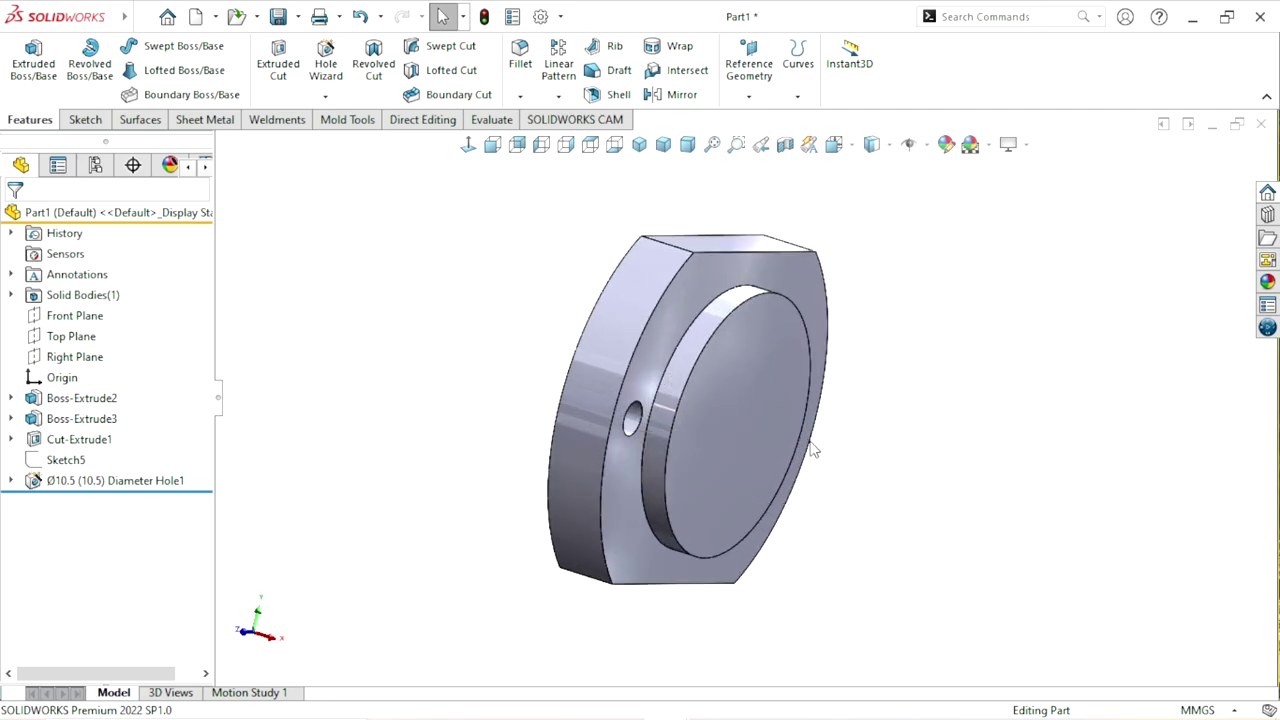
mouse_move(812, 450)
middle_mouse_down()
mouse_move(734, 486)
mouse_move(1023, 346)
mouse_move(970, 398)
middle_mouse_up()
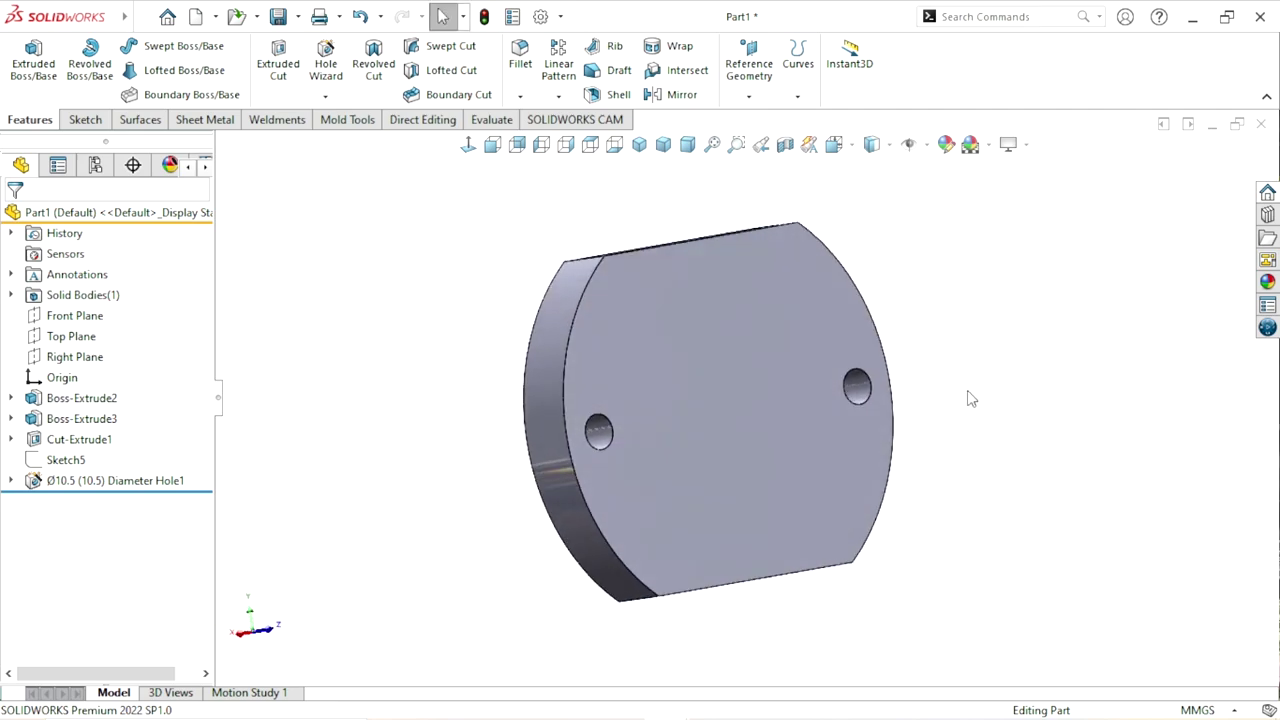
left_click(783, 428)
left_click(825, 385)
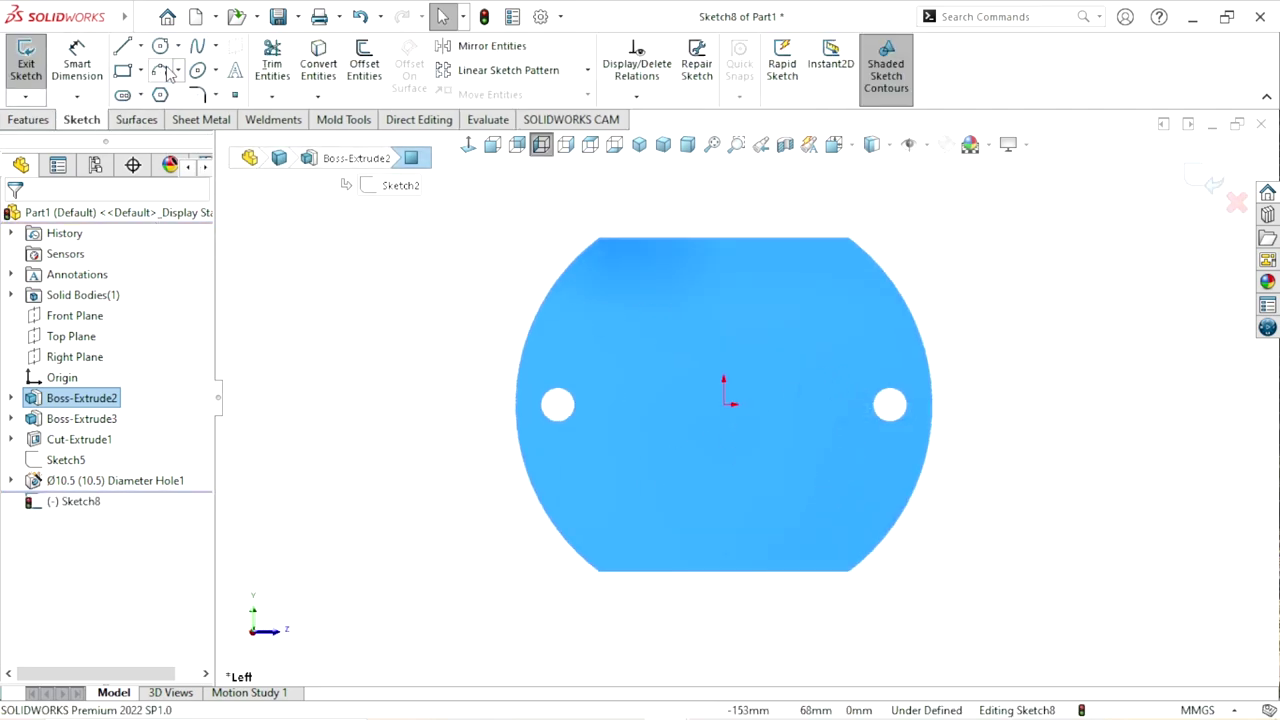
- Draw a vertical centerline upward from the origin
left_click(142, 45)
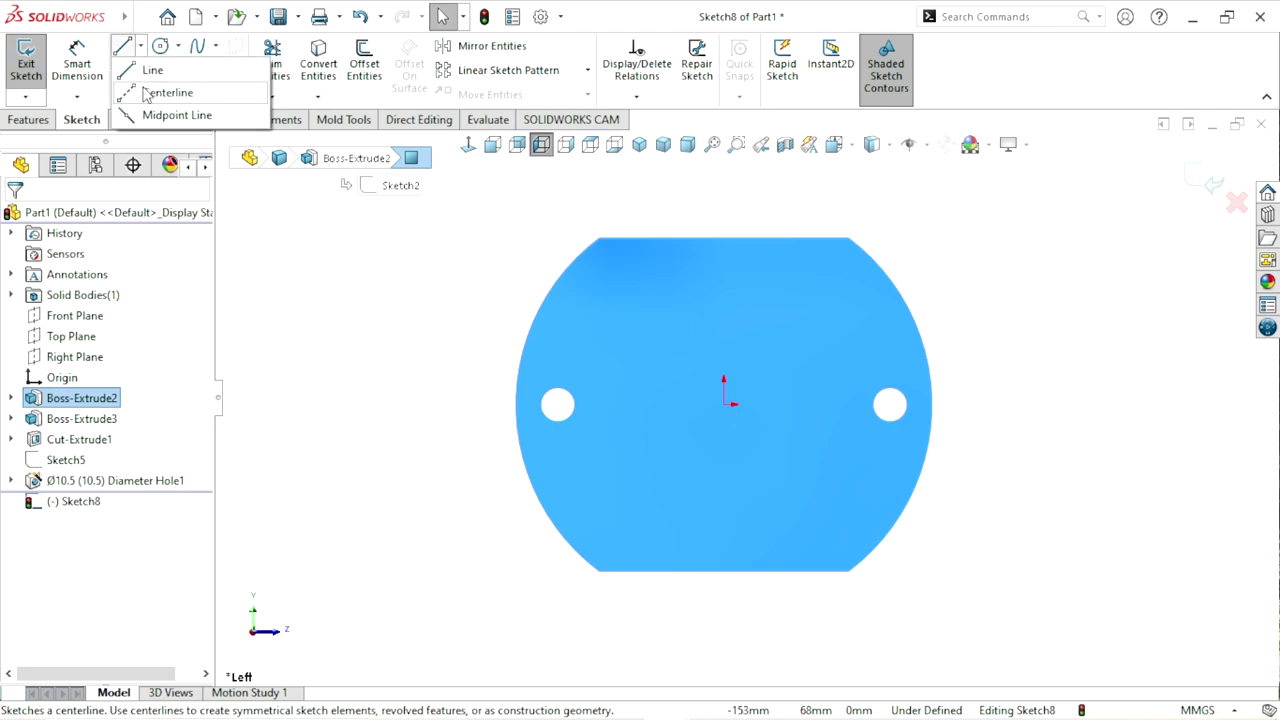
left_click(148, 93)
left_click(724, 404)
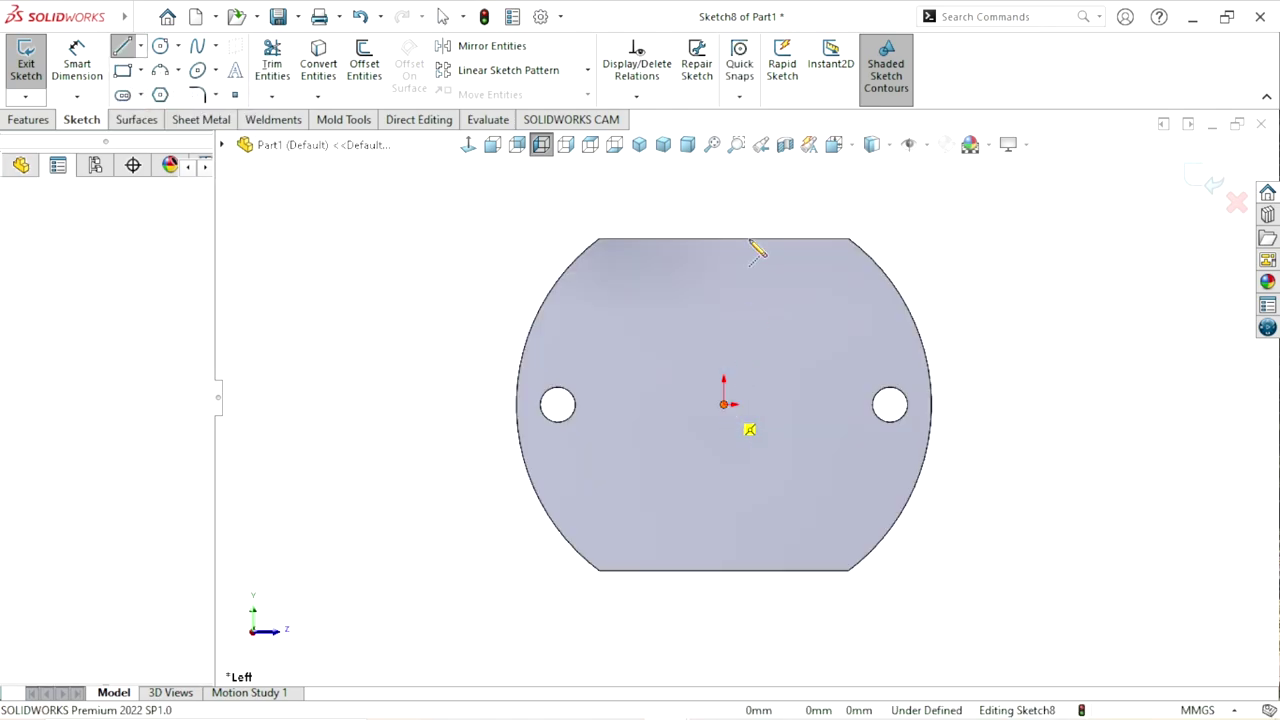
left_click(726, 180)
right_click(915, 232)
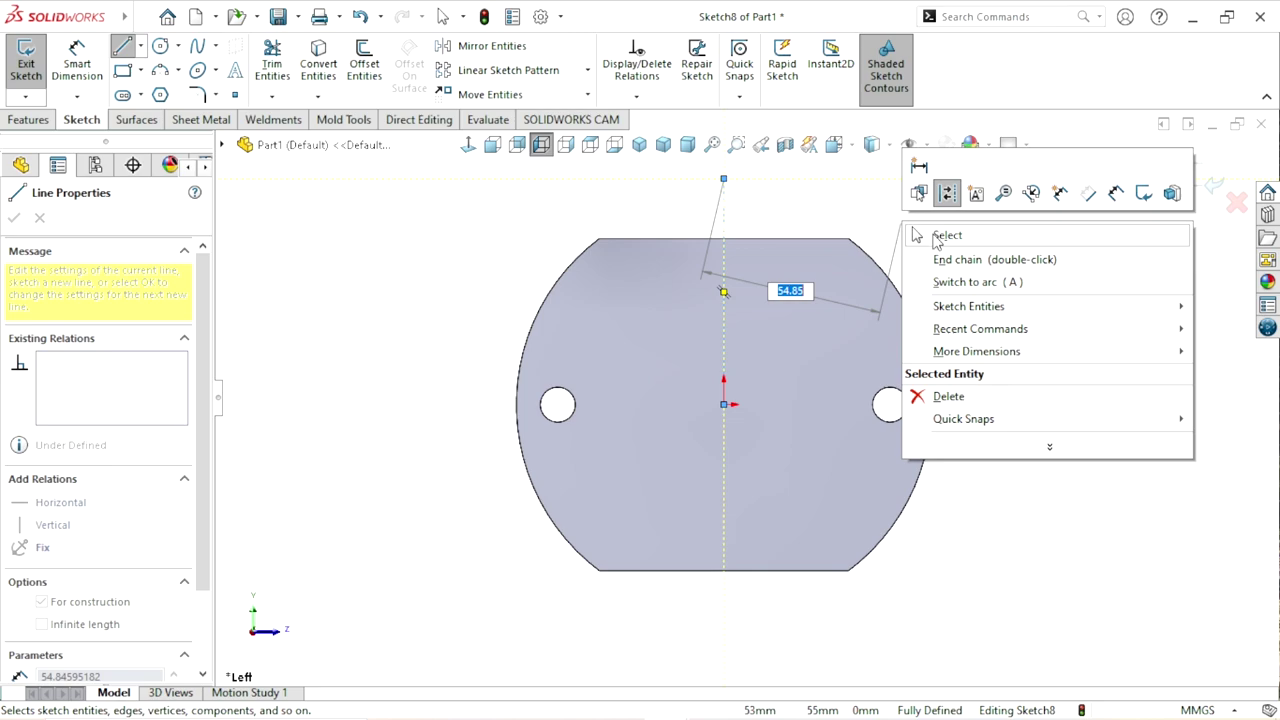
left_click(945, 235)
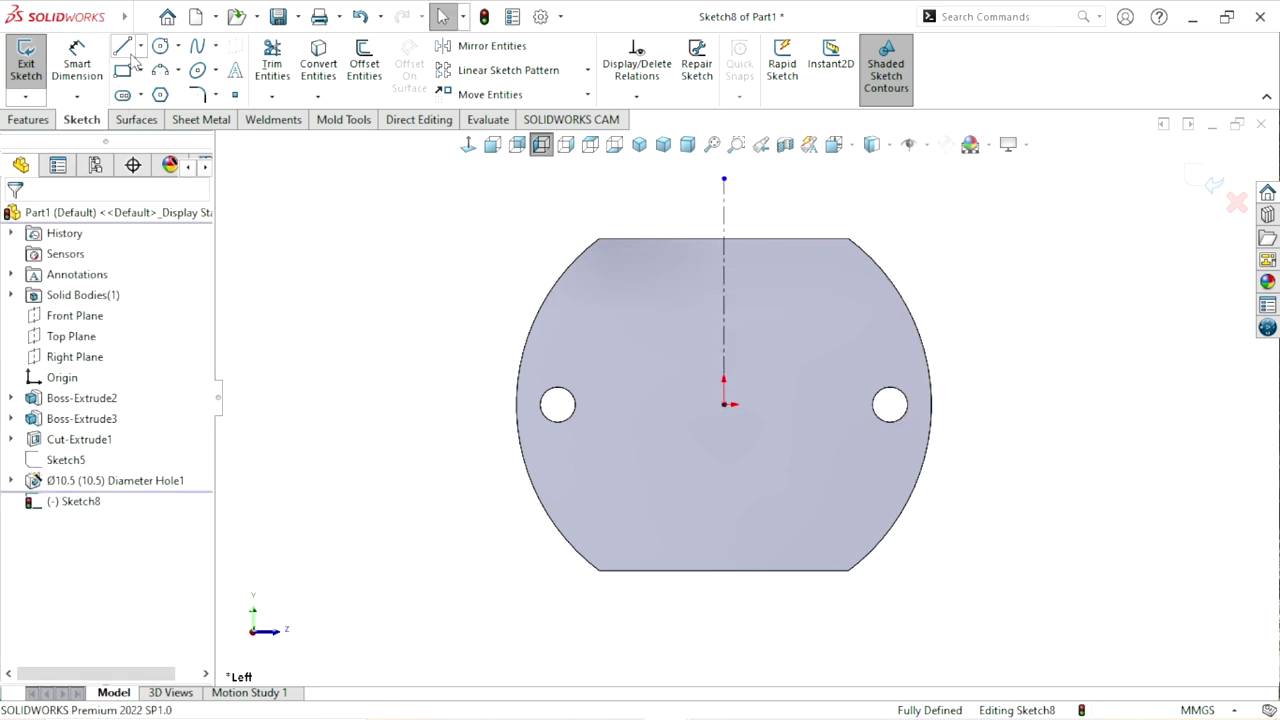
- Sketch the left slanted side, the left step and the long bottom line of the profile
key("l")
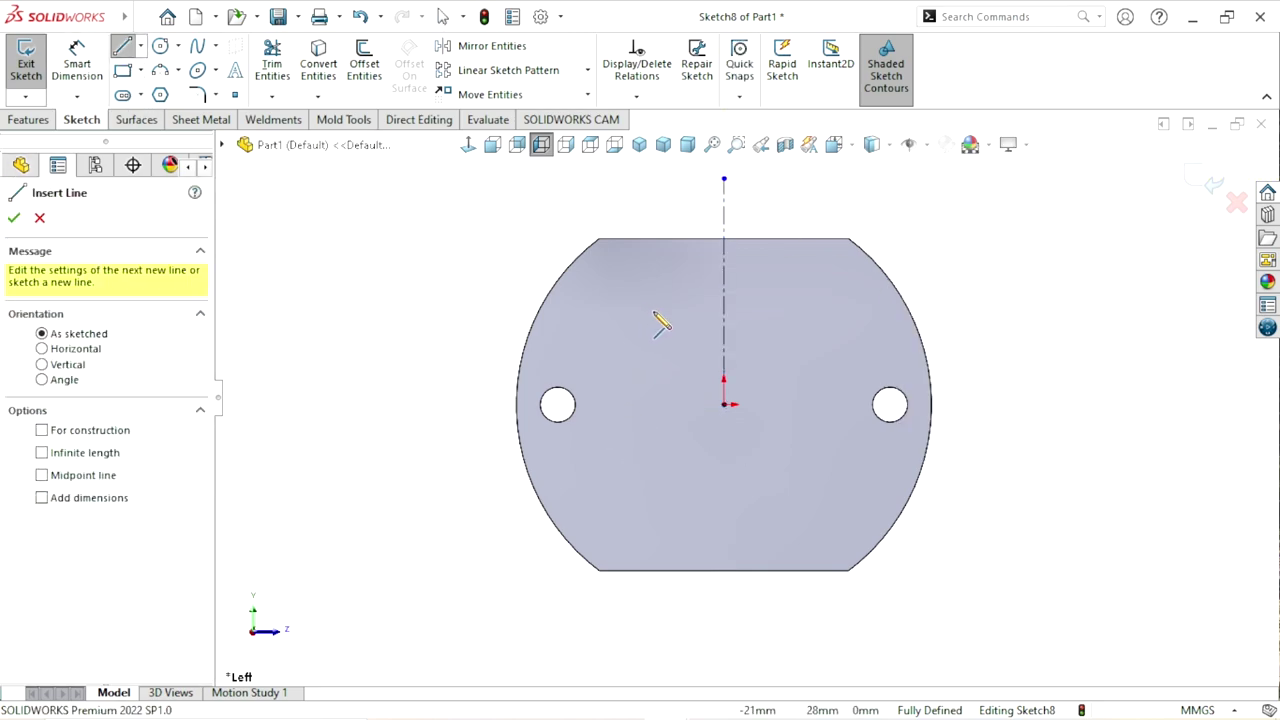
left_click(652, 313)
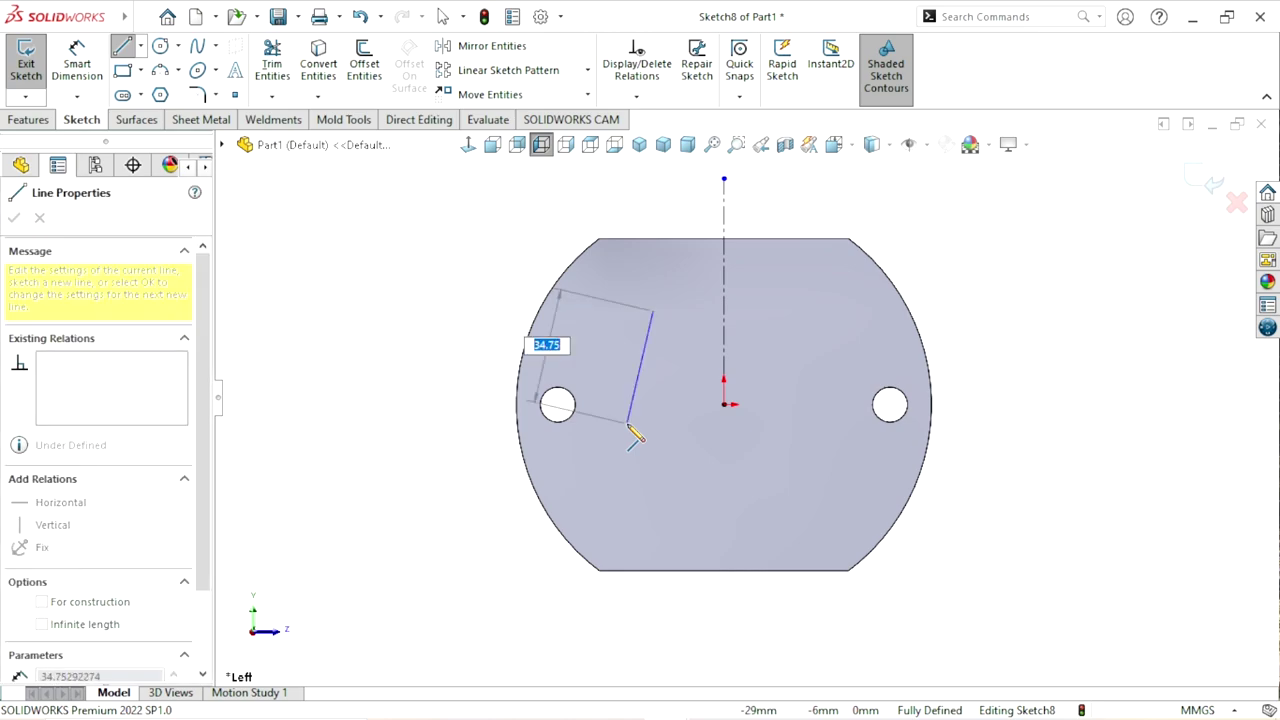
left_click(625, 432)
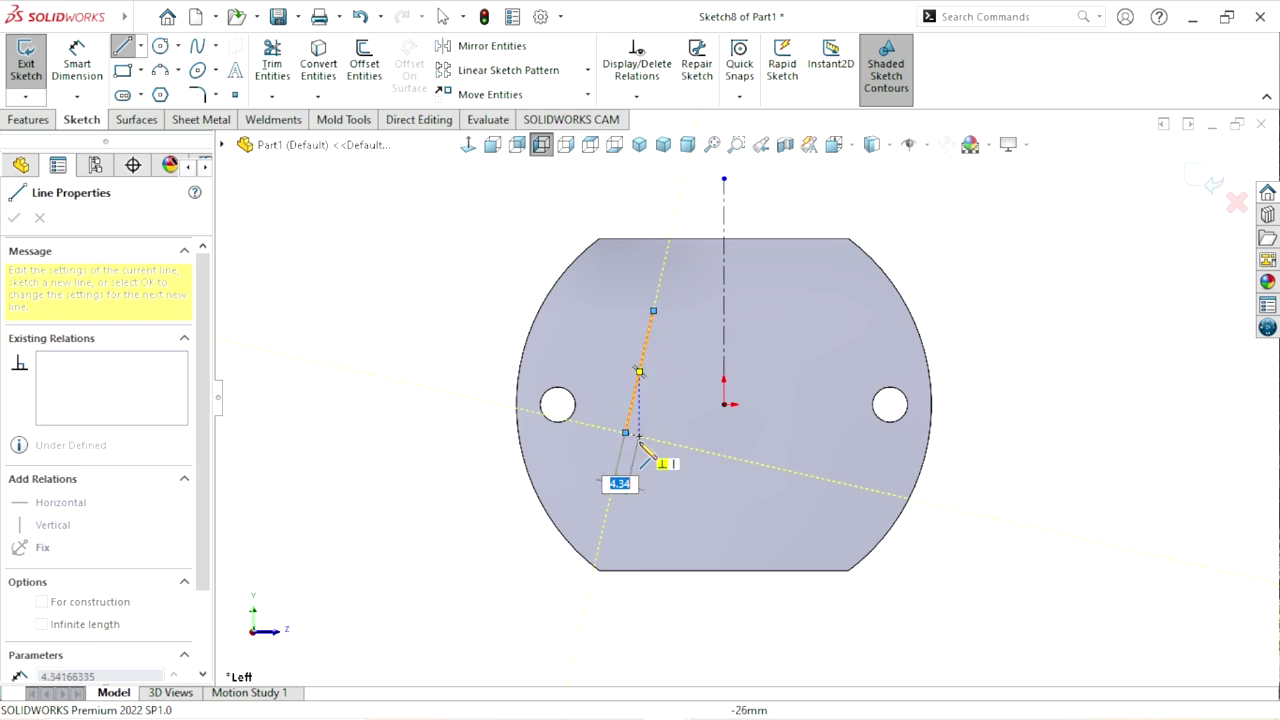
scroll(612, 448, "down", 2)
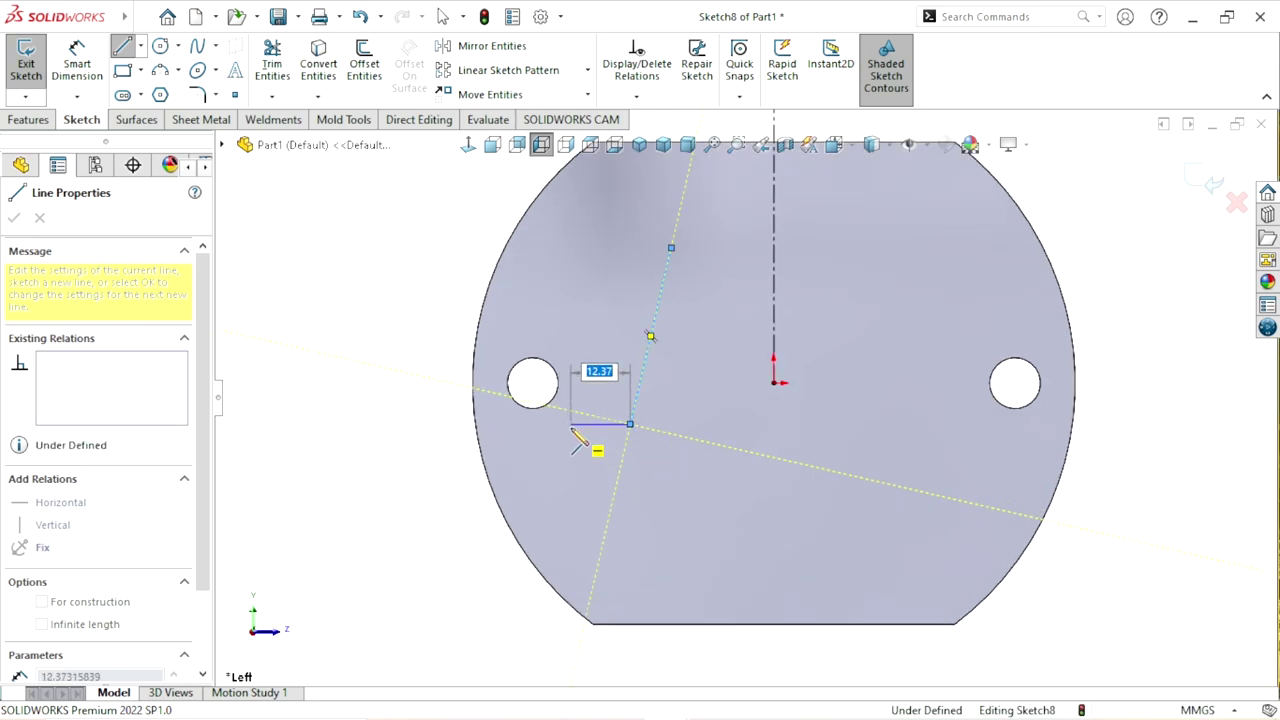
left_click(570, 424)
left_click(570, 468)
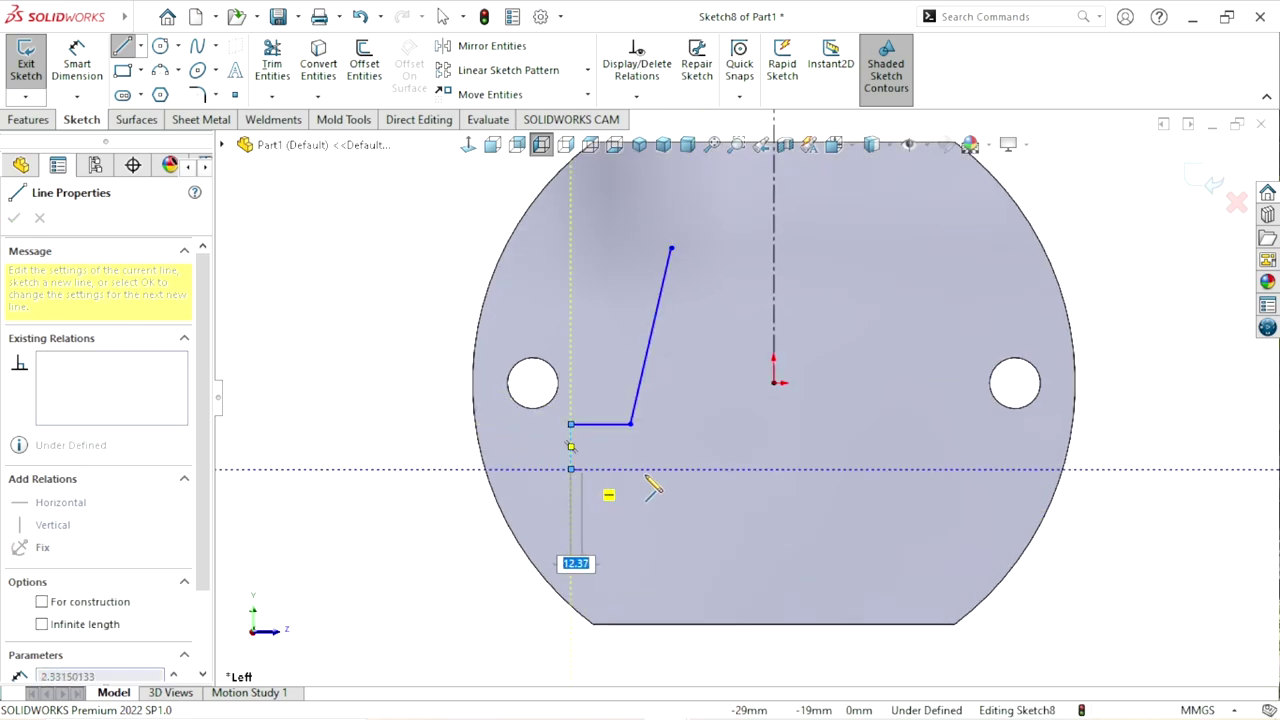
left_click(944, 469)
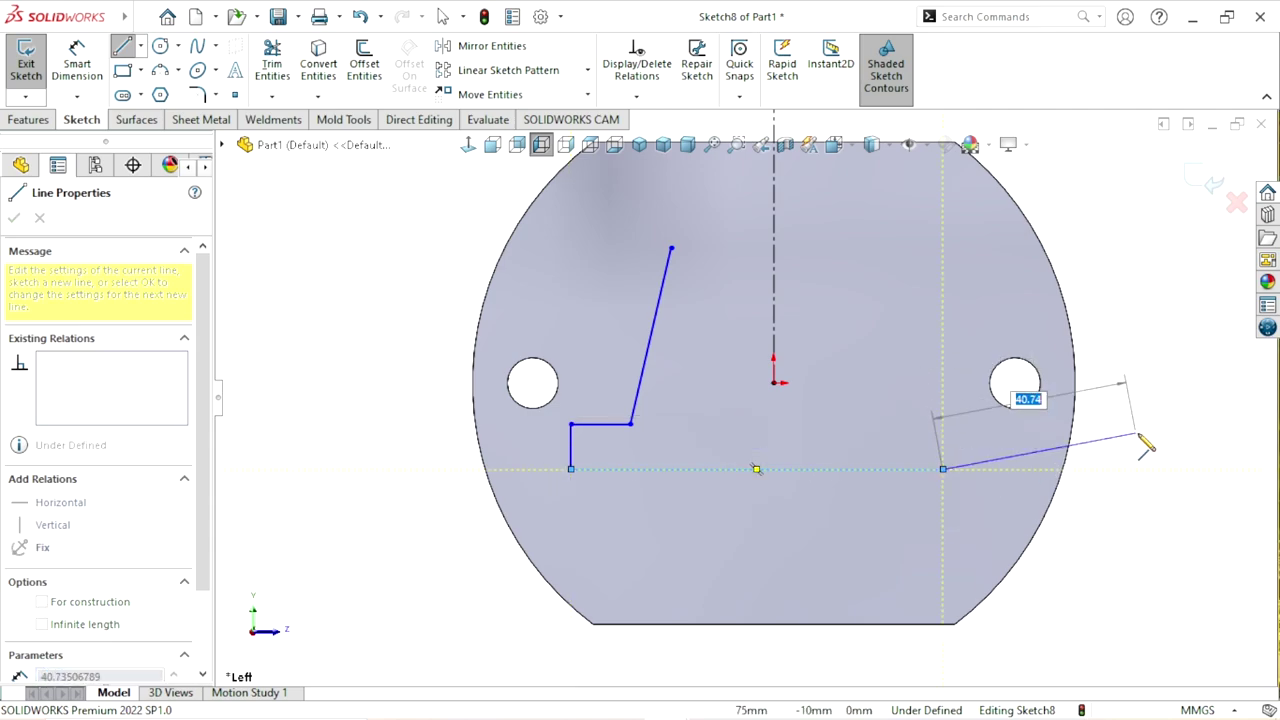
right_click(1143, 443)
left_click(1145, 449)
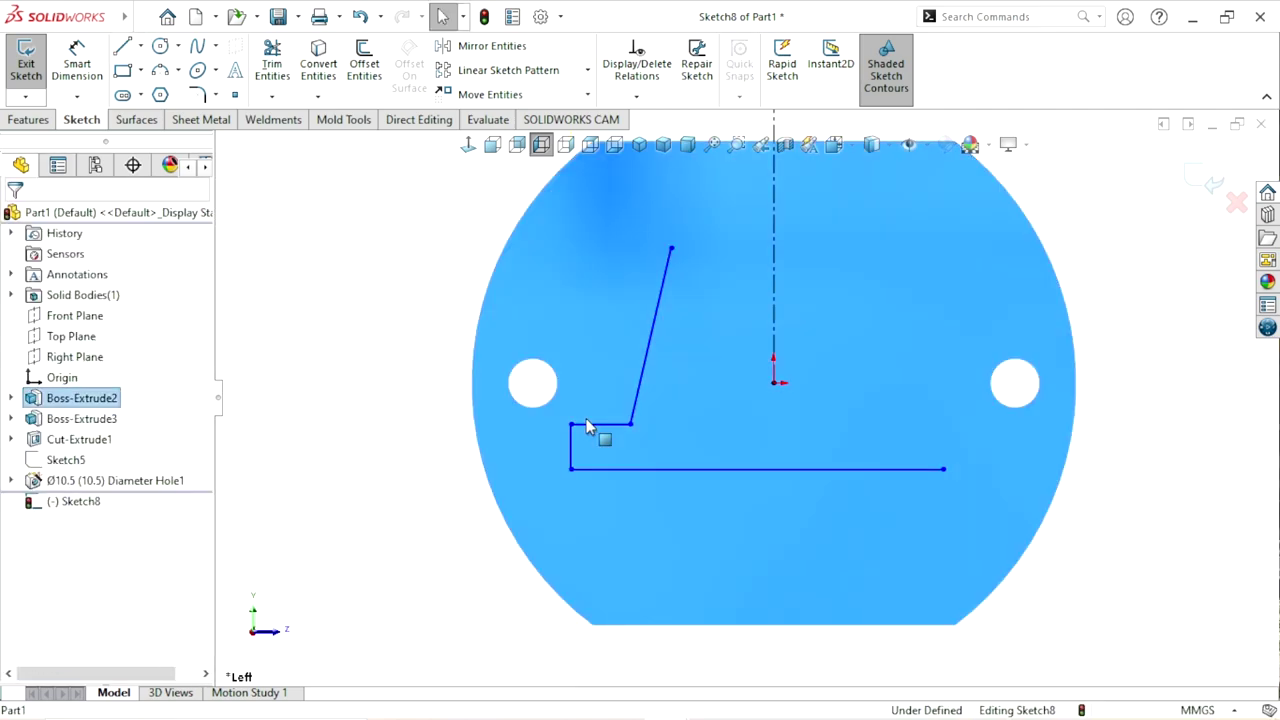
left_click(595, 424)
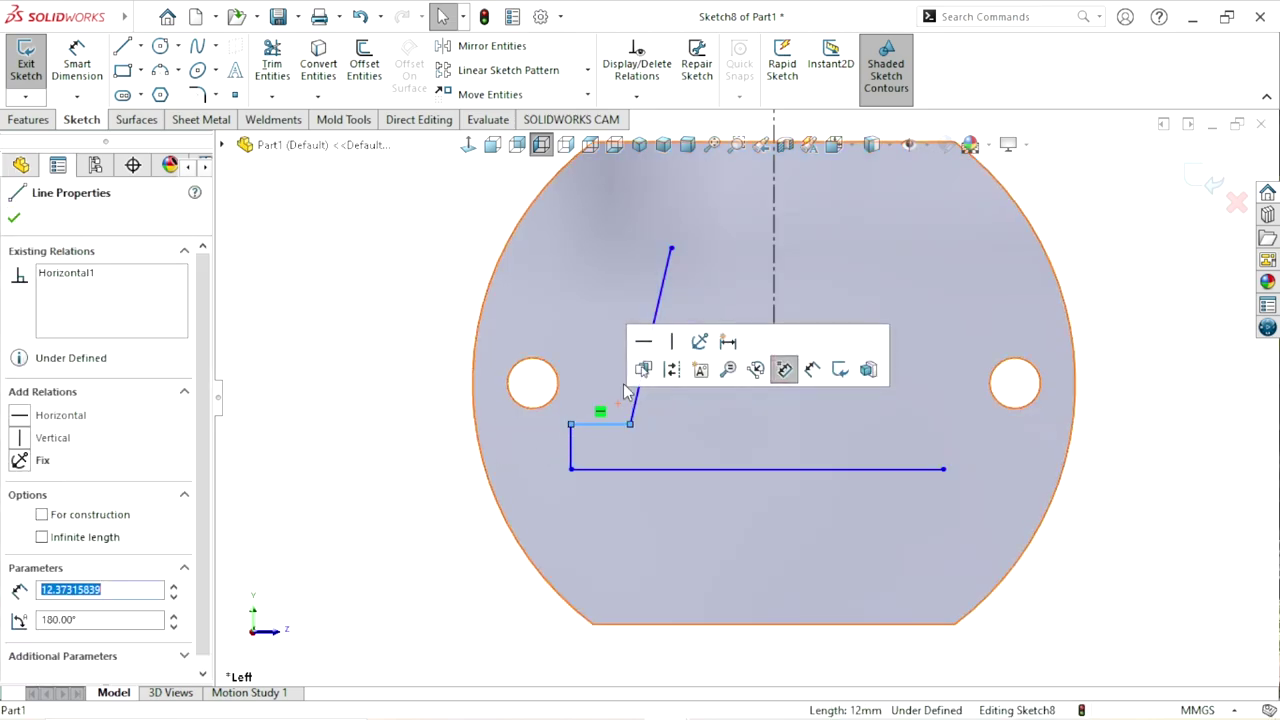
left_click(761, 510)
key("f")
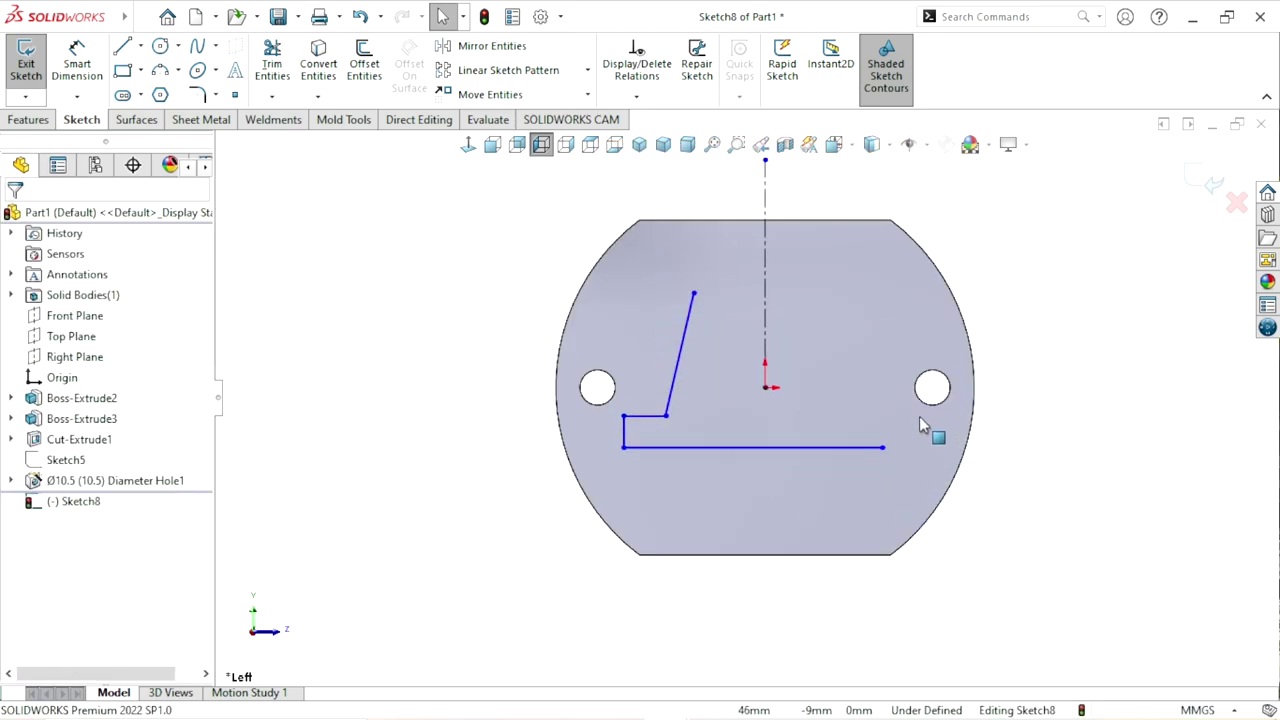
- Draw the top edge, right slanted side and right step to close the profile
left_click(121, 47)
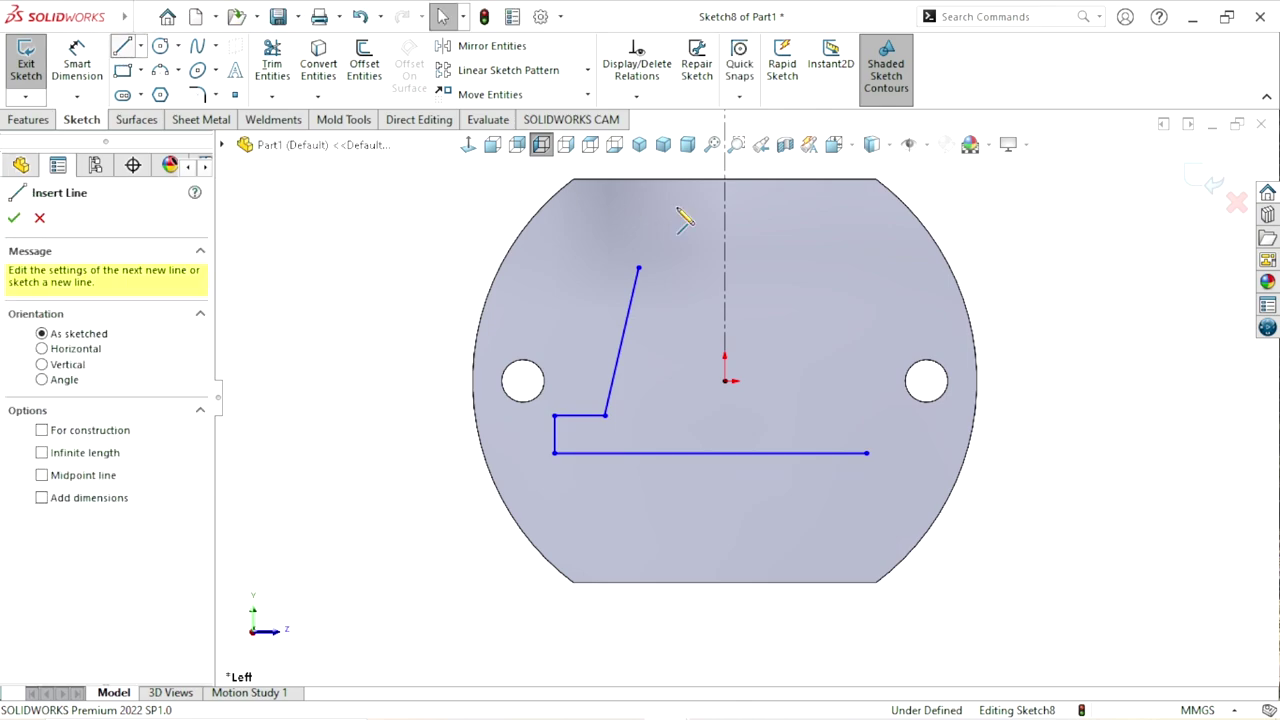
left_click(639, 268)
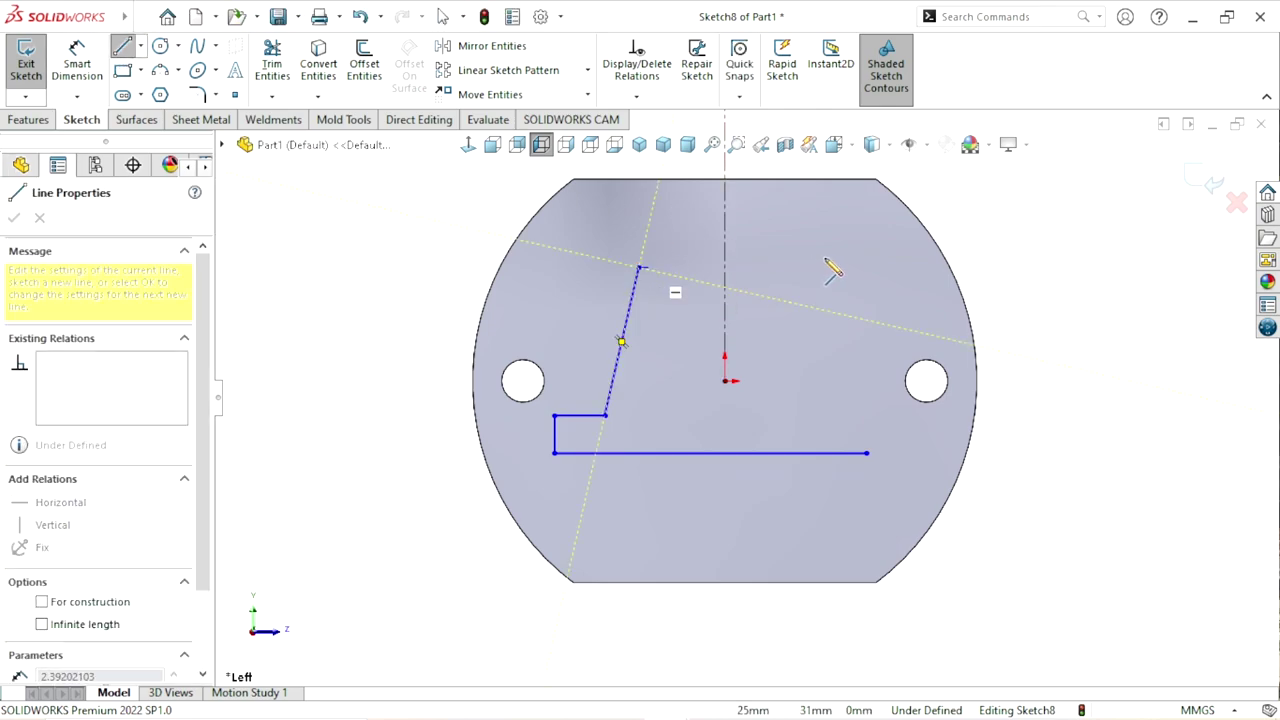
left_click(794, 268)
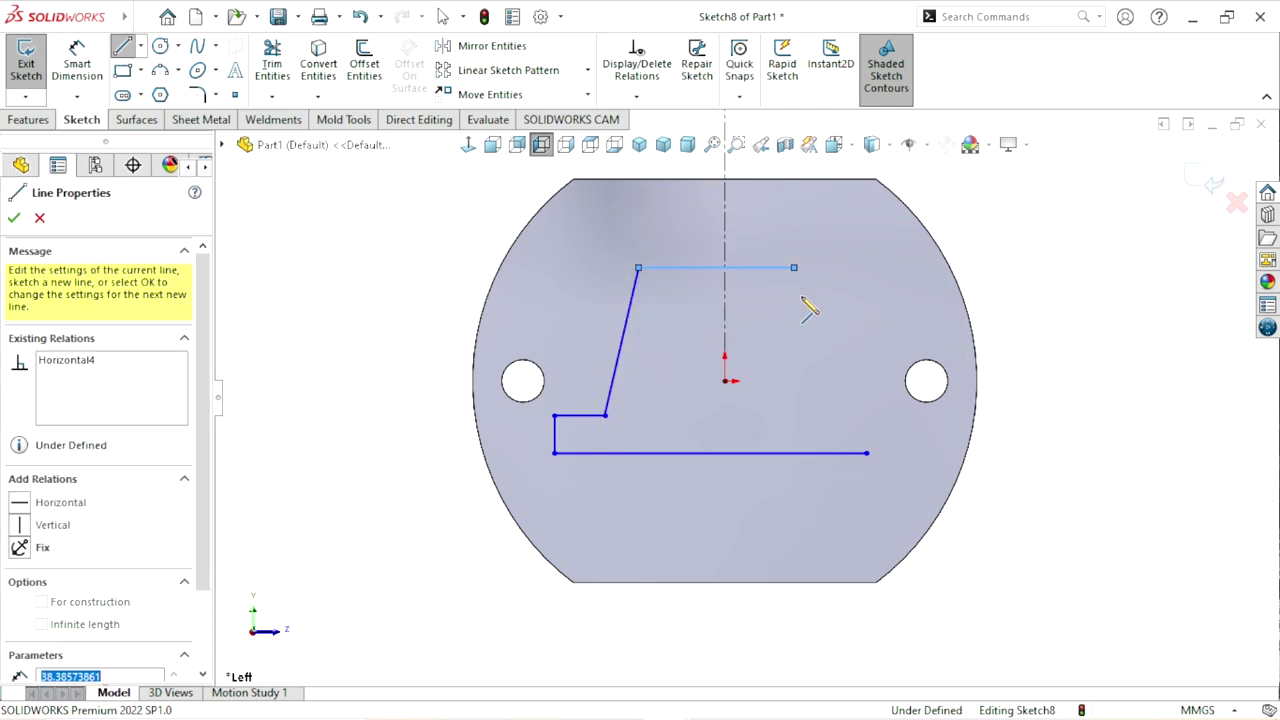
left_click(838, 415)
left_click(866, 415)
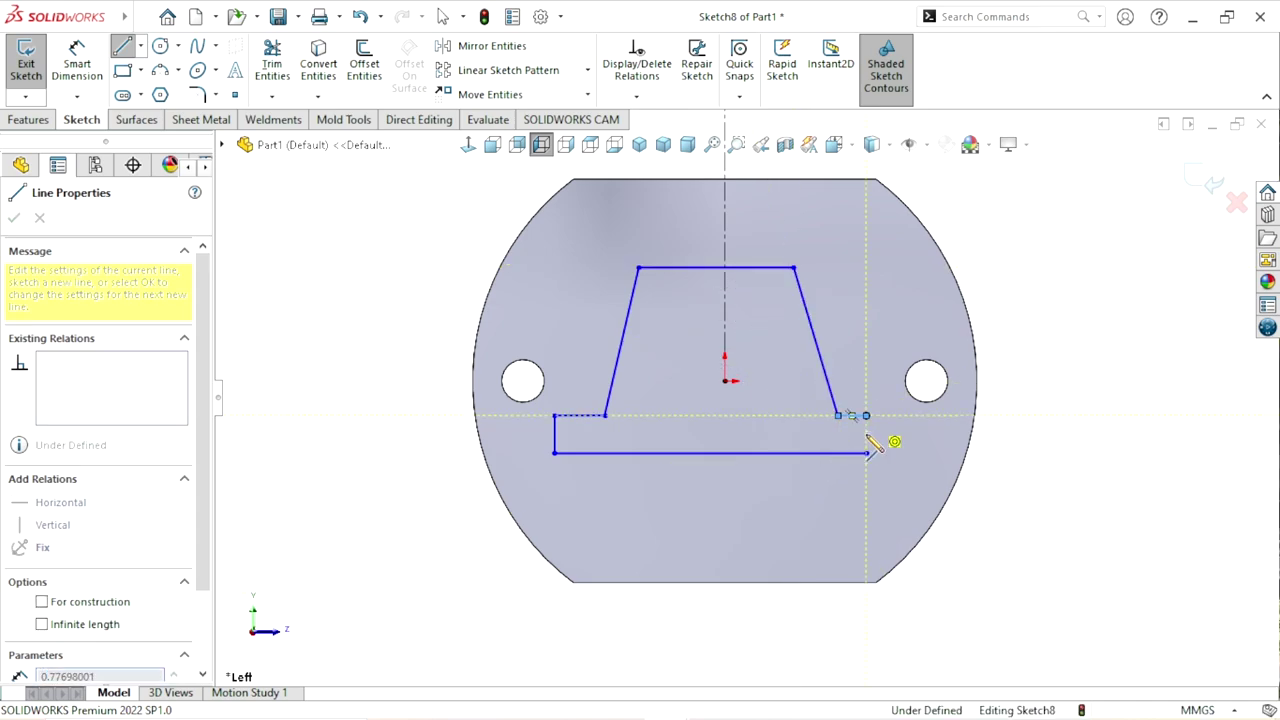
left_click(866, 453)
right_click(1085, 360)
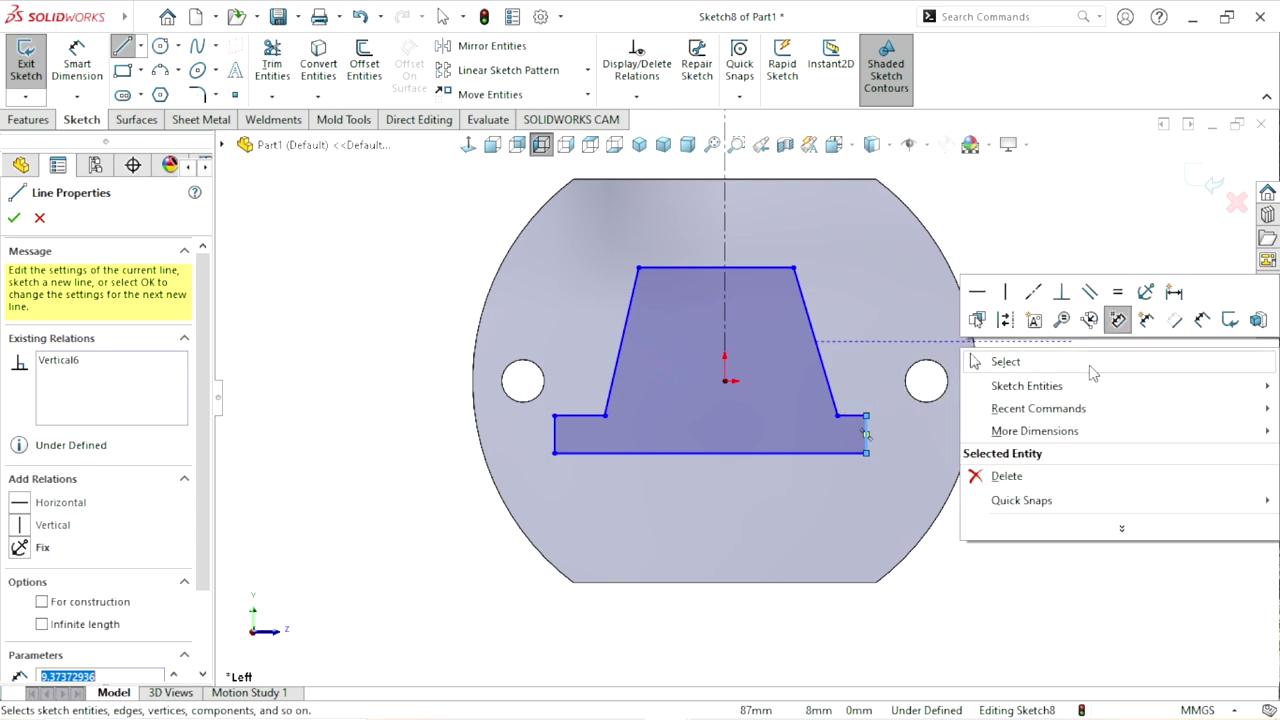
left_click(1088, 366)
scroll(771, 410, "up", 1)
scroll(790, 410, "down", 3)
scroll(851, 399, "up", 1)
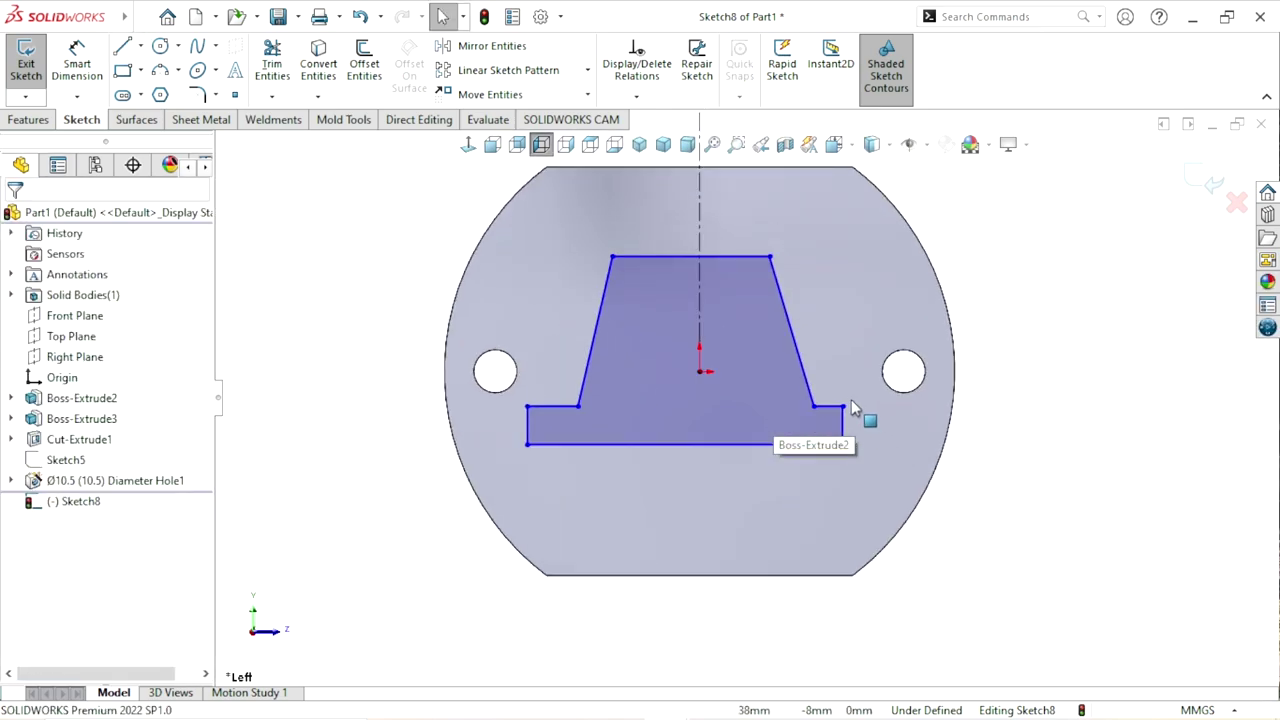
scroll(851, 399, "down", 1)
- Dimension the bottom line to 95 mm and the left step height to 10 mm
left_click(77, 63)
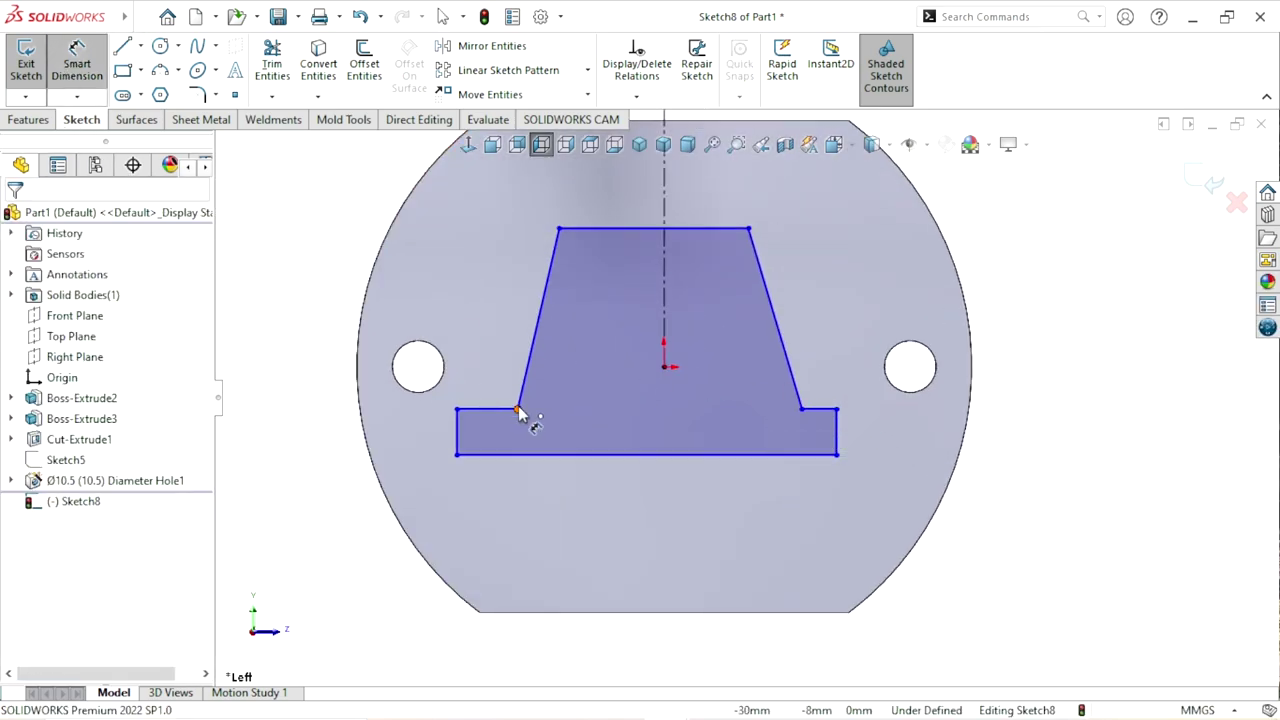
left_click(645, 456)
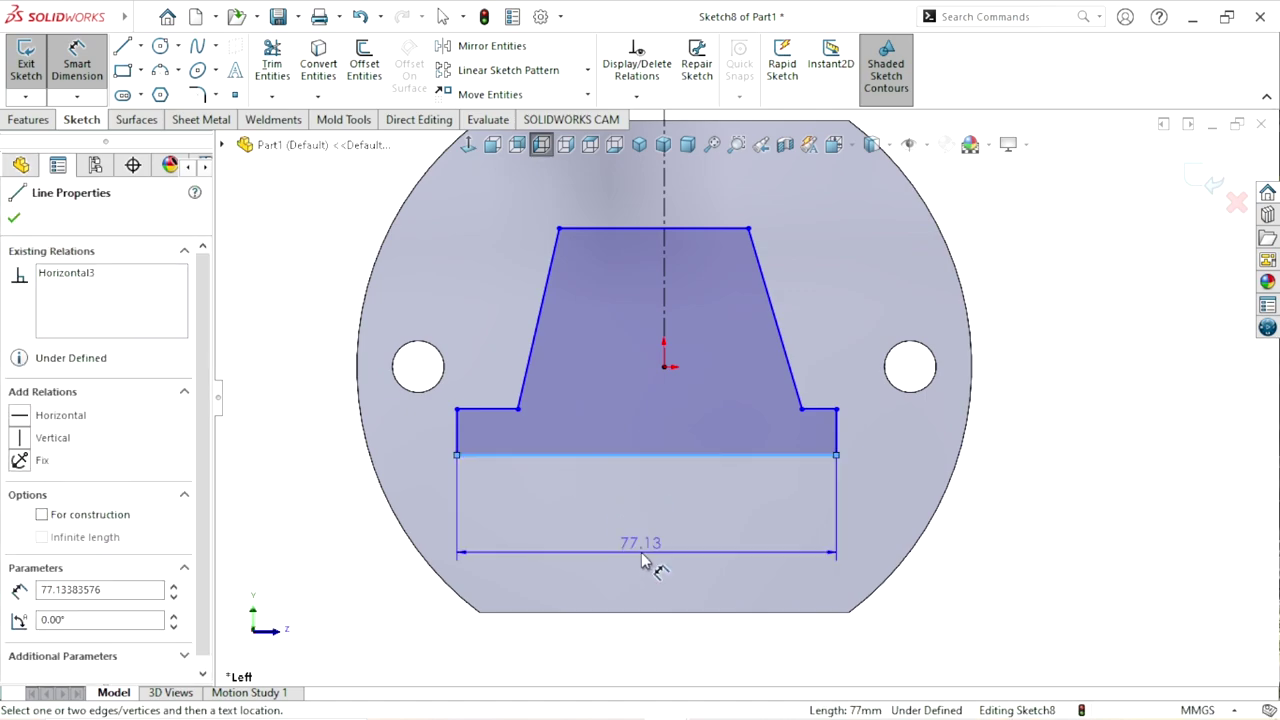
left_click(641, 547)
type("95")
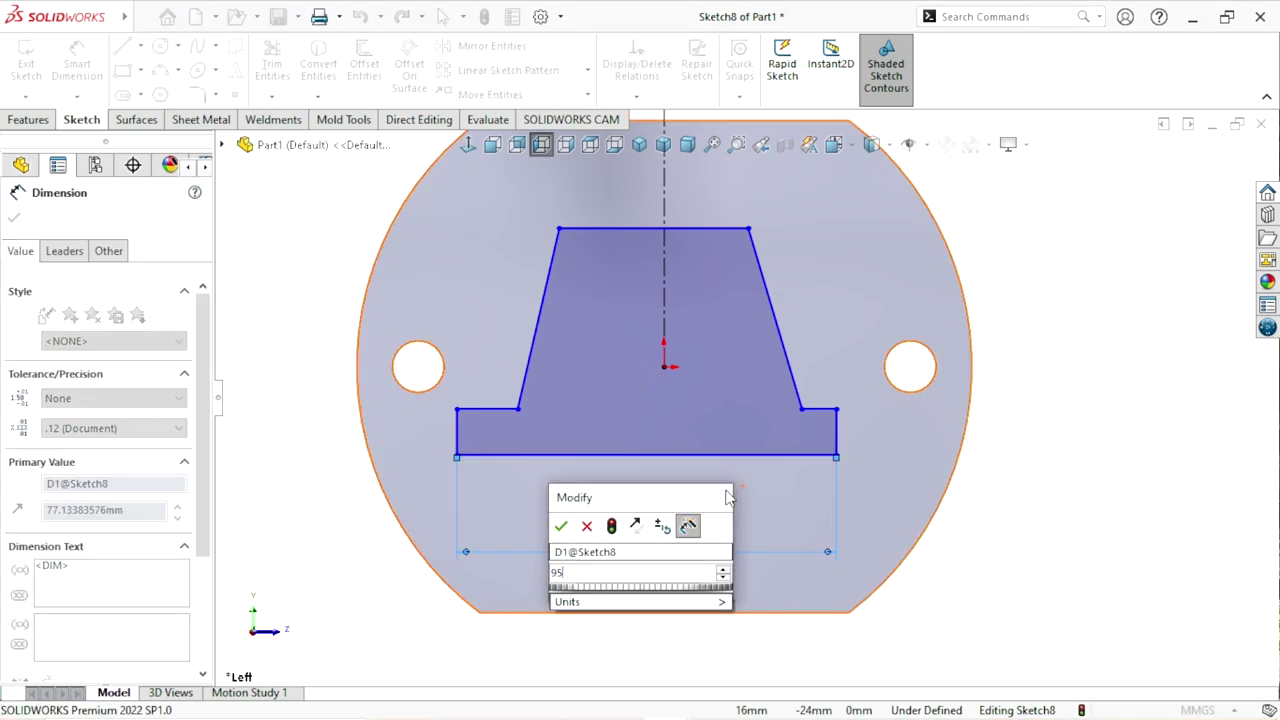
key("Return")
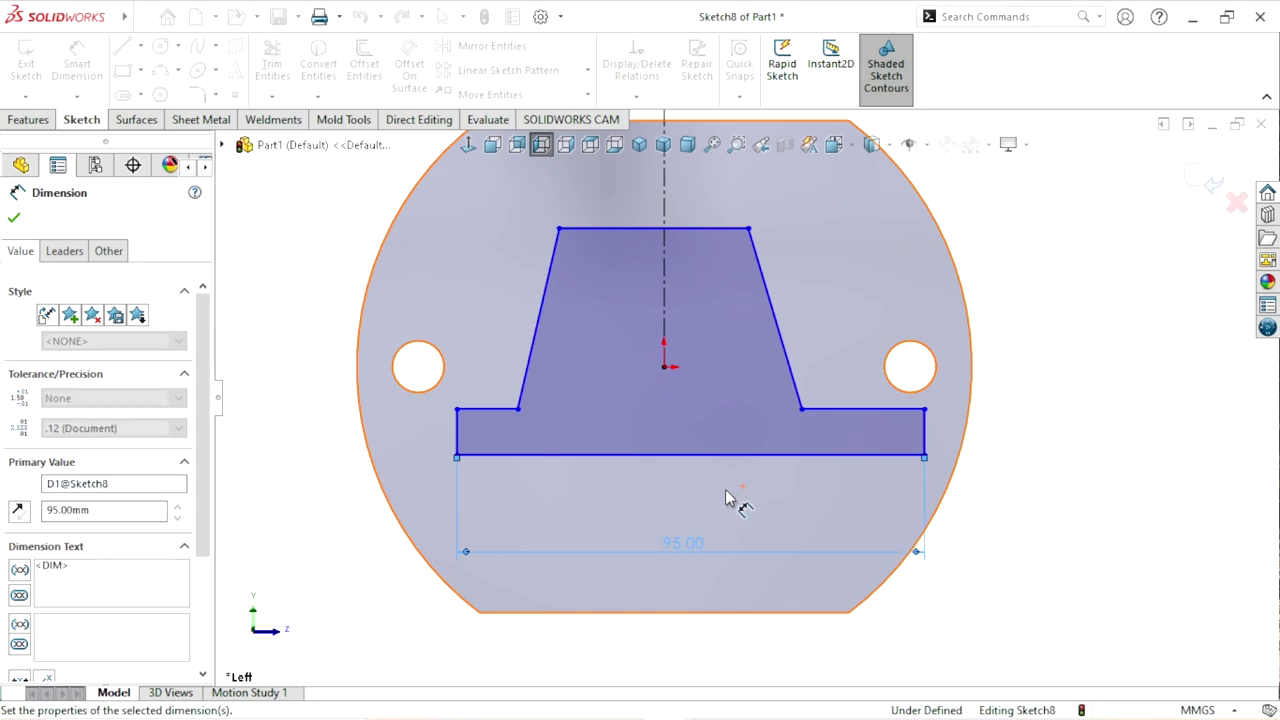
left_click(1071, 574)
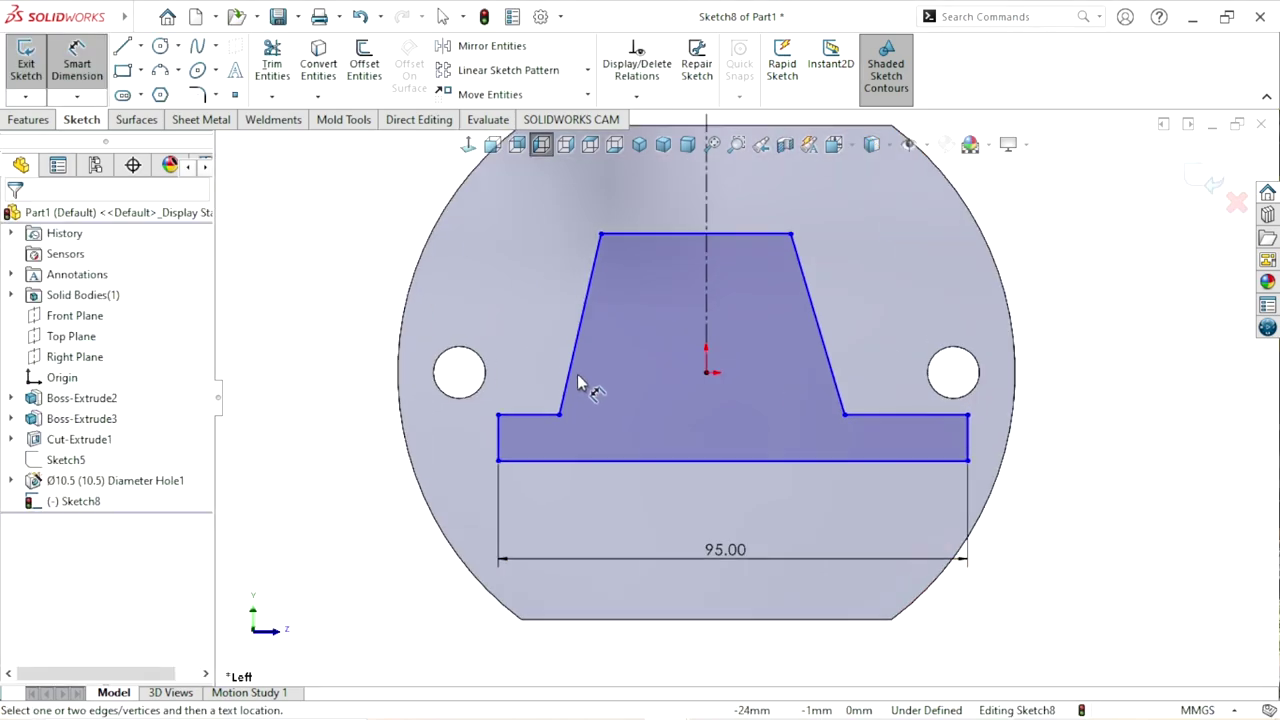
left_click(497, 455)
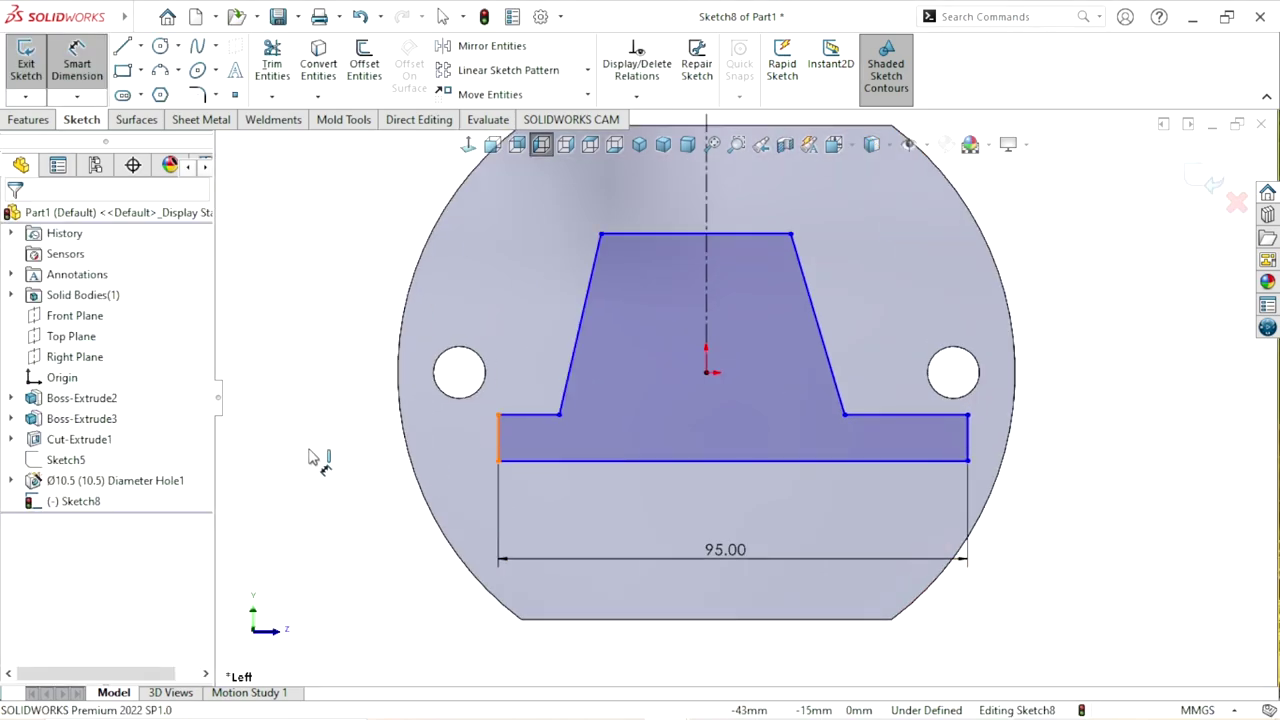
left_click(310, 368)
type("10")
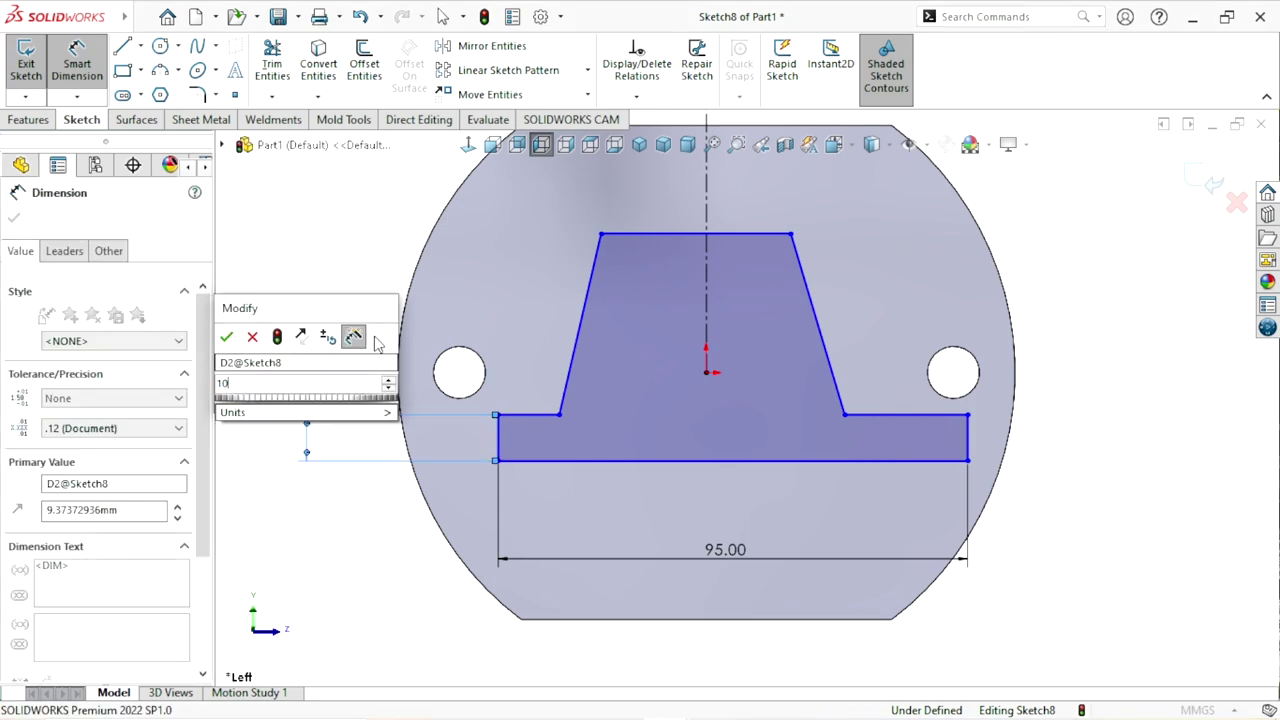
left_click(227, 338)
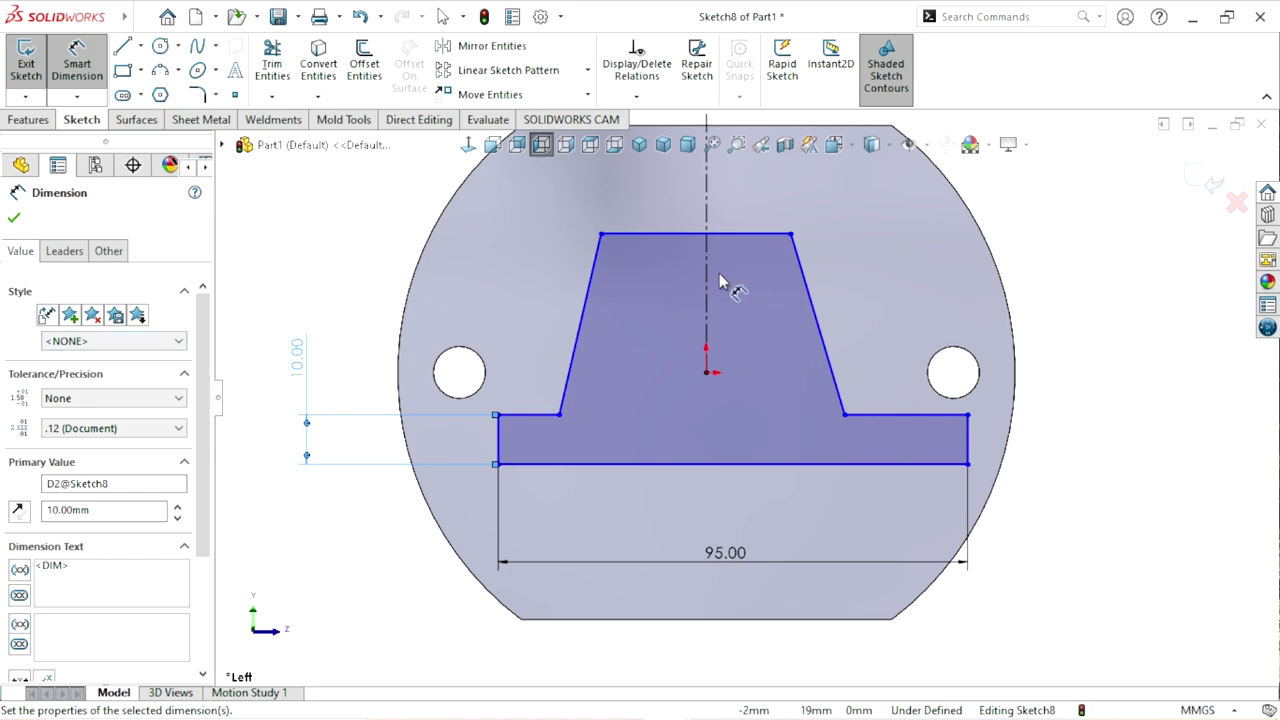
- Set the trapezoid's top edge width to 50 mm
left_click(744, 234)
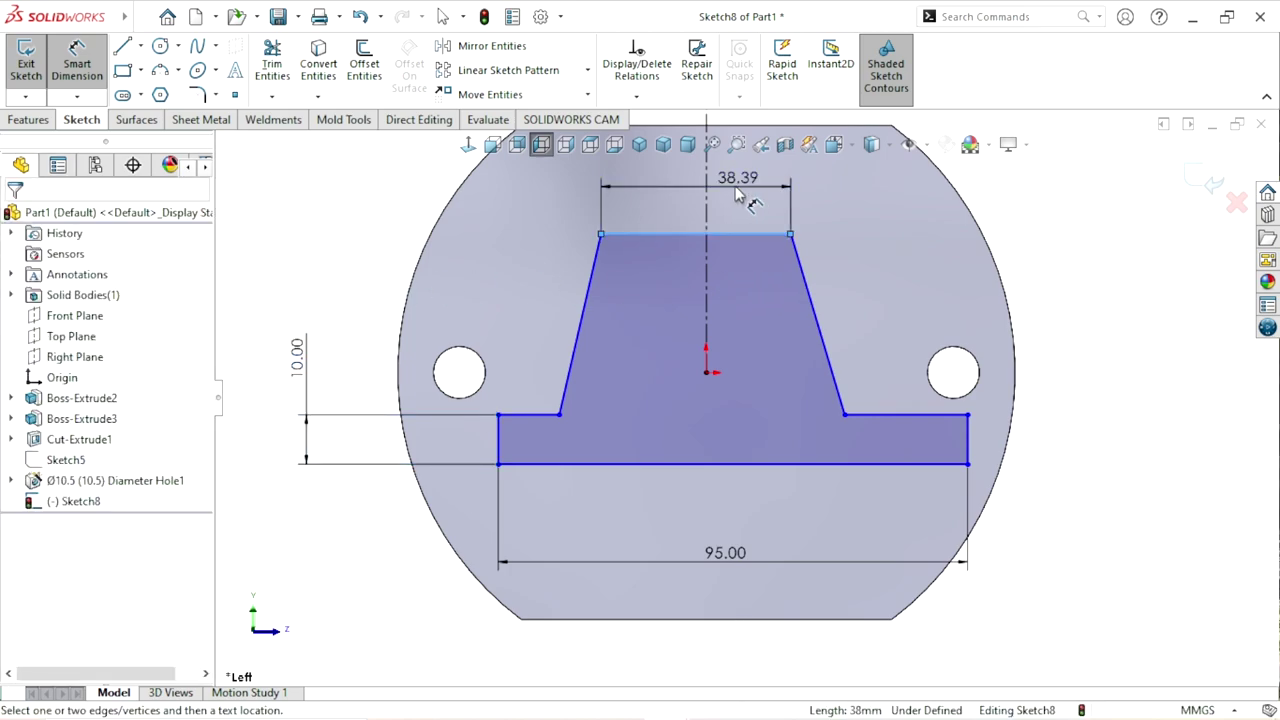
left_click(661, 220)
type("5")
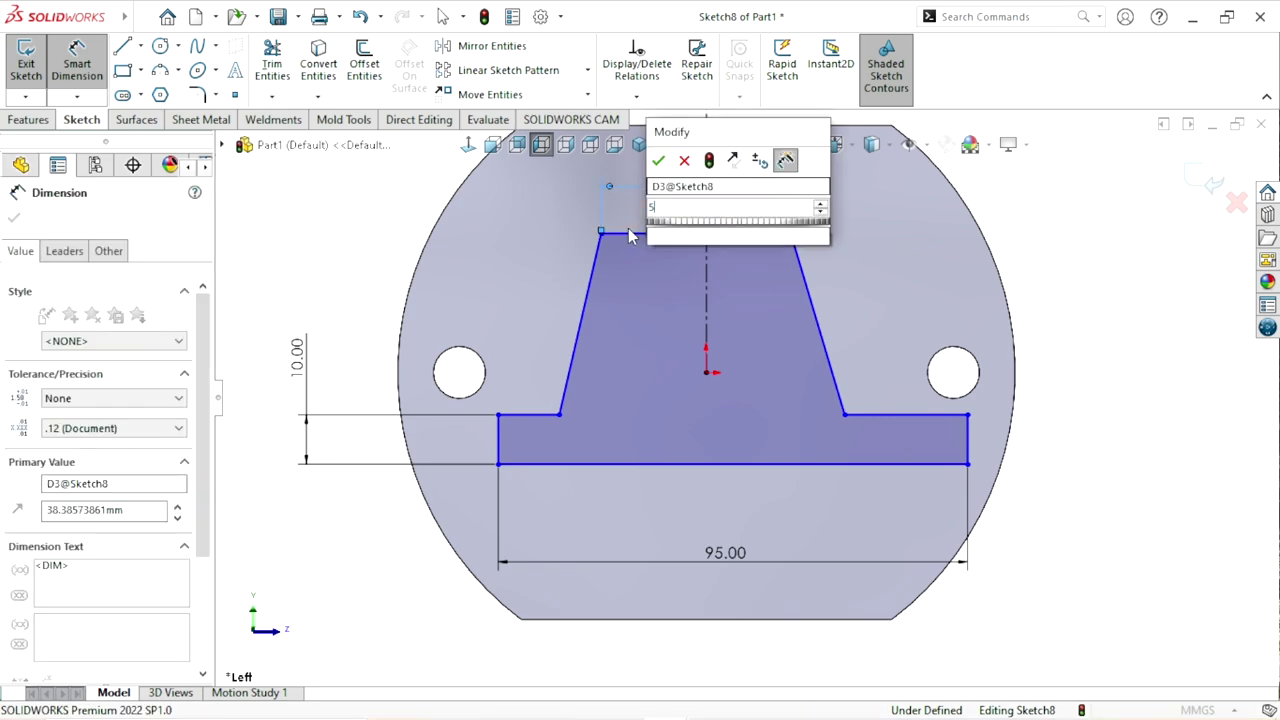
key("Return")
type("50")
key("Return")
scroll(894, 380, "up", 2)
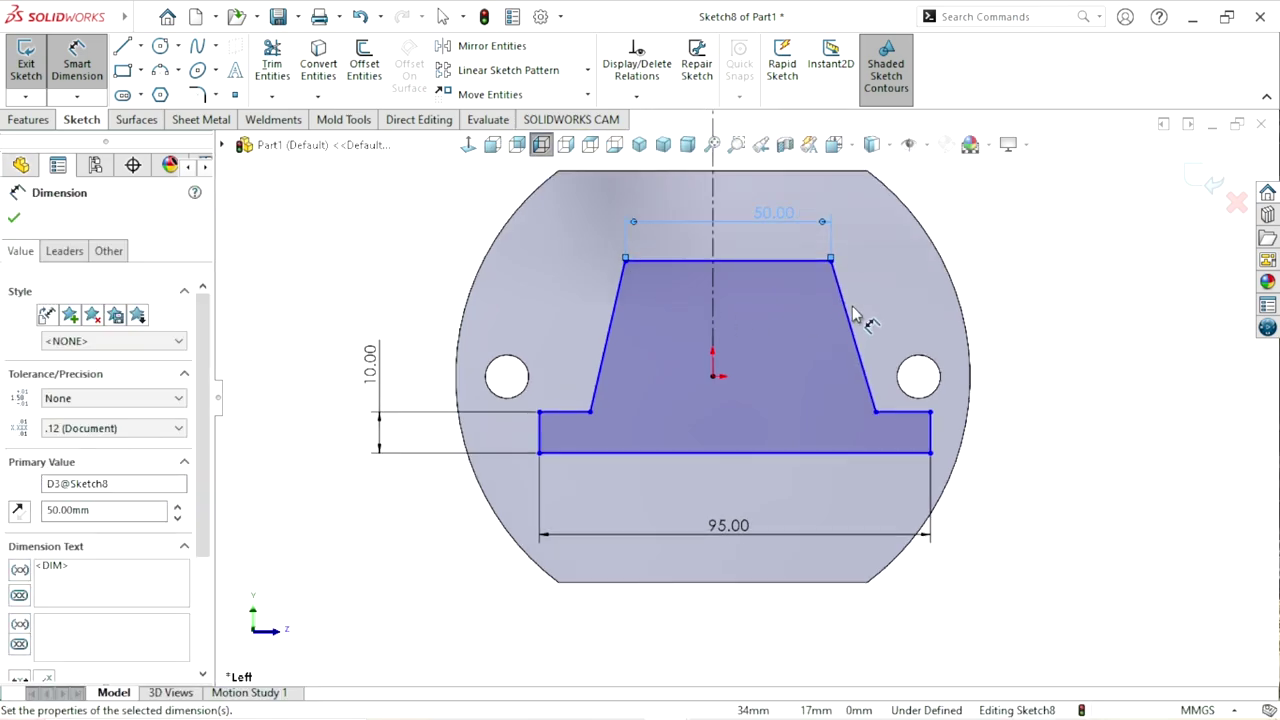
scroll(800, 349, "down", 2)
left_click(1080, 400)
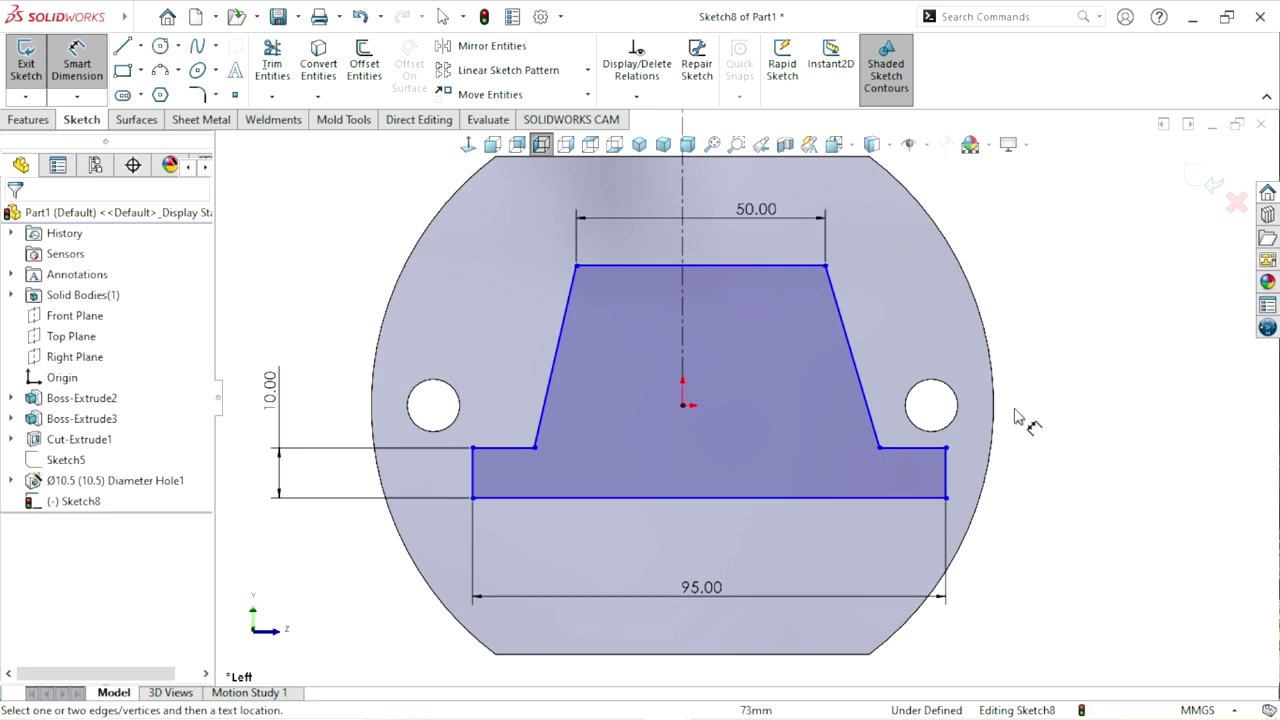
- Dimension the trapezoid base between its lower corners to 75 mm
scroll(742, 468, "up", 1)
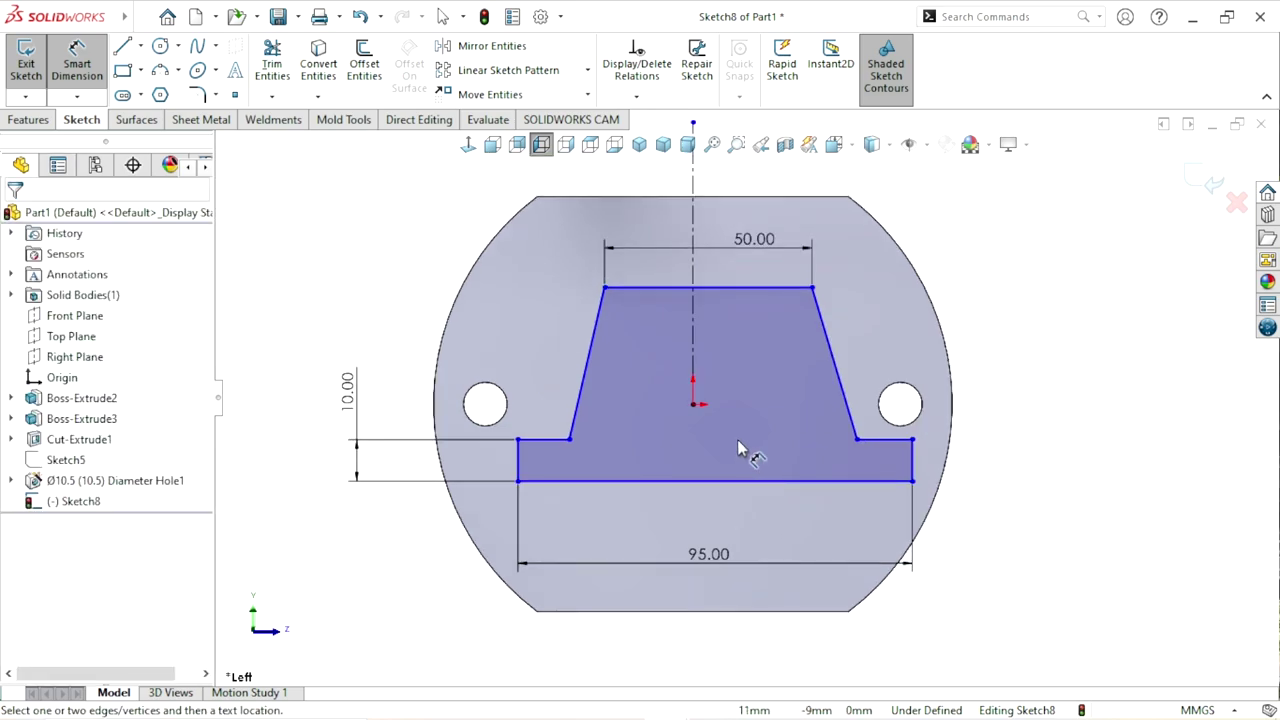
left_click(568, 441)
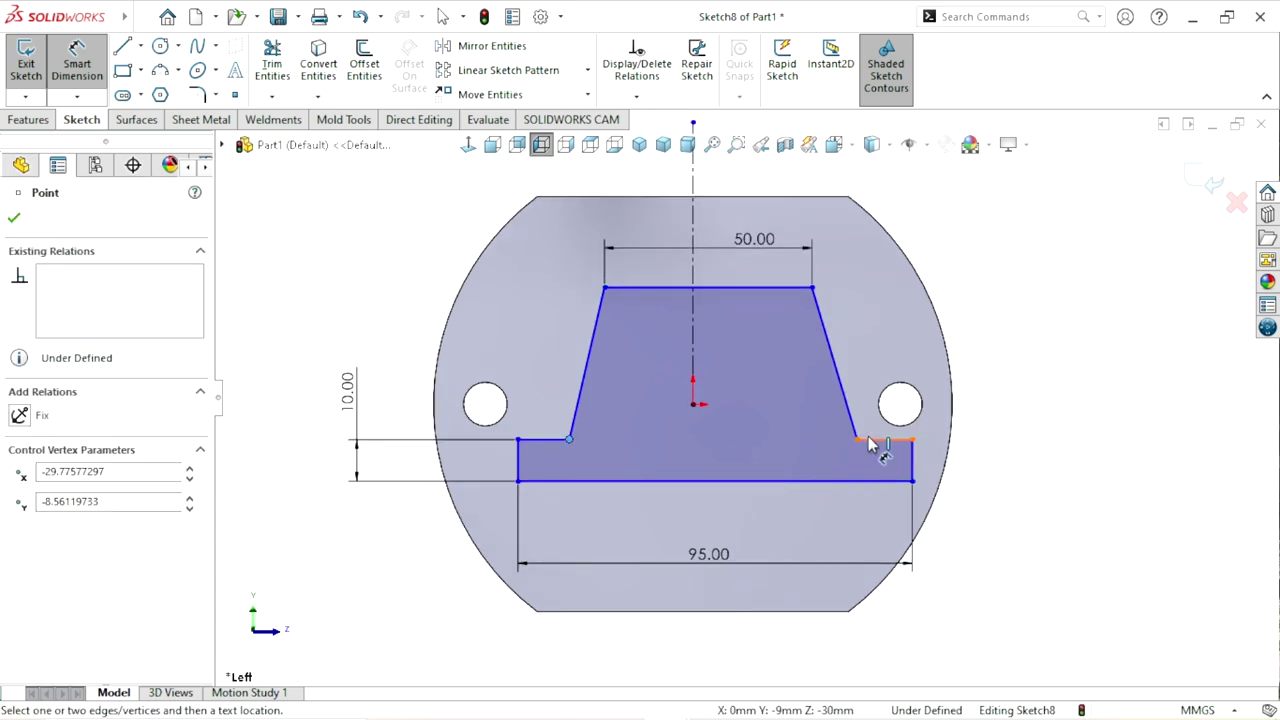
left_click(857, 441)
left_click(710, 457)
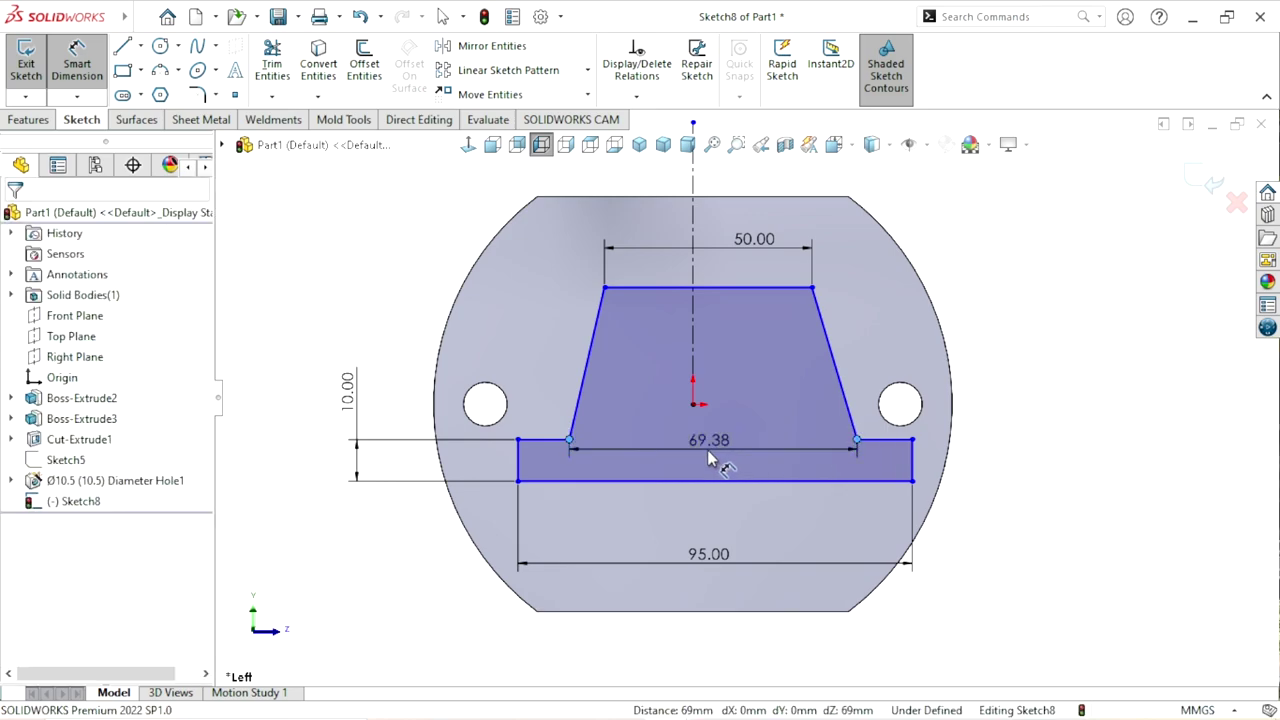
type("75")
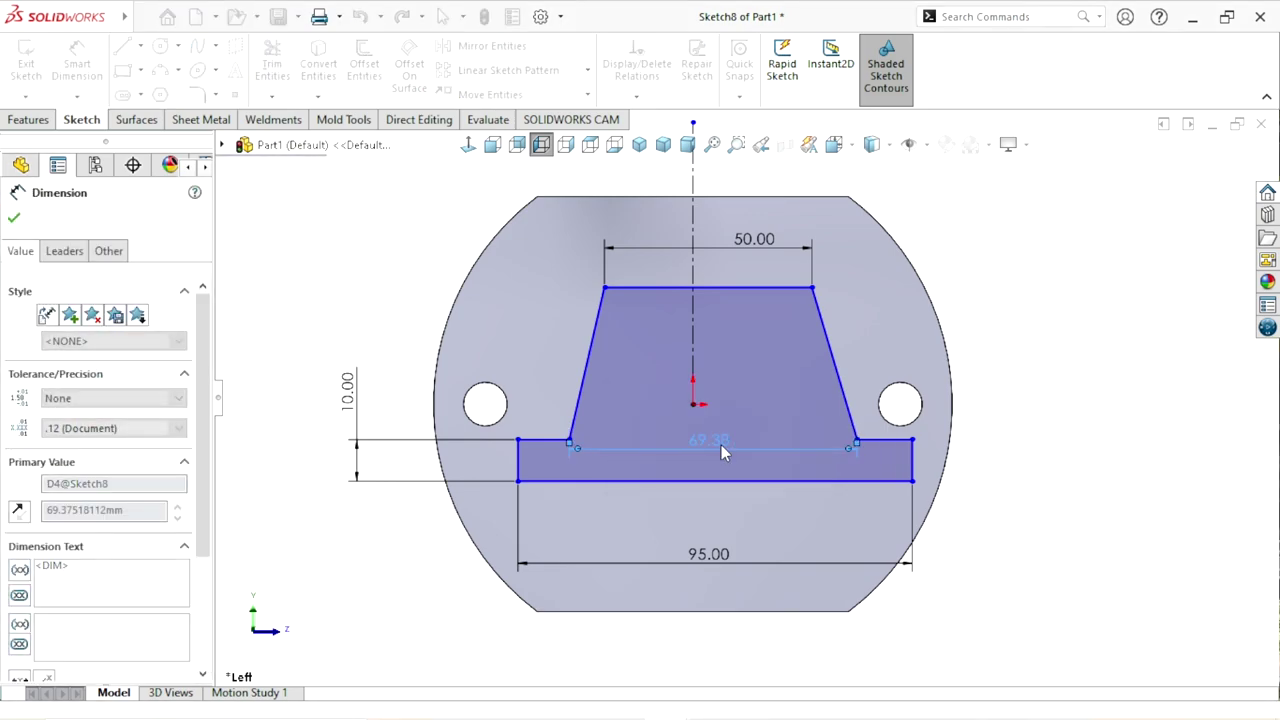
key("Return")
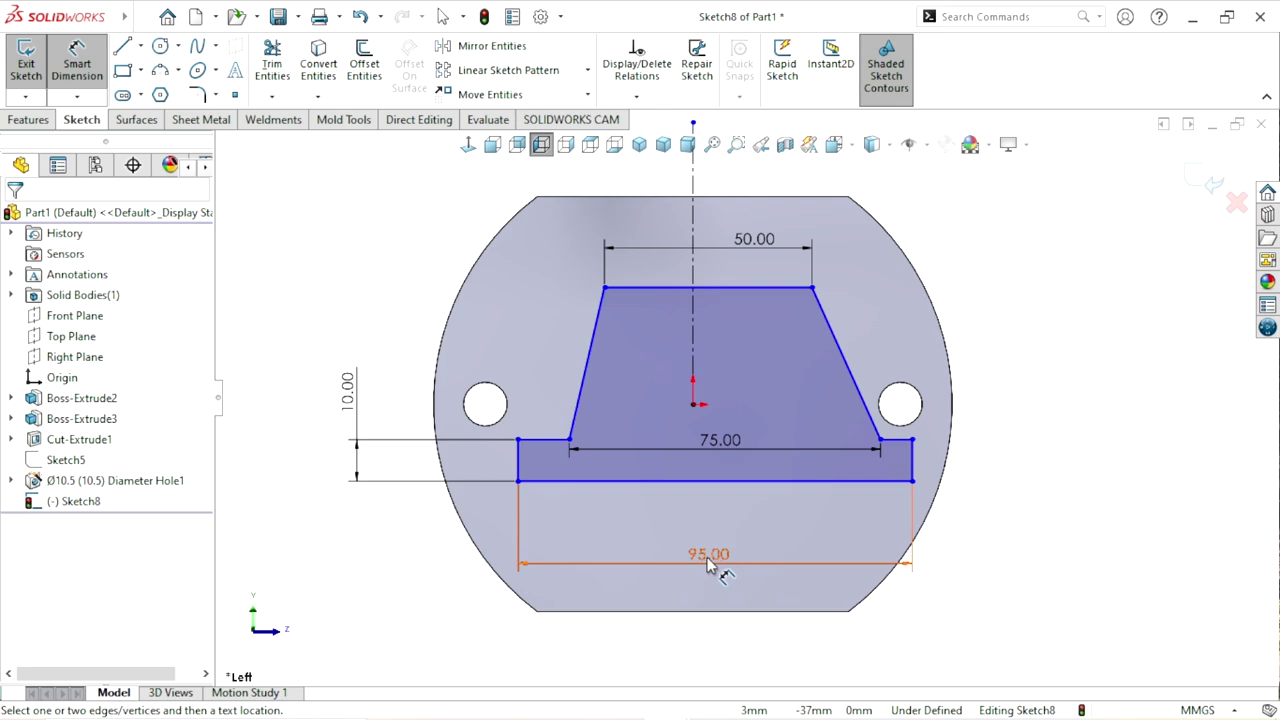
left_click(722, 563)
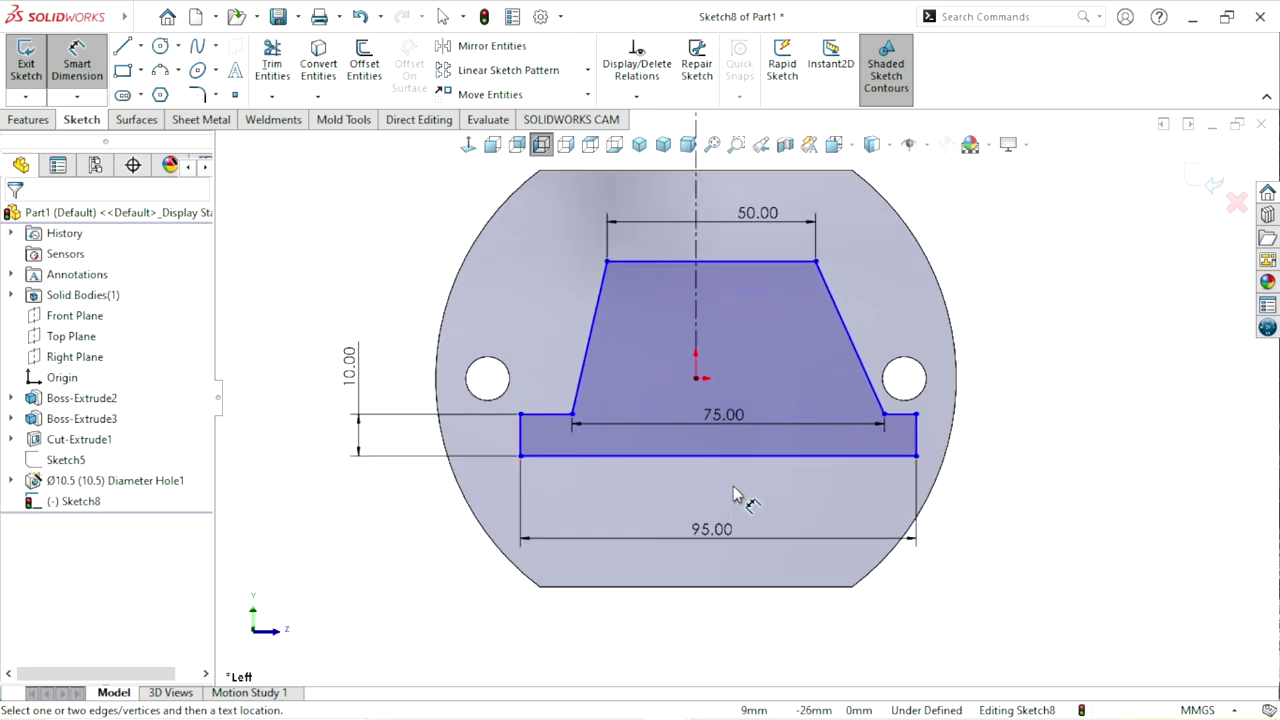
- Locate the profile's bottom line 26 mm above the part's bottom edge
left_click(780, 586)
left_click(821, 456)
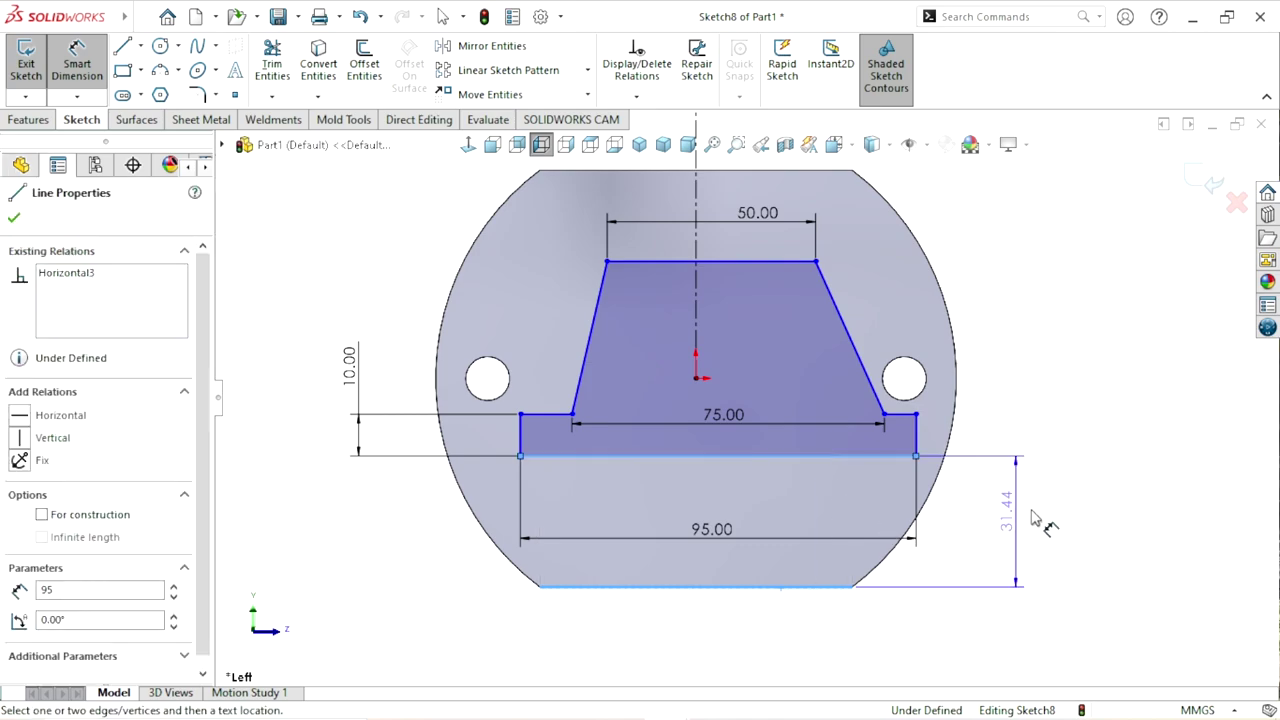
left_click(1040, 525)
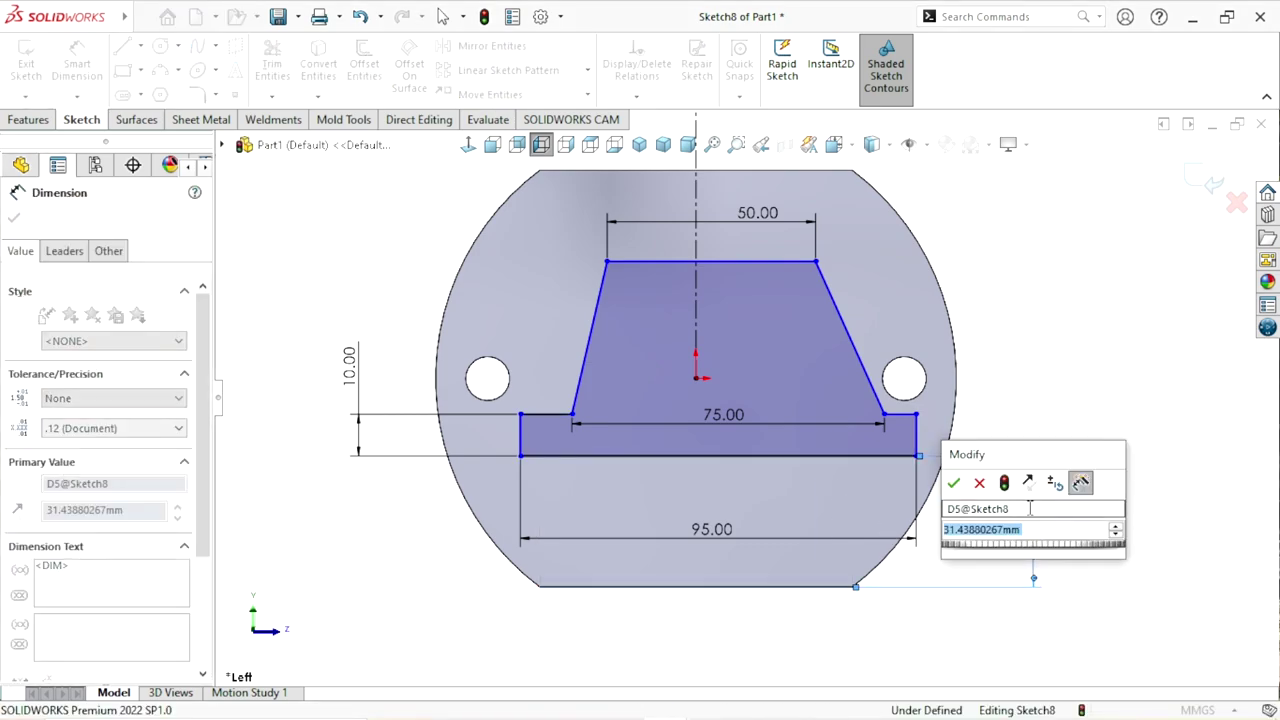
type("40")
key("Return")
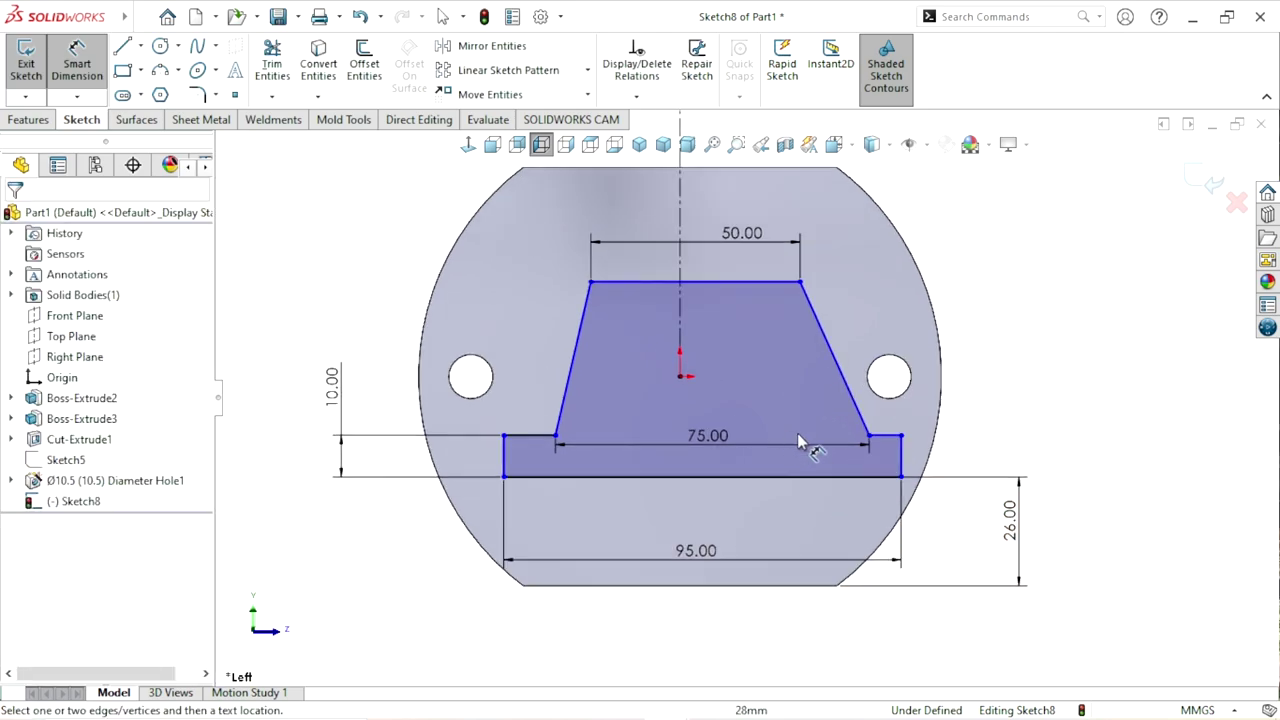
scroll(820, 415, "up", 2)
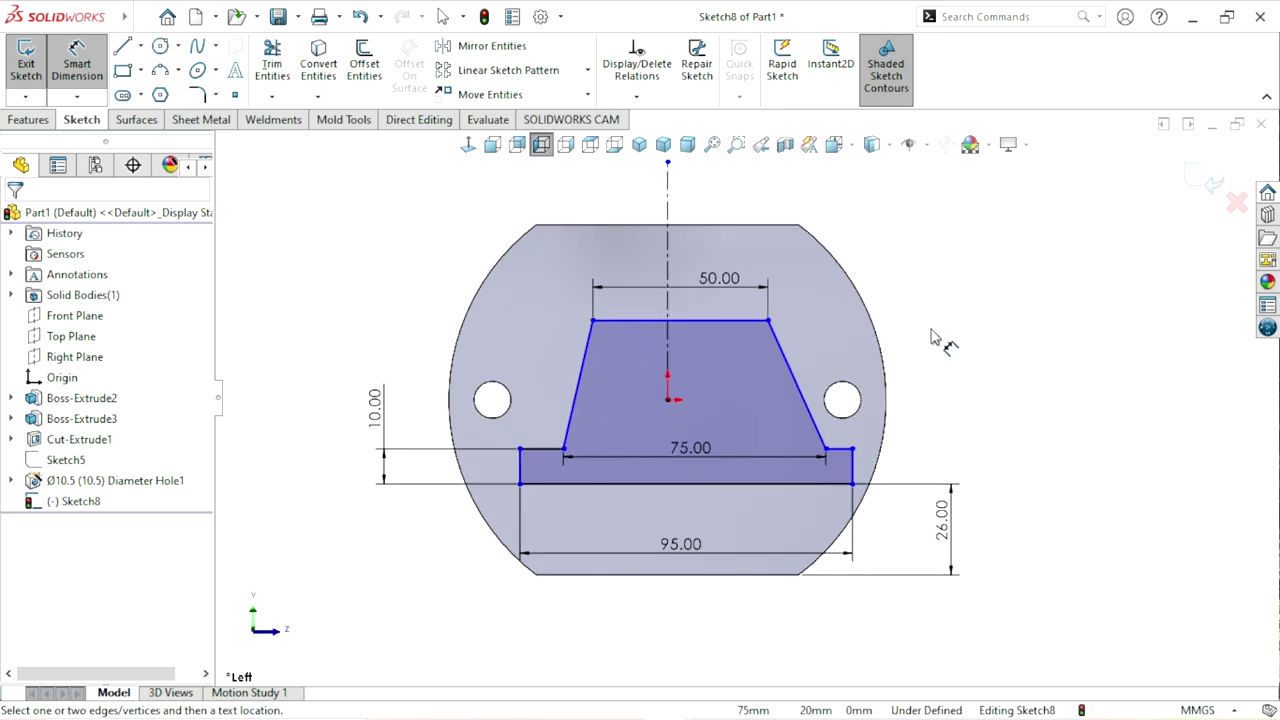
- Set the trapezoid's top line 26 mm below the part's top edge
left_click(748, 226)
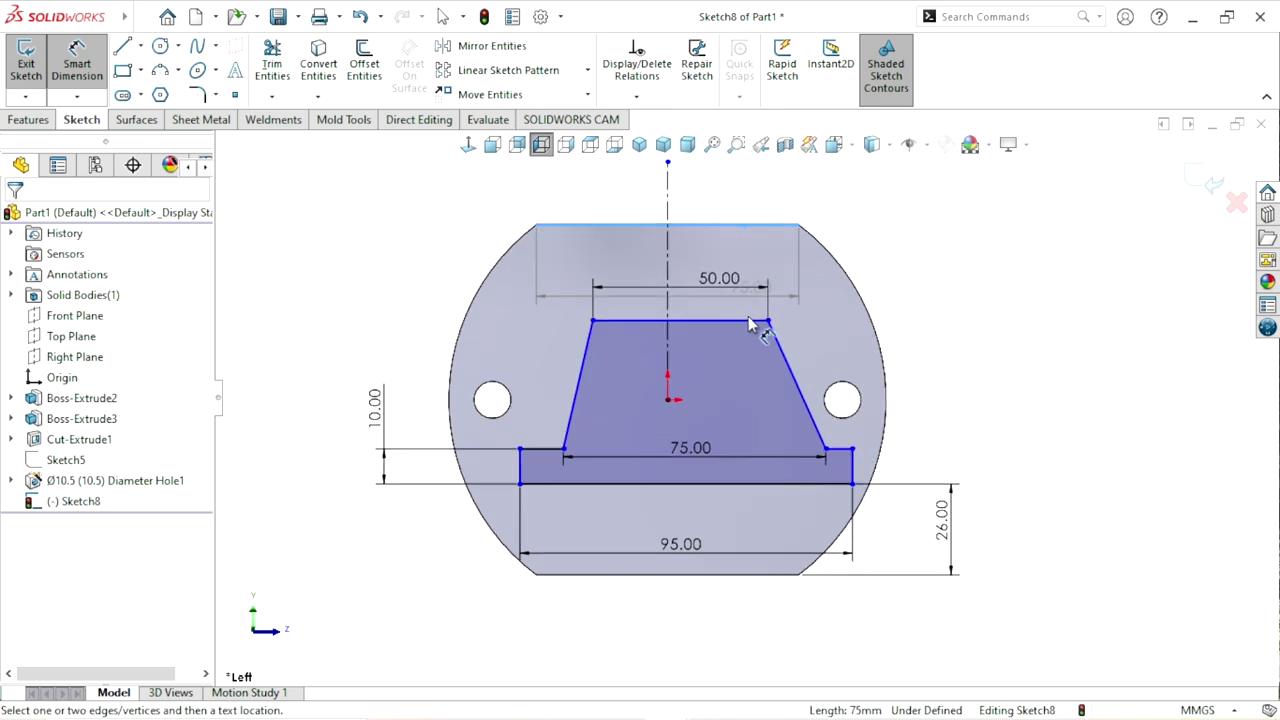
left_click(750, 321)
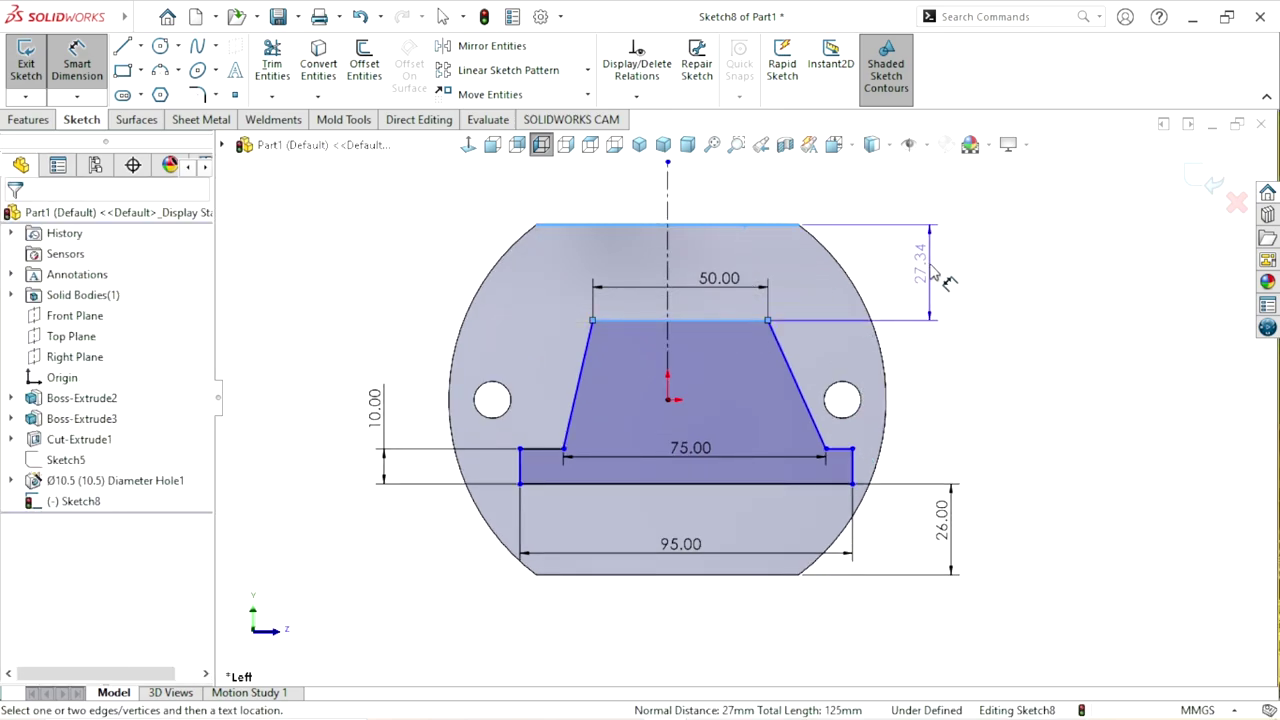
left_click(940, 276)
key("Escape")
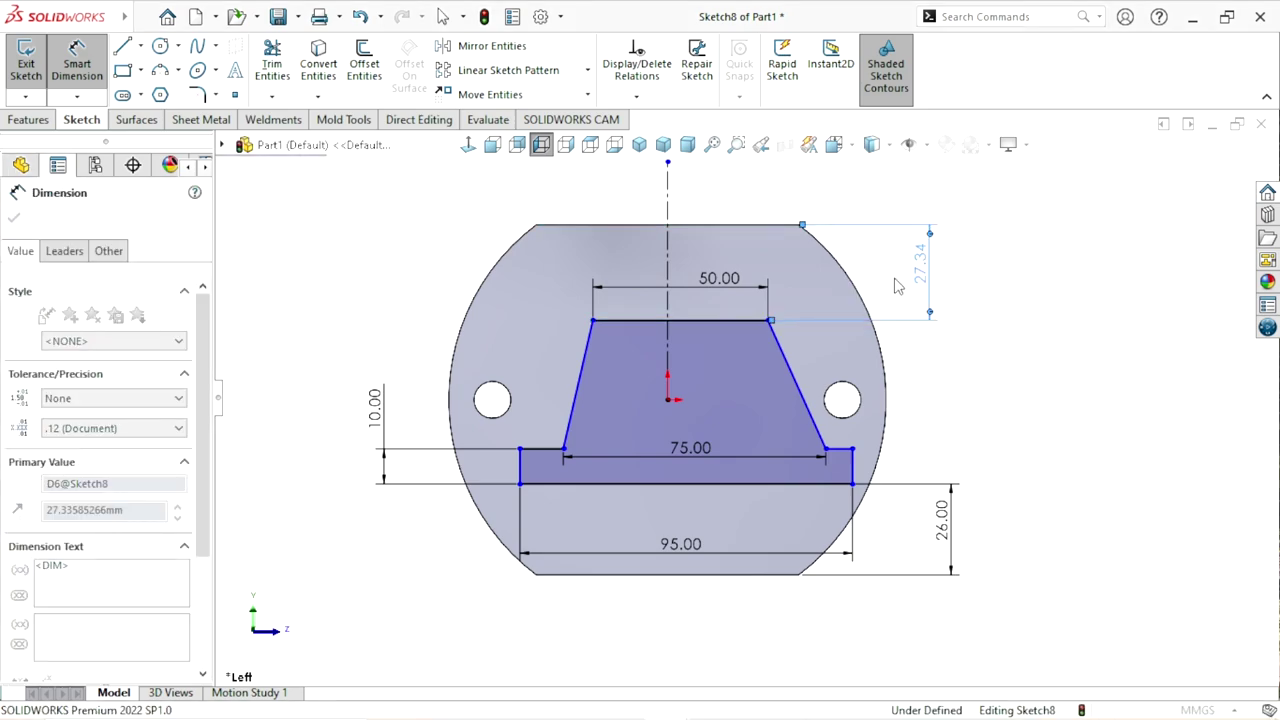
left_click(994, 409)
scroll(748, 396, "down", 2)
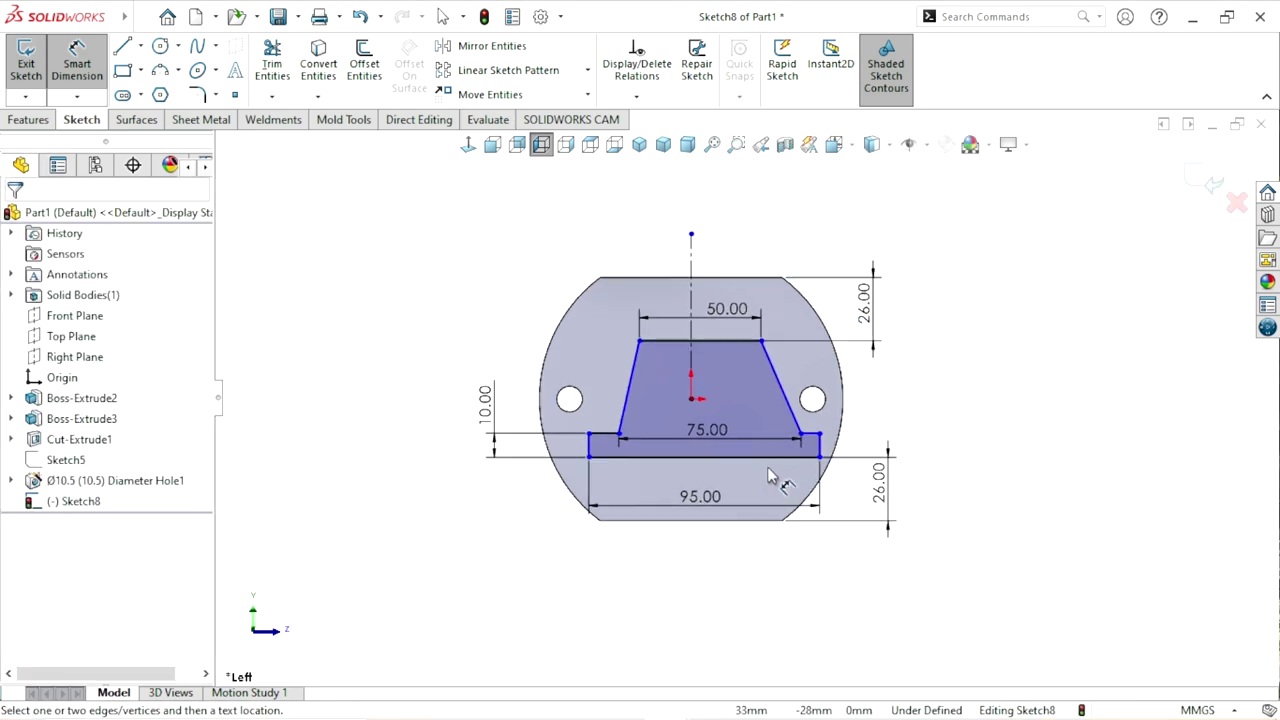
scroll(770, 478, "down", 1)
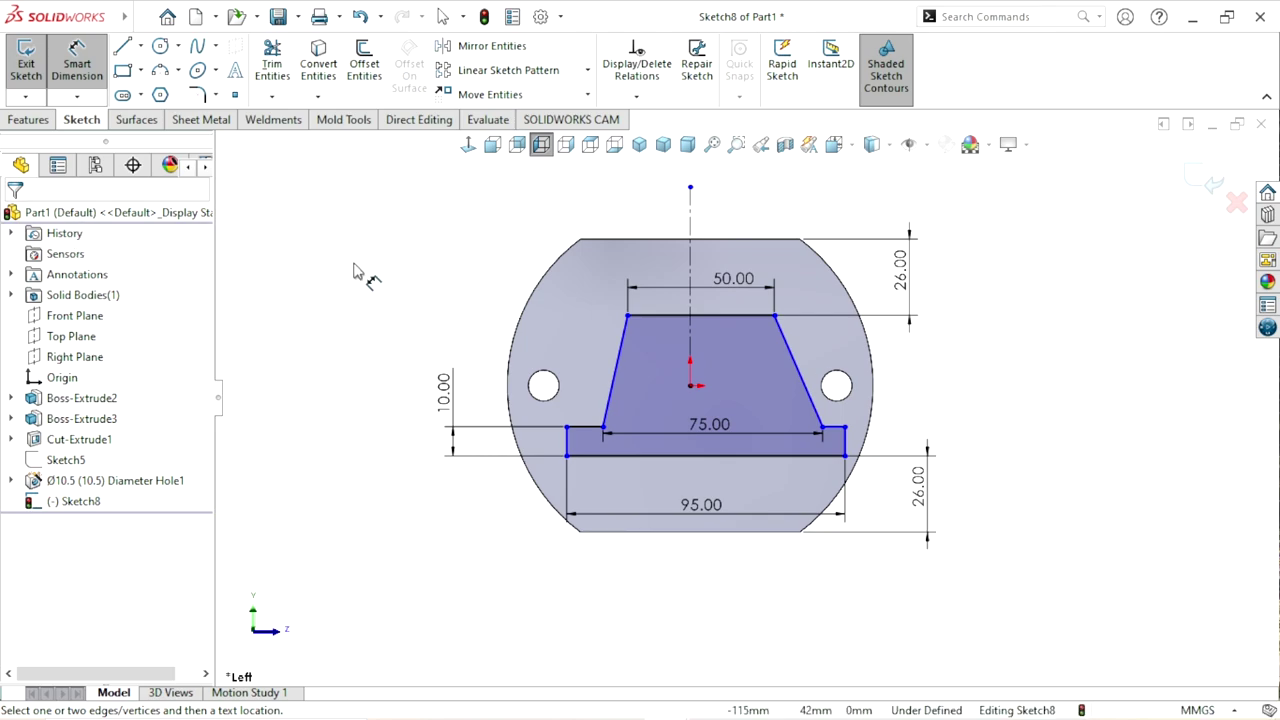
key("Escape")
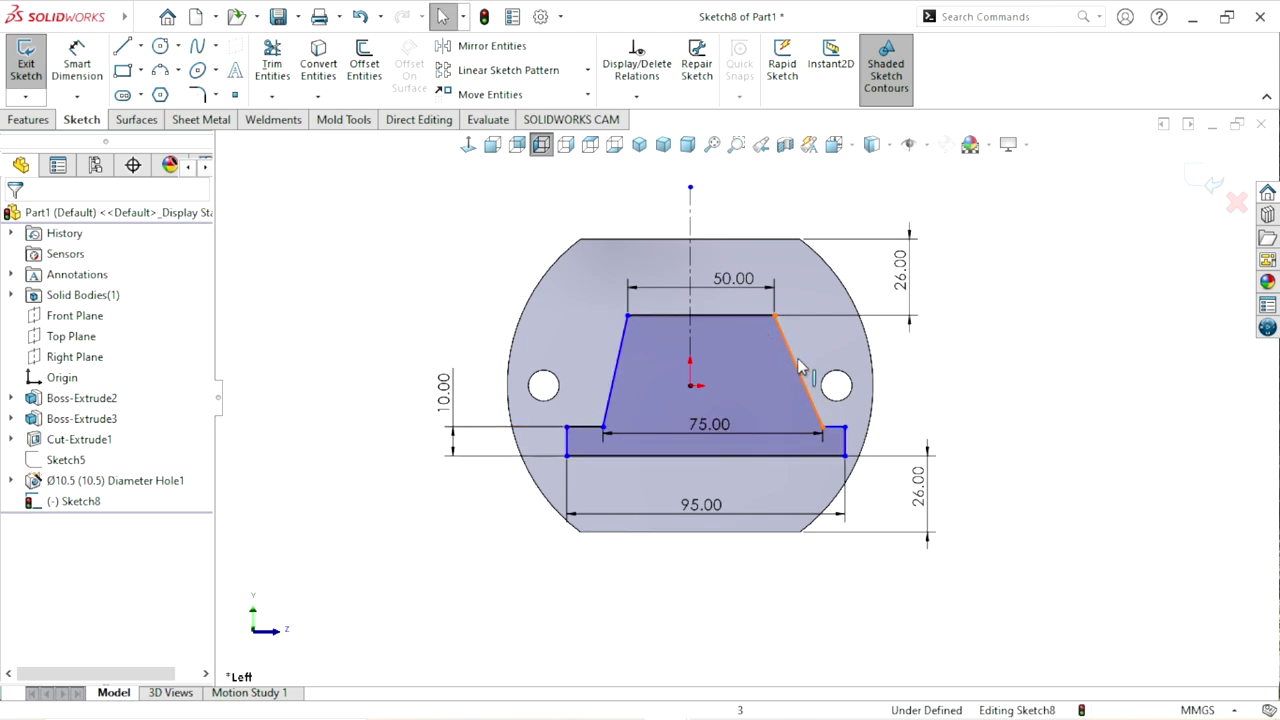
- Add an Equal relation between the trapezoid's left and right slanted sides
left_click(797, 362)
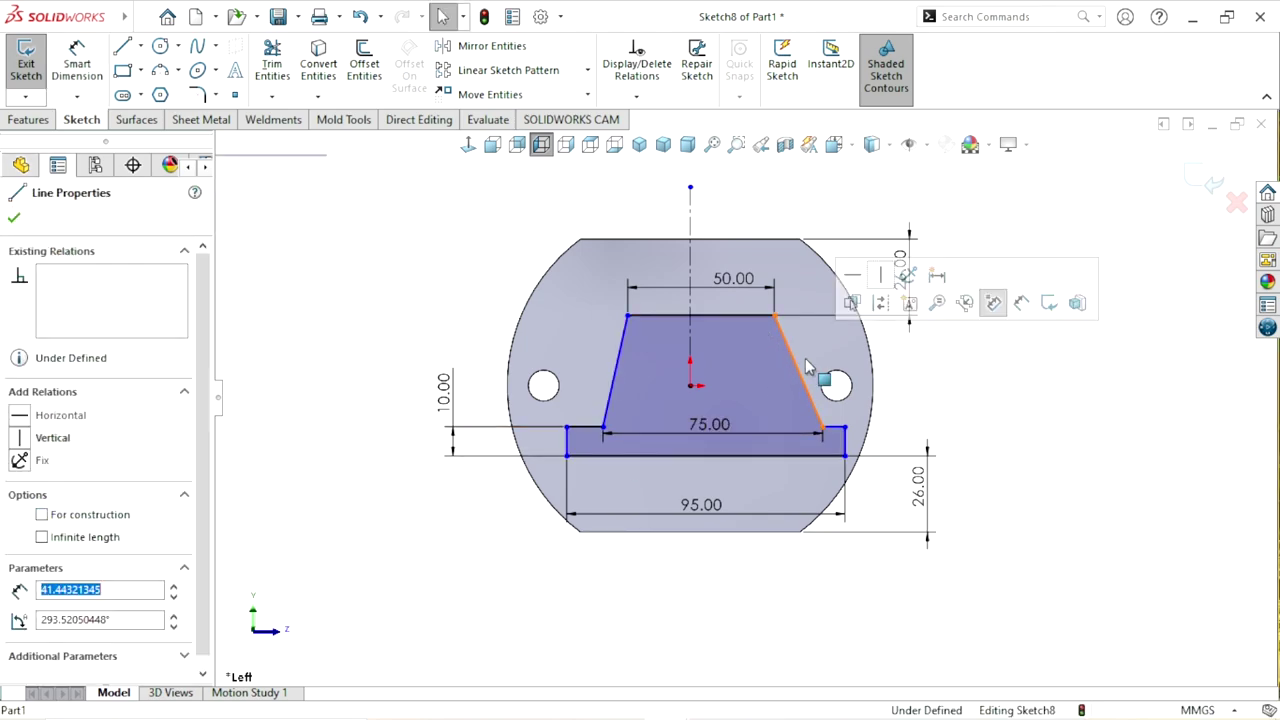
left_click(618, 375, "ctrl")
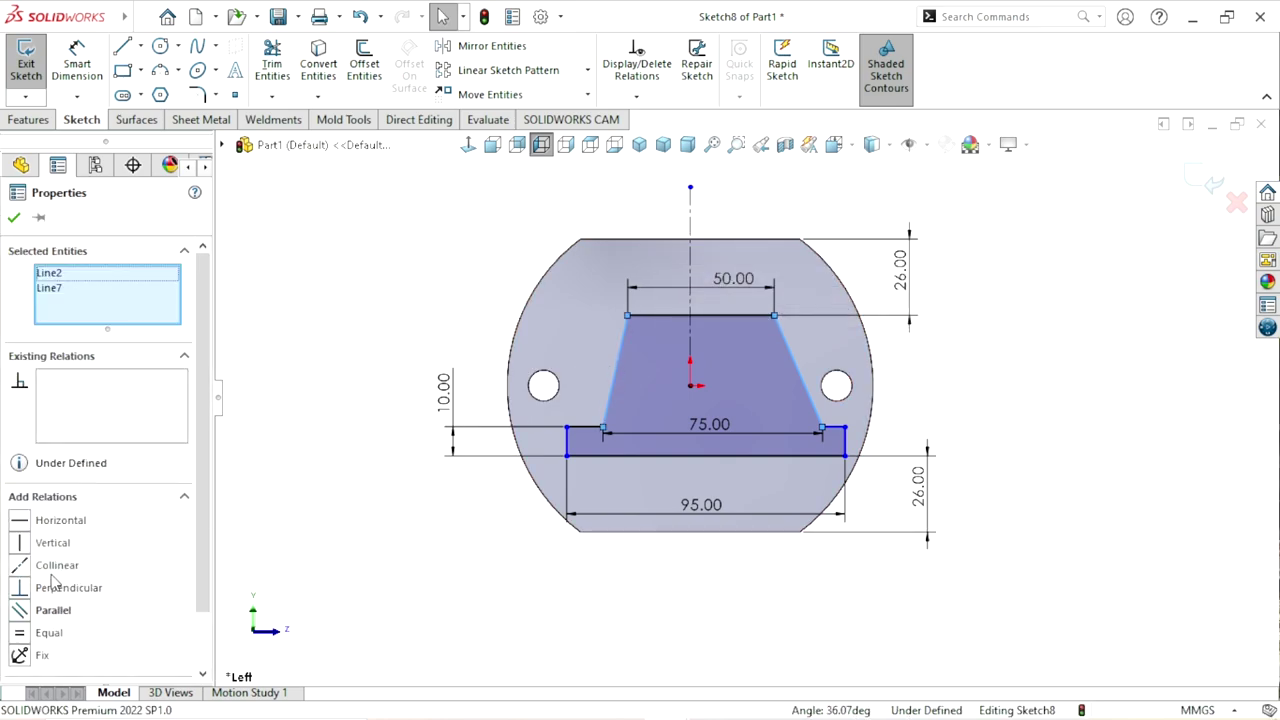
left_click(27, 638)
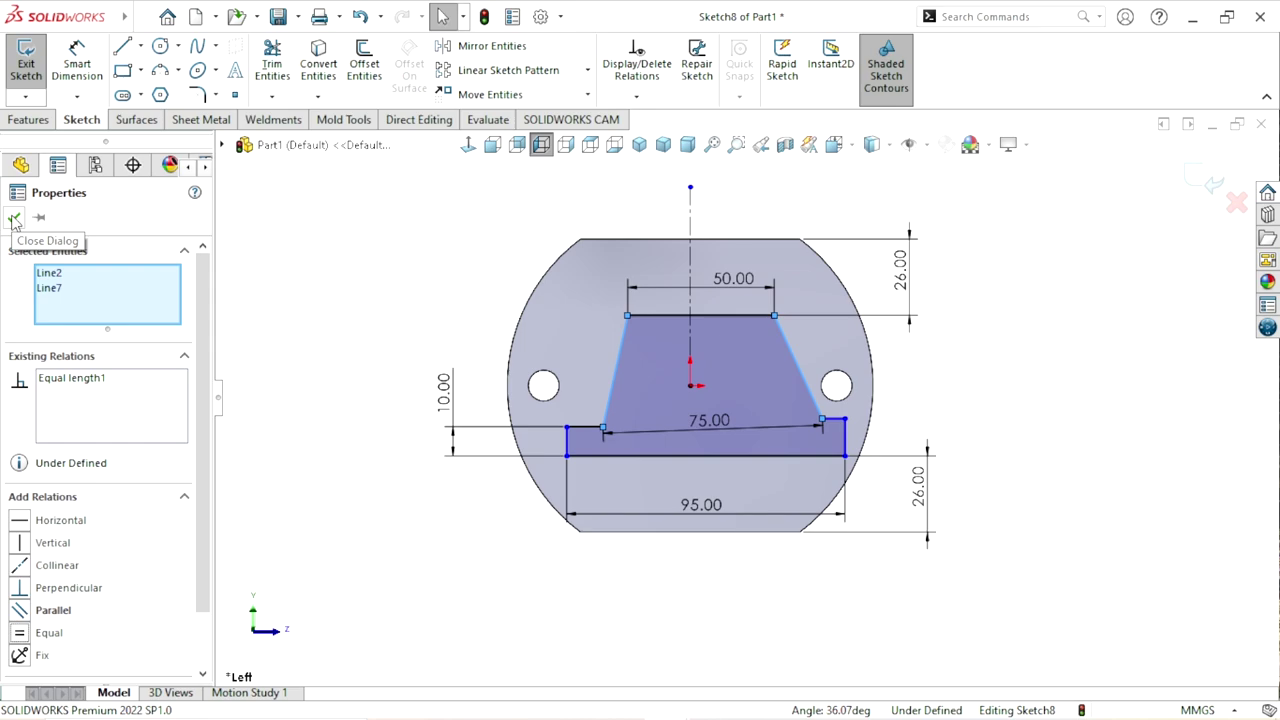
left_click(14, 220)
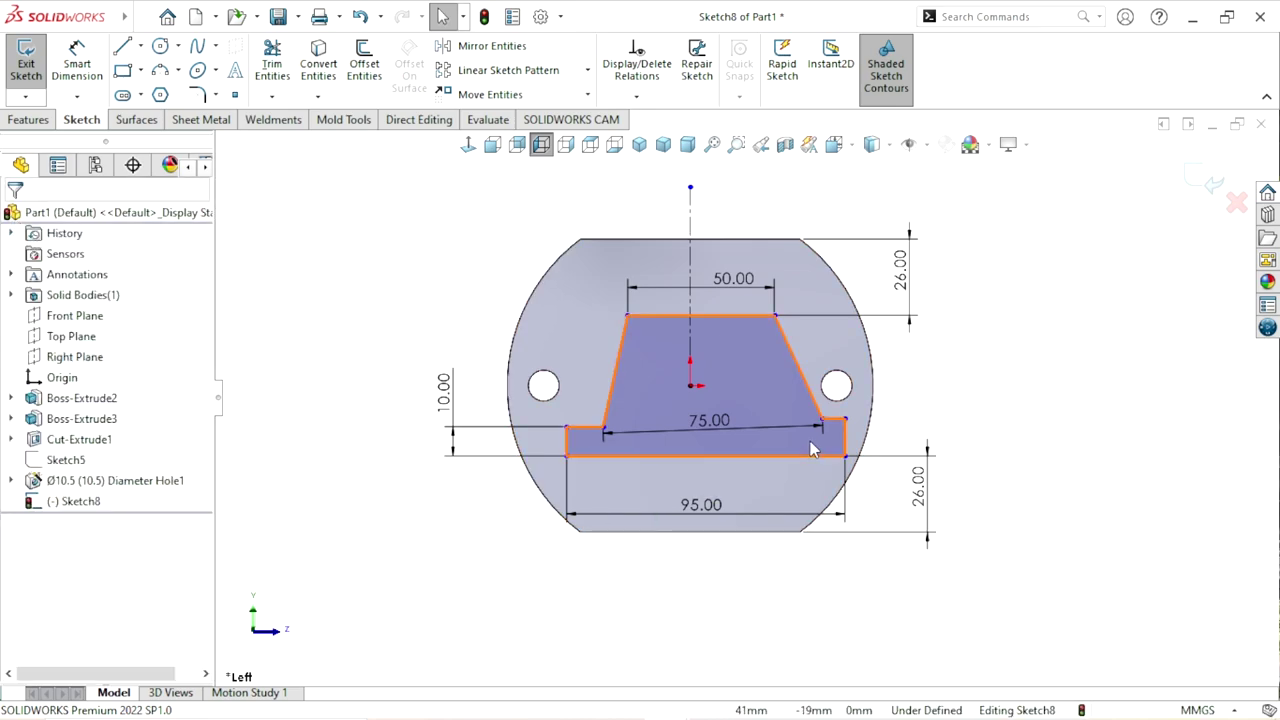
- Add an Equal relation between the left and right vertical step edges
scroll(776, 483, "down", 2)
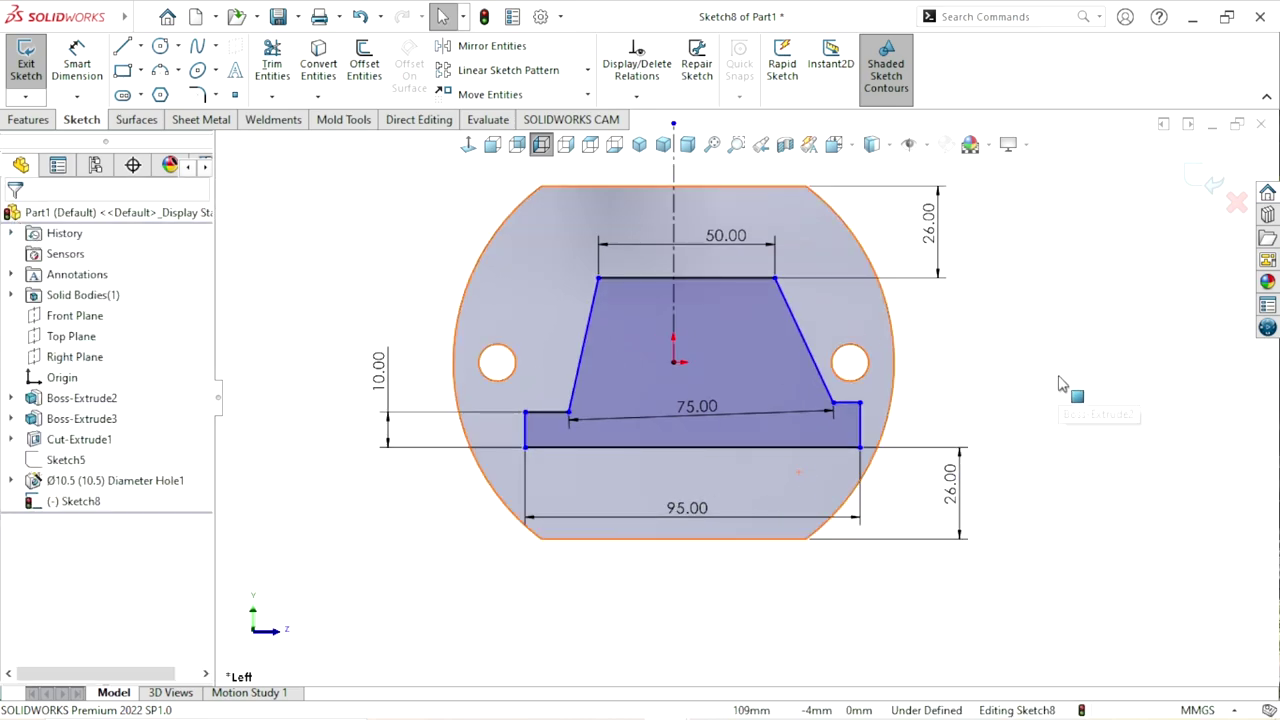
left_click(527, 438)
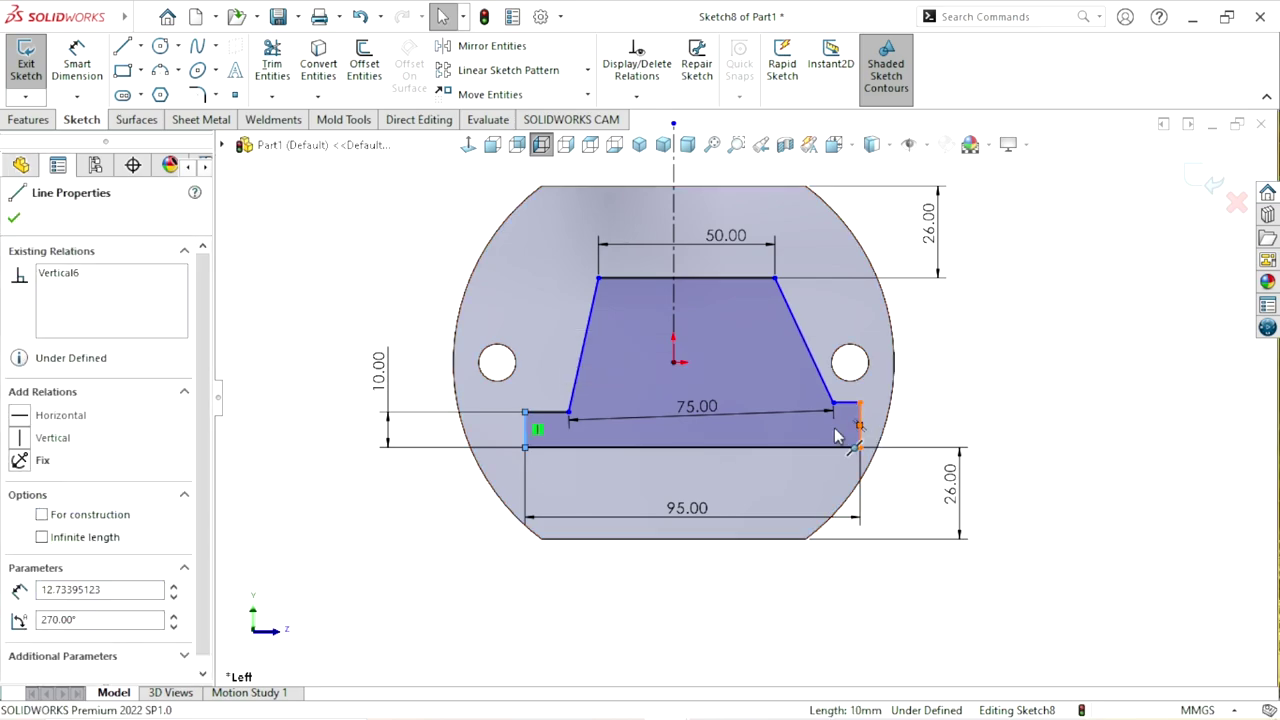
left_click(861, 445, "ctrl")
left_click(905, 420)
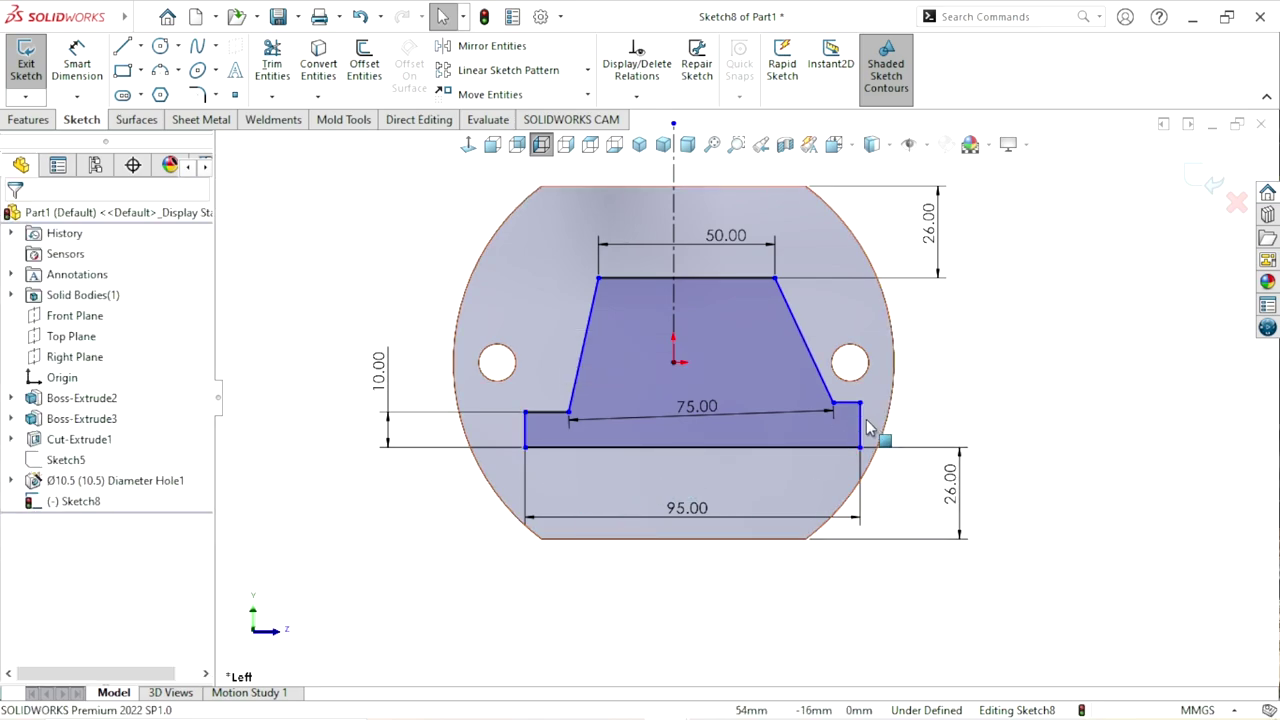
left_click(861, 425)
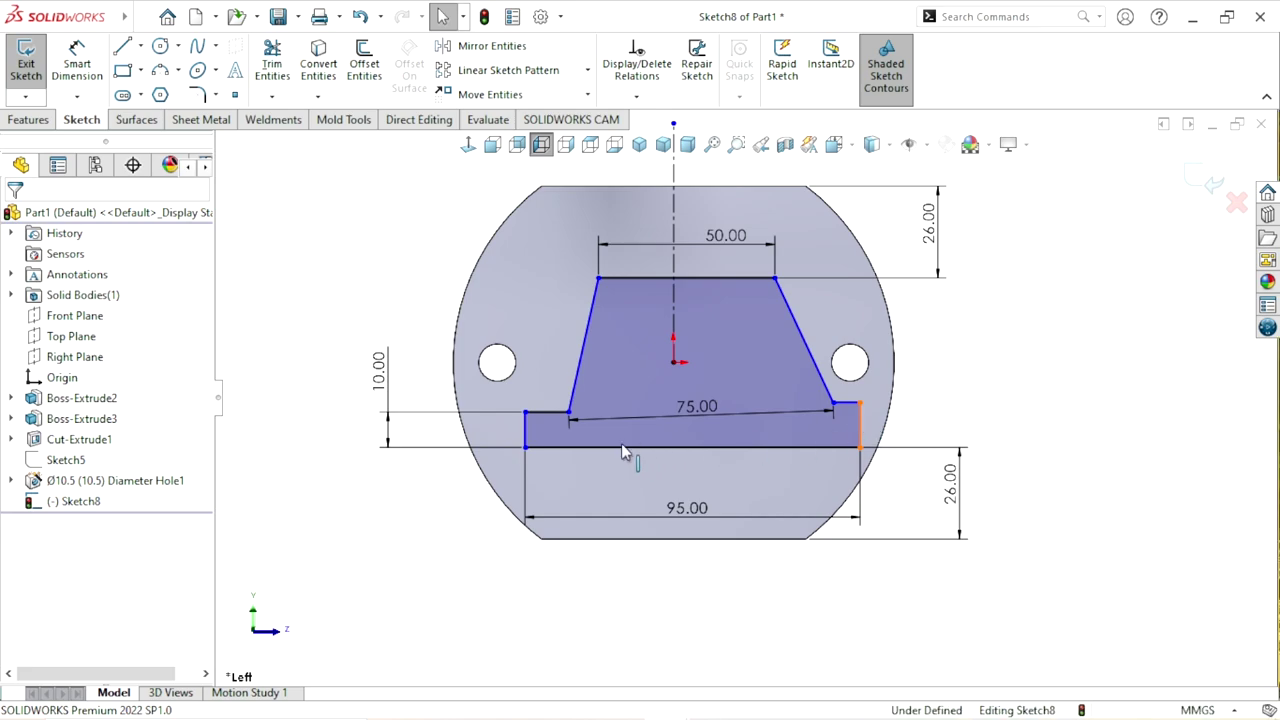
left_click(525, 430, "ctrl")
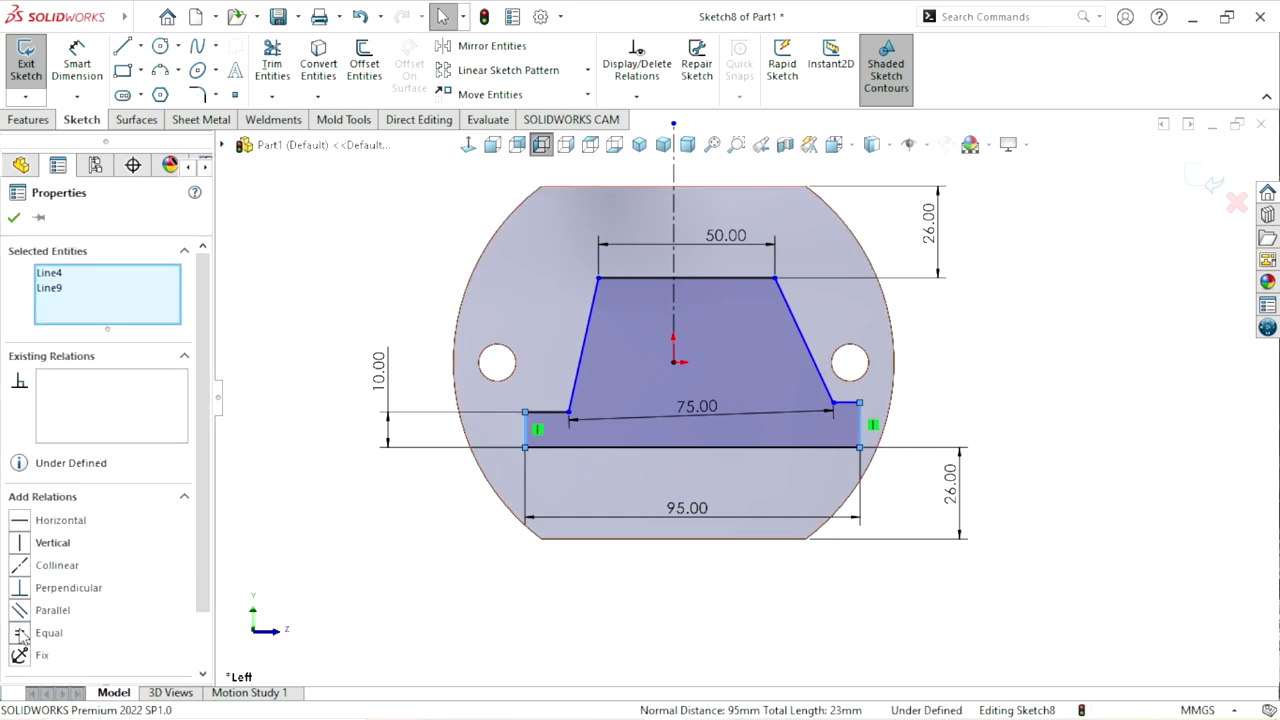
left_click(20, 220)
scroll(714, 430, "up", 2)
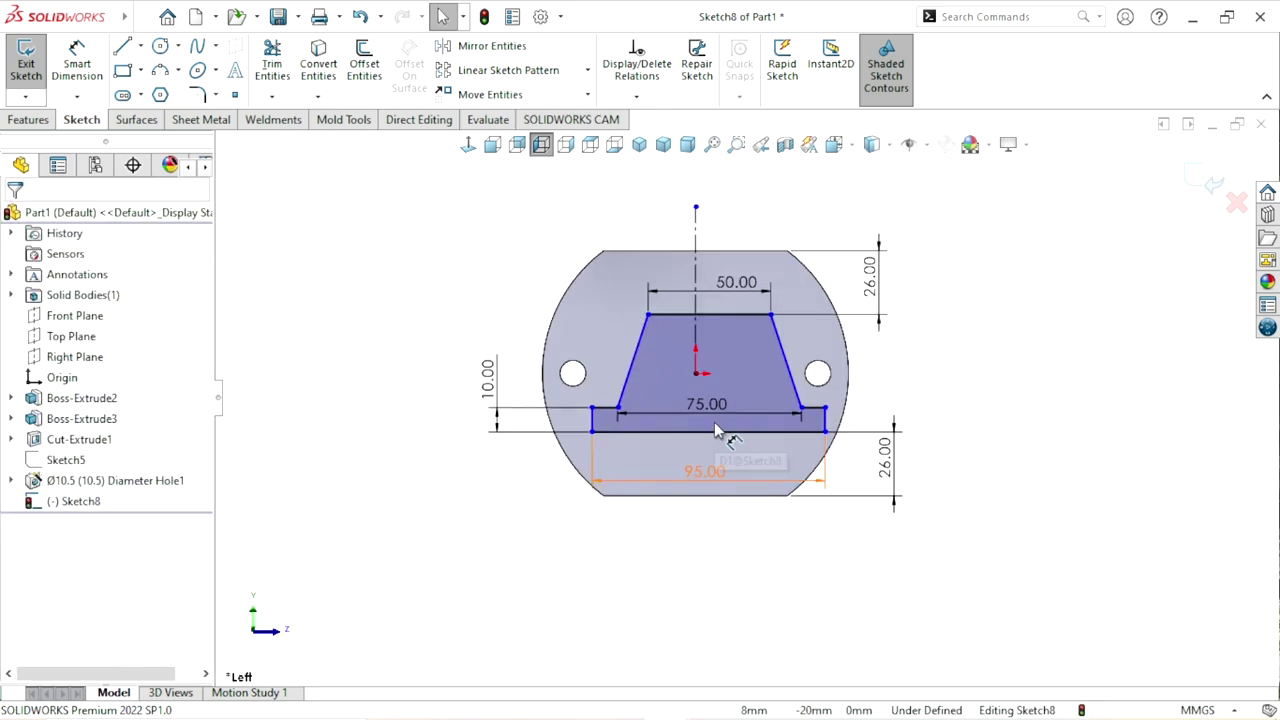
scroll(714, 430, "down", 2)
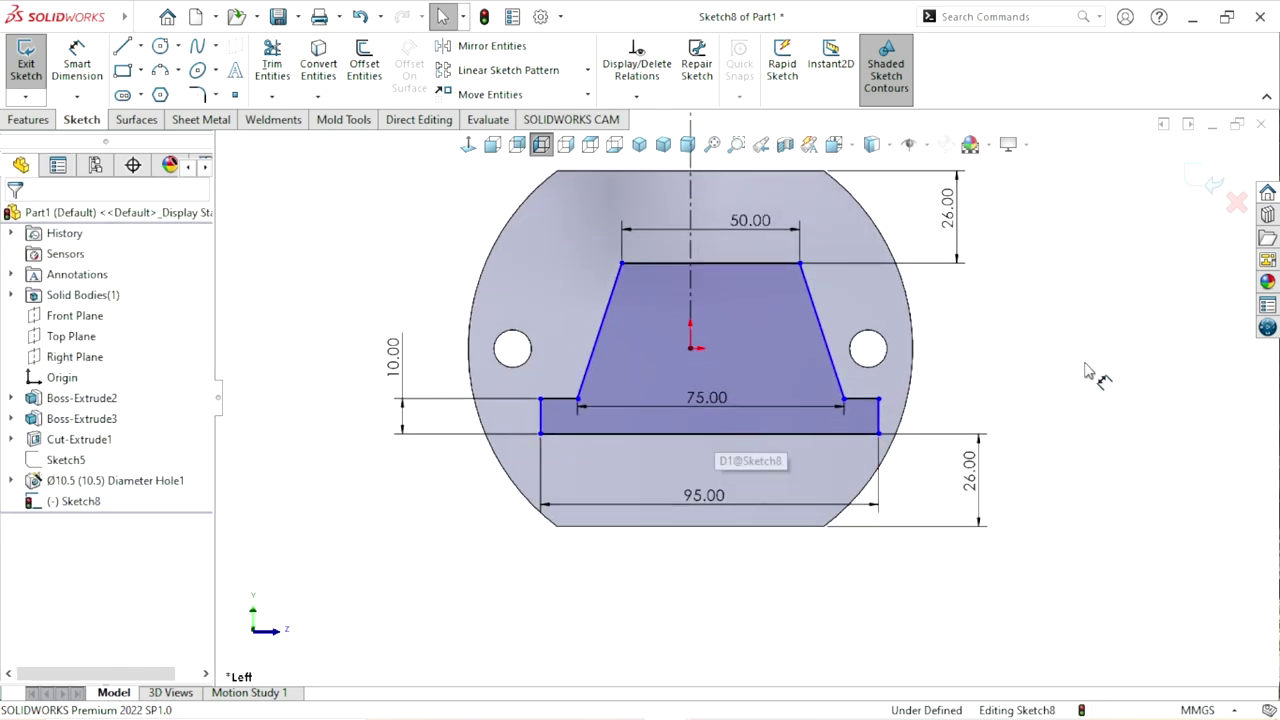
- Make the two slanted sides symmetric about the vertical centerline
left_click(816, 315)
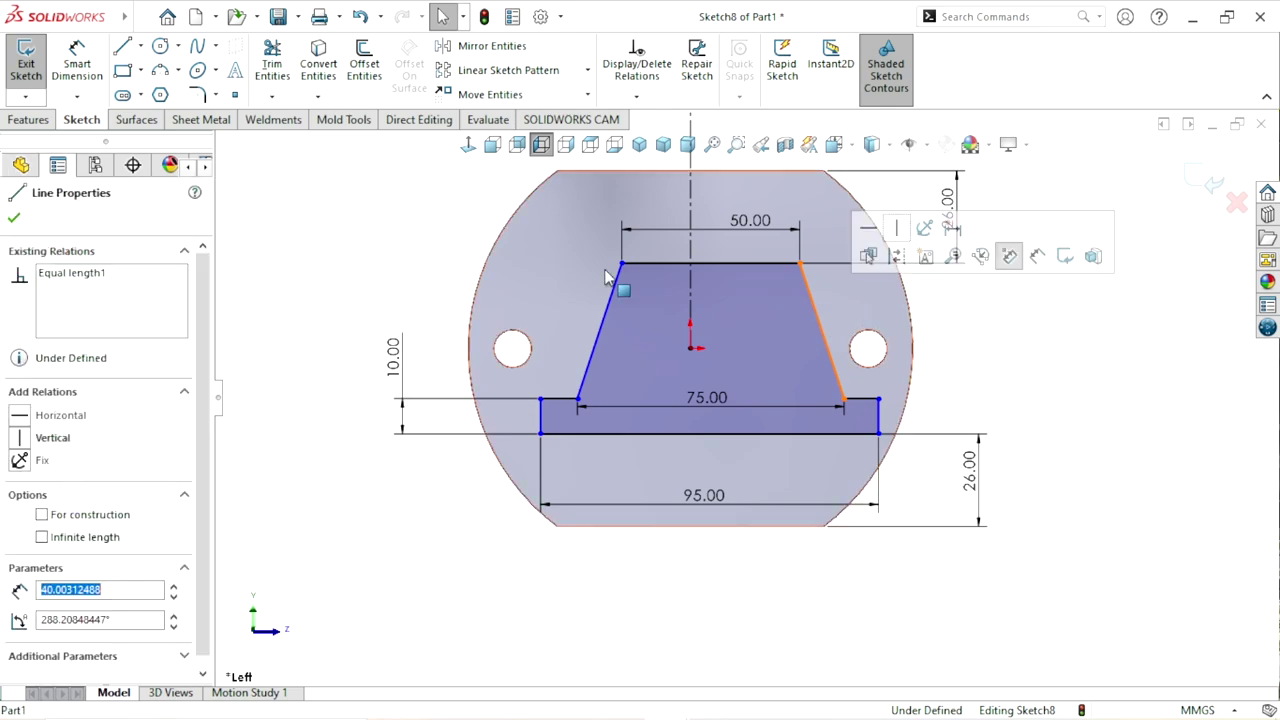
left_click(598, 345, "ctrl")
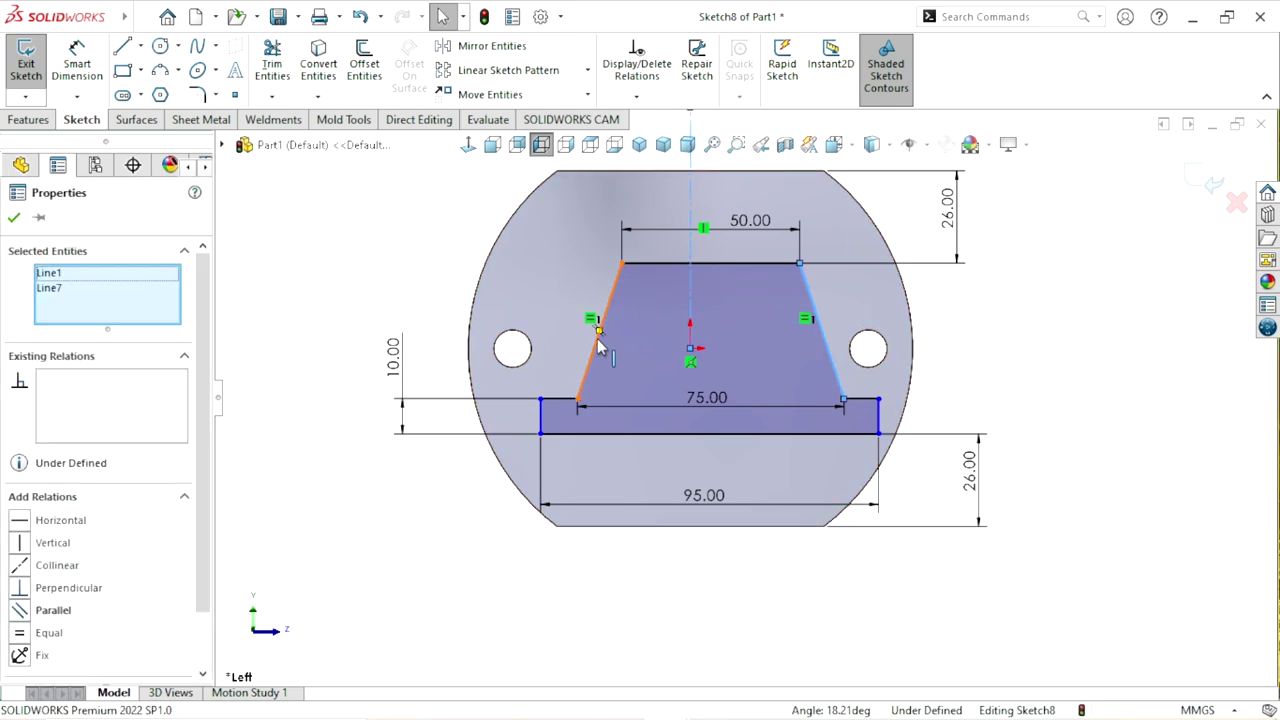
left_click(597, 350, "ctrl")
left_click(592, 360, "ctrl")
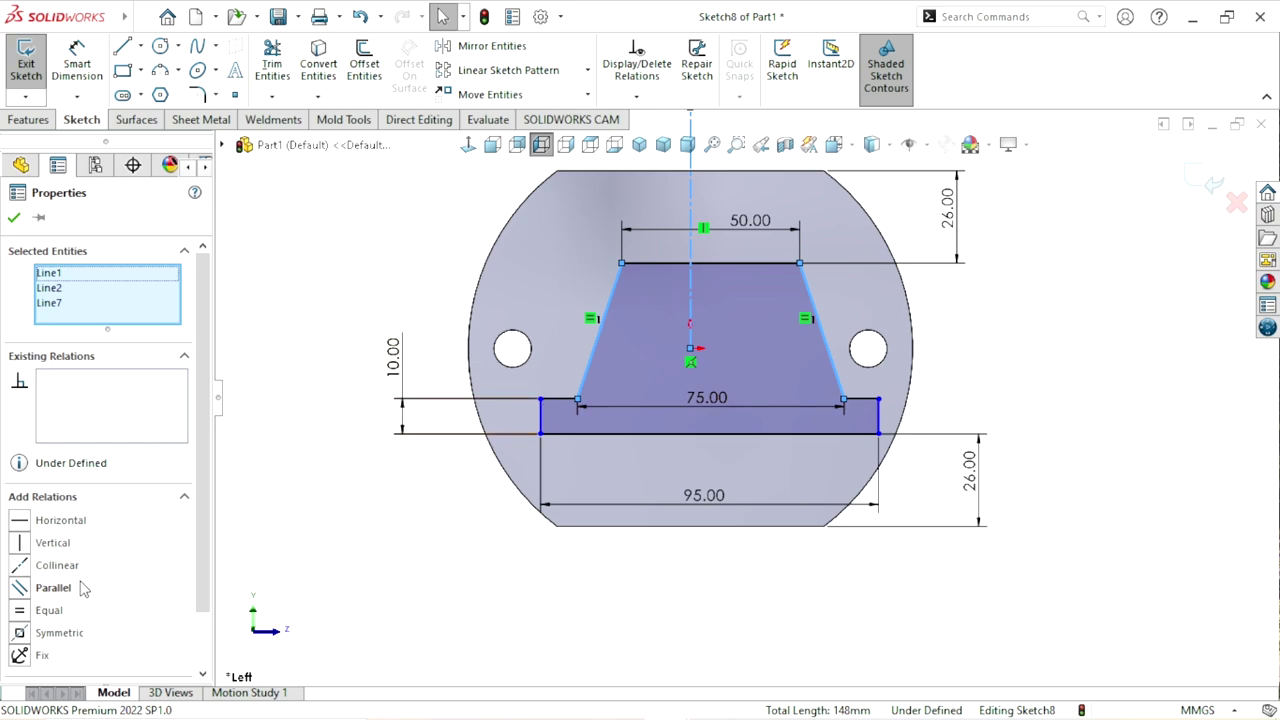
left_click(22, 636)
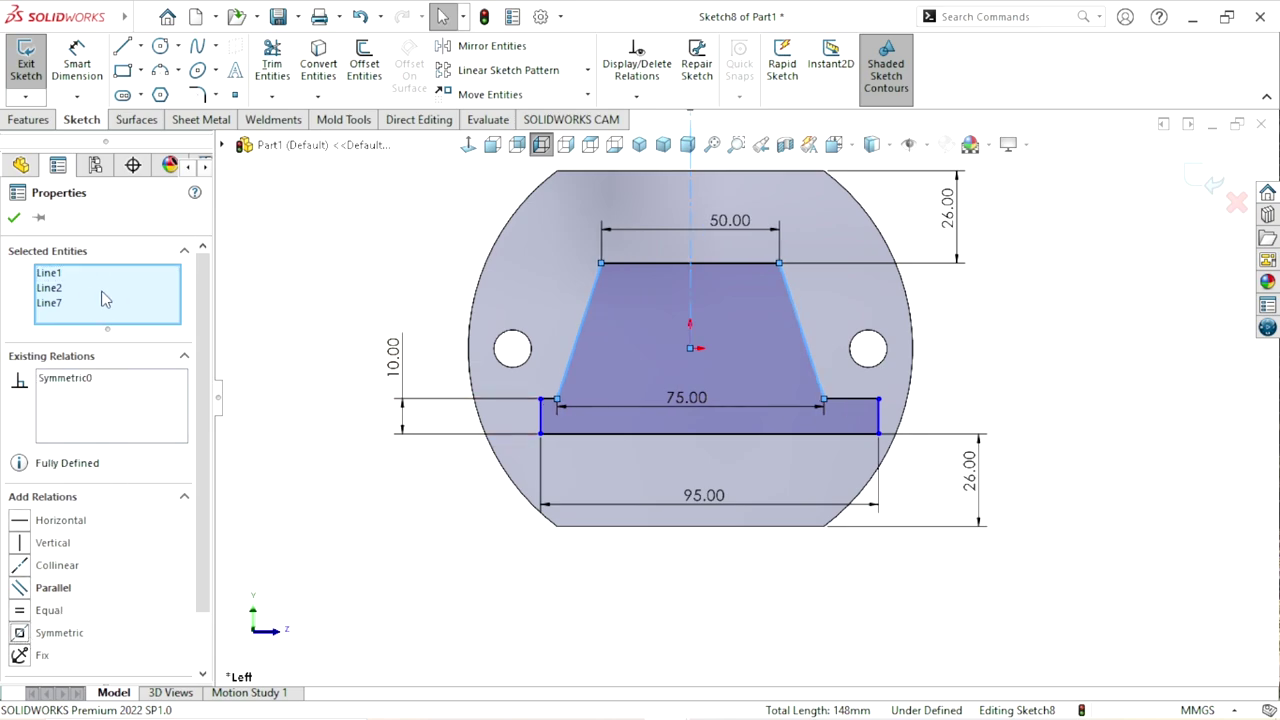
left_click(14, 219)
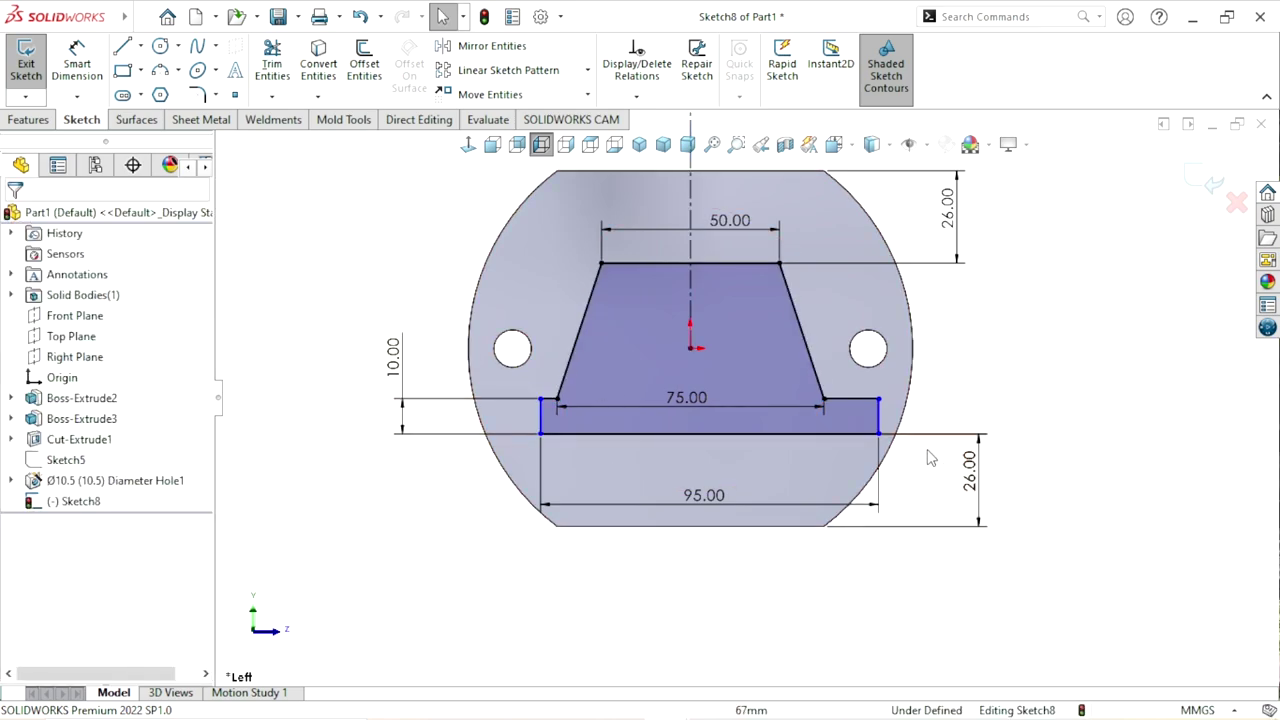
- Make the two vertical step edges symmetric about the centerline, fully defining the sketch
left_click(878, 418)
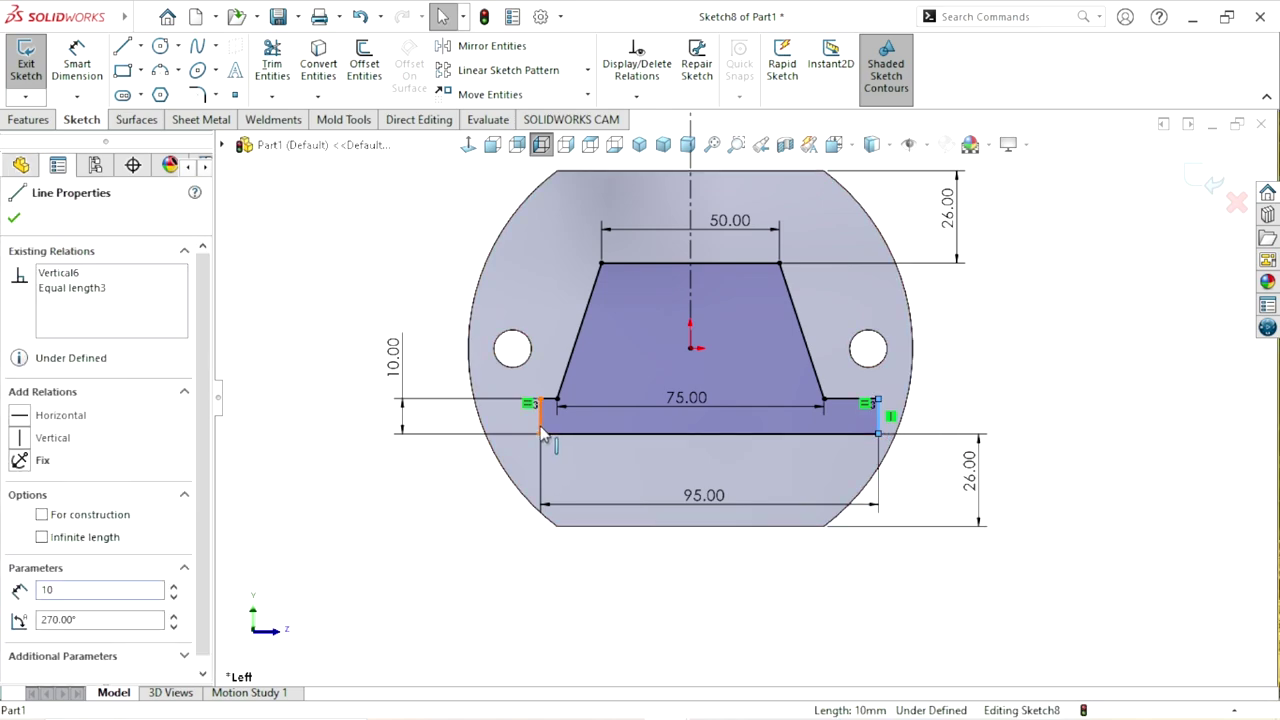
left_click(540, 418, "ctrl")
left_click(689, 275, "ctrl")
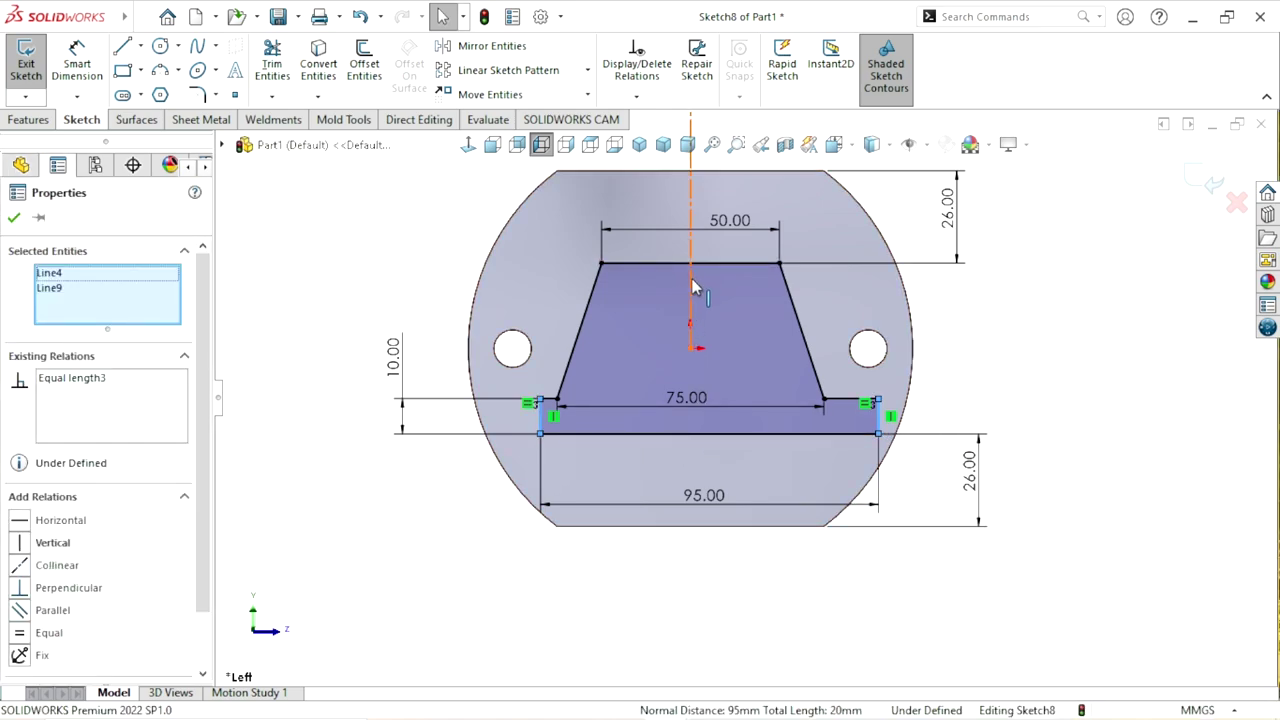
left_click(24, 630)
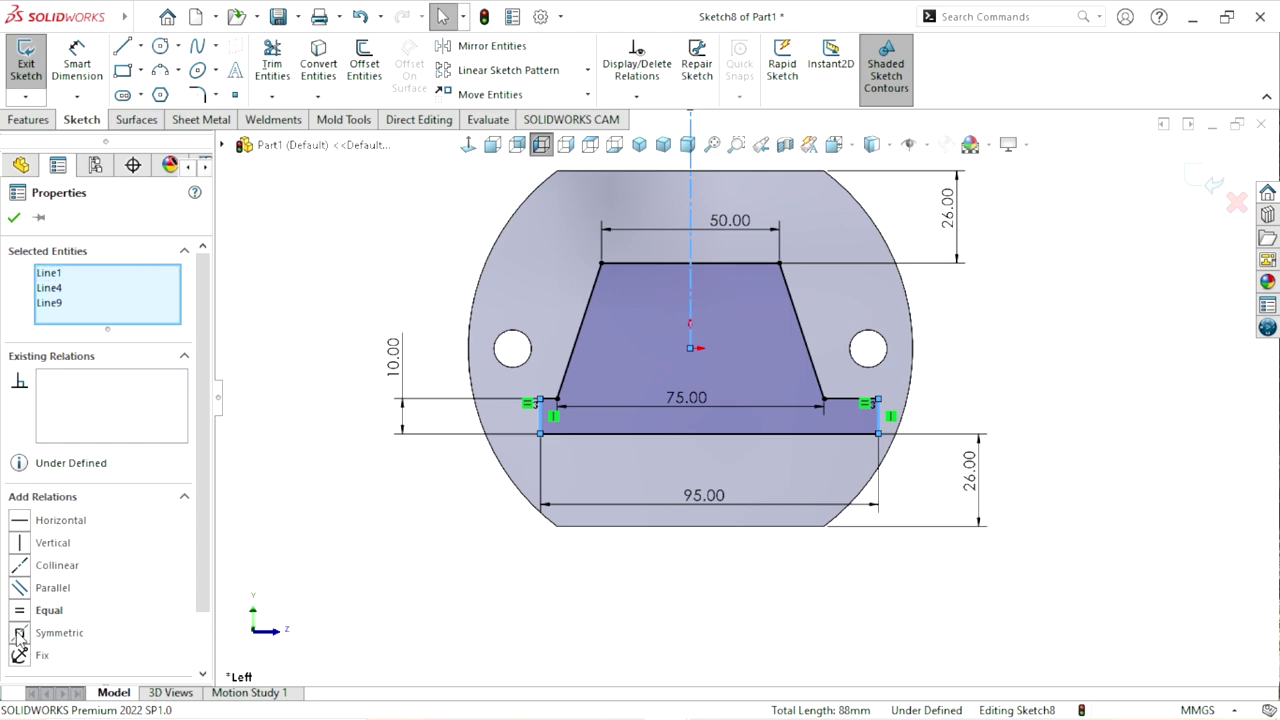
left_click(14, 218)
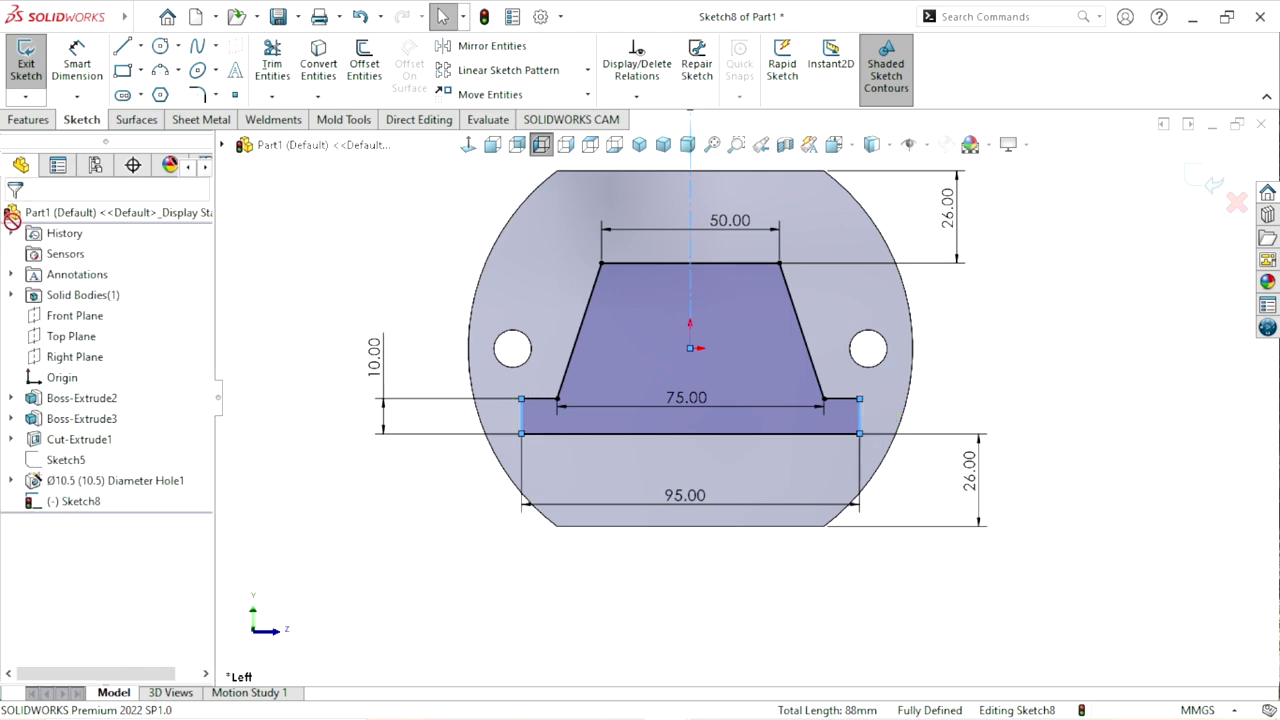
scroll(693, 360, "up", 3)
scroll(693, 360, "down", 1)
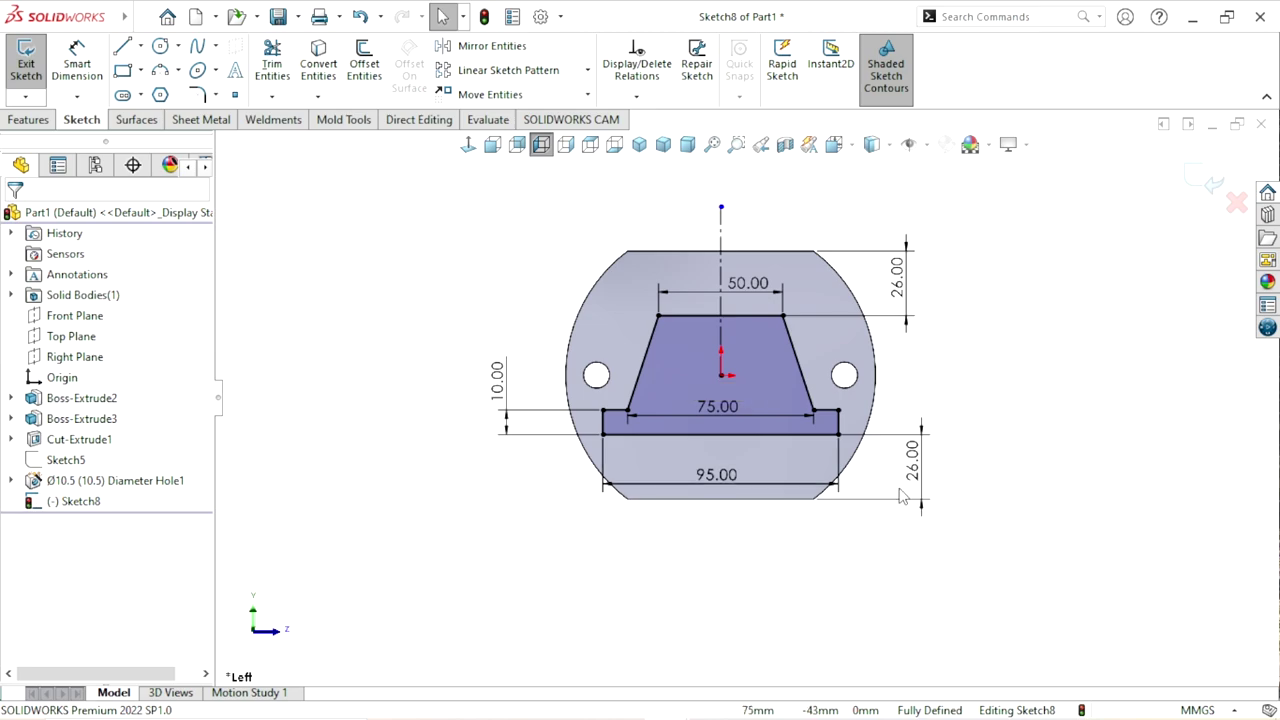
scroll(730, 375, "up", 1)
scroll(730, 370, "down", 1)
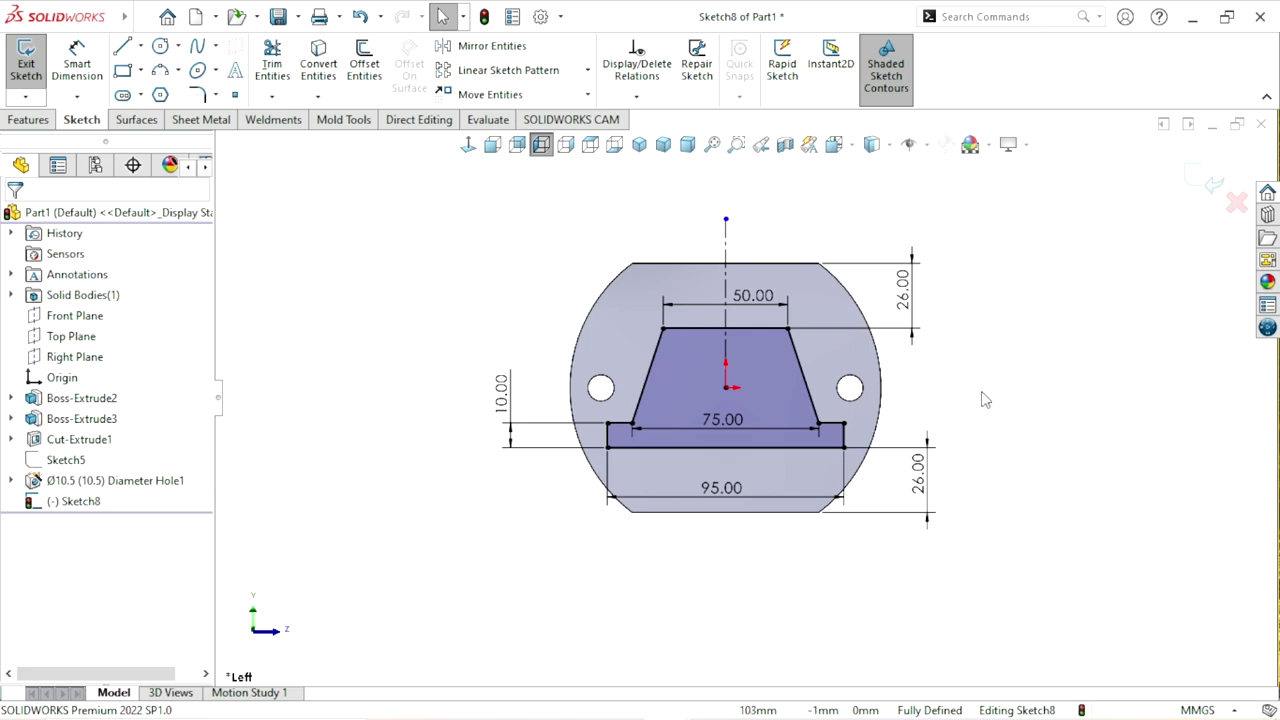
scroll(722, 462, "up", 1)
scroll(745, 425, "down", 1)
- Extrude the trapezoid sketch as a Blind boss 150 mm deep
left_click(29, 121)
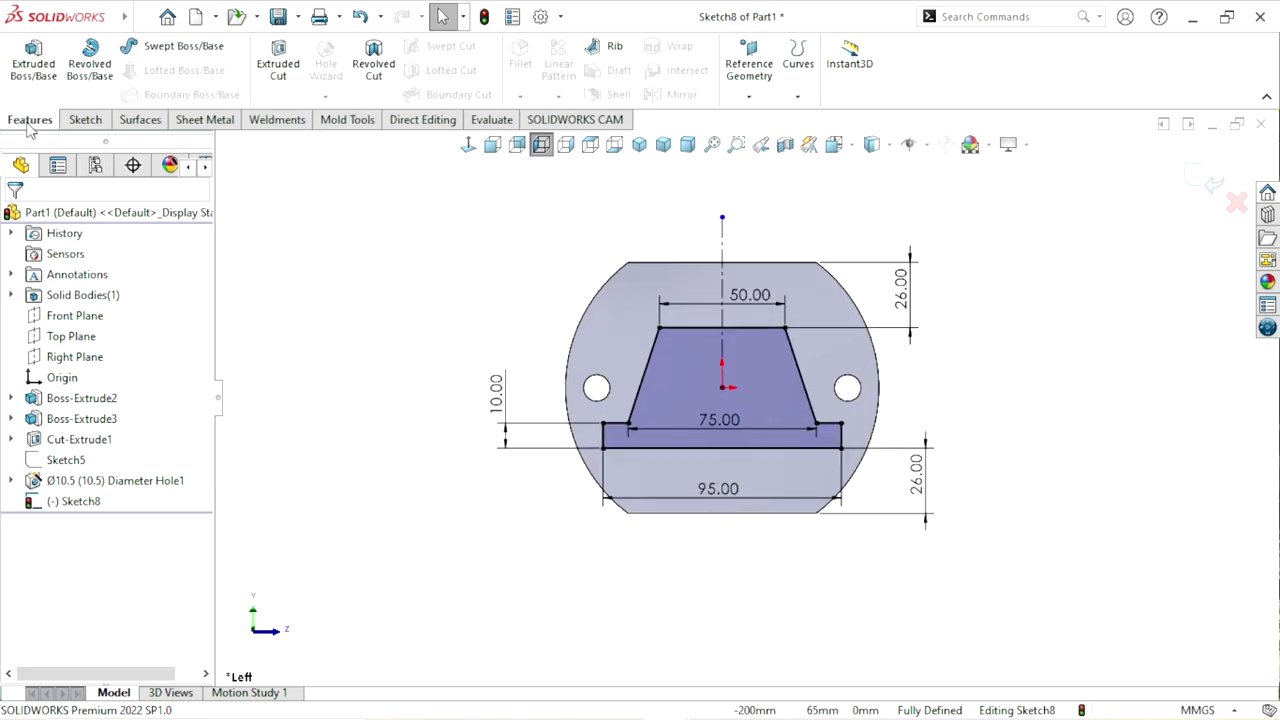
left_click(33, 70)
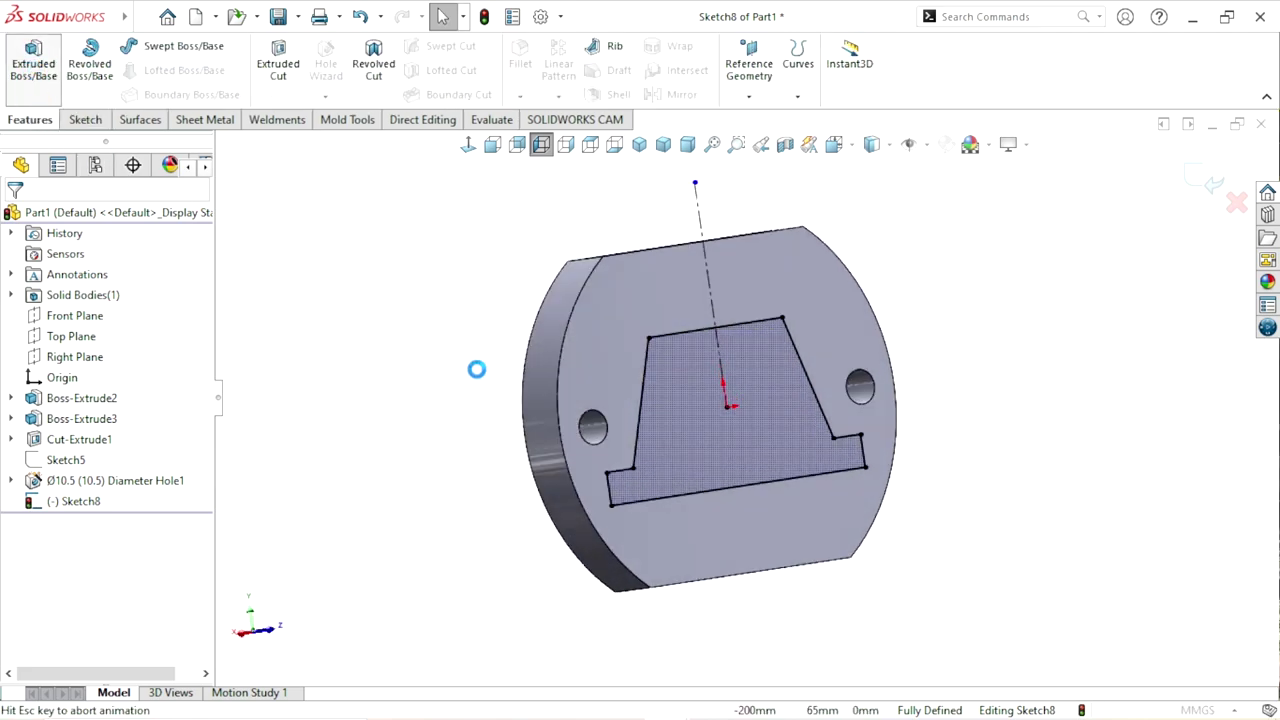
left_click(90, 334)
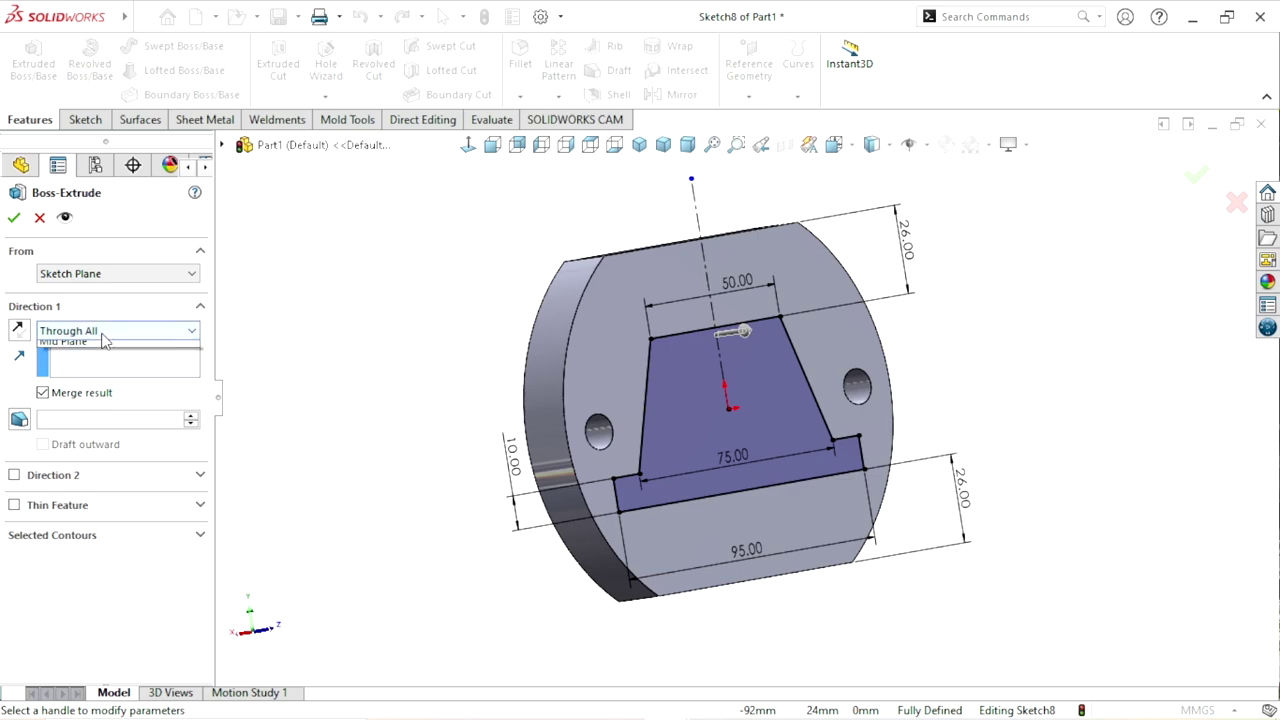
left_click(82, 349)
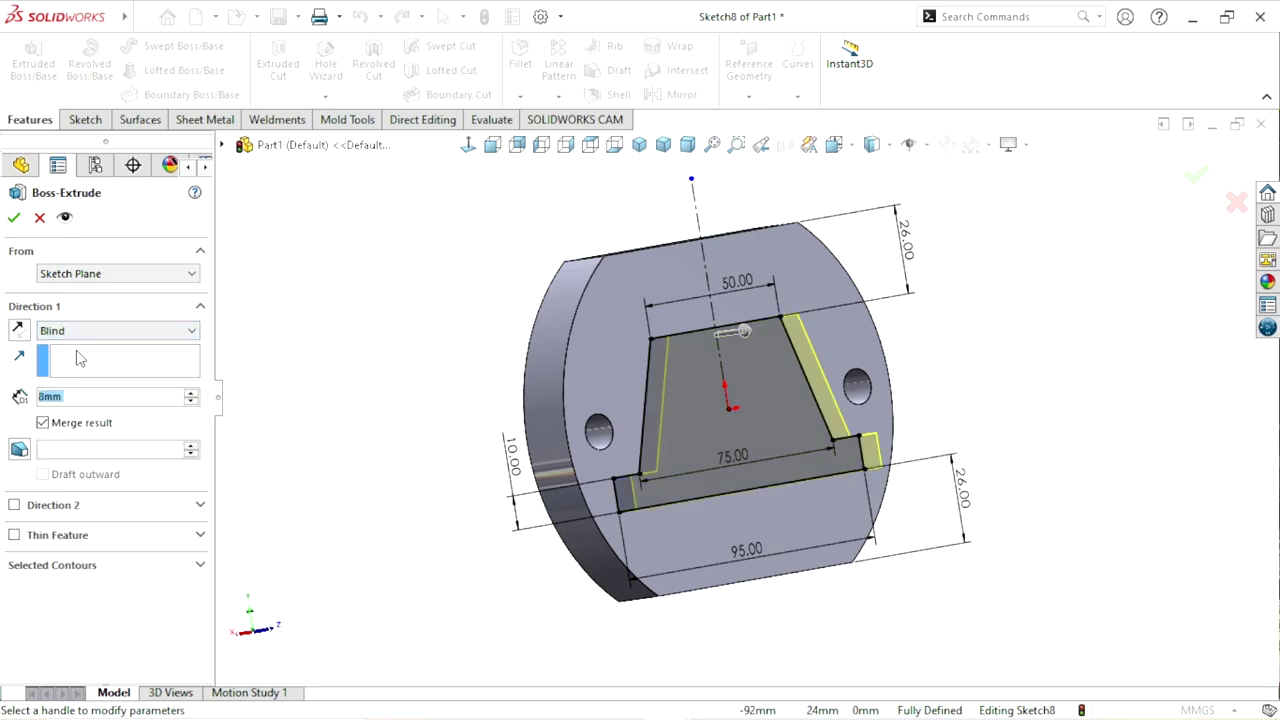
left_click(113, 397)
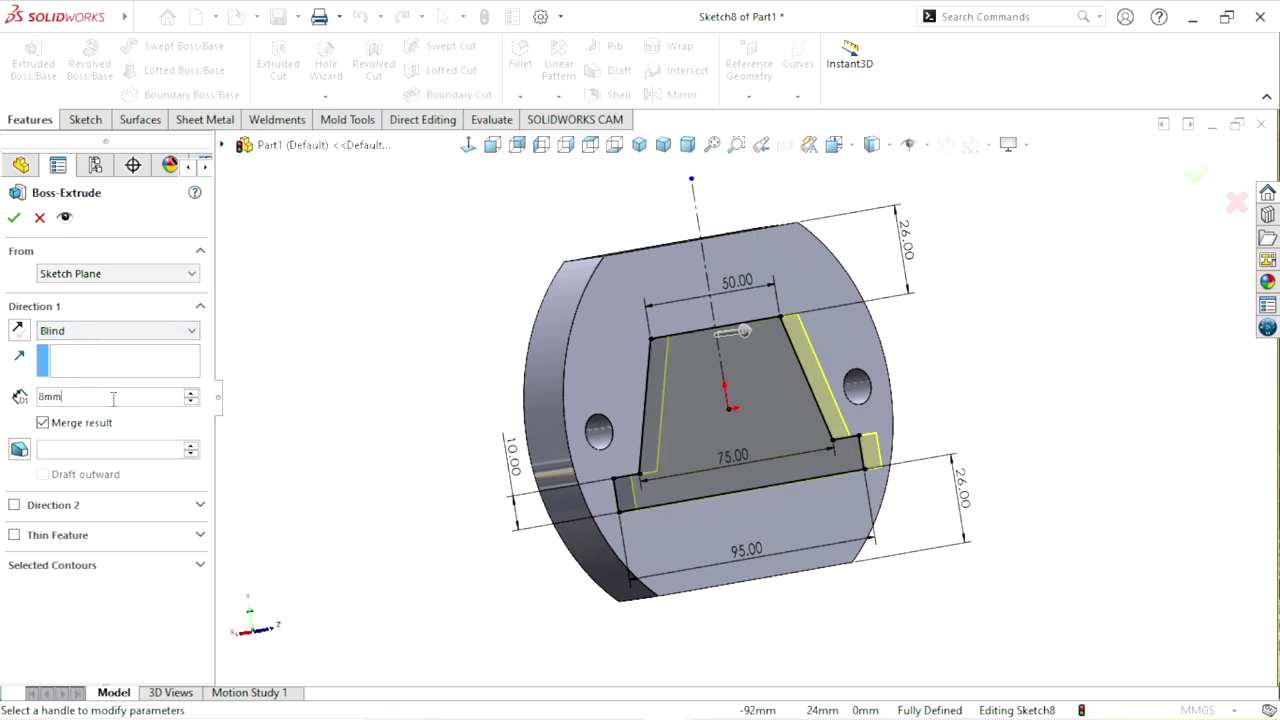
left_click_drag(113, 397, 3, 379)
type("150")
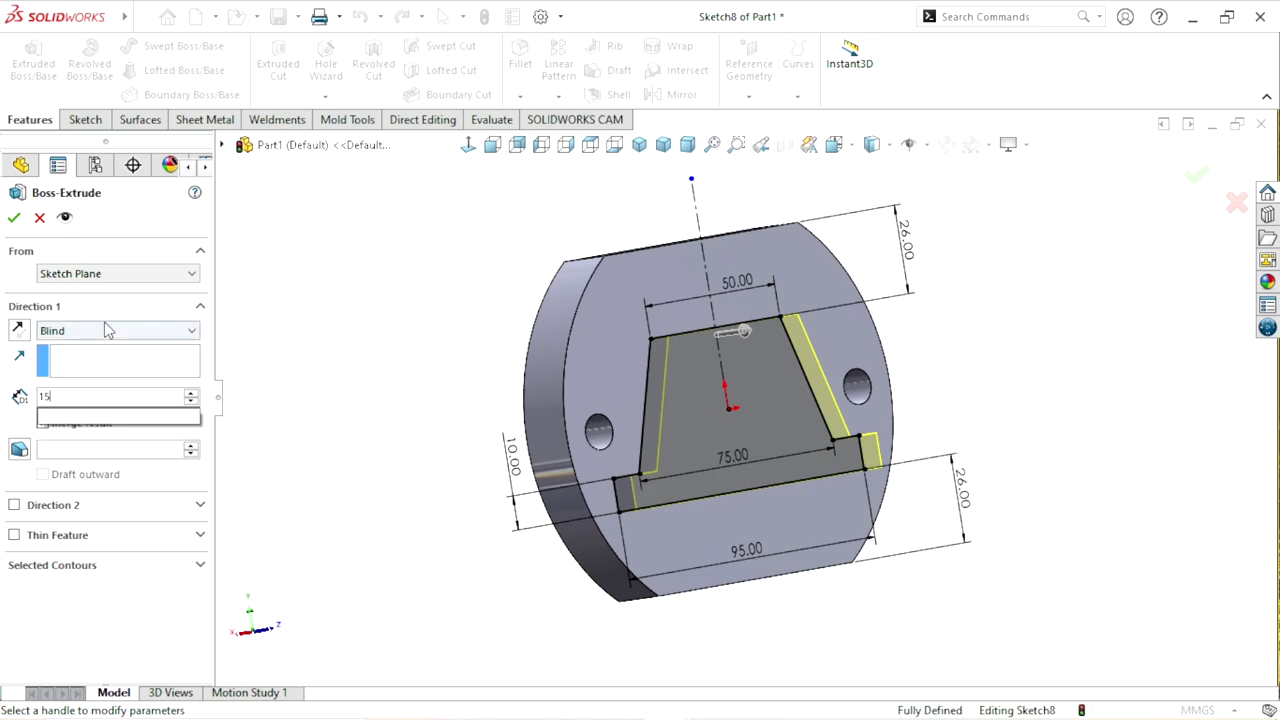
key("Return")
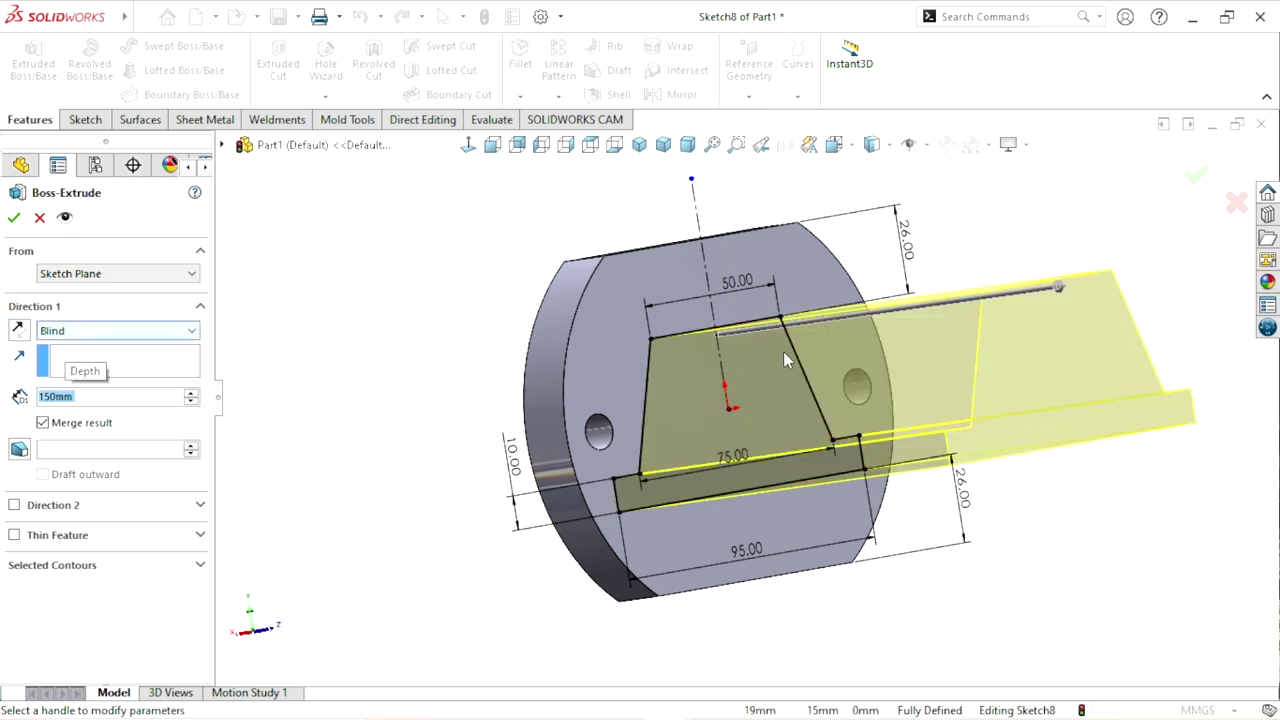
key("ctrl+7")
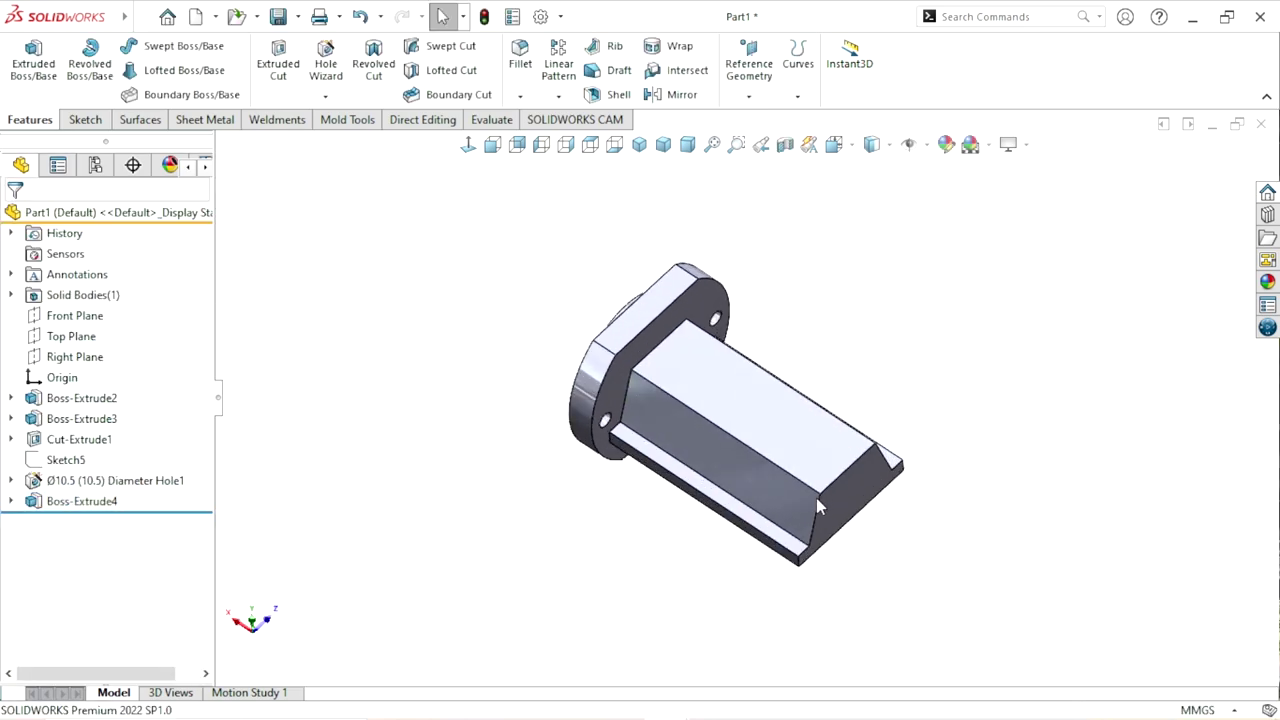
- Turn the part around and open a new sketch on the rail's far end face
mouse_move(817, 503)
middle_mouse_down()
mouse_move(728, 486)
mouse_move(771, 434)
mouse_move(757, 309)
mouse_move(730, 306)
mouse_move(814, 329)
mouse_move(814, 366)
mouse_move(766, 337)
middle_mouse_up()
key("f")
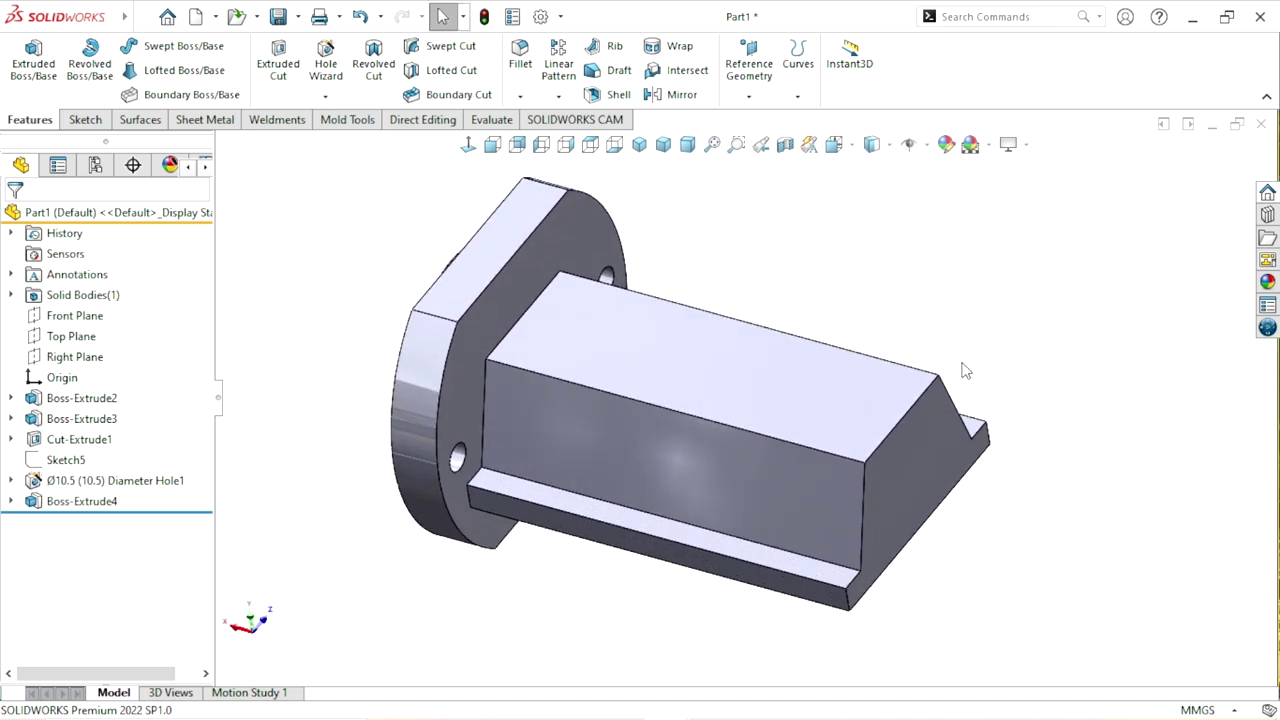
scroll(895, 430, "up", 3)
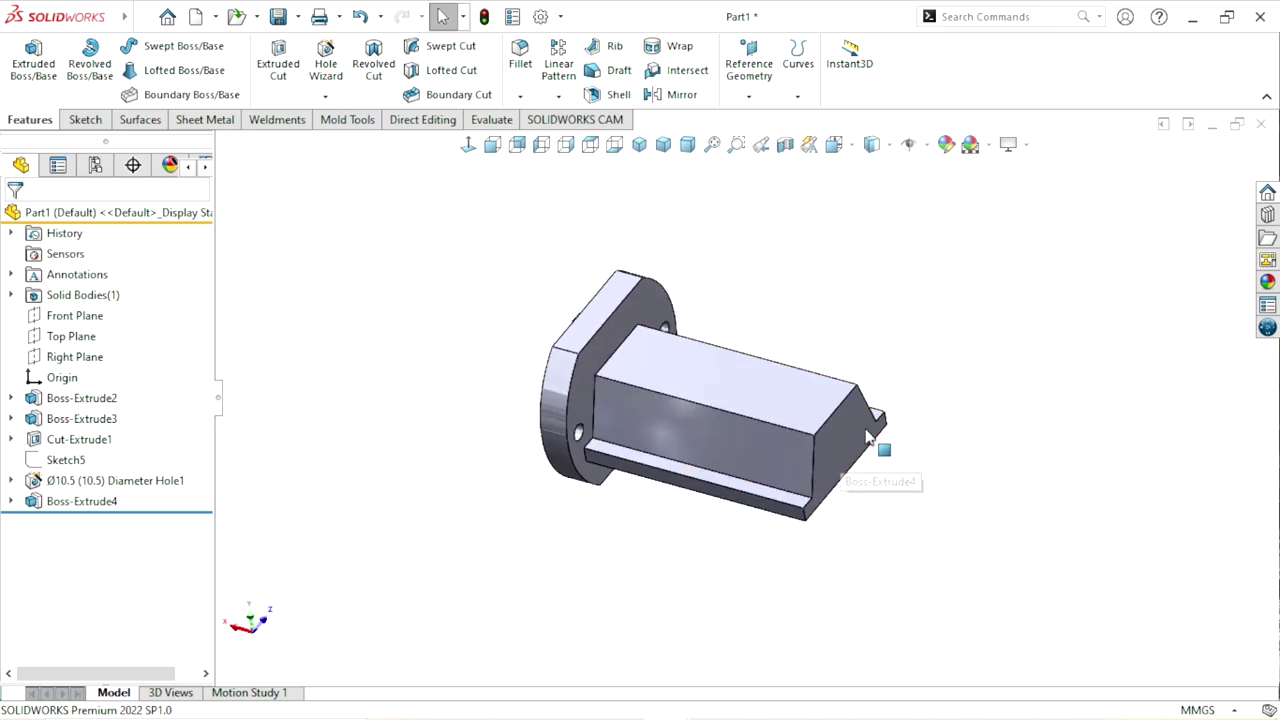
scroll(878, 465, "down", 2)
left_click(837, 463)
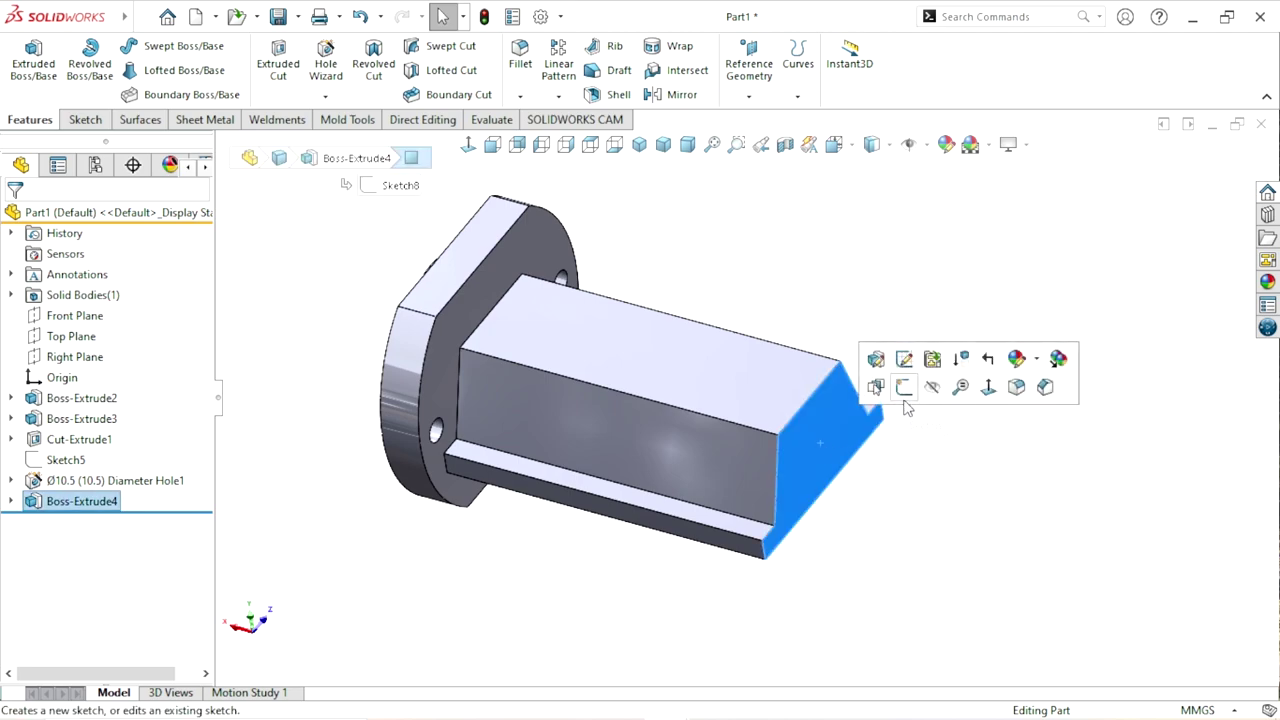
left_click(903, 397)
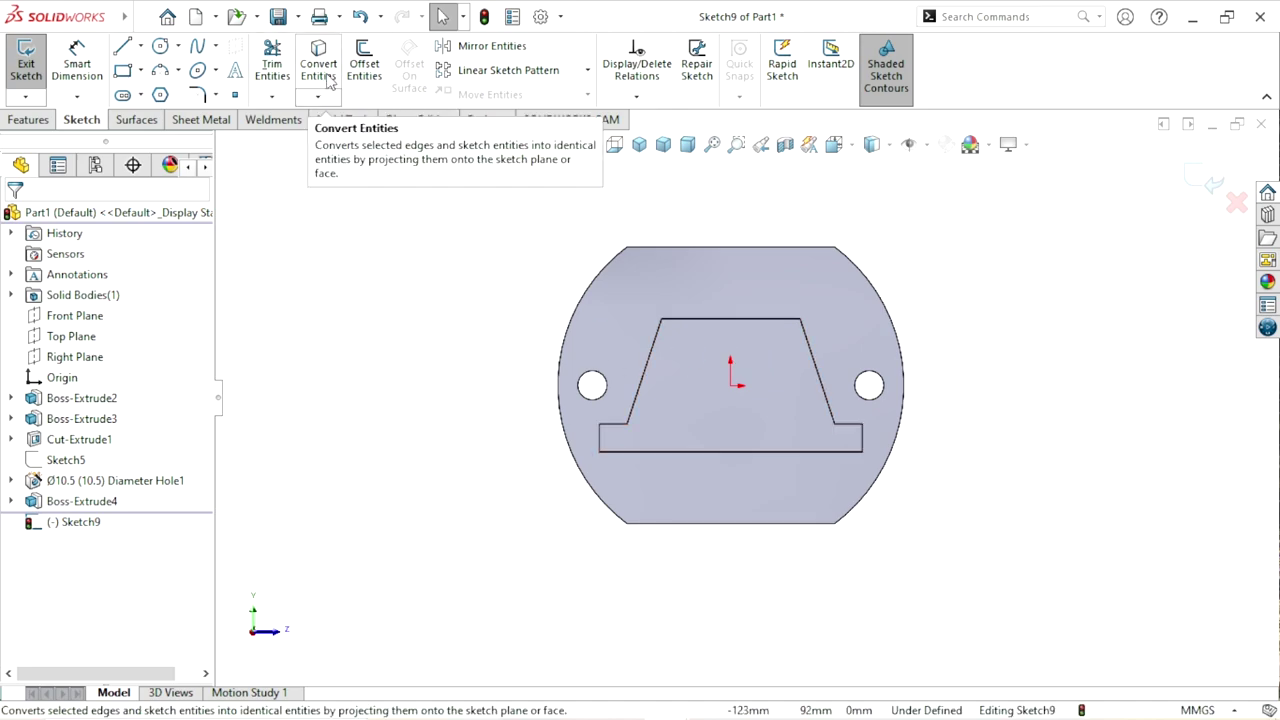
- Convert the end face's stepped trapezoid edges into Sketch9
left_click(322, 82)
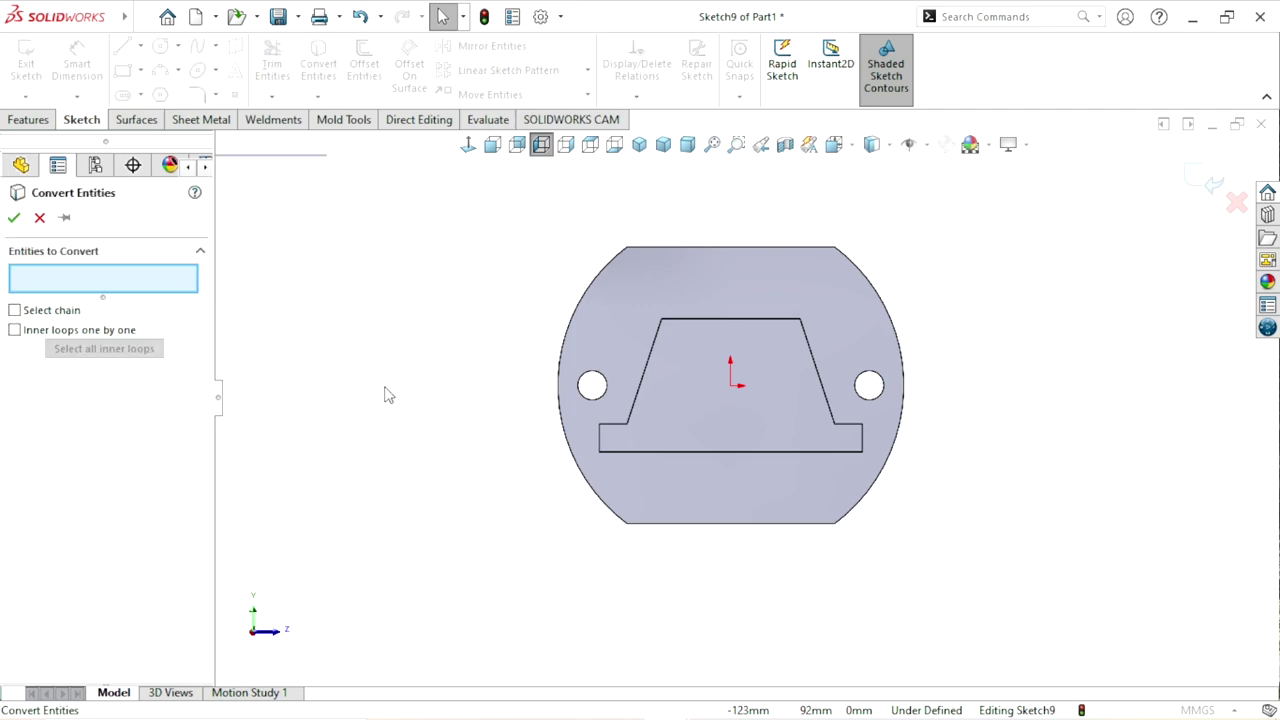
left_click(39, 217)
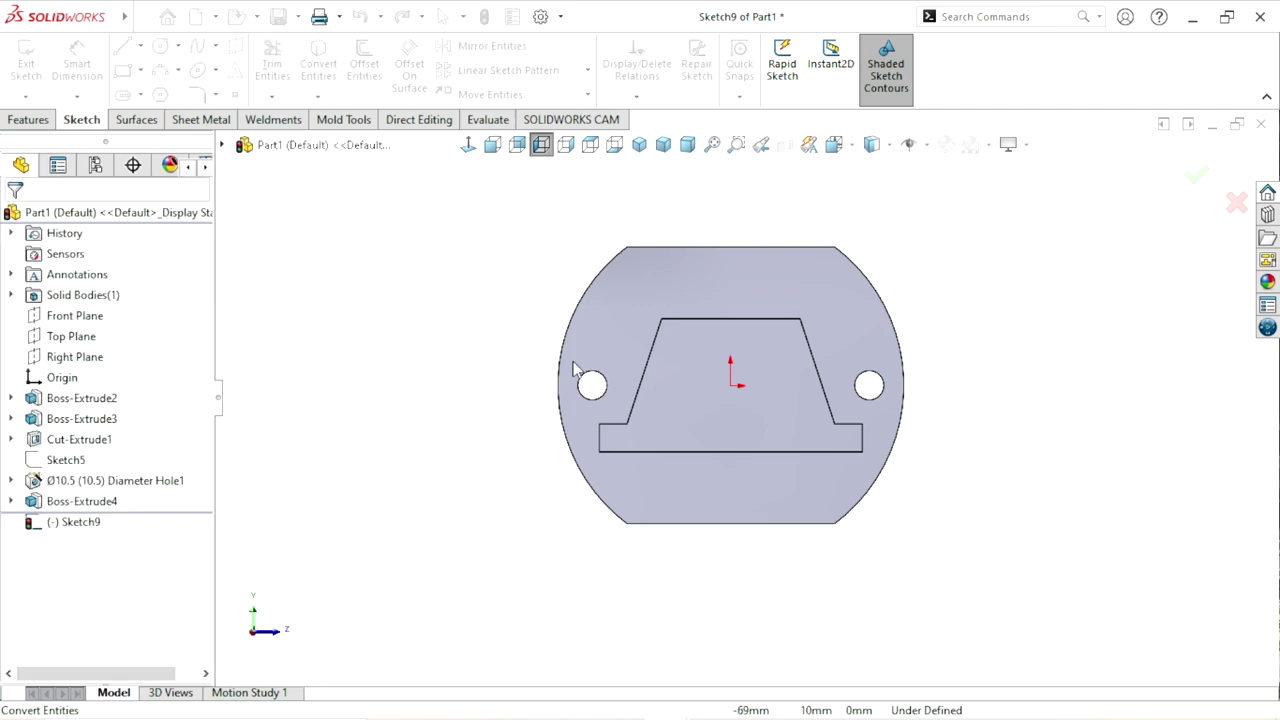
left_click(690, 365)
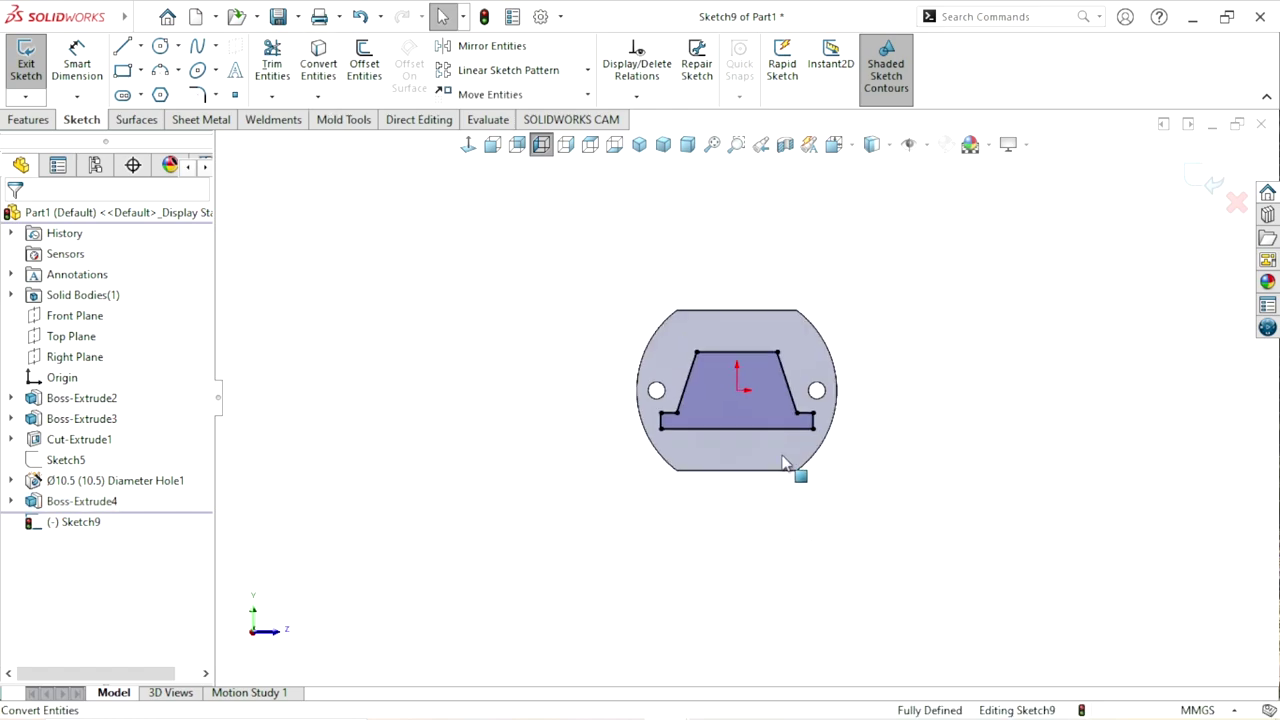
left_click(364, 68)
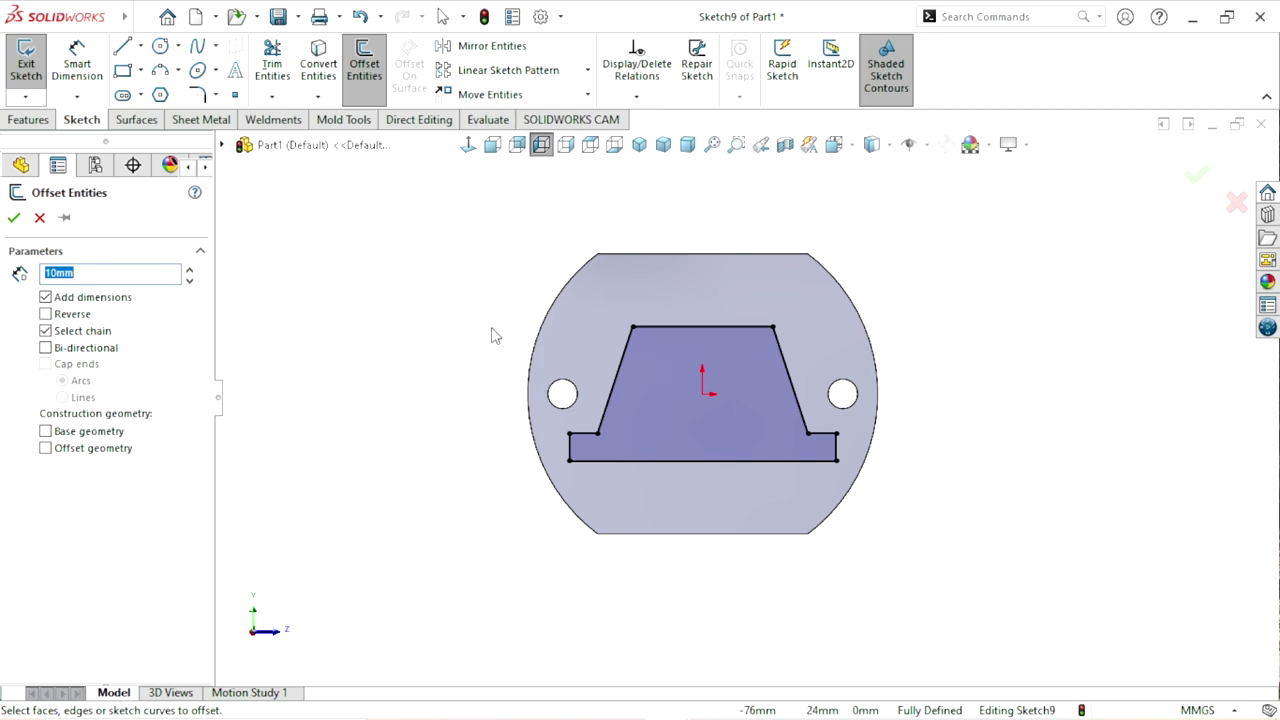
- Offset the top and both slanted edges 8 mm inward, with Select chain off and Reverse on
left_click(681, 331)
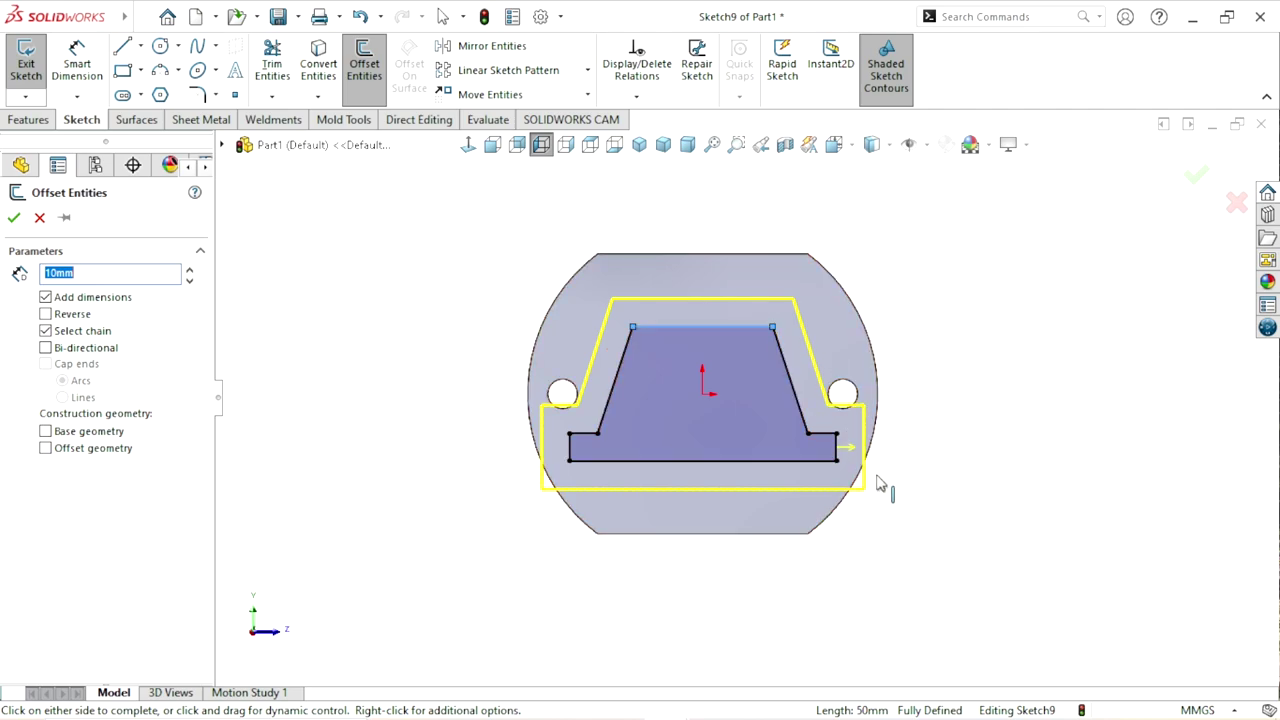
left_click(46, 333)
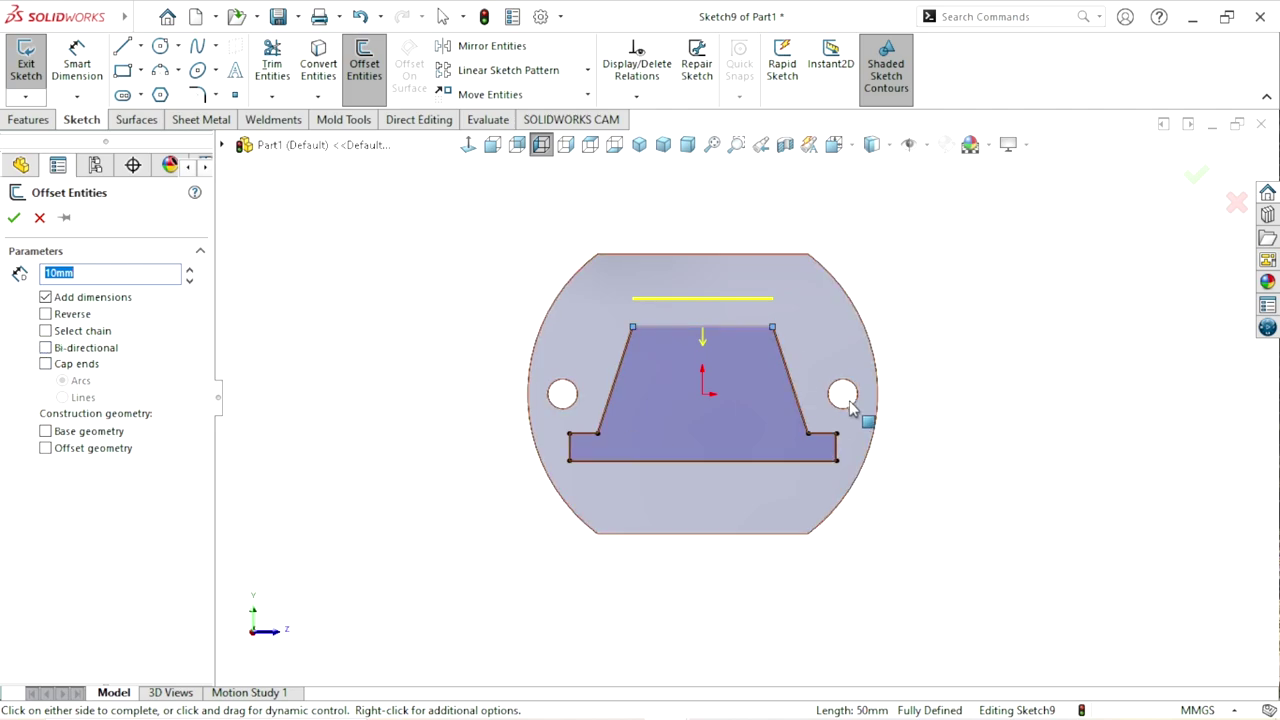
scroll(790, 449, "up", 3)
scroll(772, 410, "down", 2)
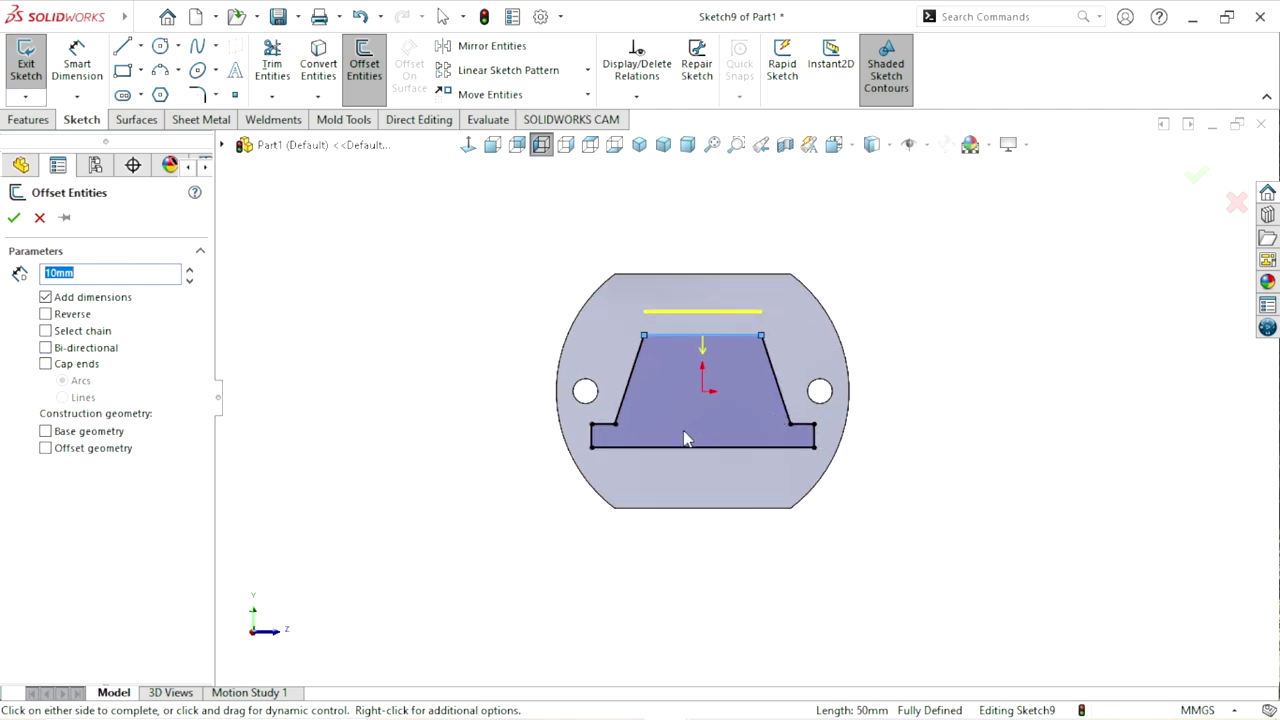
left_click(46, 316)
type("8")
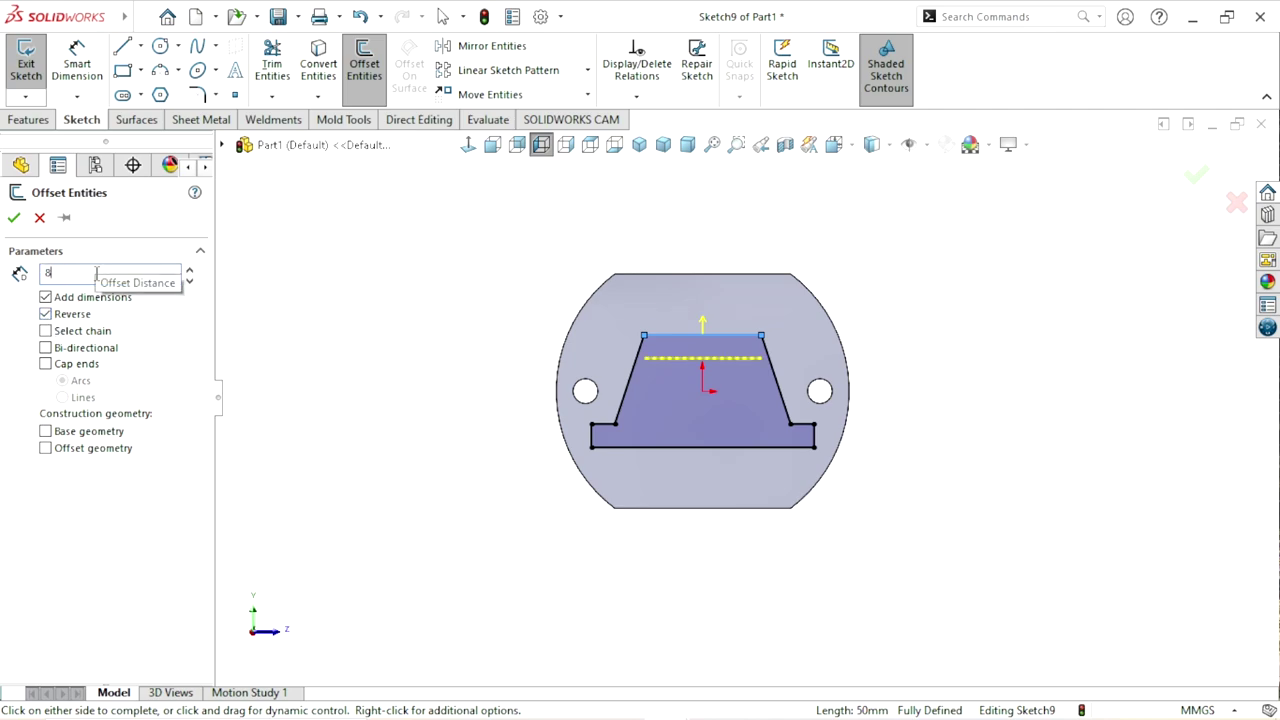
key("Return")
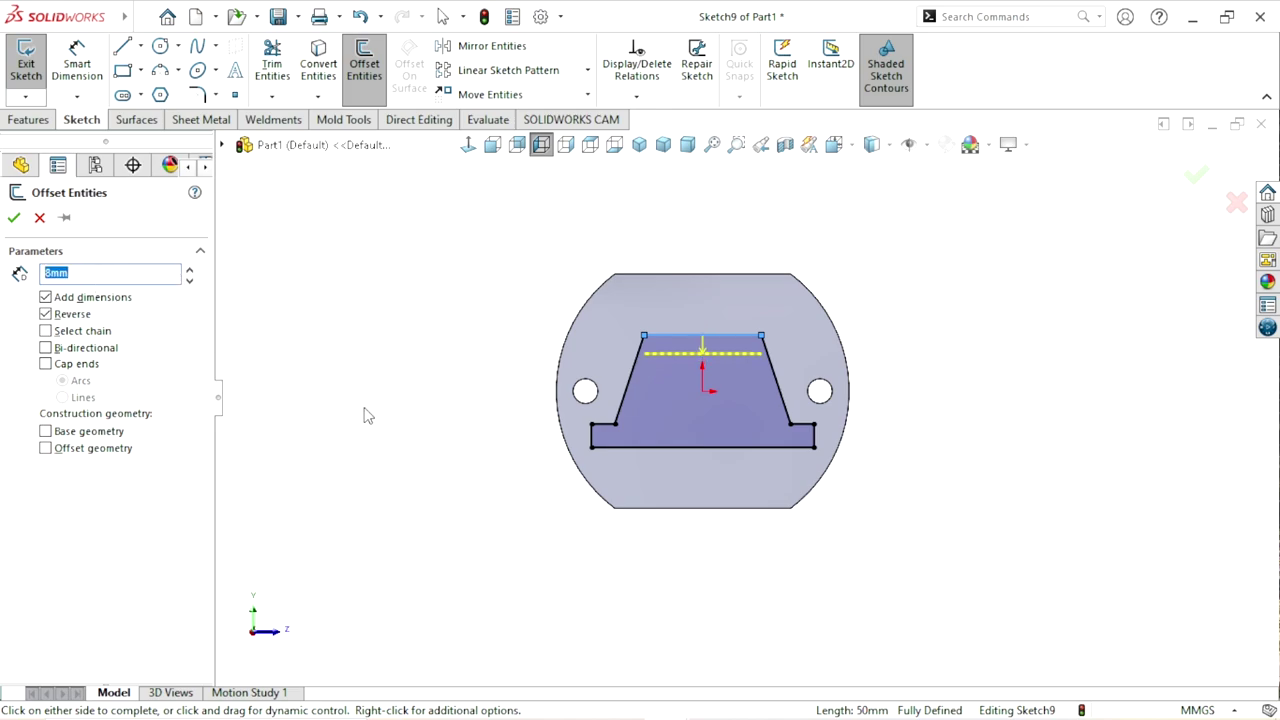
left_click(628, 390)
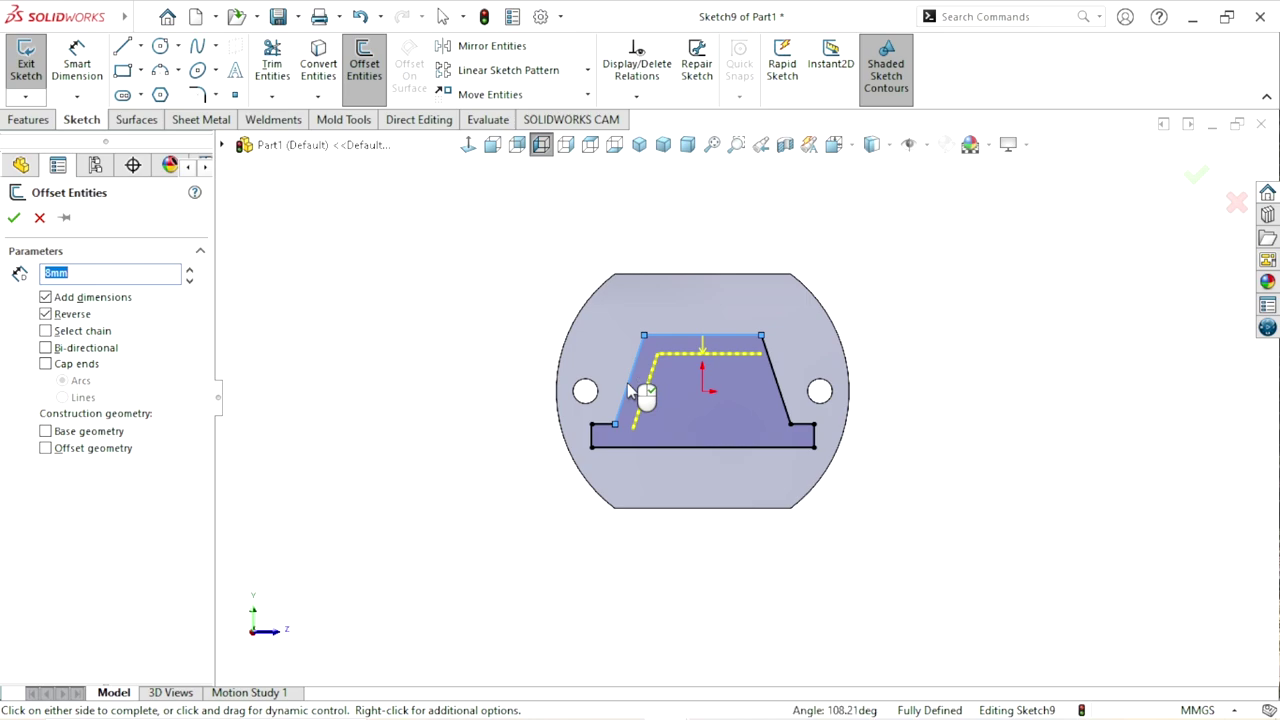
left_click(786, 408)
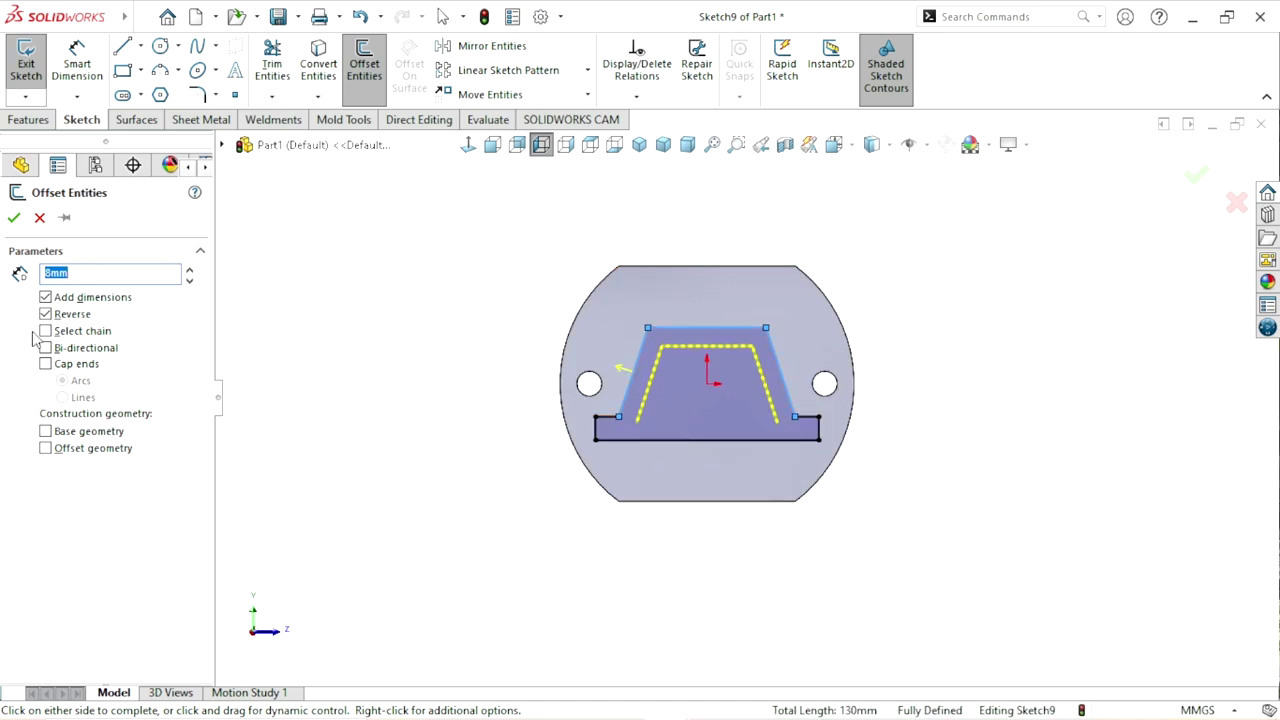
left_click(13, 219)
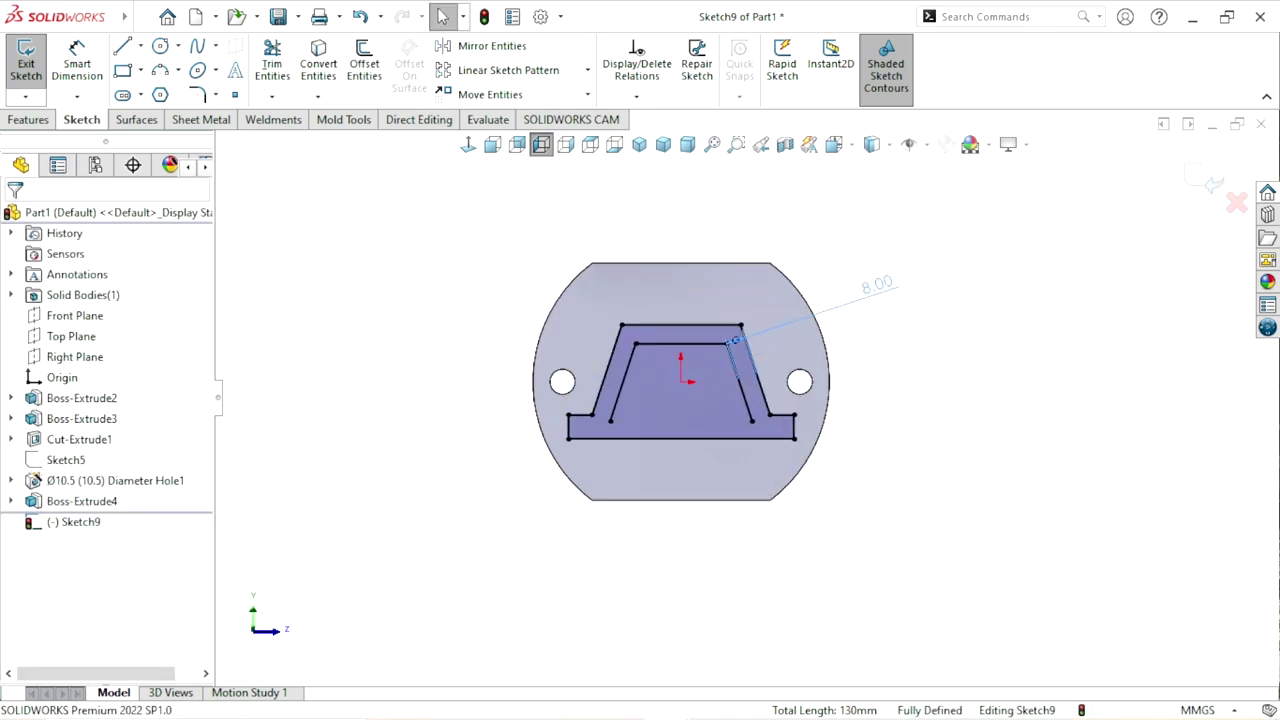
scroll(760, 420, "down", 2)
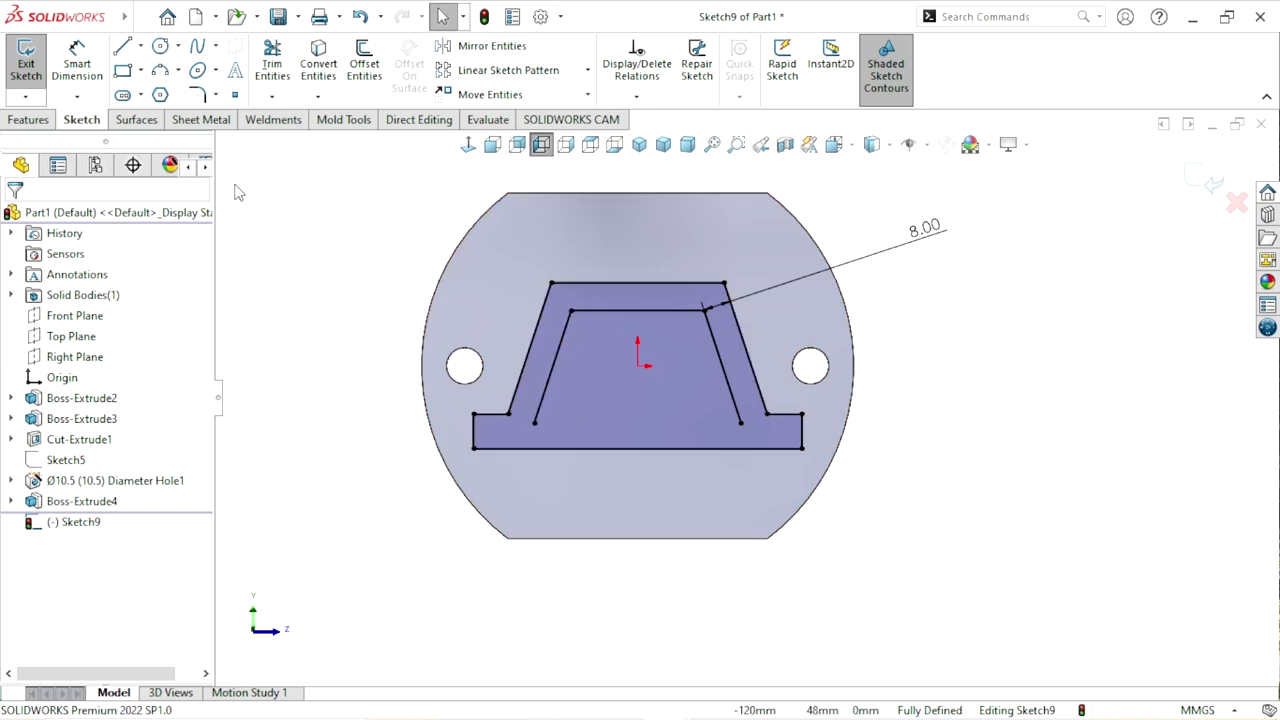
- Undo a conflicting 38.42 width dimension and delete the 8.00 offset dimension
left_click(77, 62)
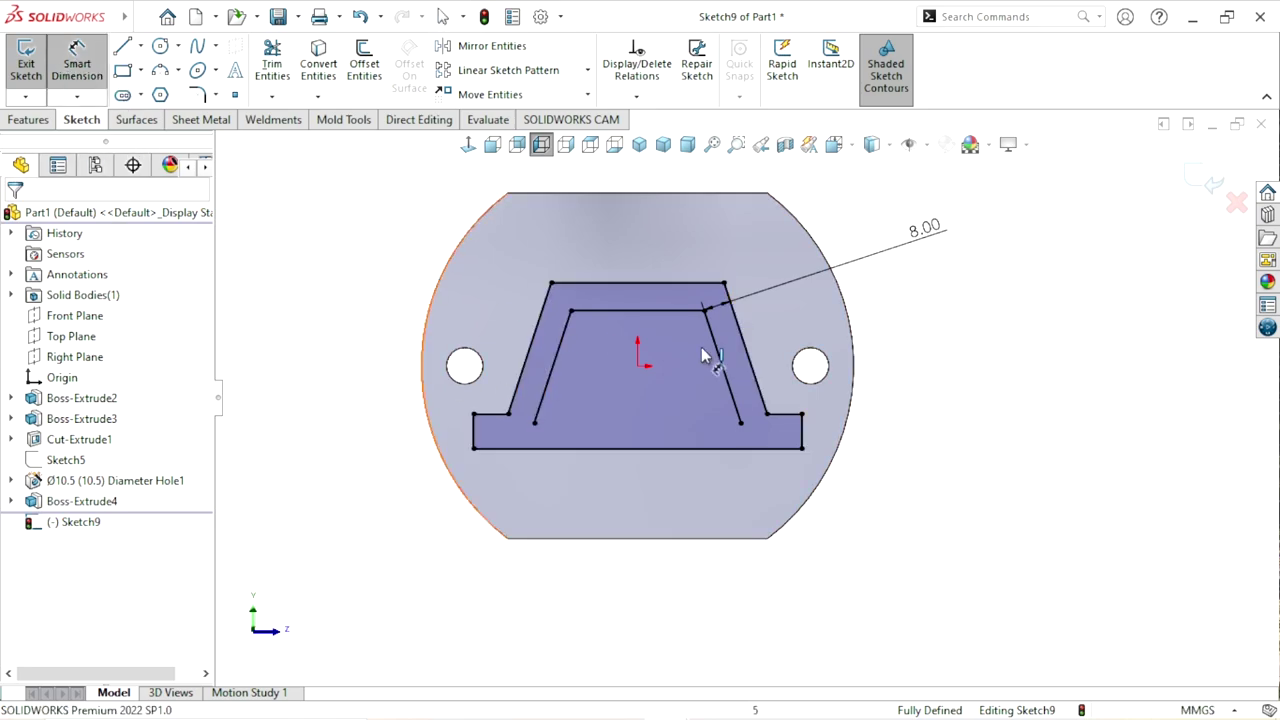
left_click(620, 313)
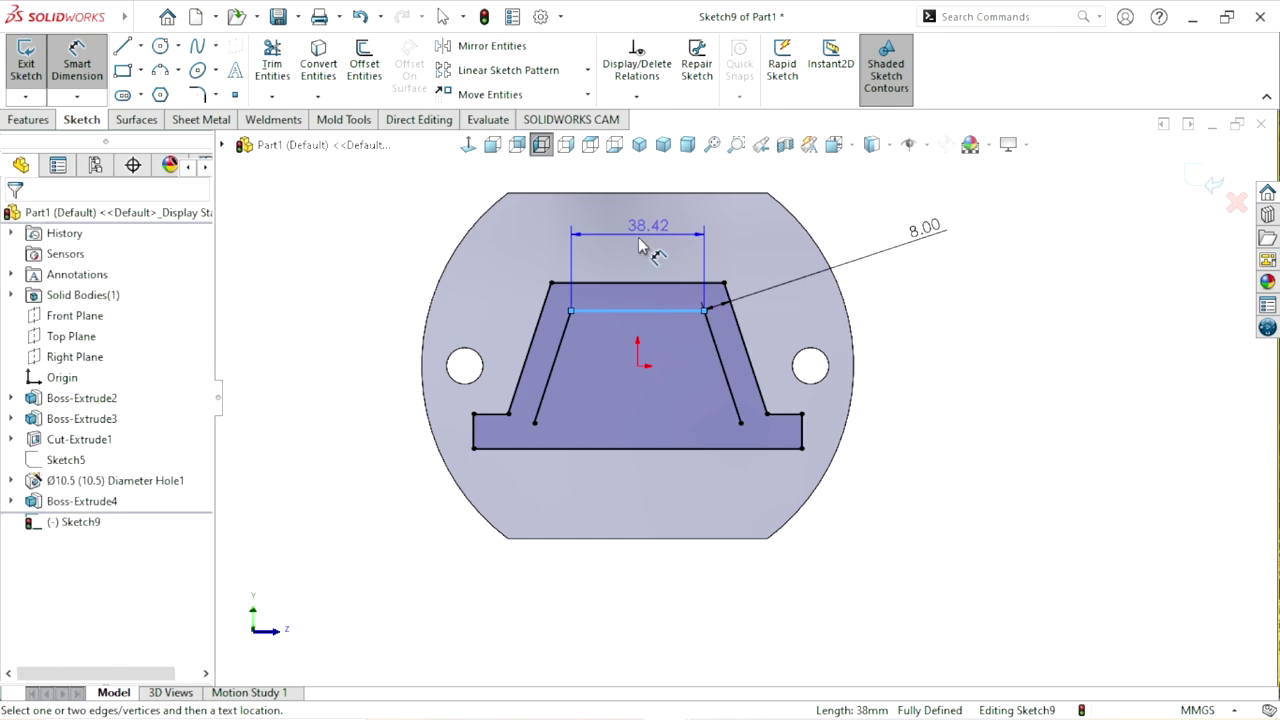
left_click(646, 243)
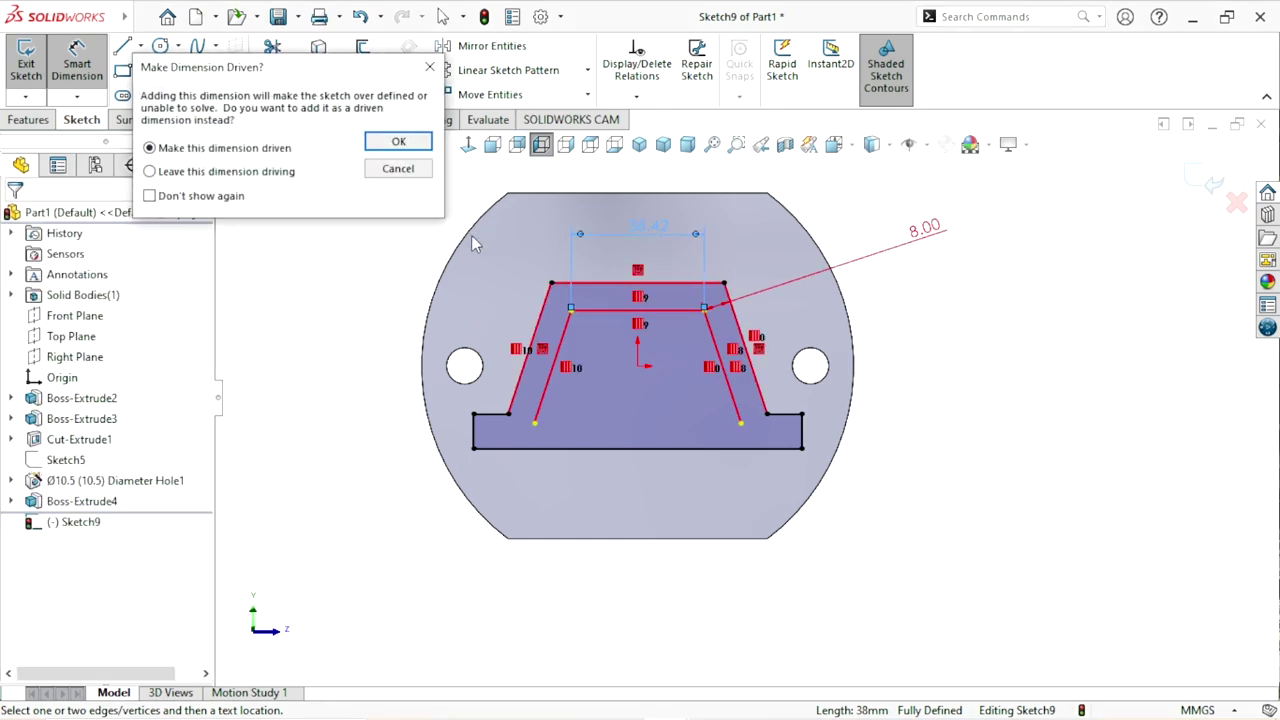
left_click(410, 170)
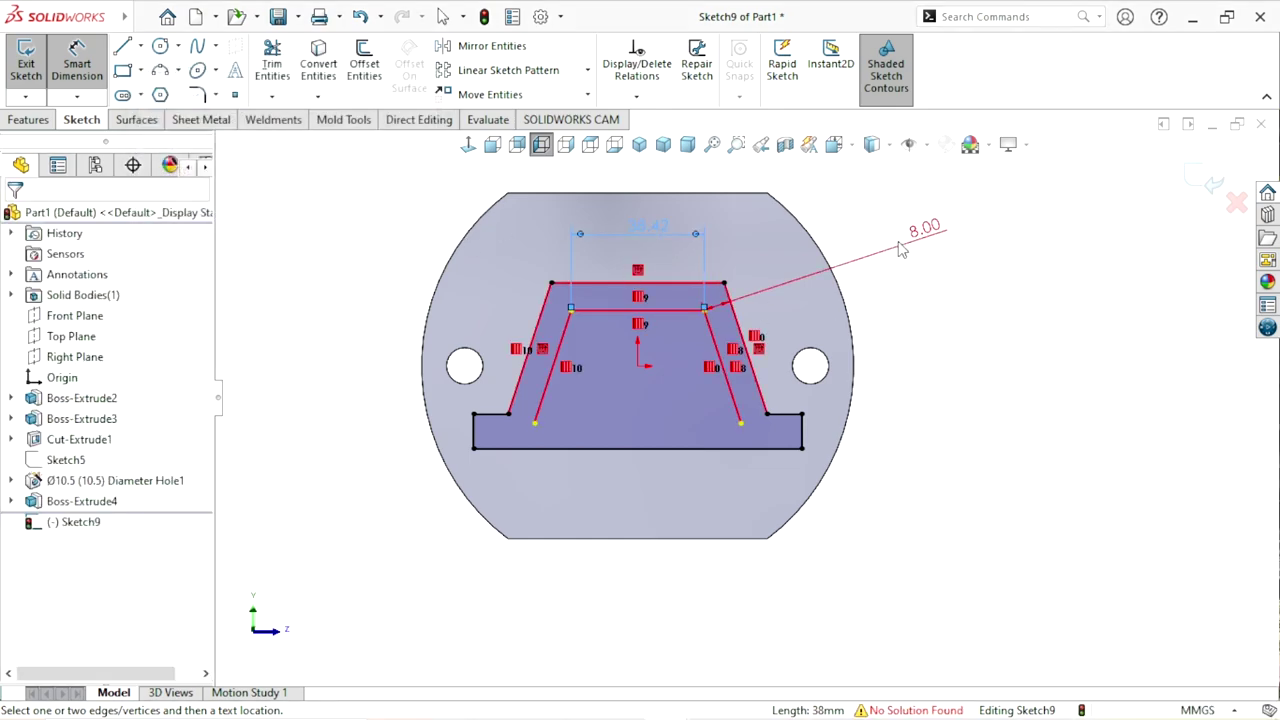
key("ctrl+z")
left_click(935, 240)
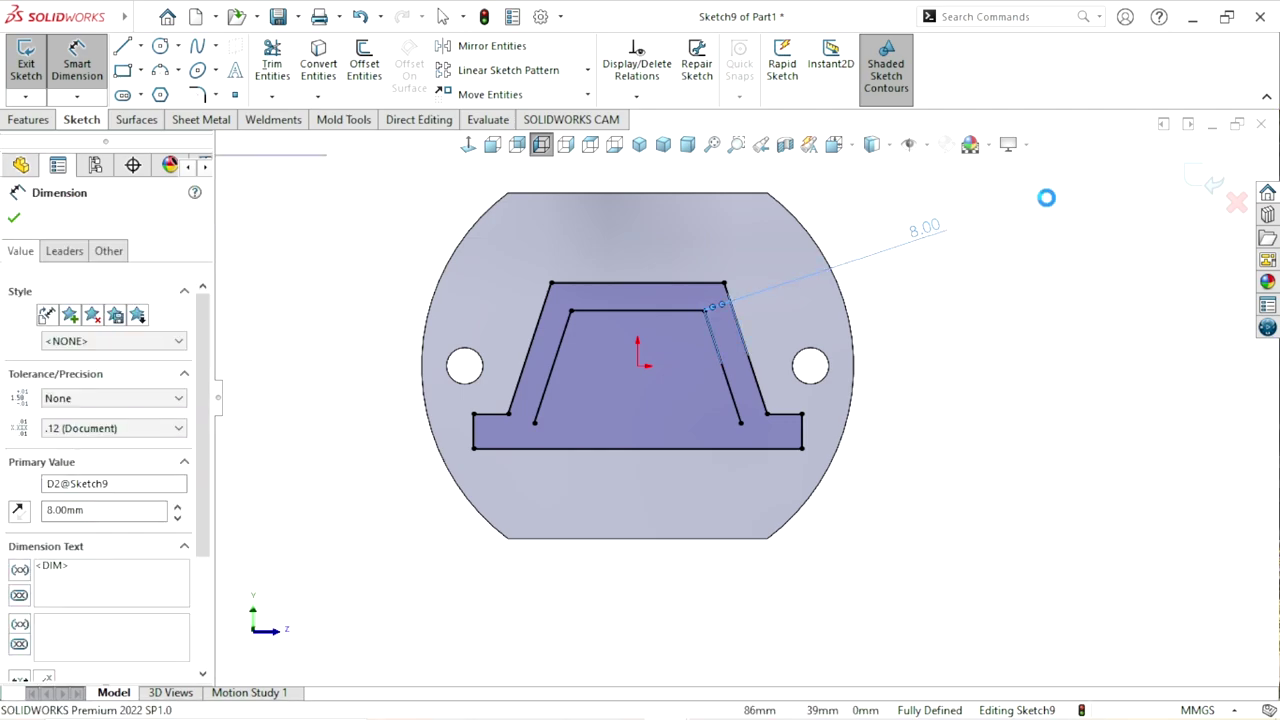
key("Delete")
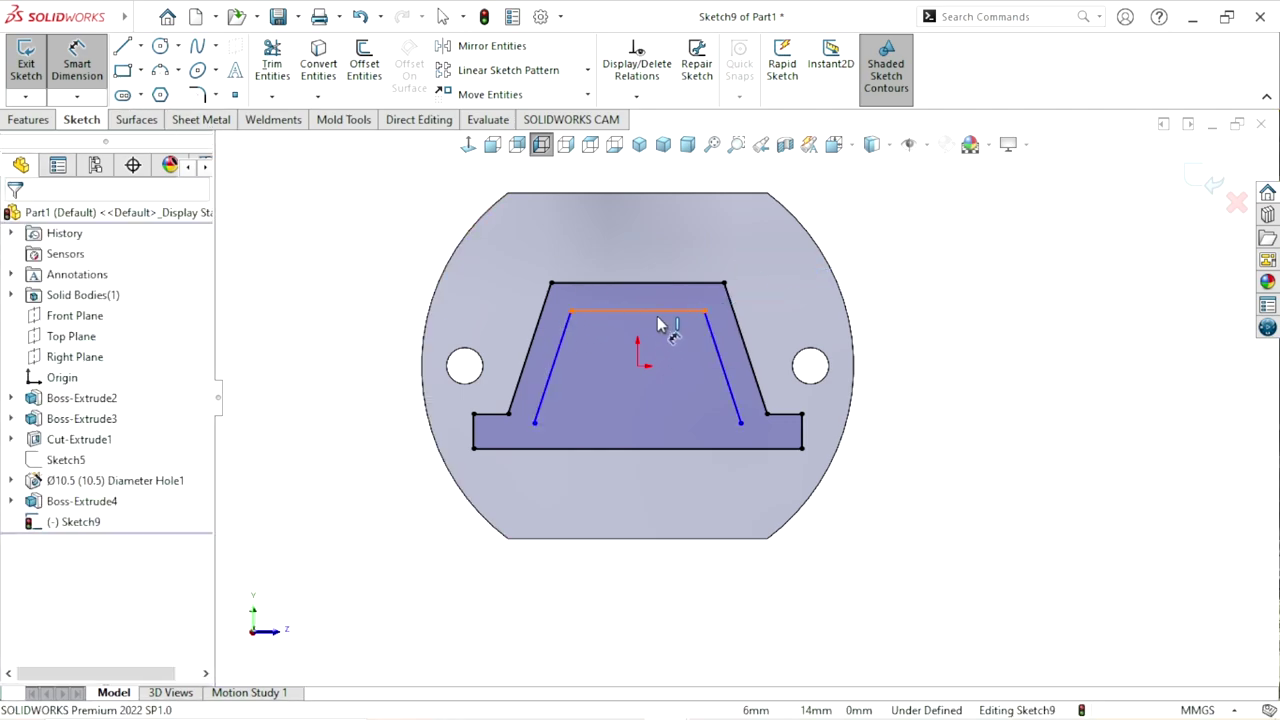
- Dimension the inner trapezoid's top line to 35 mm wide
left_click(658, 311)
left_click(658, 229)
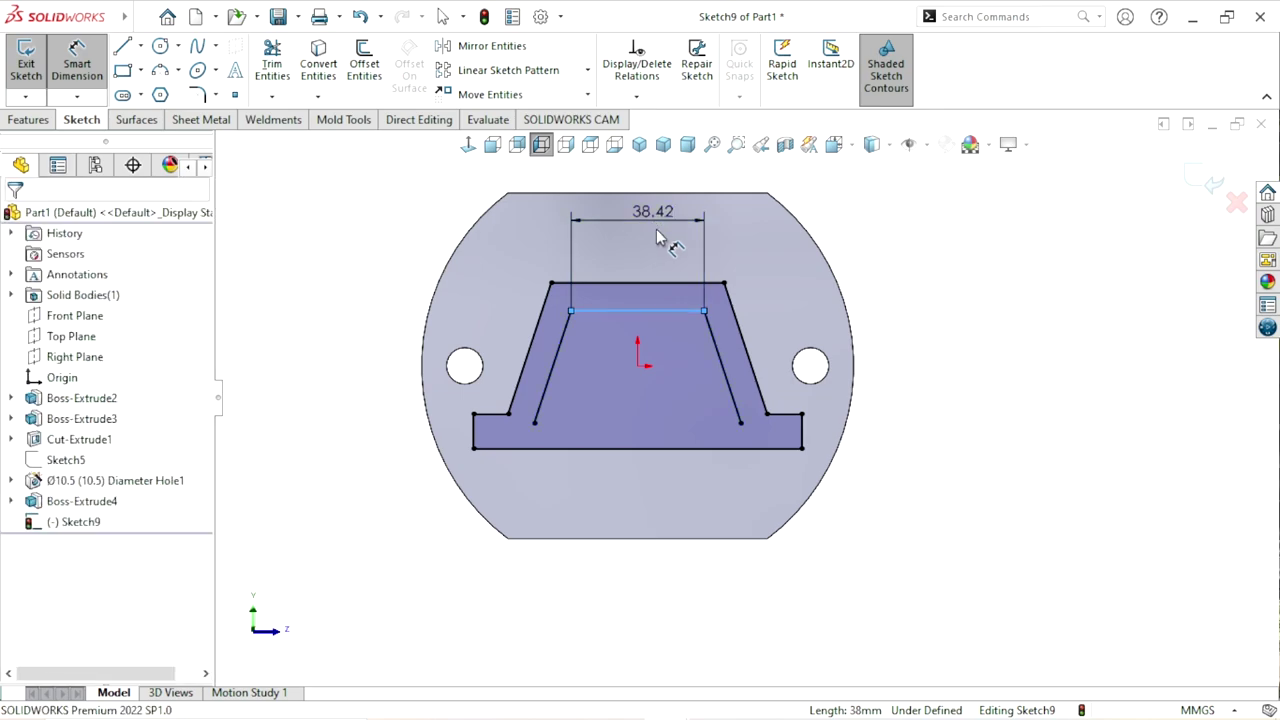
type("35")
key("Return")
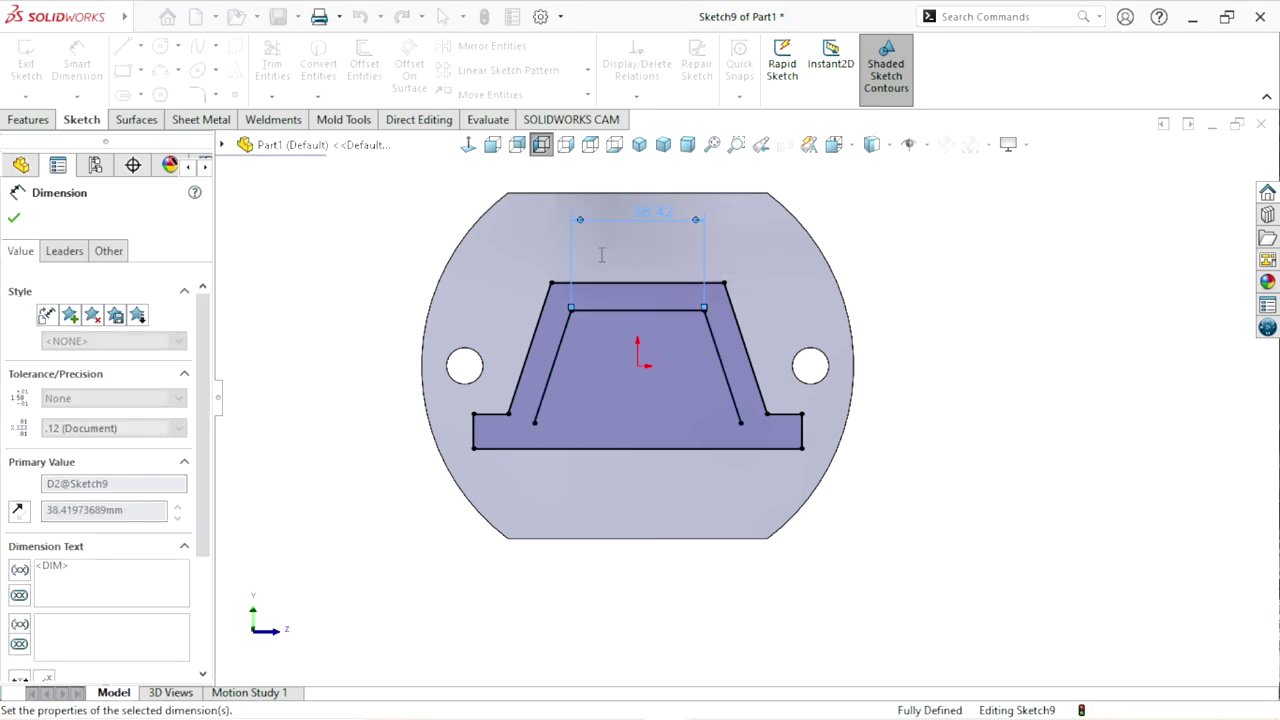
scroll(745, 420, "up", 3)
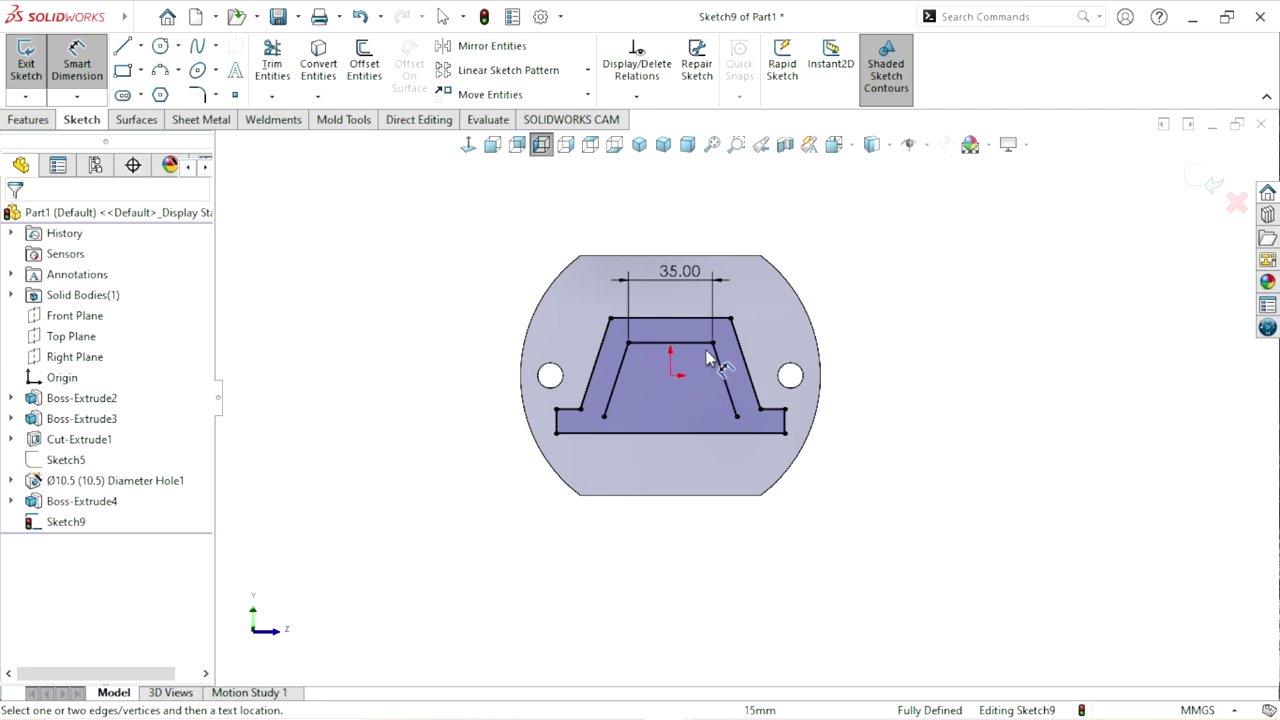
scroll(710, 380, "down", 2)
- Discard the redundant 10.36 gap dimension between the outer and inner top lines
left_click(673, 343)
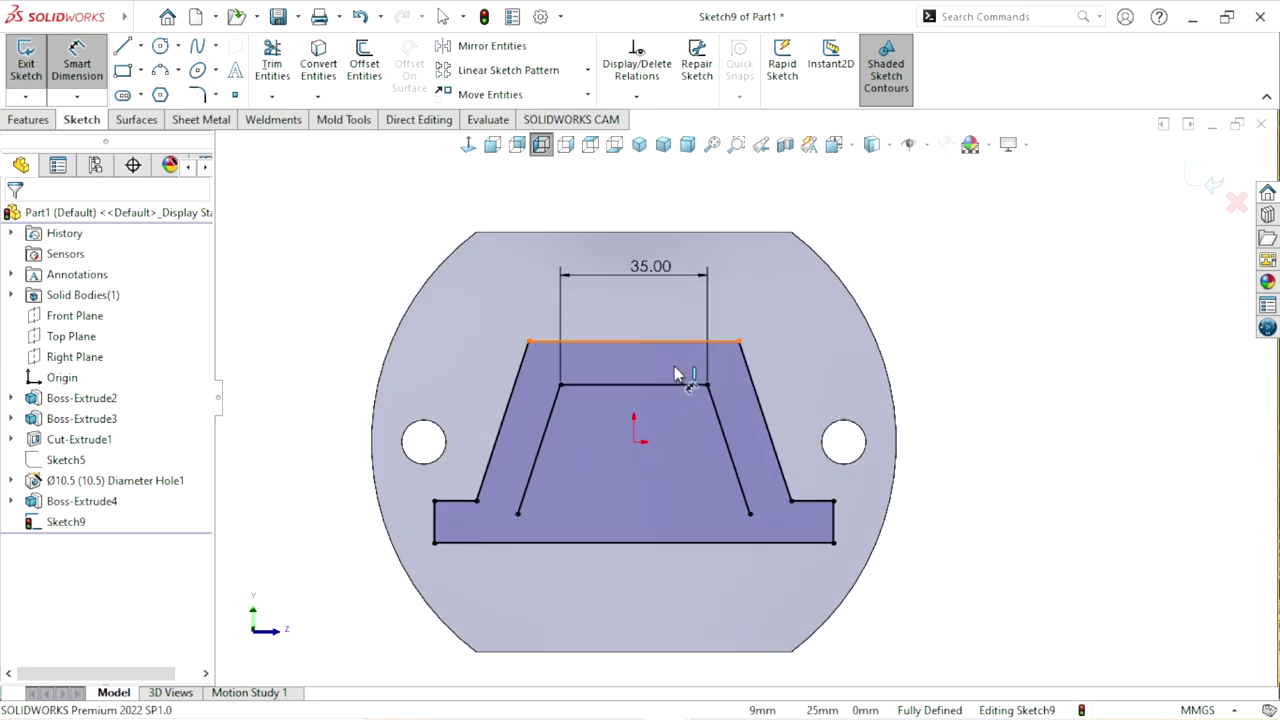
left_click(680, 385)
left_click(958, 370)
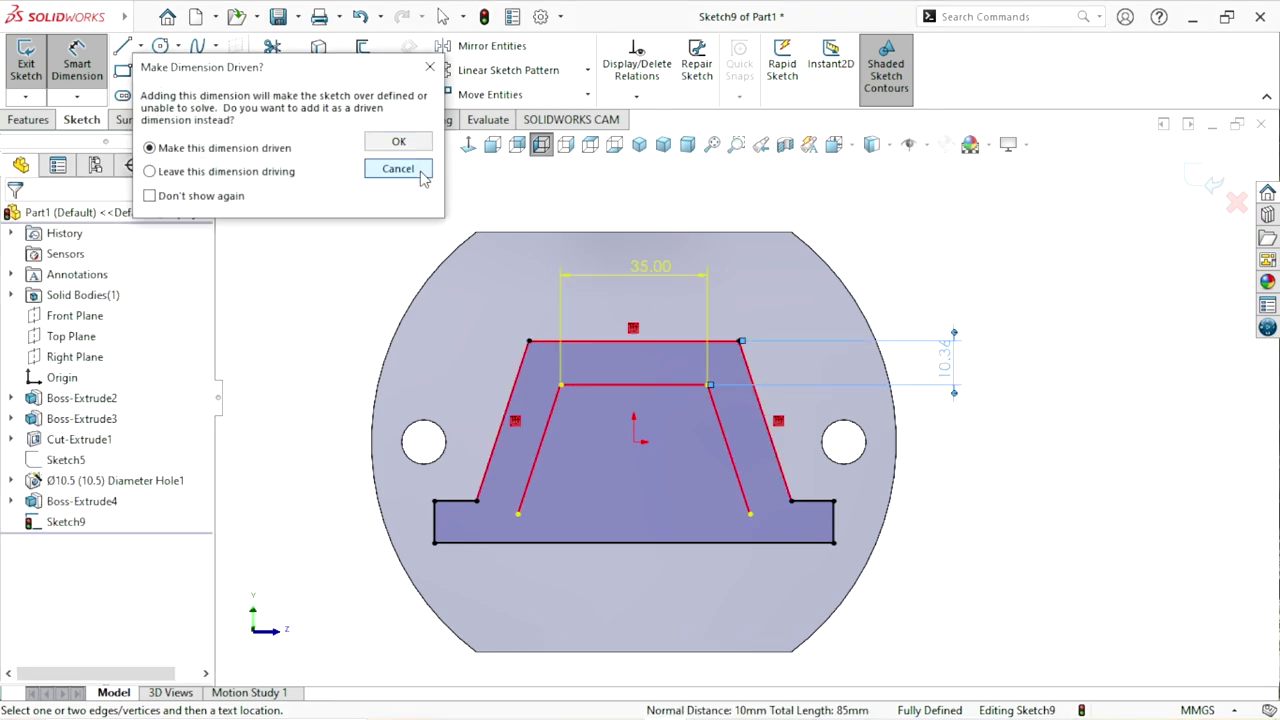
left_click(398, 169)
scroll(686, 486, "up", 3)
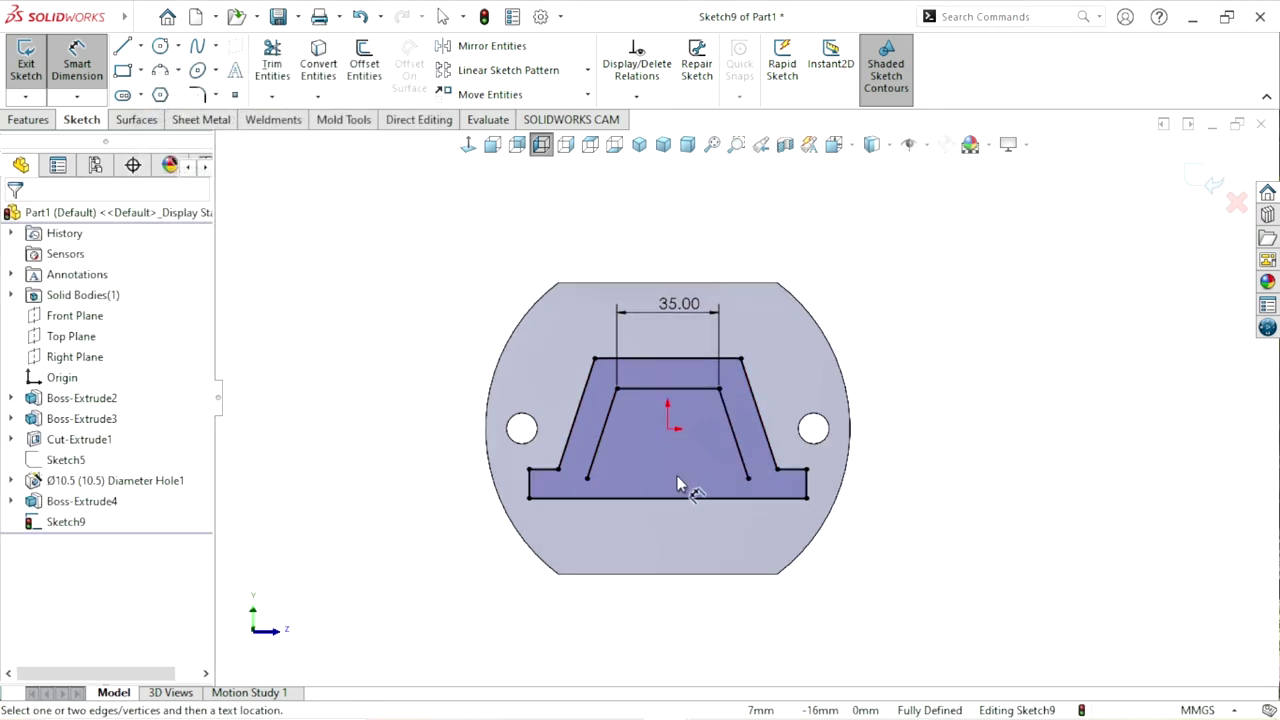
scroll(588, 502, "down", 3)
- Drag both inner slanted lines' lower endpoints down onto the profile's bottom line
left_click(561, 472)
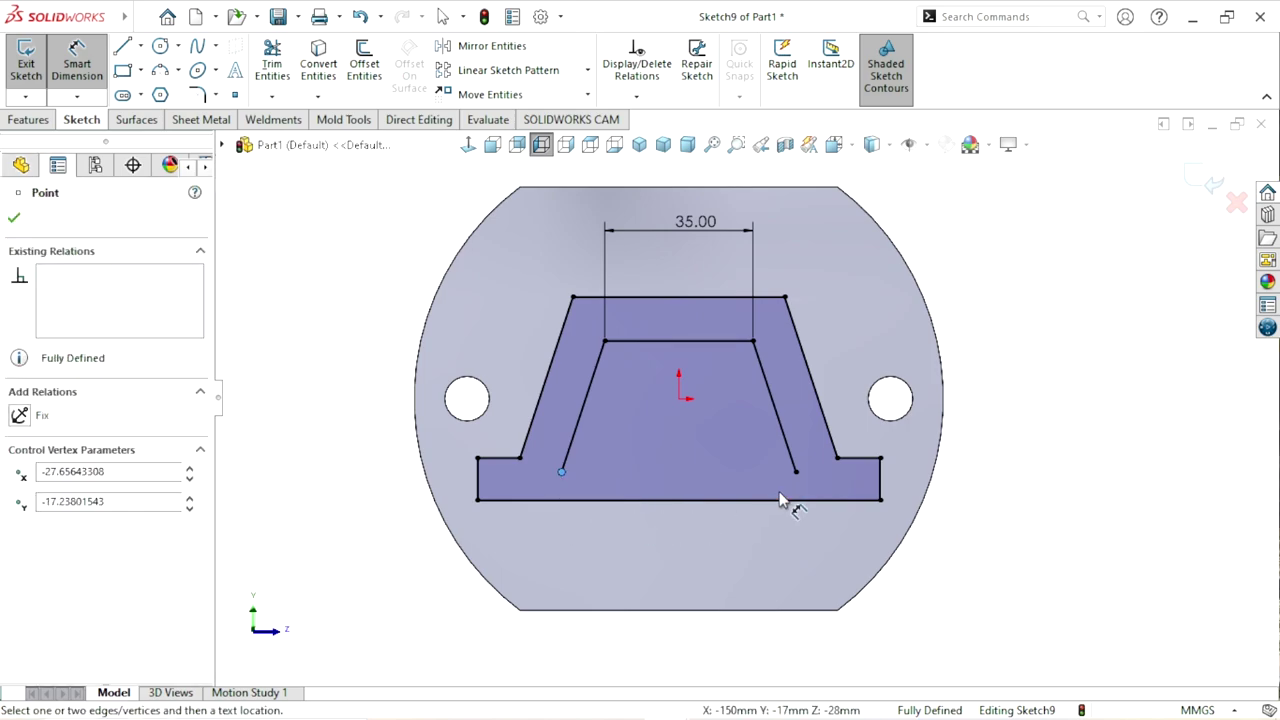
key("Escape")
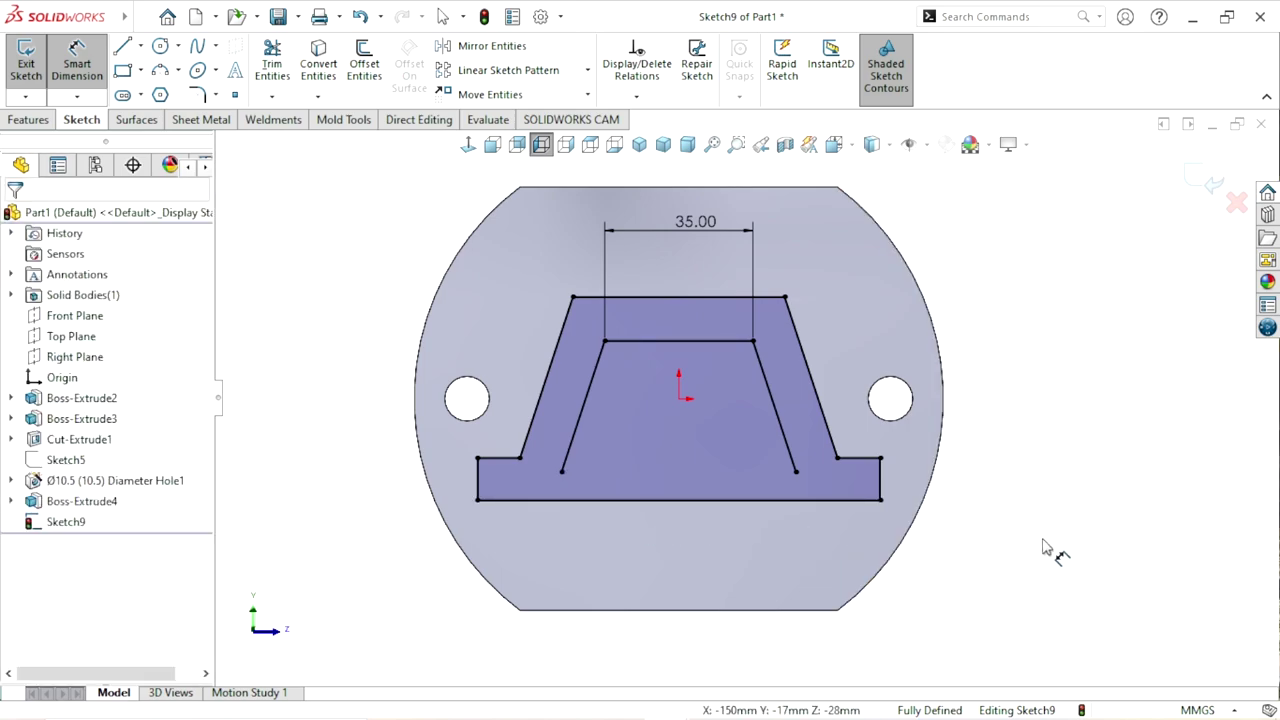
key("Escape")
left_click_drag(559, 471, 552, 500)
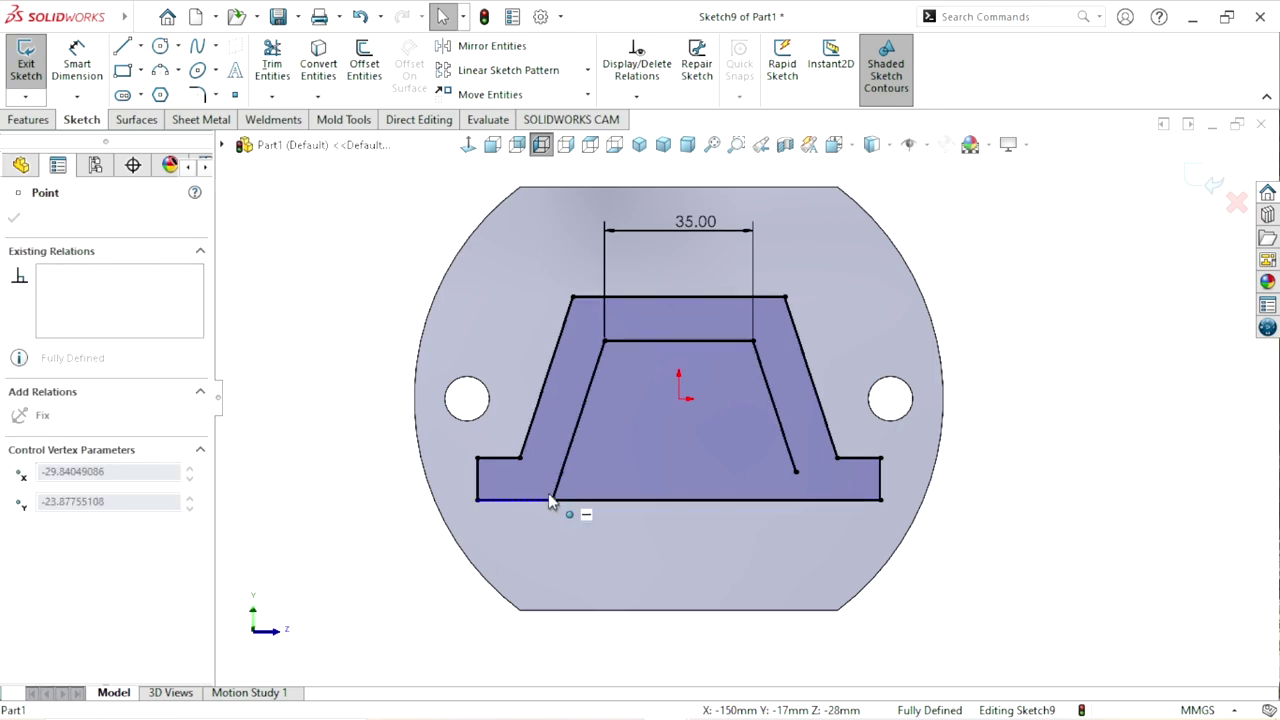
left_click(797, 472)
left_click_drag(803, 496, 806, 503)
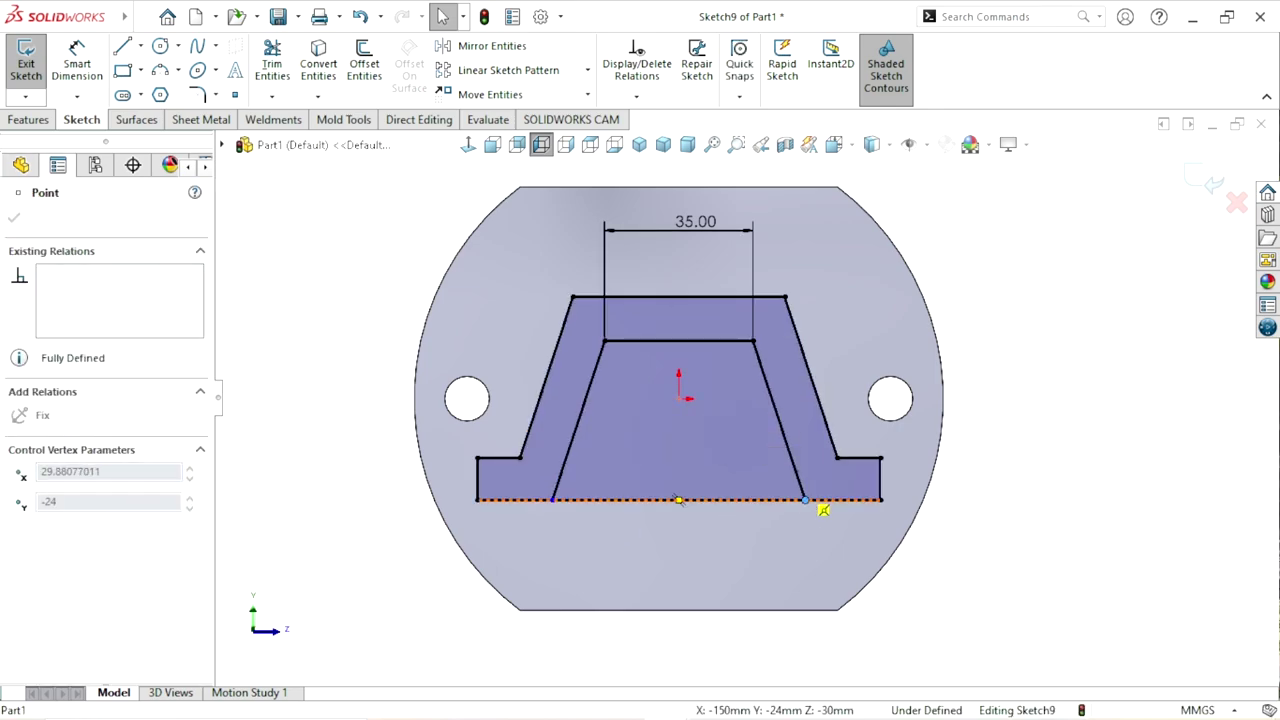
left_click(792, 550)
scroll(792, 550, "up", 3)
scroll(728, 385, "down", 2)
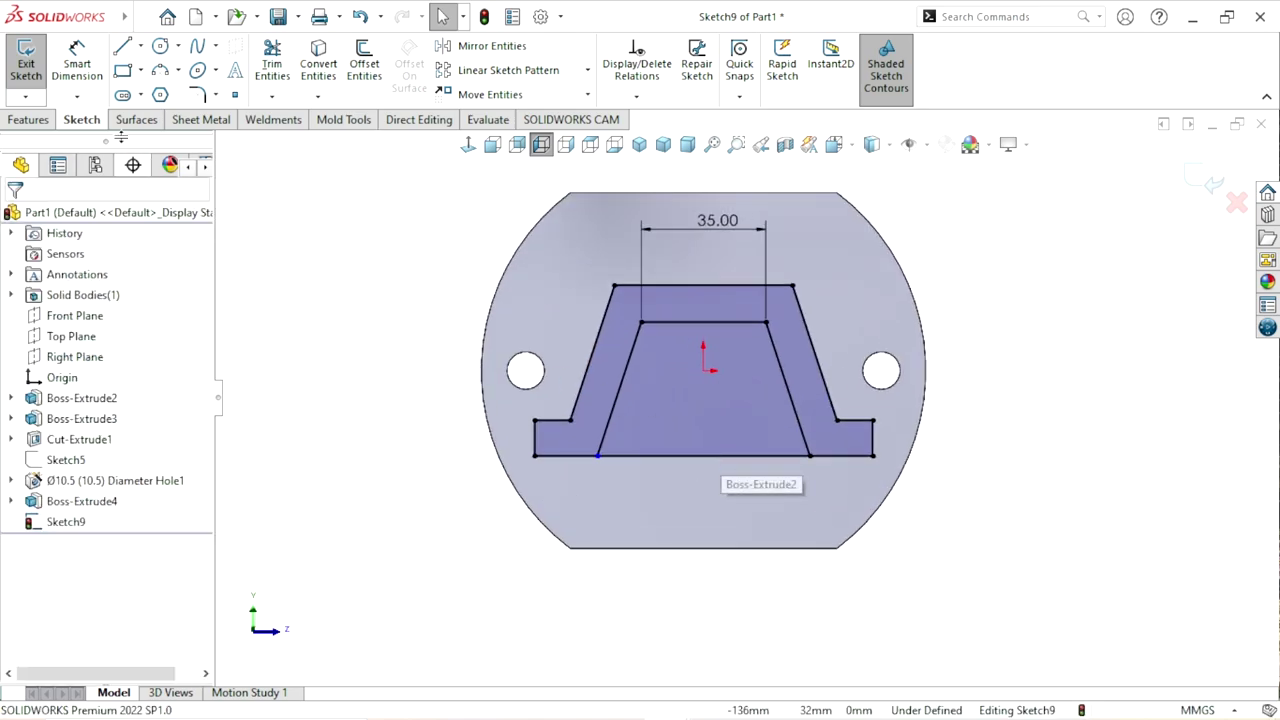
left_click(77, 60)
left_click(597, 456)
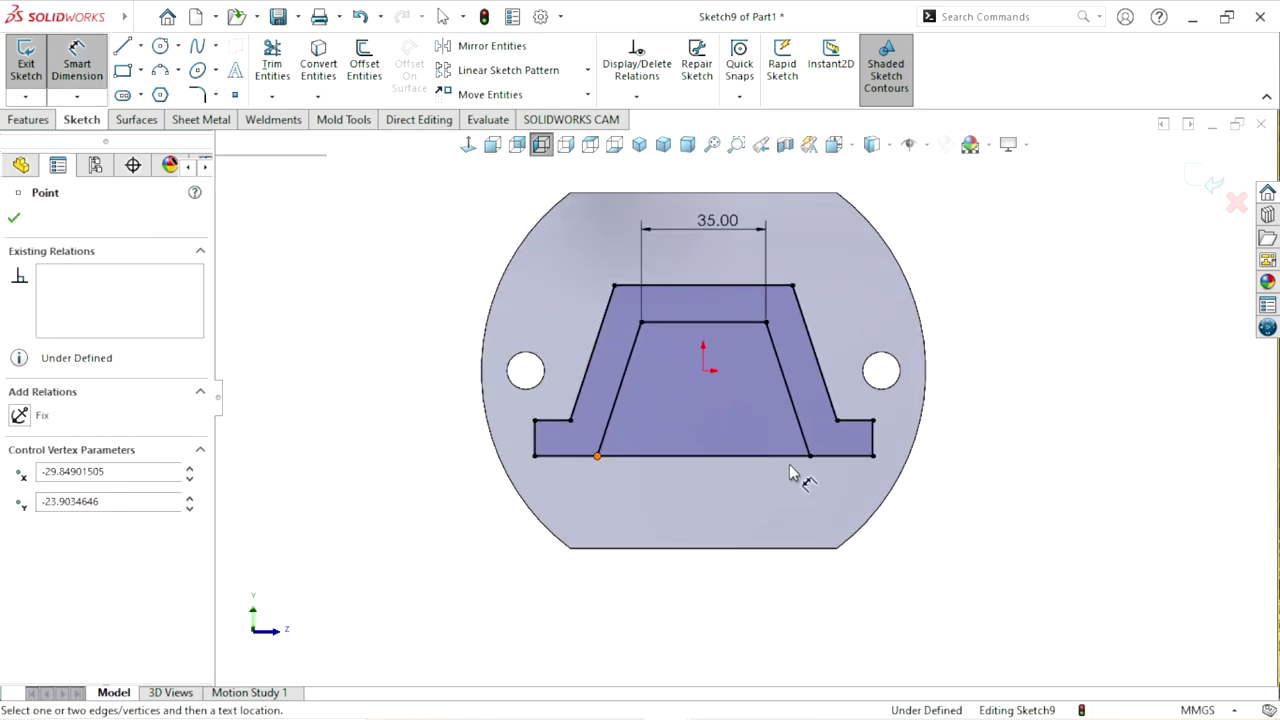
- Dimension the inner trapezoid's bottom corners 62 mm apart and move the dimension closer
left_click(810, 456)
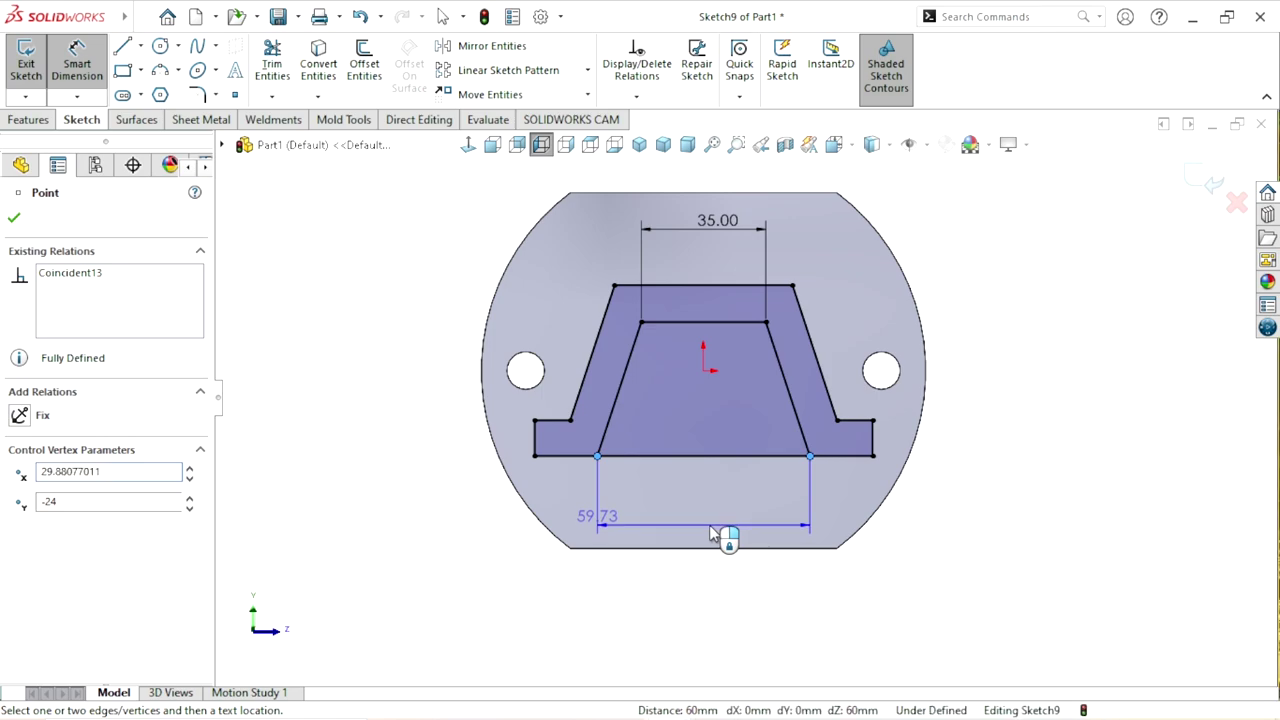
left_click(712, 532)
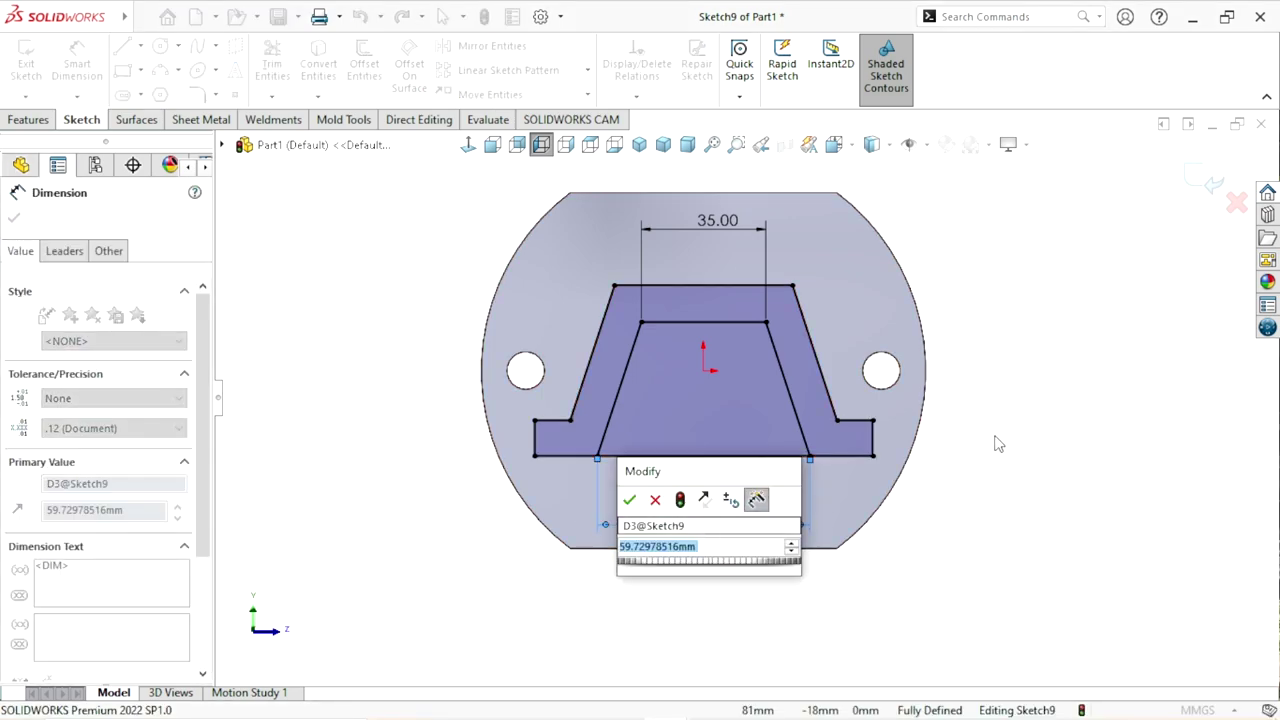
type("62")
key("Return")
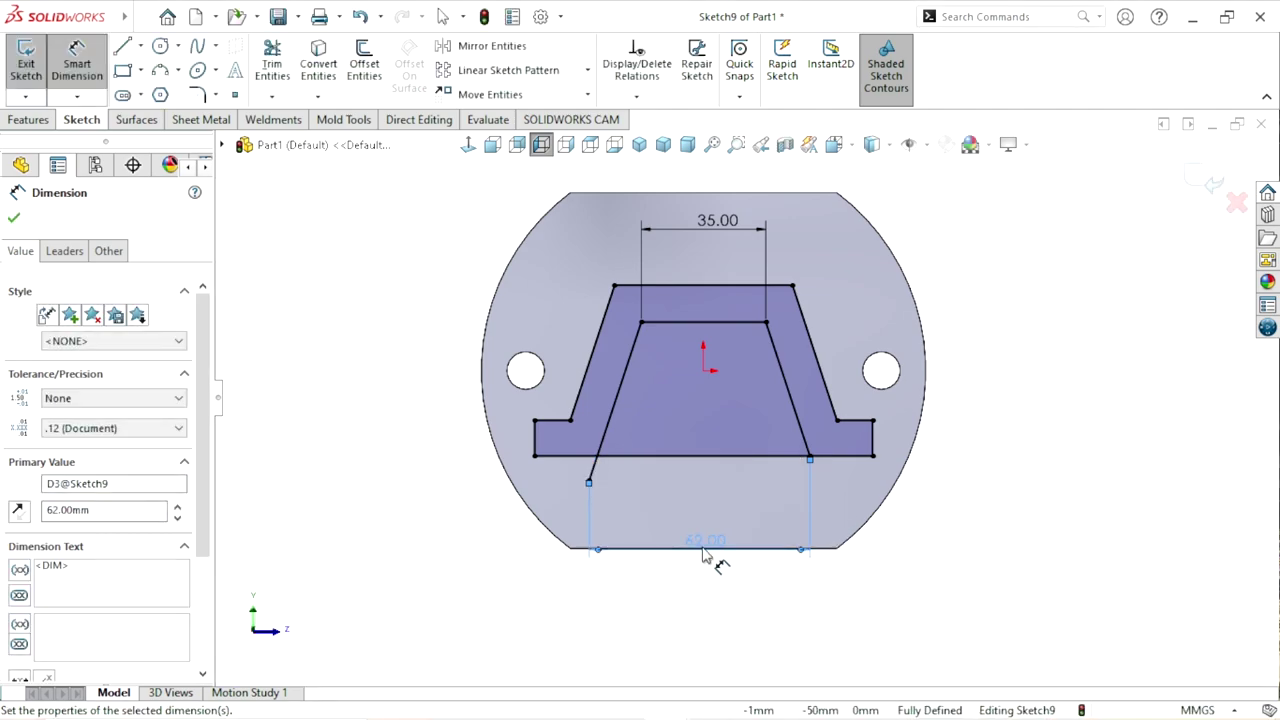
left_click_drag(705, 556, 700, 497)
left_click(951, 553)
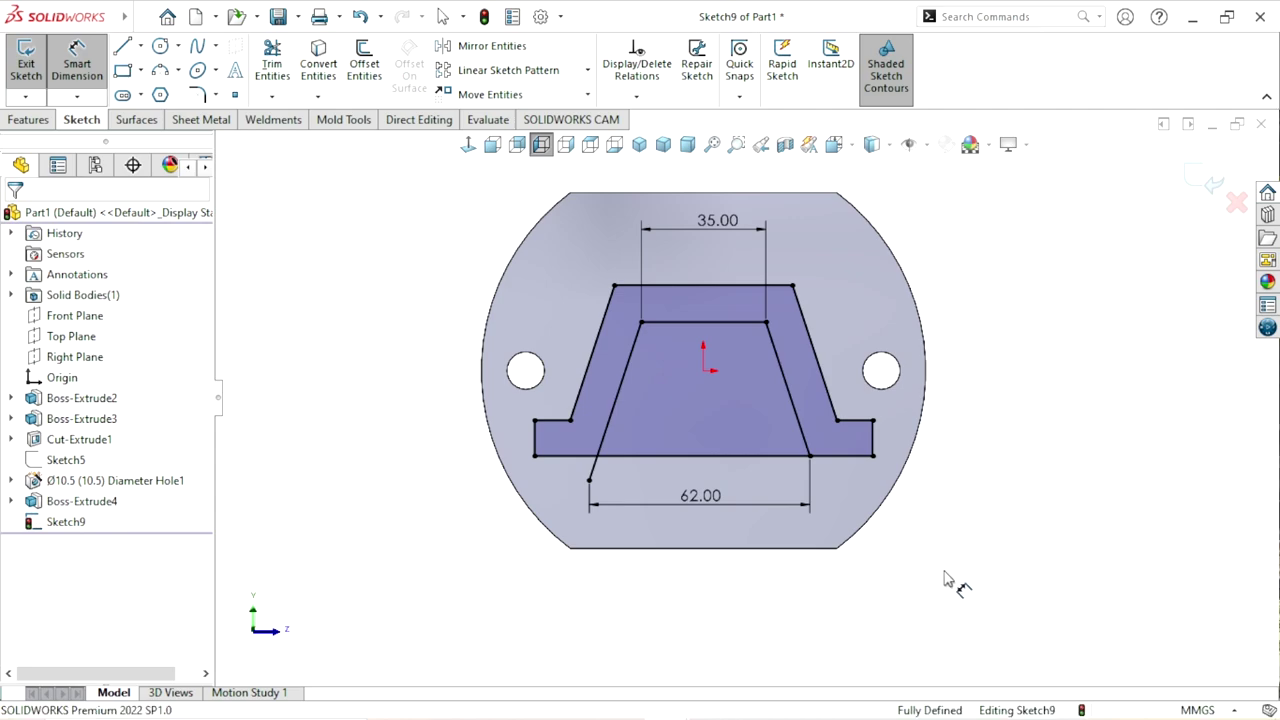
key("Escape")
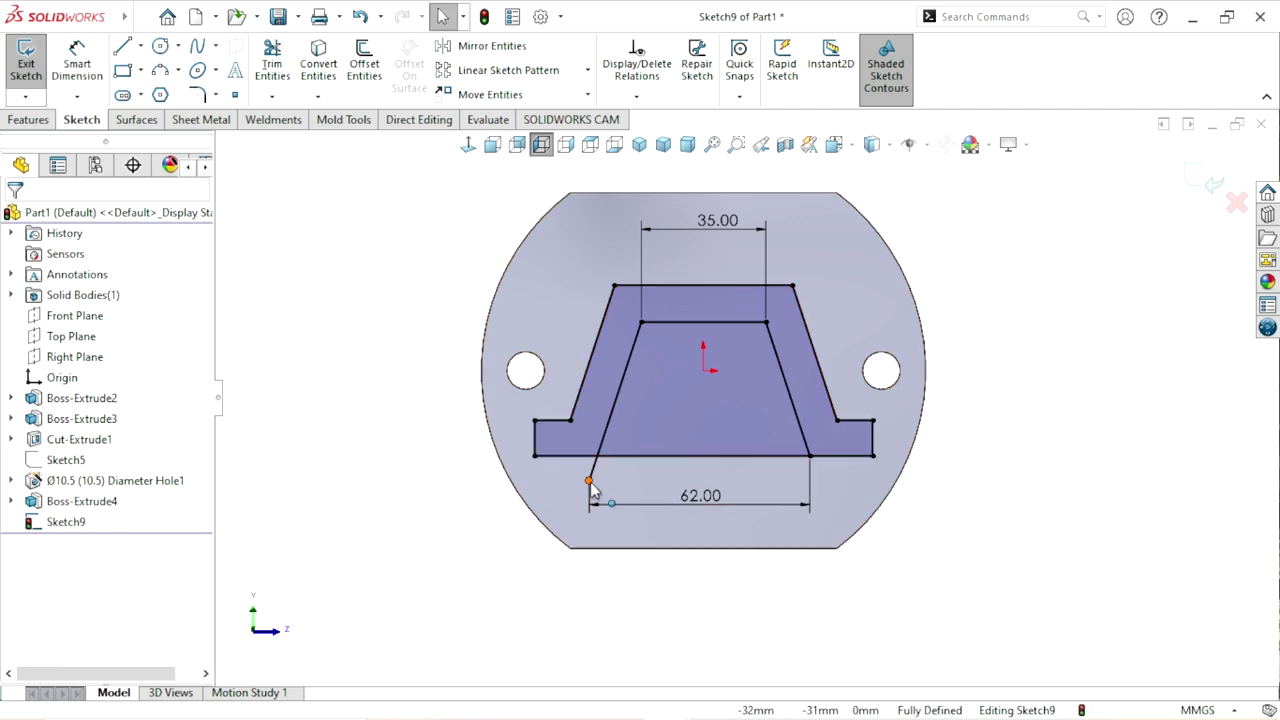
left_click(589, 480)
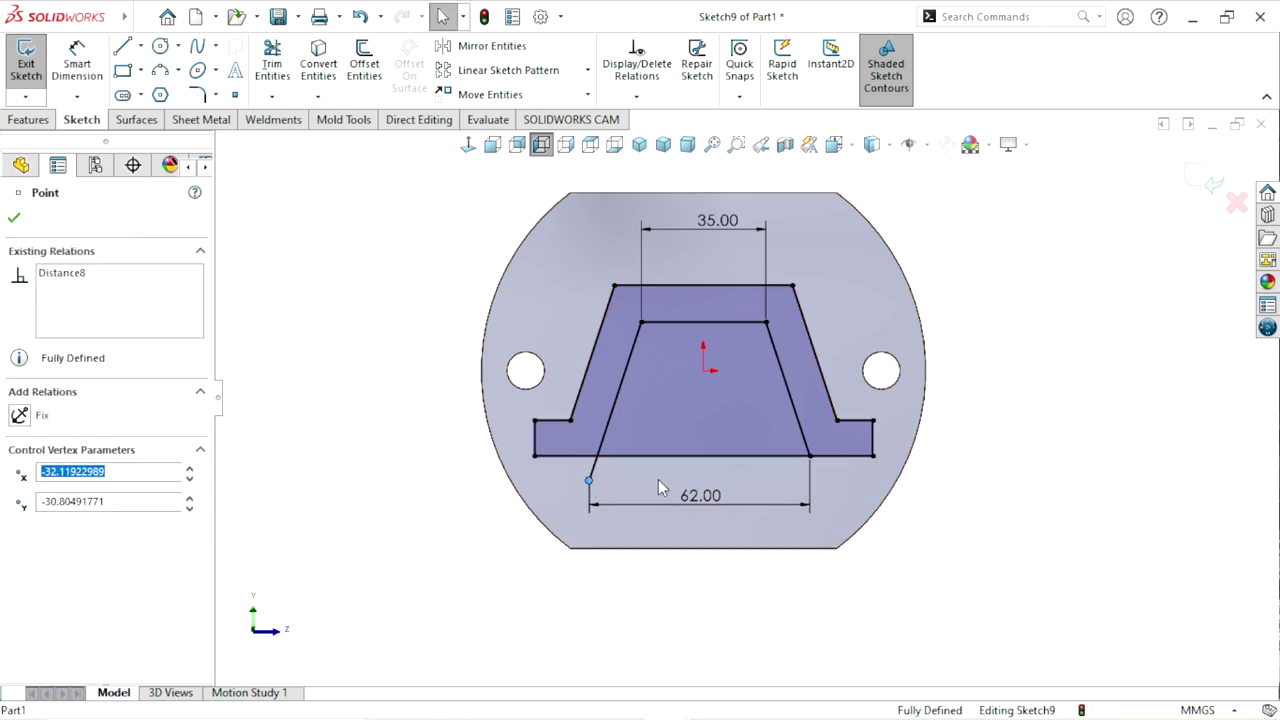
left_click(608, 456, "ctrl")
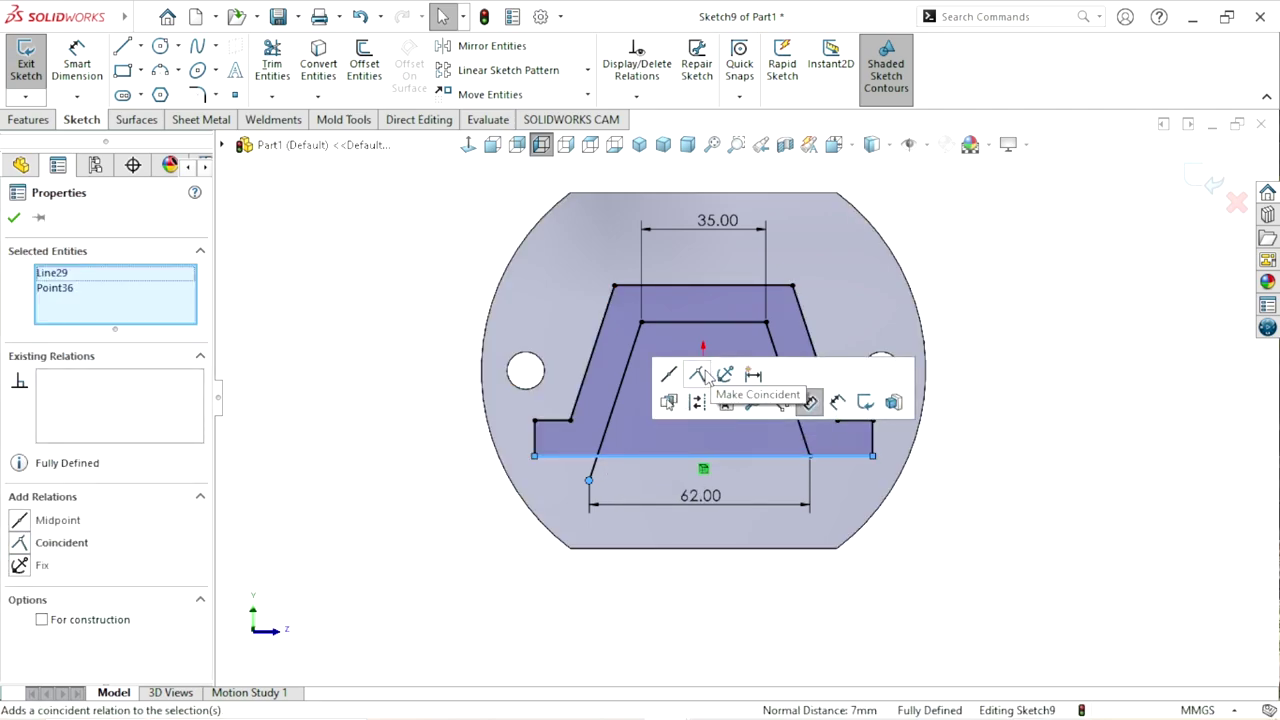
left_click(697, 375)
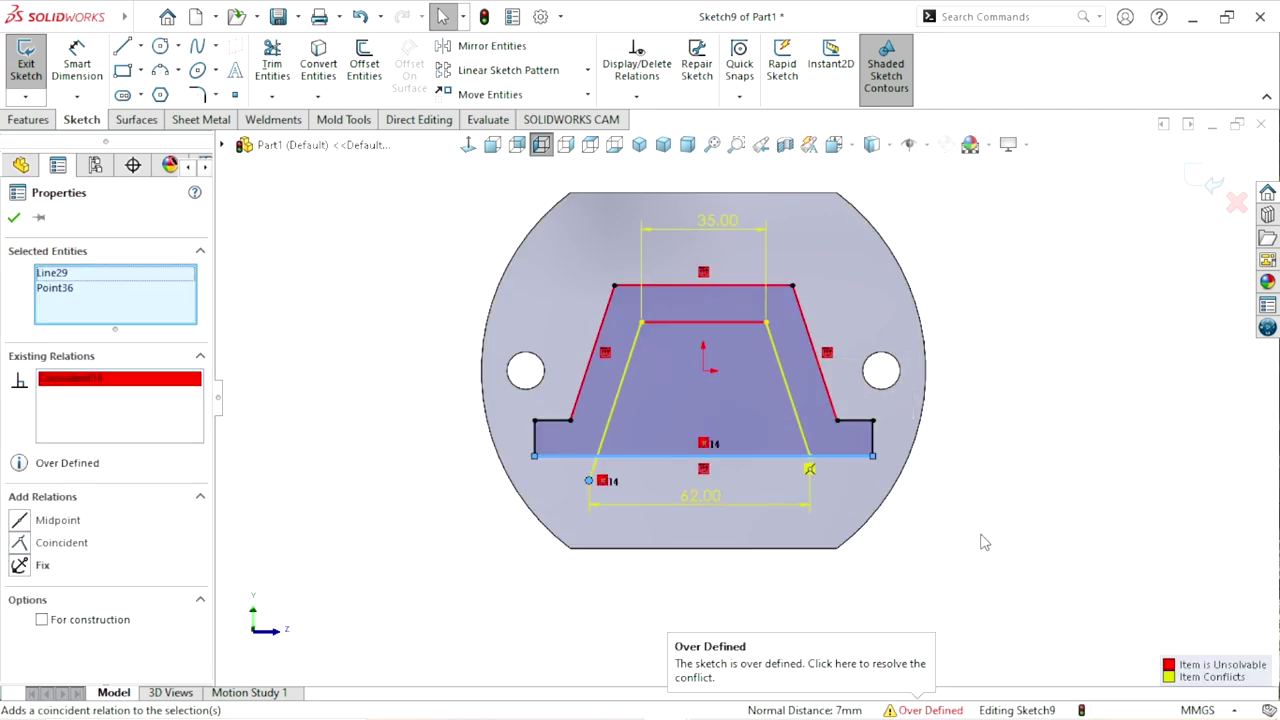
right_click(100, 397)
left_click(143, 411)
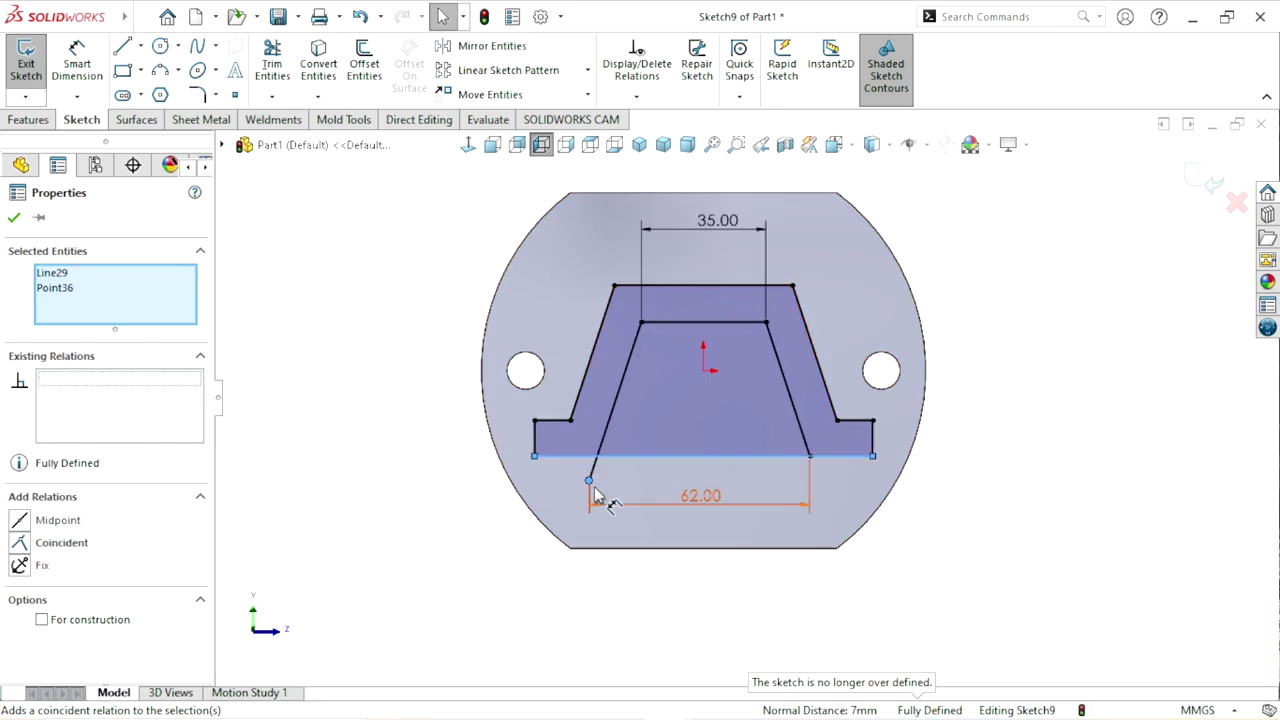
left_click(957, 533)
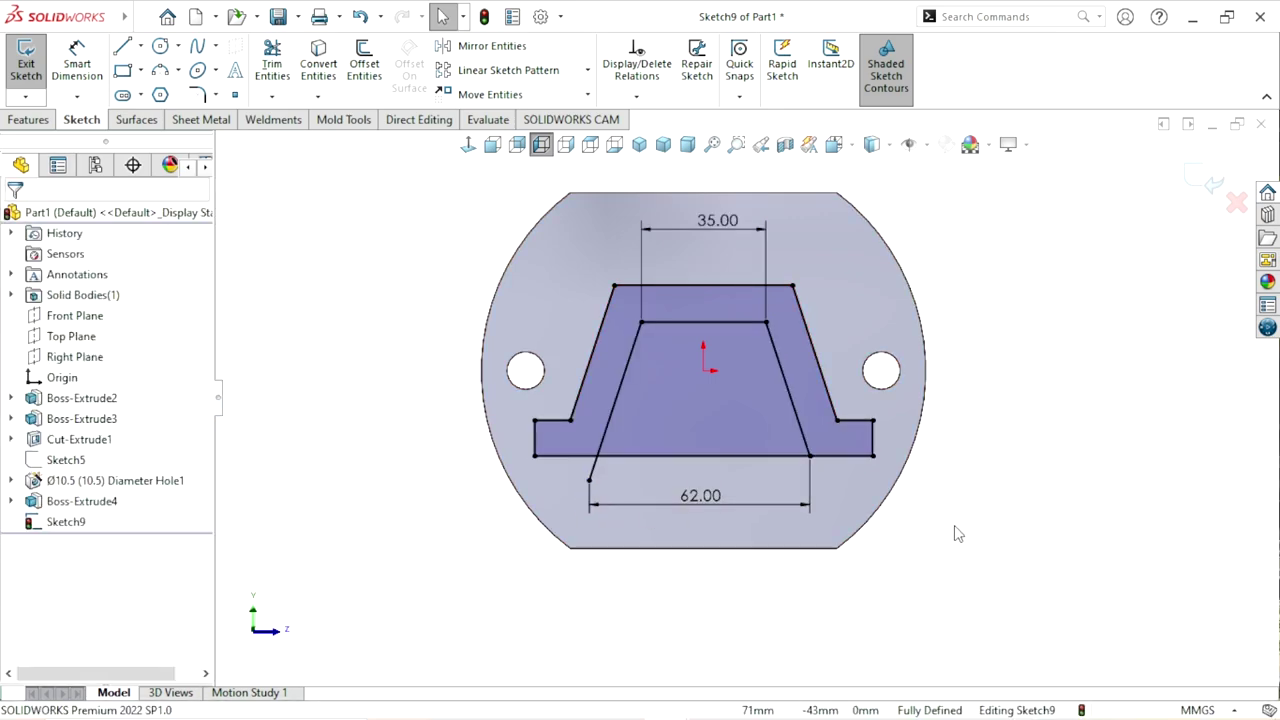
left_click(590, 479)
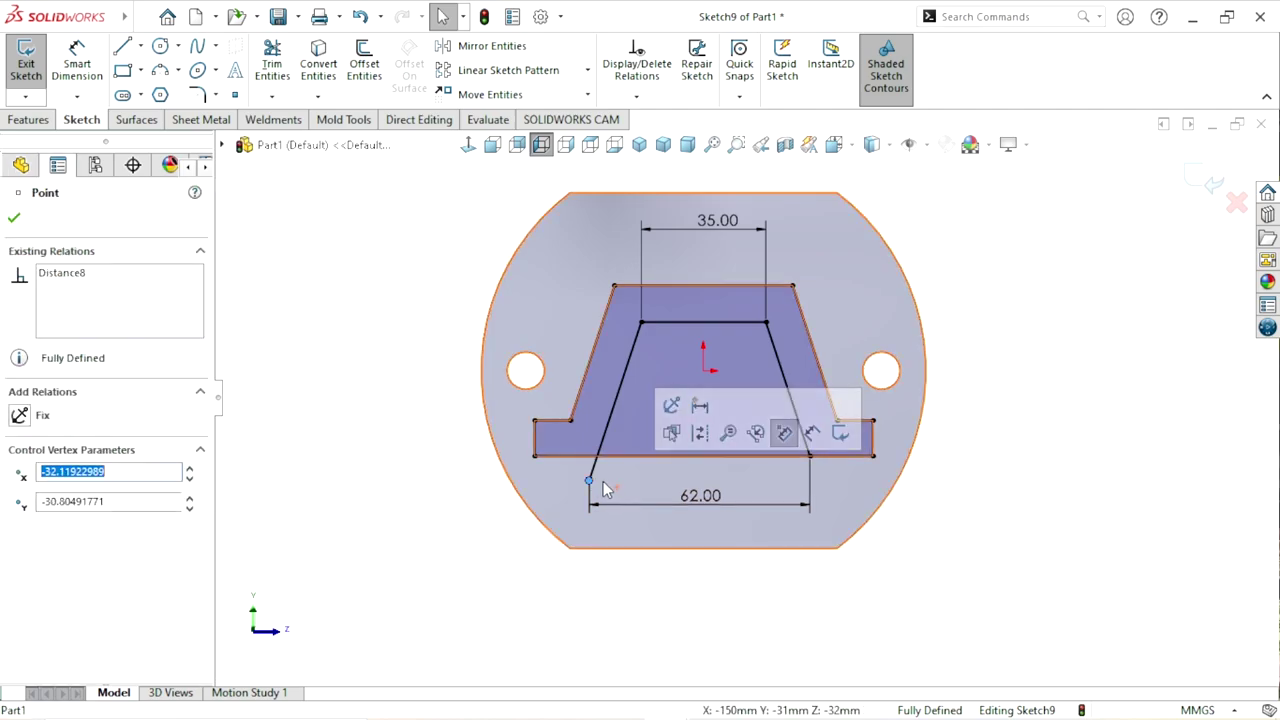
left_click(1046, 523)
middle_click_drag(1046, 523, 730, 547)
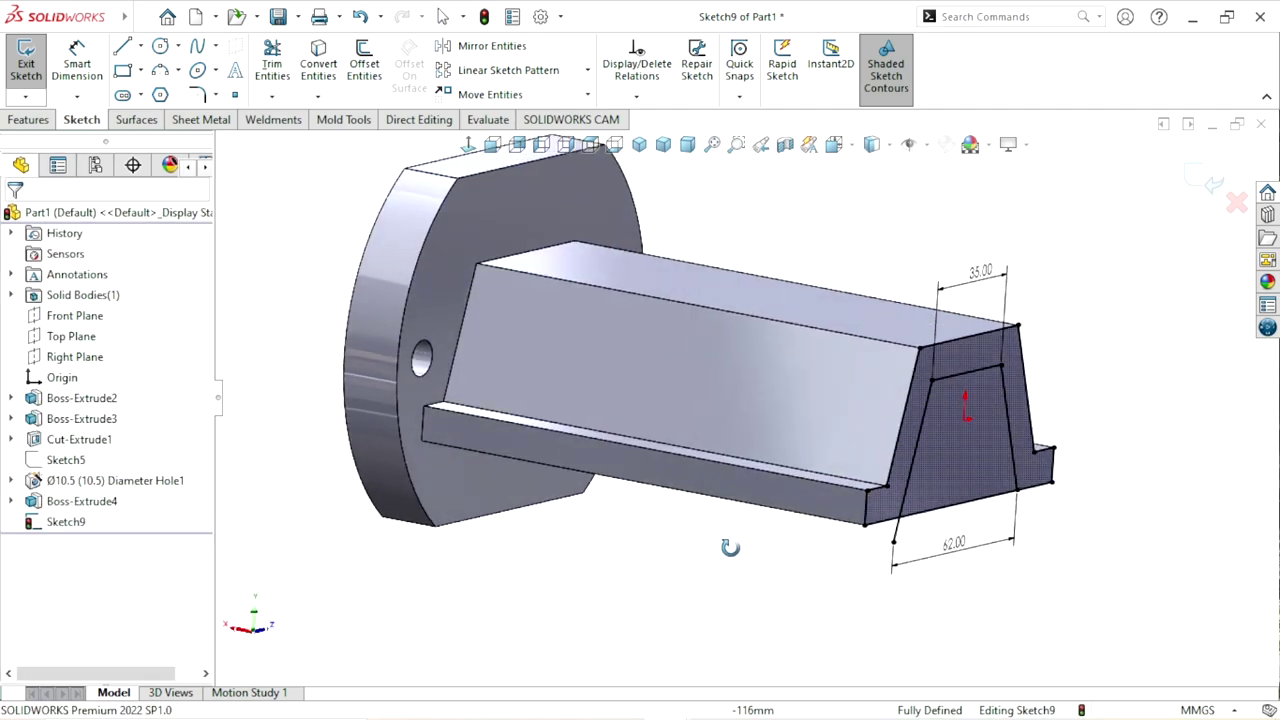
scroll(730, 547, "up", 1)
scroll(730, 547, "up", 2)
scroll(798, 398, "down", 4)
scroll(798, 398, "down", 3)
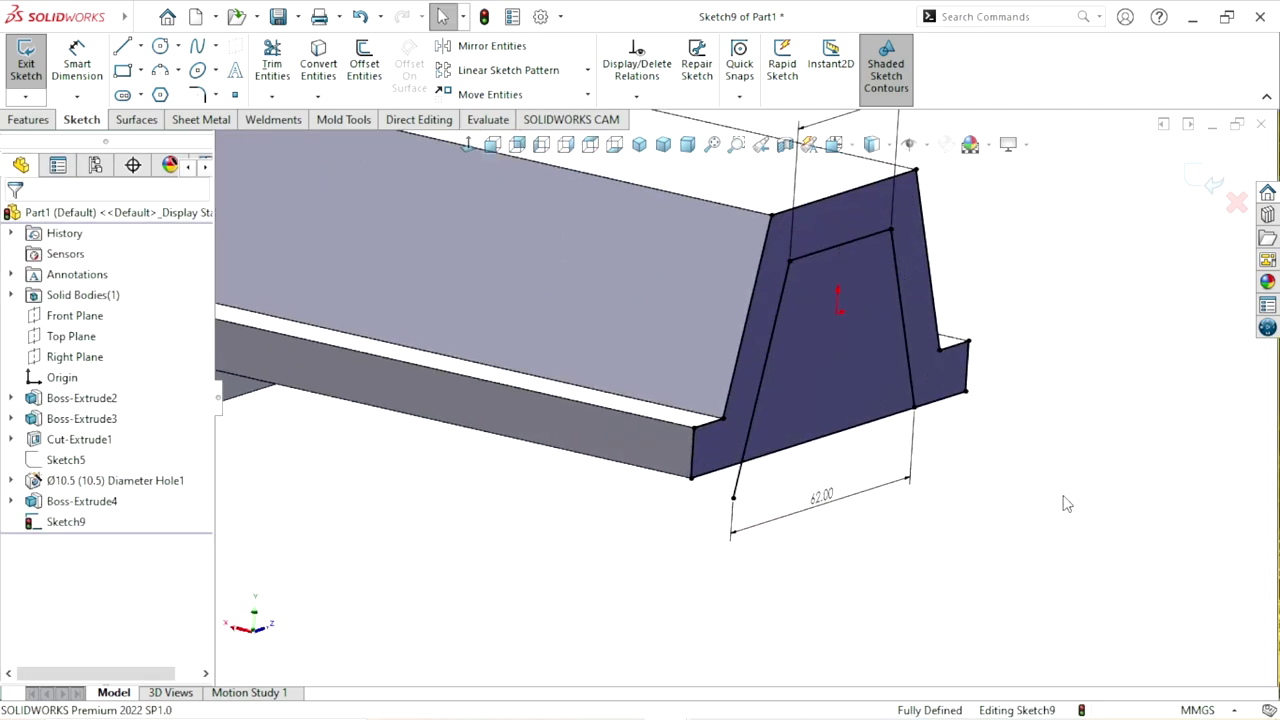
left_click(734, 500)
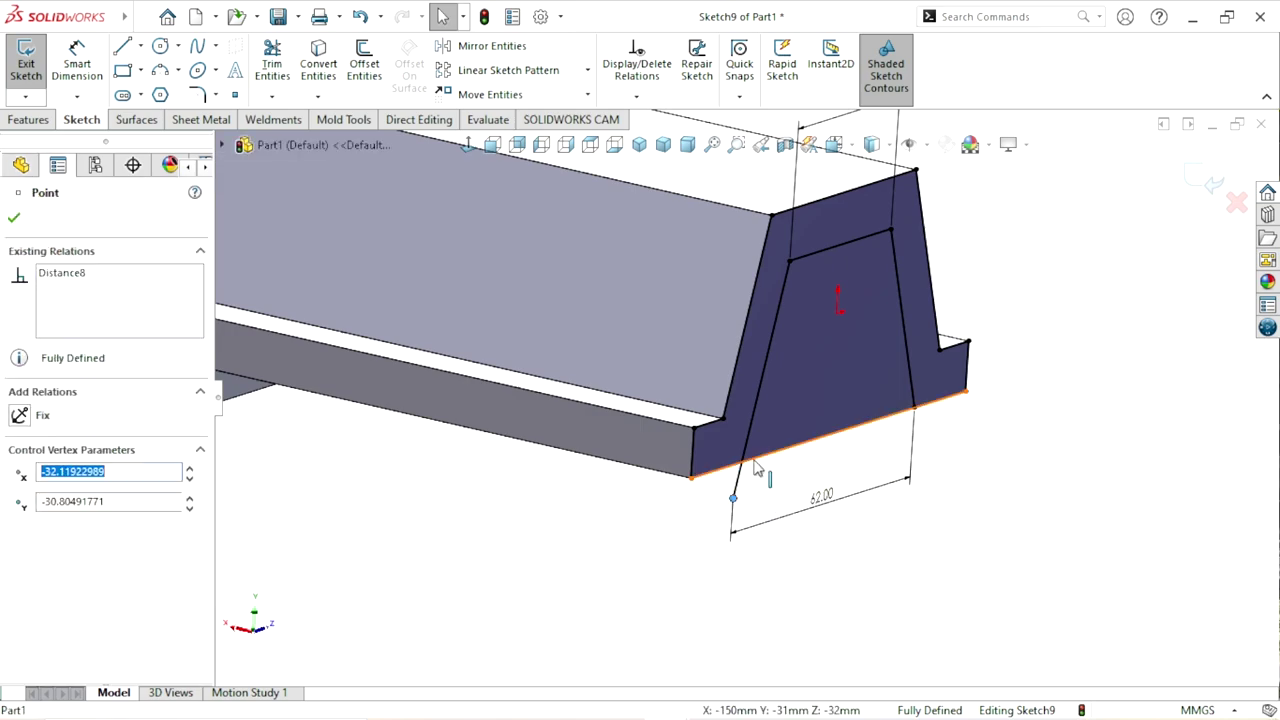
left_click(790, 446, "ctrl")
left_click(836, 377)
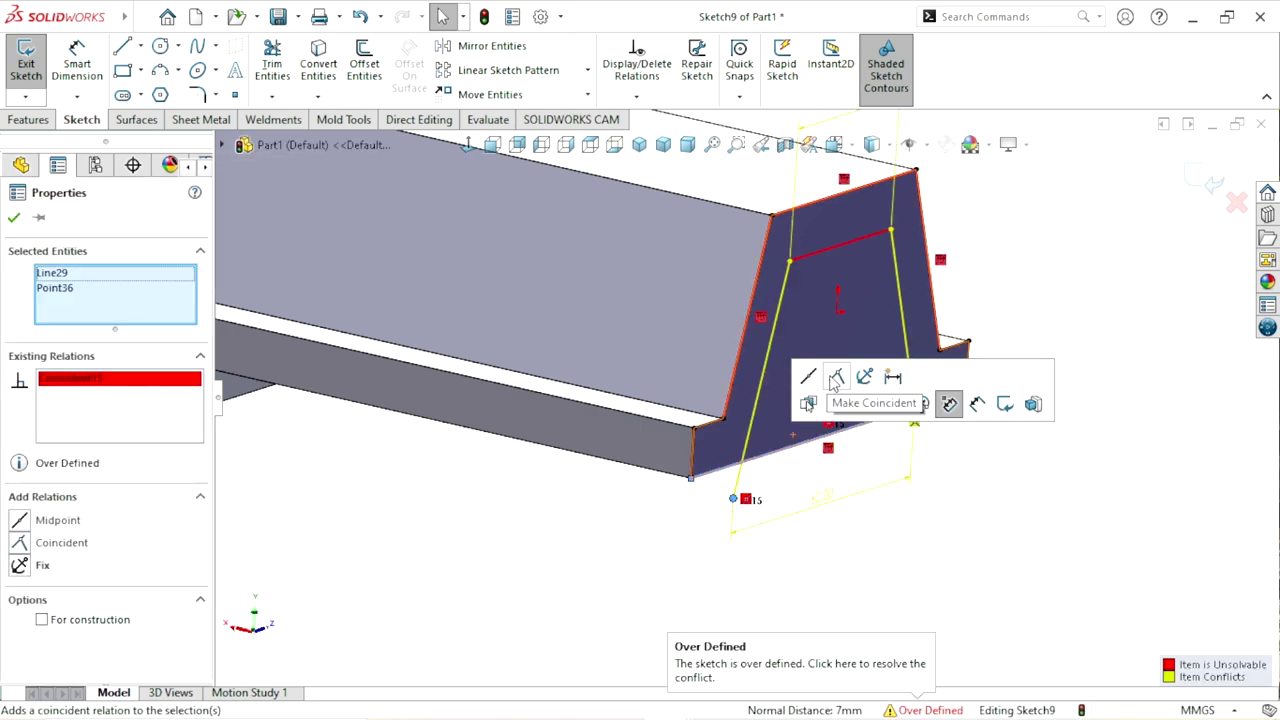
left_click(995, 528)
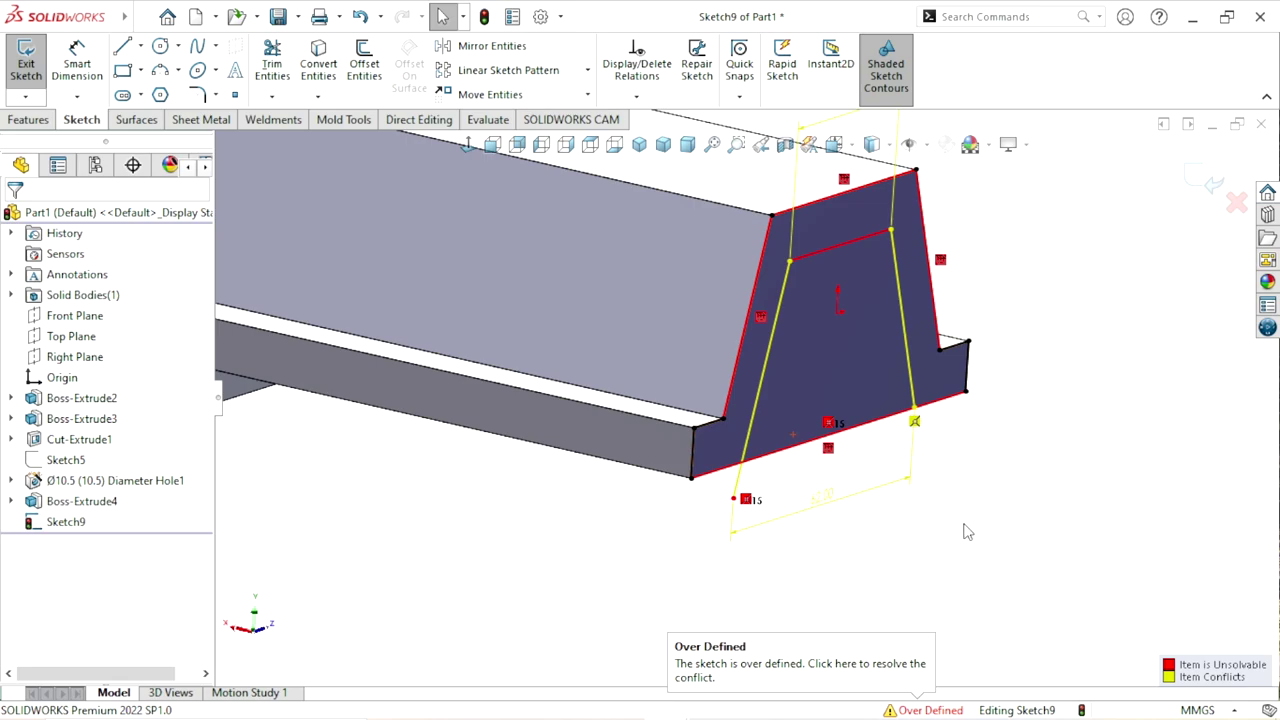
key("ctrl+z")
middle_click_drag(1016, 538, 780, 352)
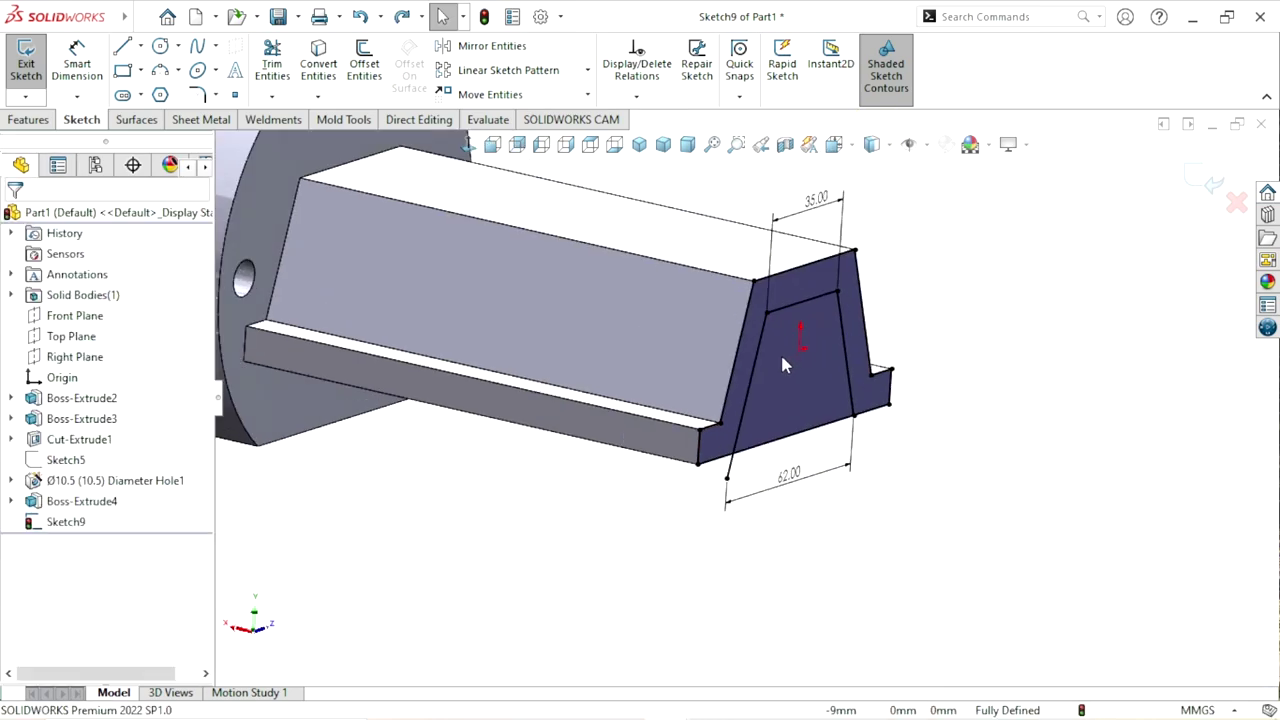
left_click(541, 144)
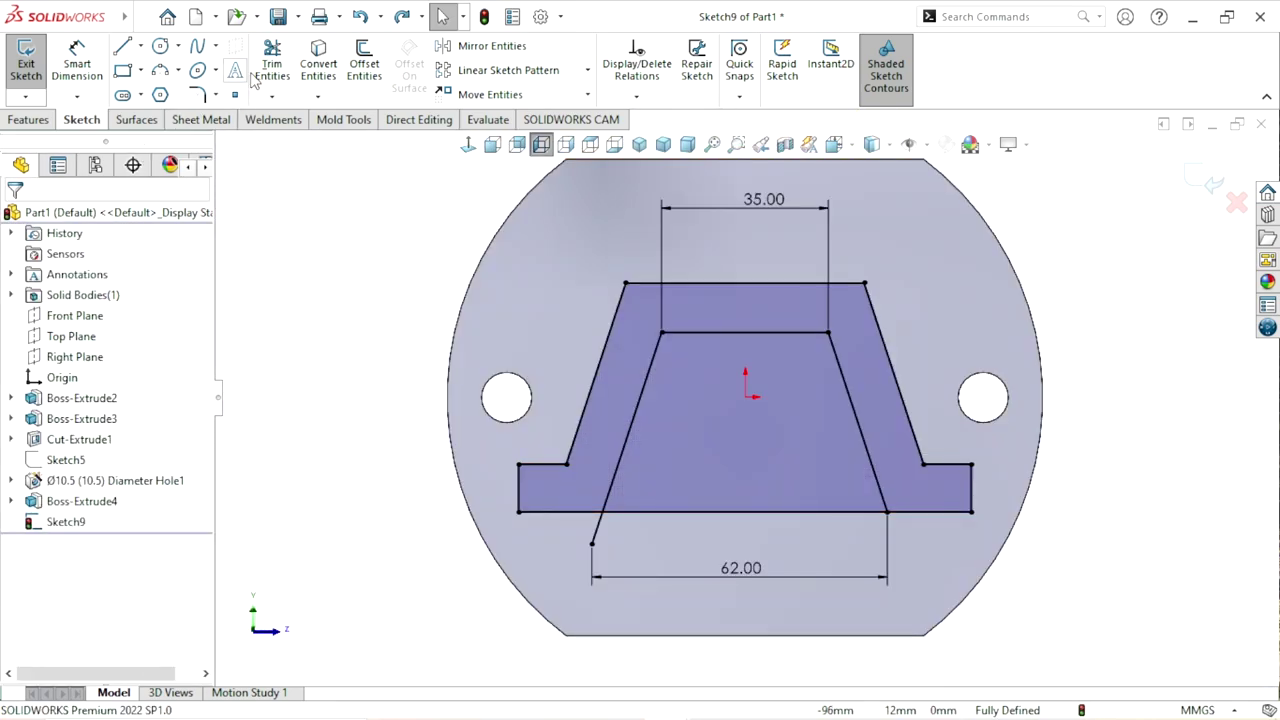
- Power-trim the outer profile segments at the left step near the inner trapezoid
left_click(272, 72)
scroll(760, 450, "down", 3)
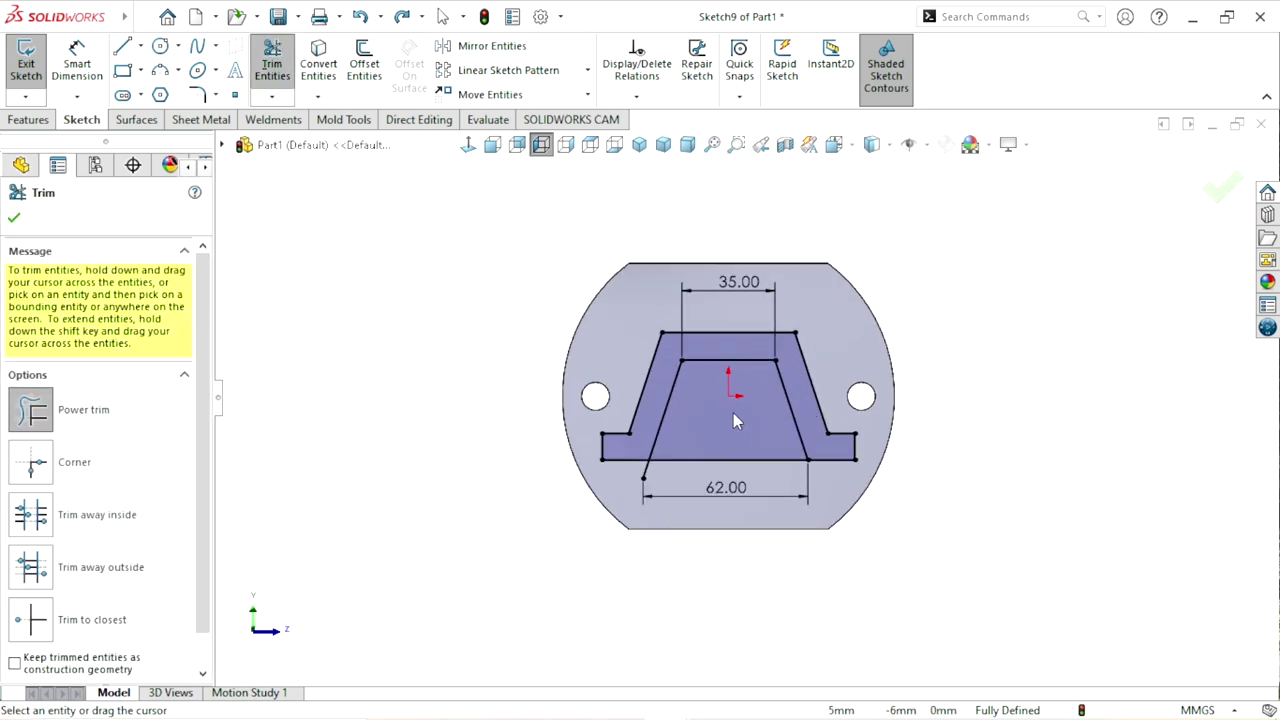
left_click_drag(585, 346, 651, 382)
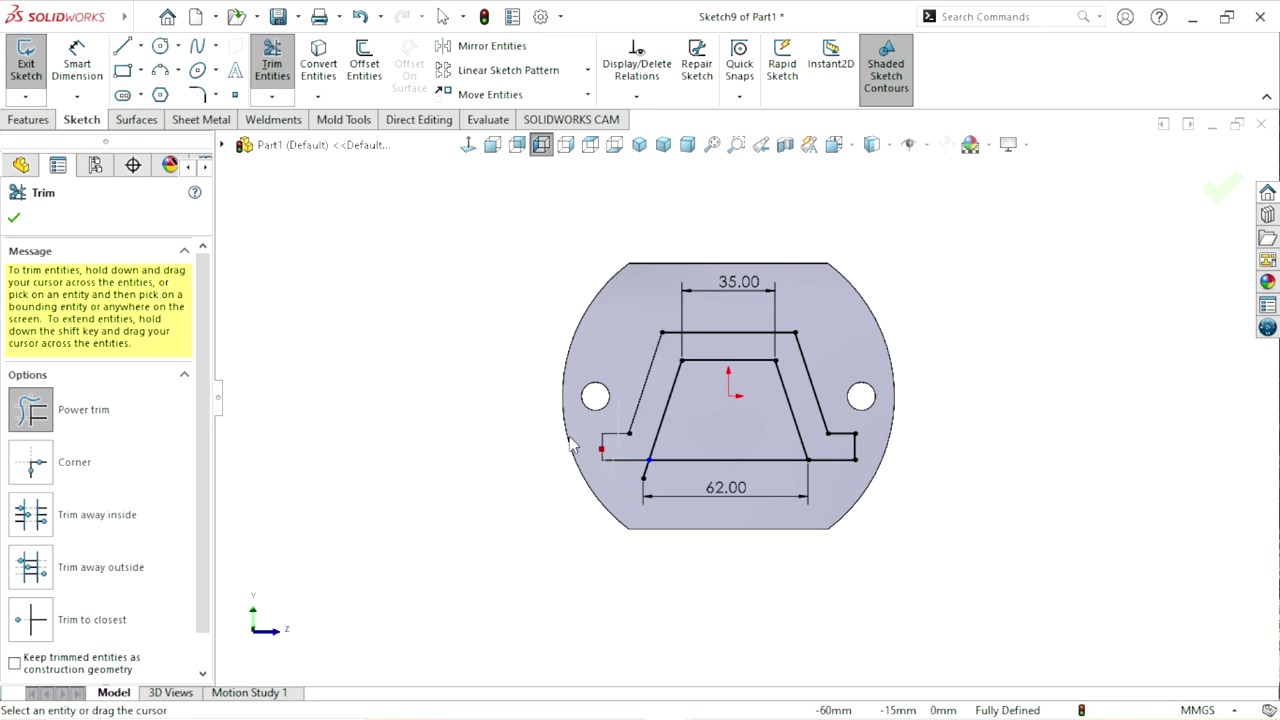
middle_click_drag(685, 335, 650, 331, "ctrl")
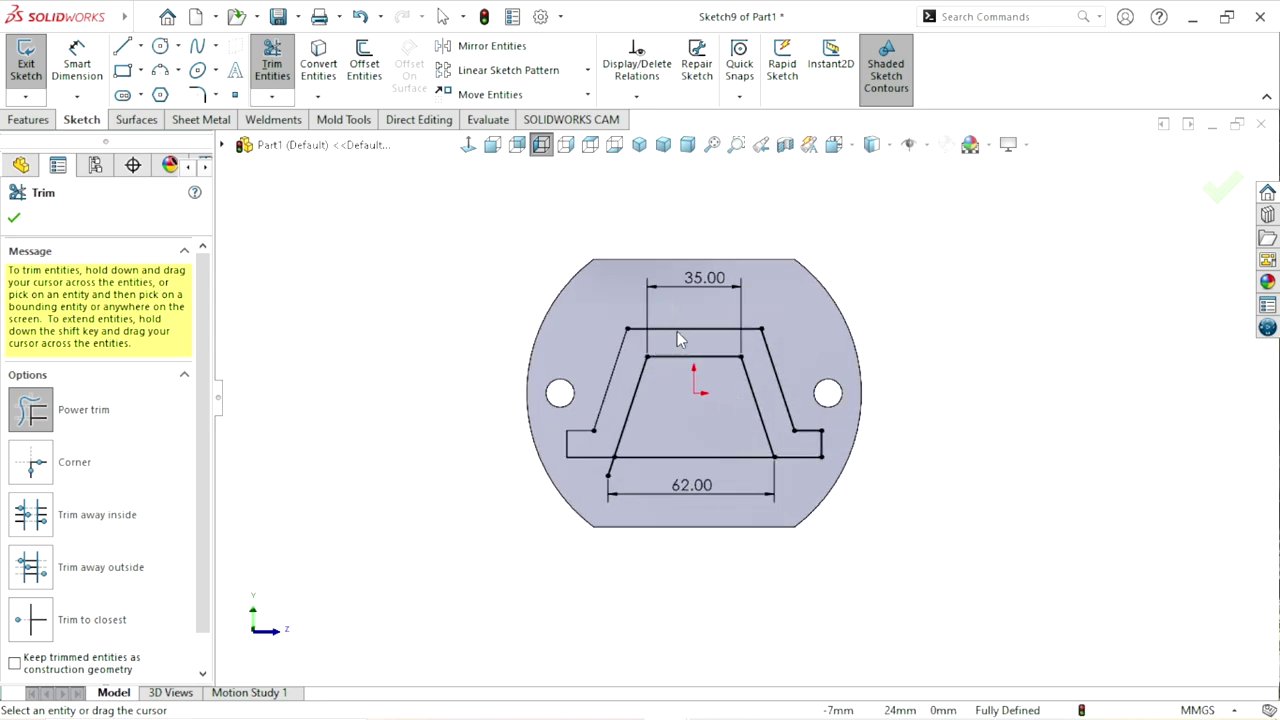
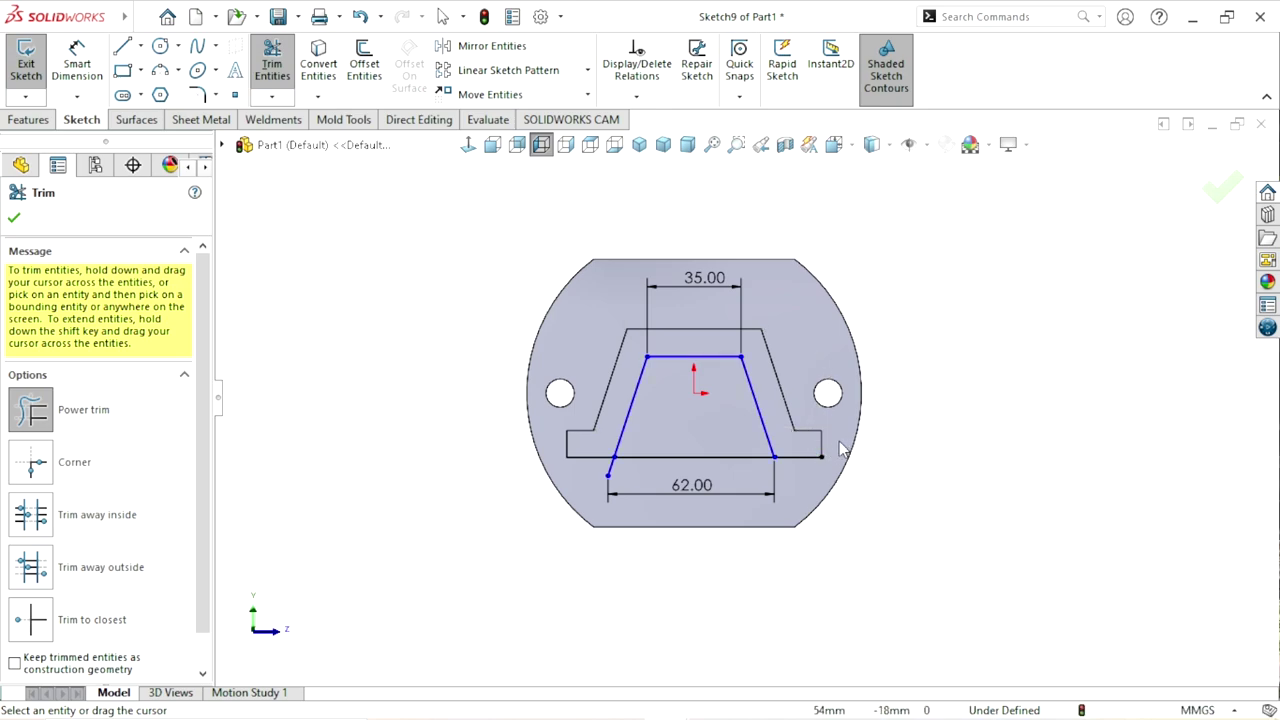
- Trim the short stray tail off the trapezoid's lower-left corner so the shape closes
scroll(630, 437, "down", 2)
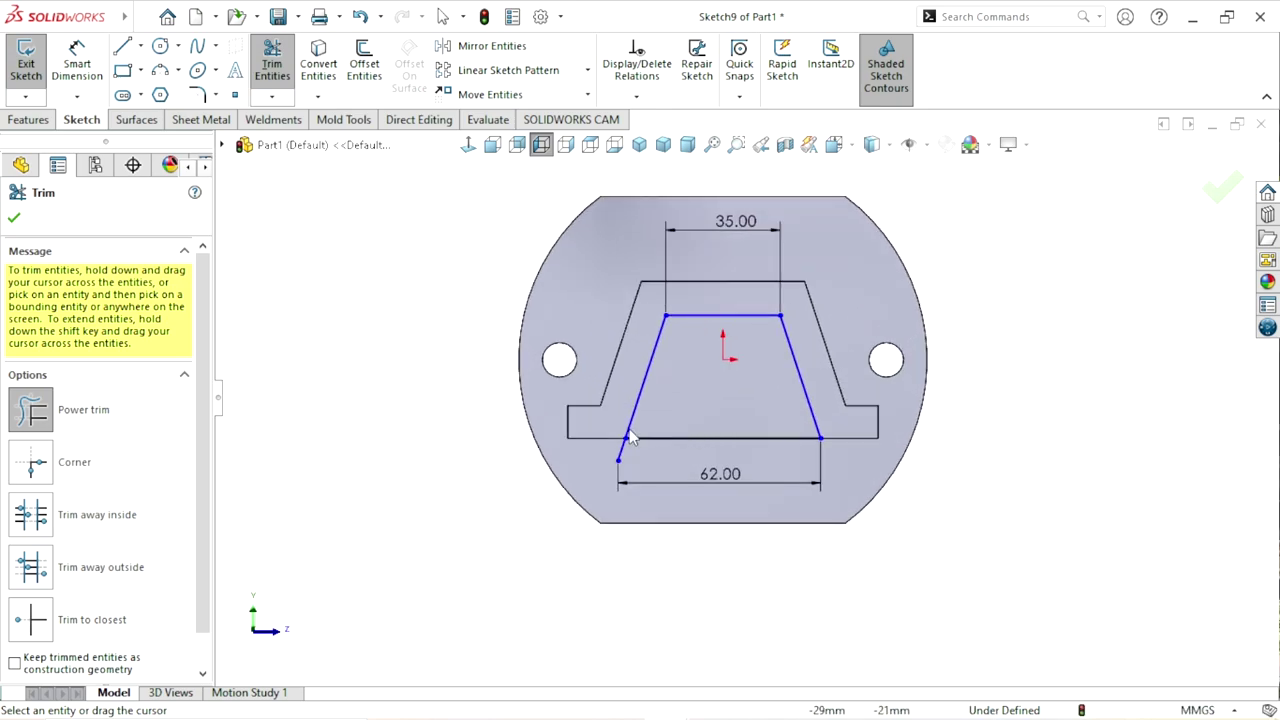
left_click(15, 219)
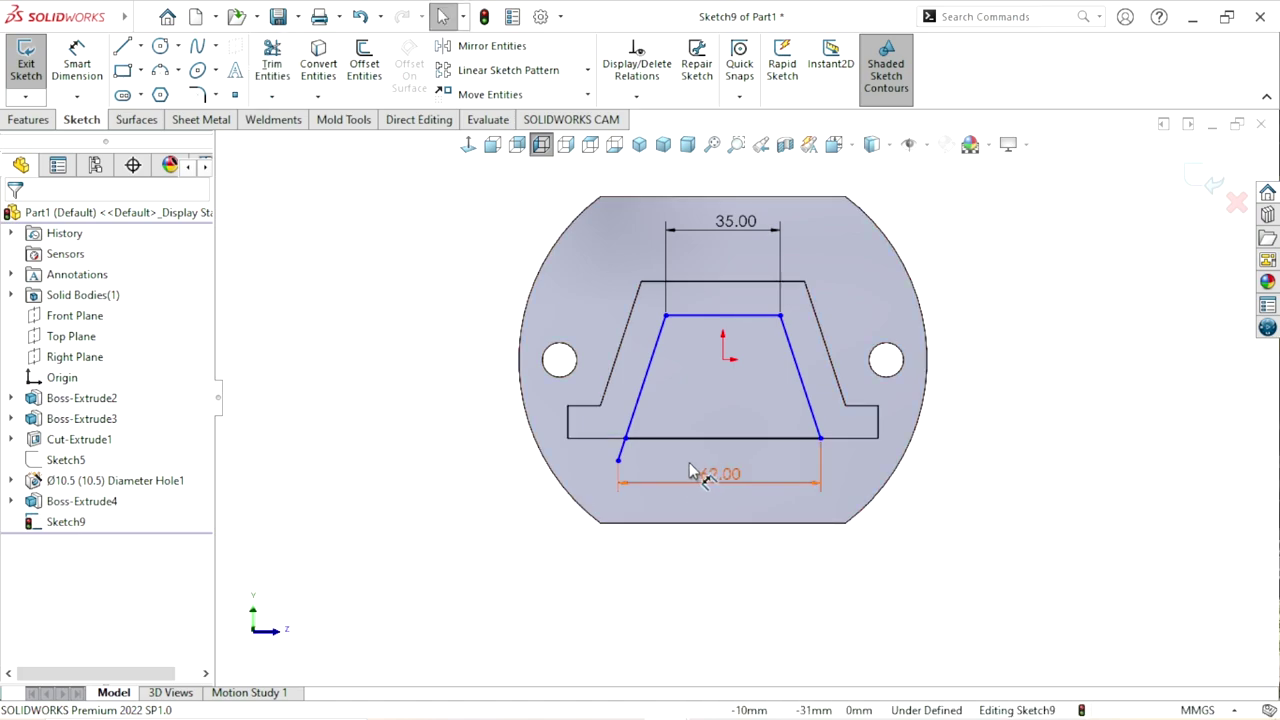
scroll(620, 480, "down", 3)
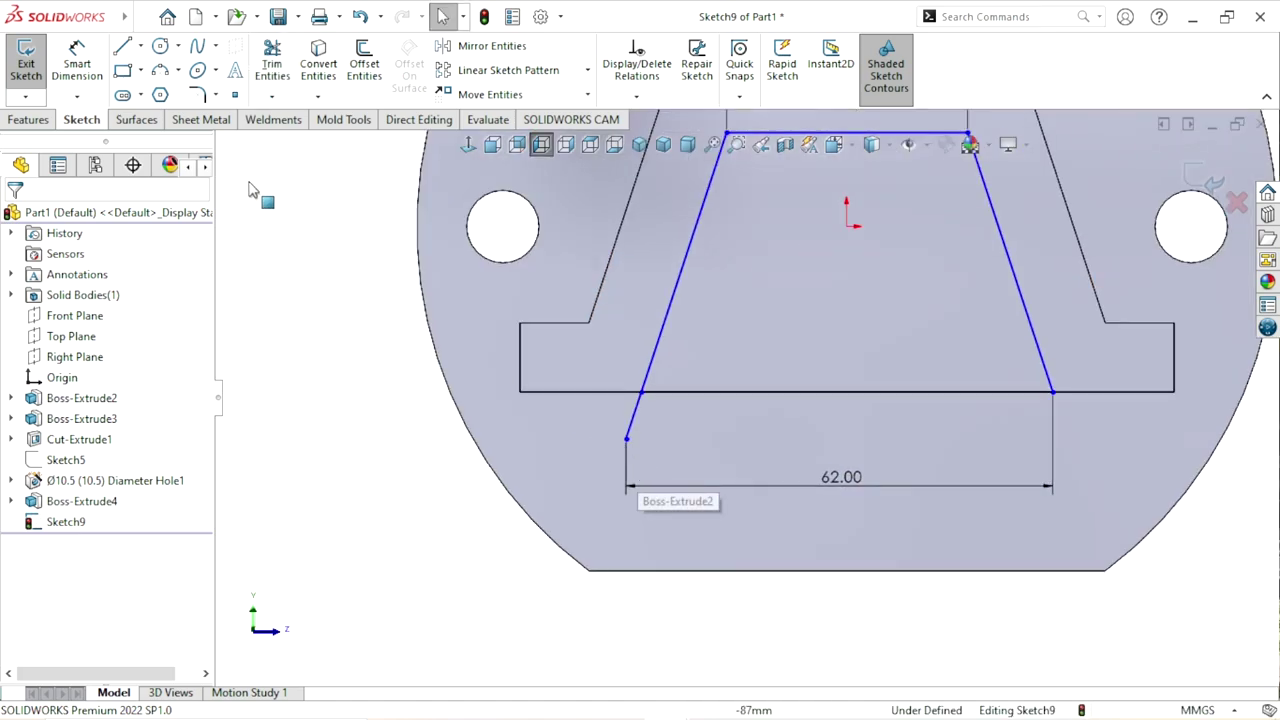
left_click(272, 63)
left_click_drag(597, 438, 706, 425)
scroll(574, 514, "up", 4)
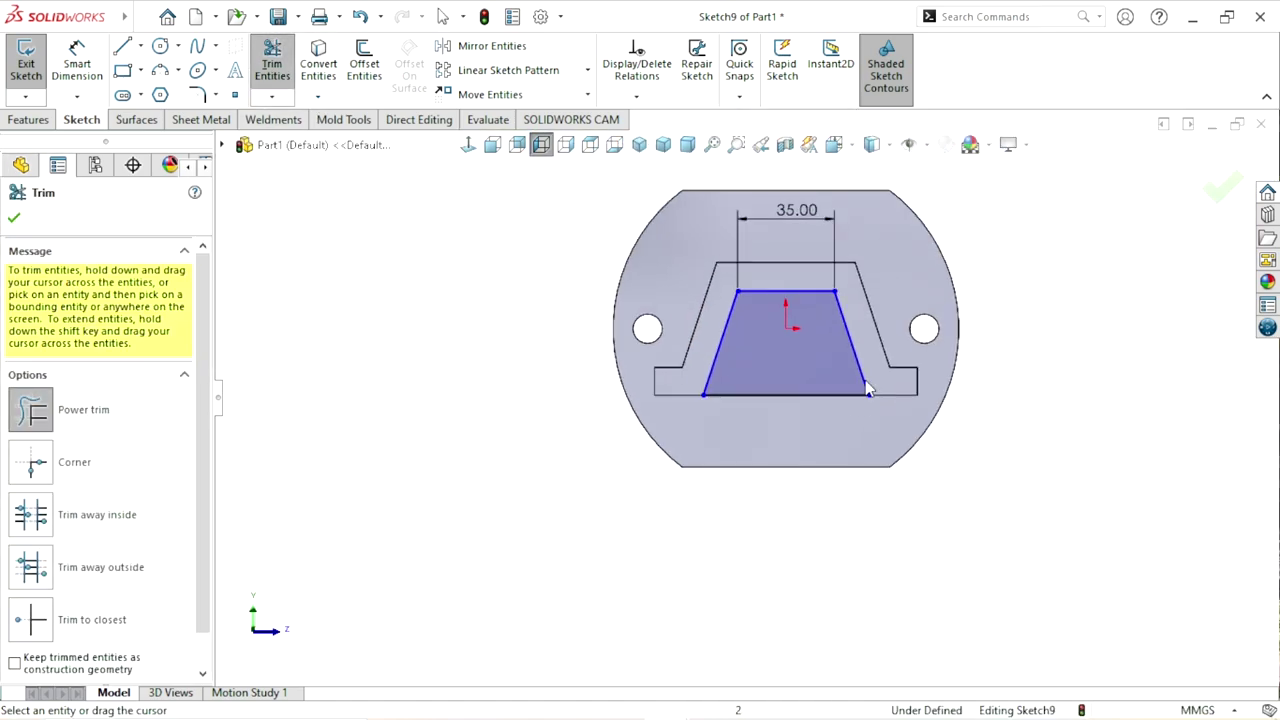
scroll(681, 348, "down", 2)
- Dimension the trapezoid's bottom edge between its lower corners at 62 mm
left_click(15, 219)
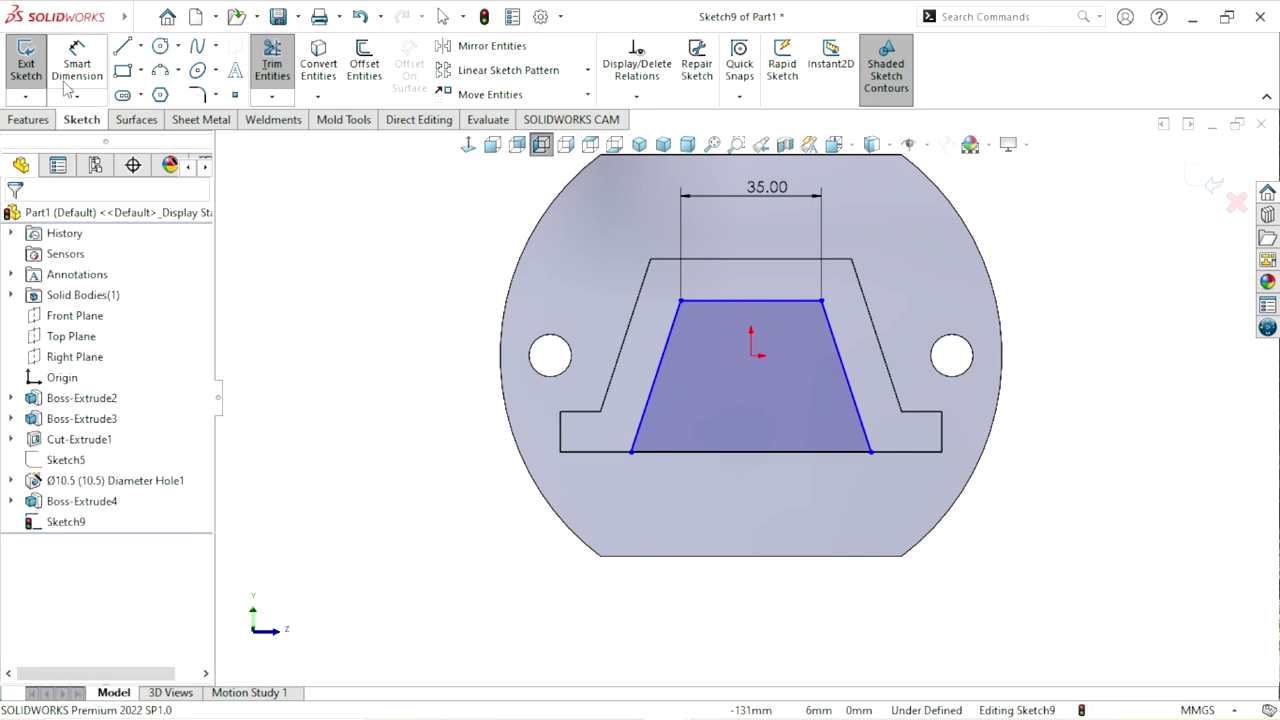
key("d")
left_click(631, 453)
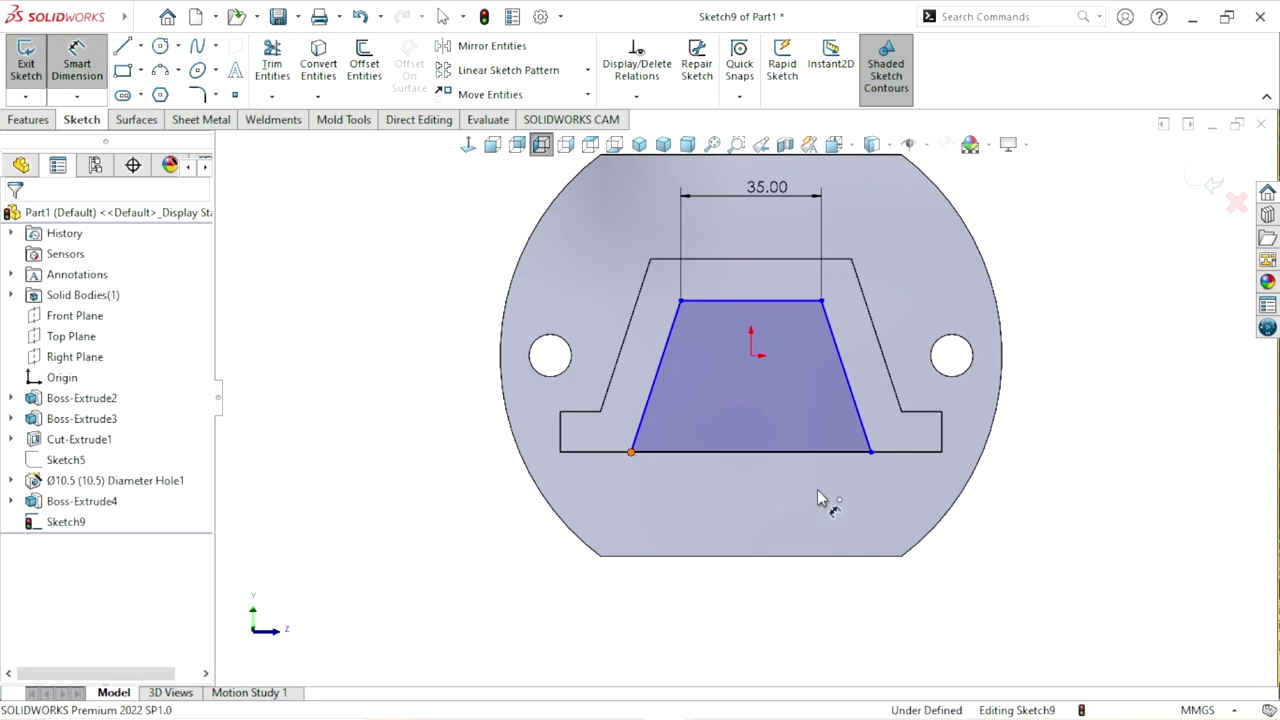
left_click(871, 452)
left_click(772, 509)
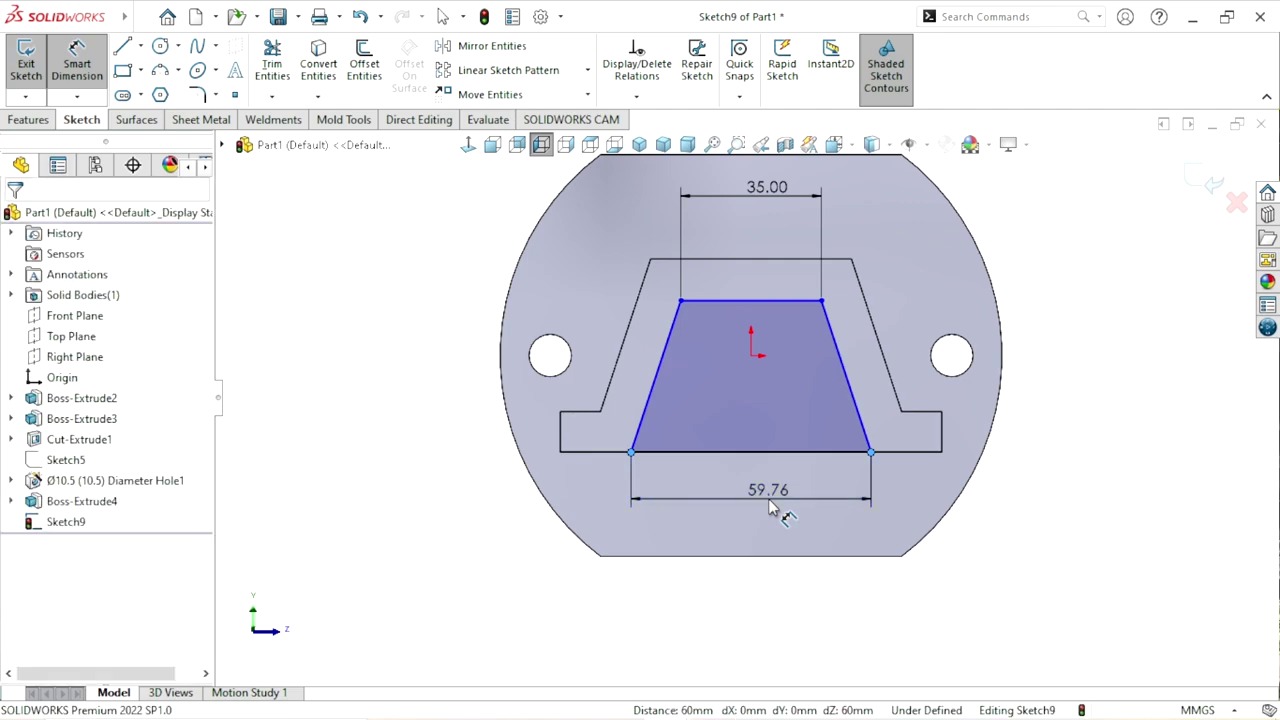
type("6")
key("Return")
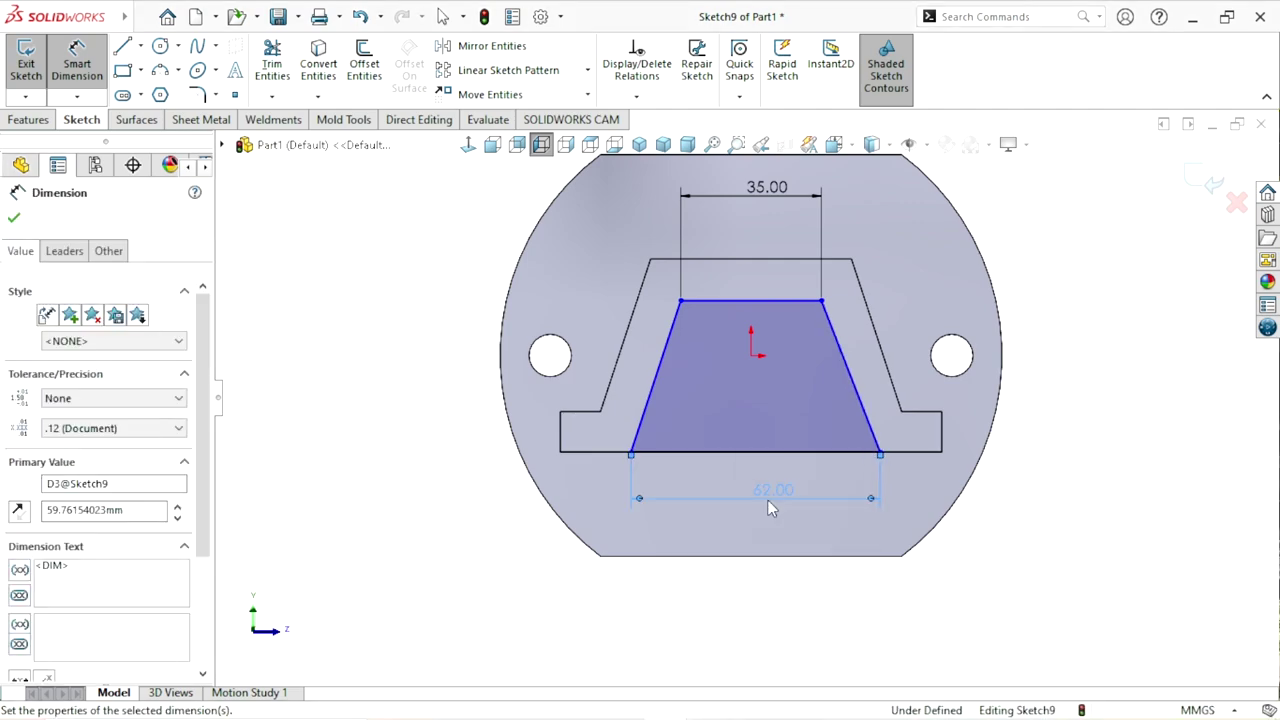
left_click(960, 557)
scroll(800, 420, "up", 3)
scroll(798, 418, "down", 2)
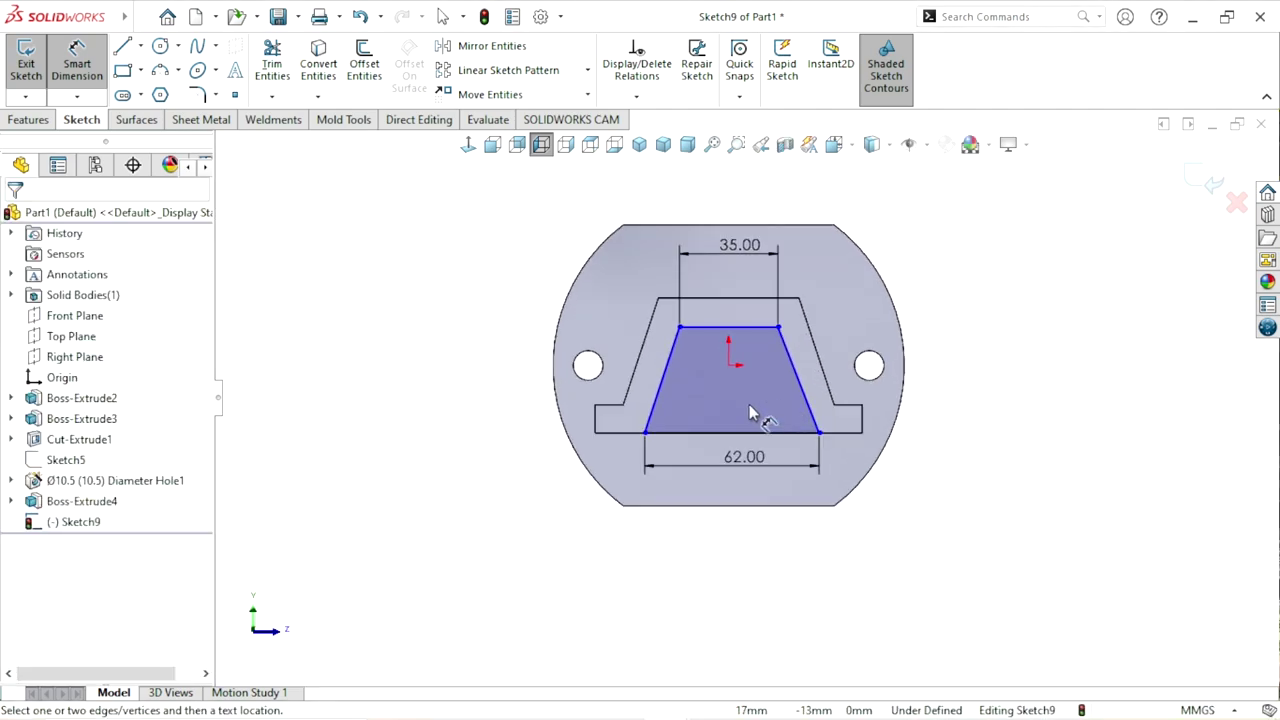
left_click(140, 45)
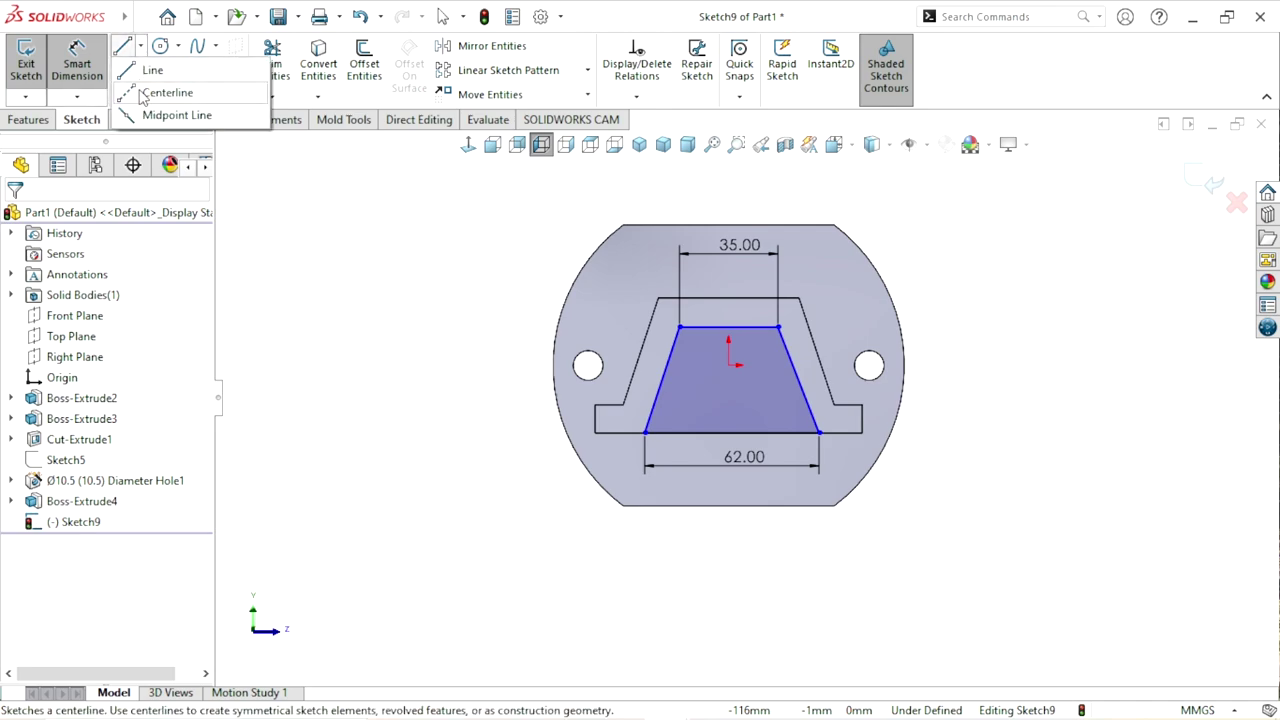
- Draw a vertical centerline from the sketch origin down below the part
left_click(160, 91)
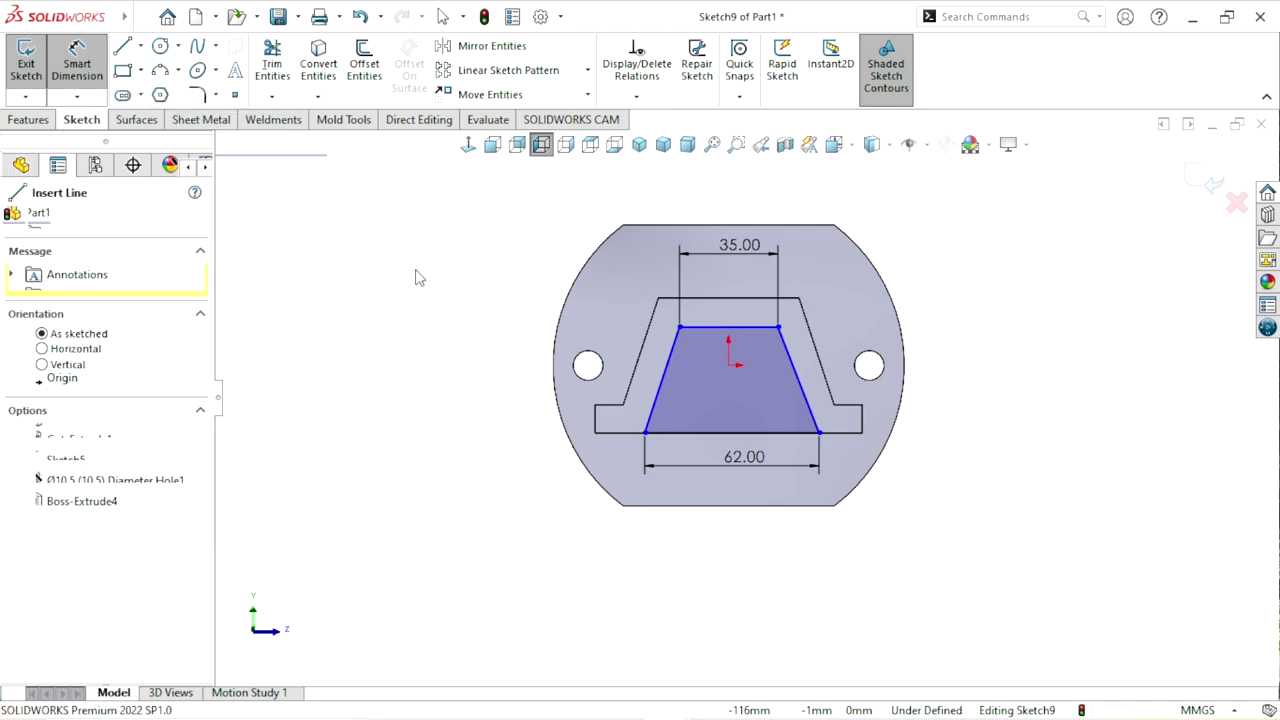
left_click(728, 366)
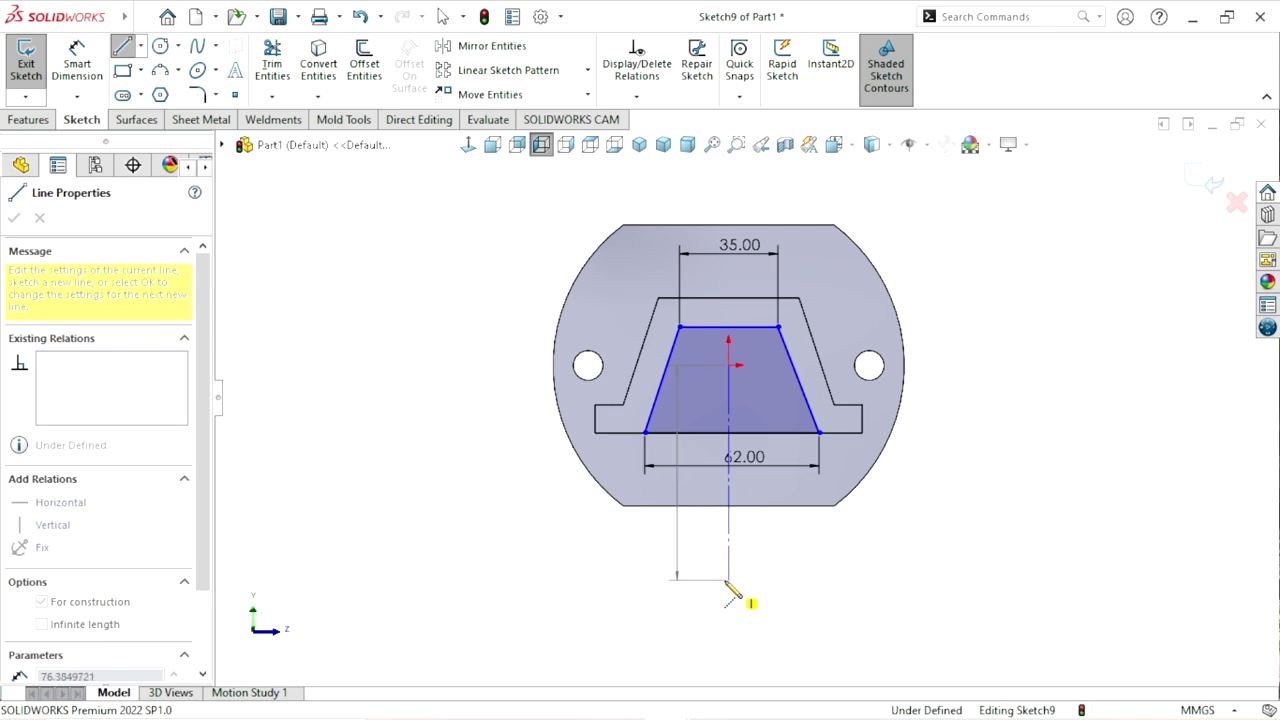
left_click(728, 579)
right_click(830, 478)
left_click(866, 494)
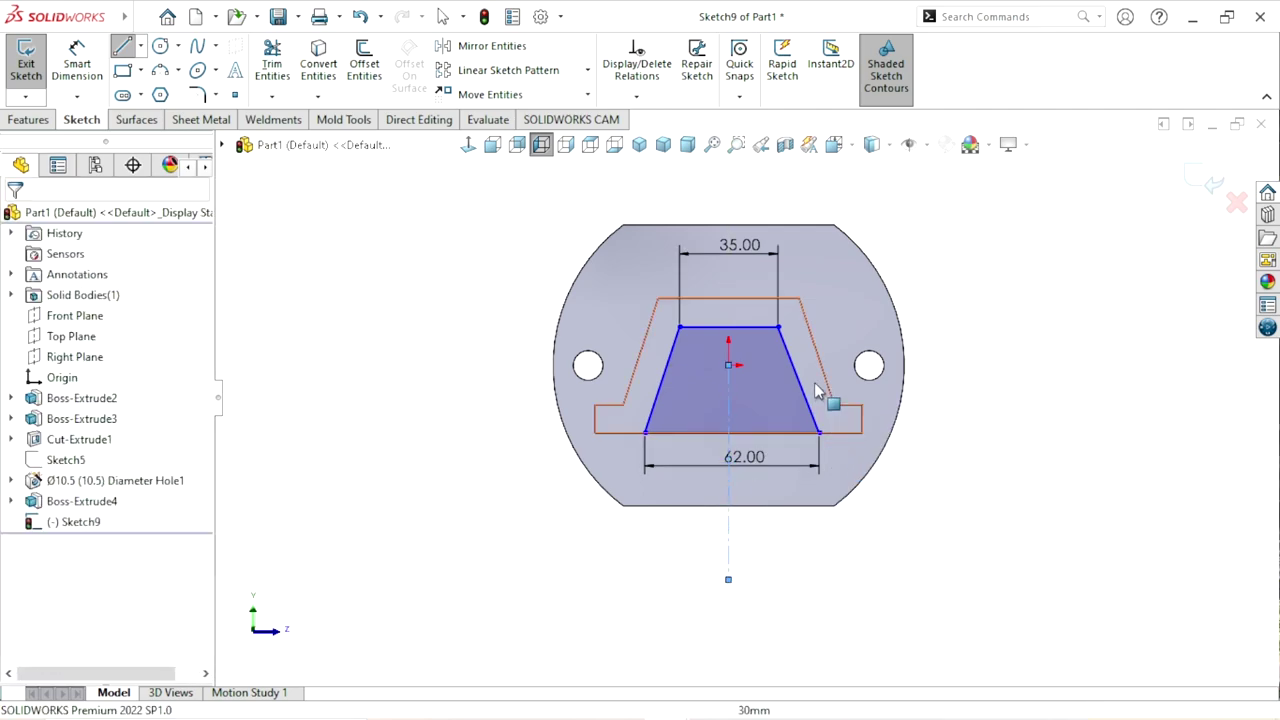
- Make the trapezoid's two slanted sides symmetric about the centerline
left_click(805, 392)
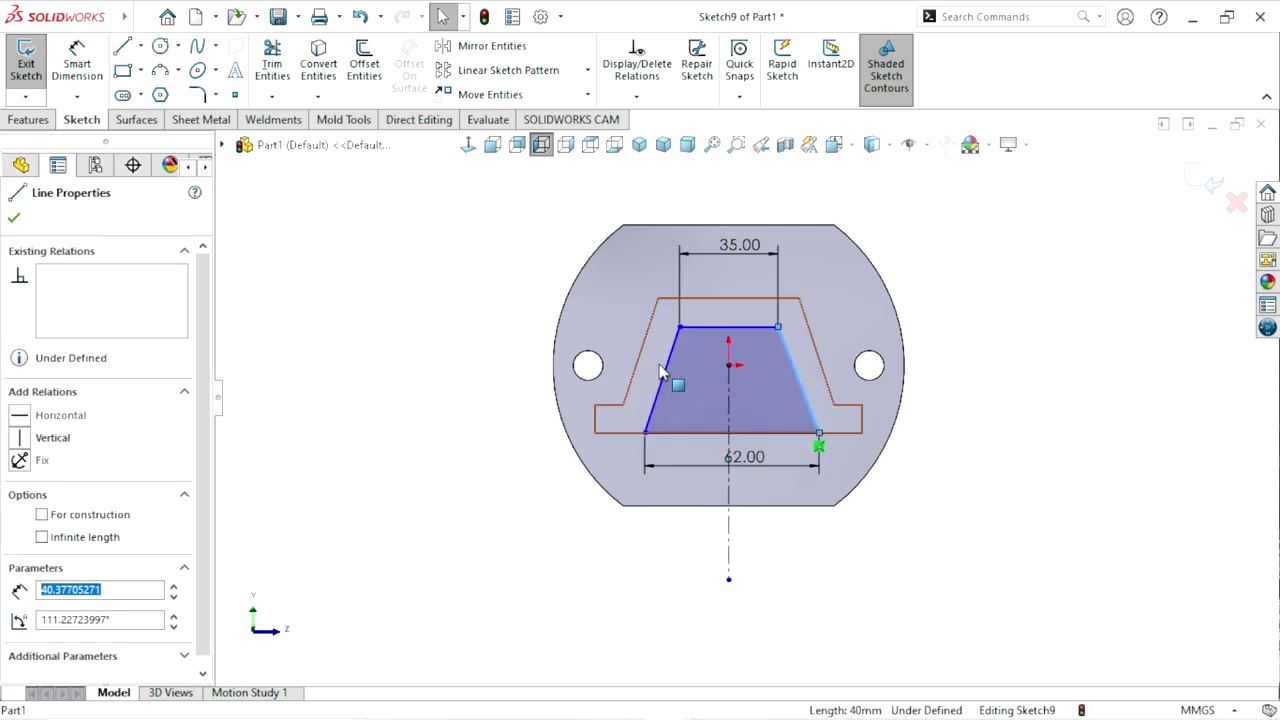
left_click(659, 370, "ctrl")
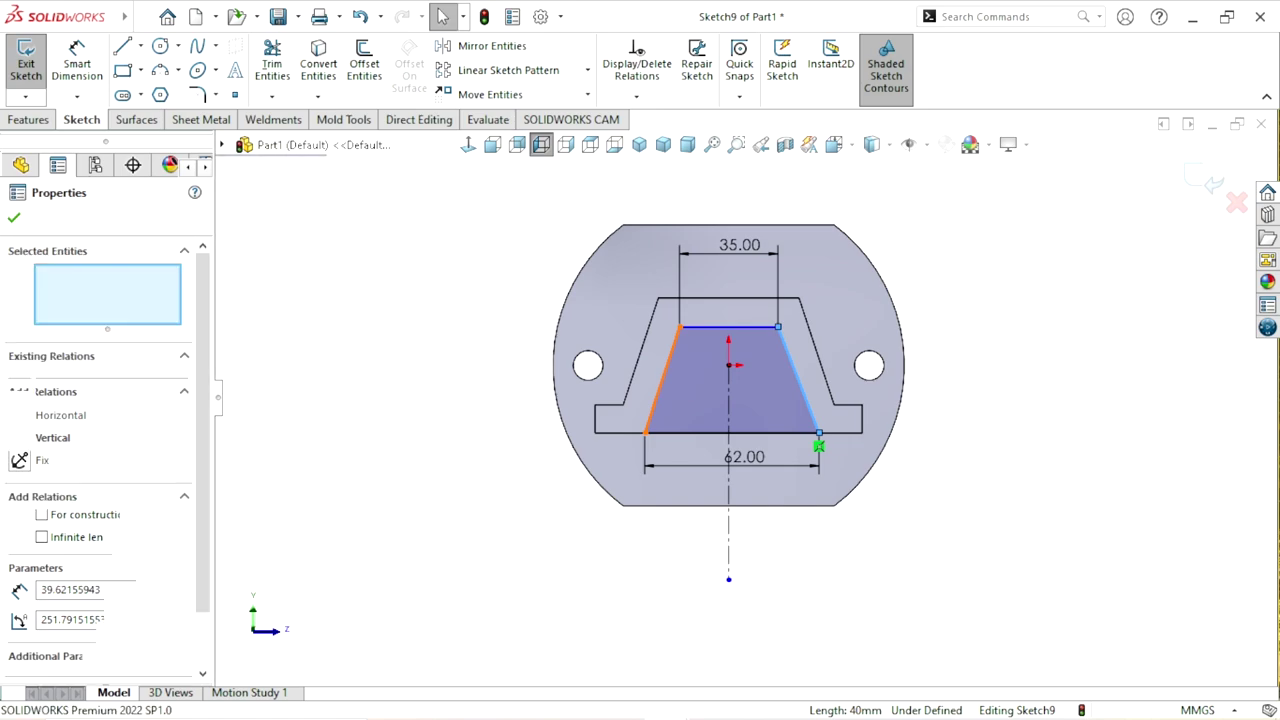
left_click(729, 411, "ctrl")
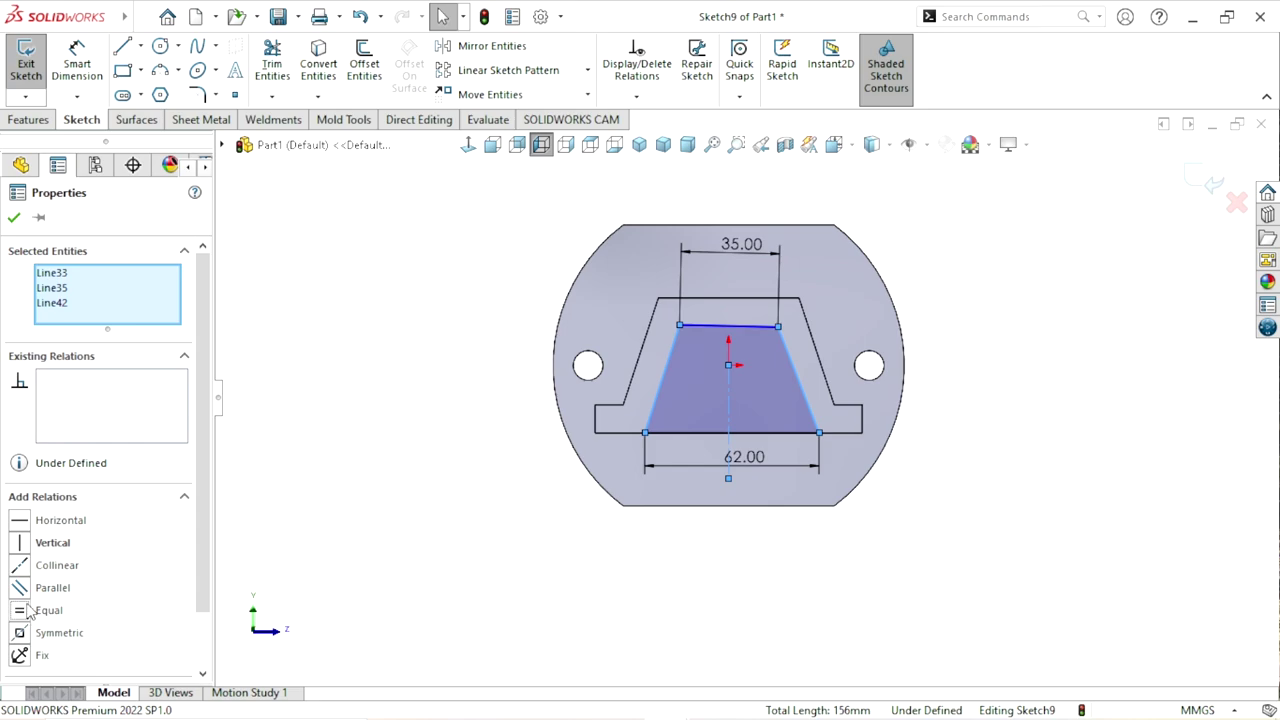
left_click(14, 220)
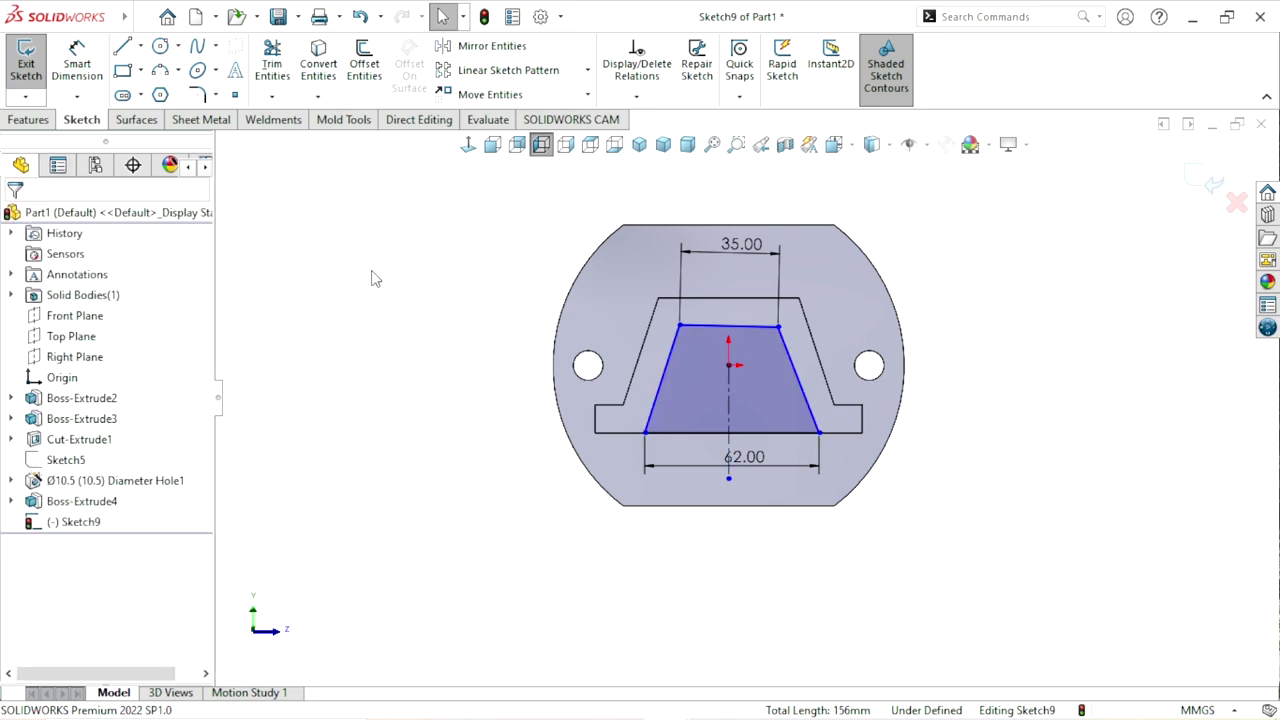
- Make the trapezoid's top edge horizontal
left_click(717, 326)
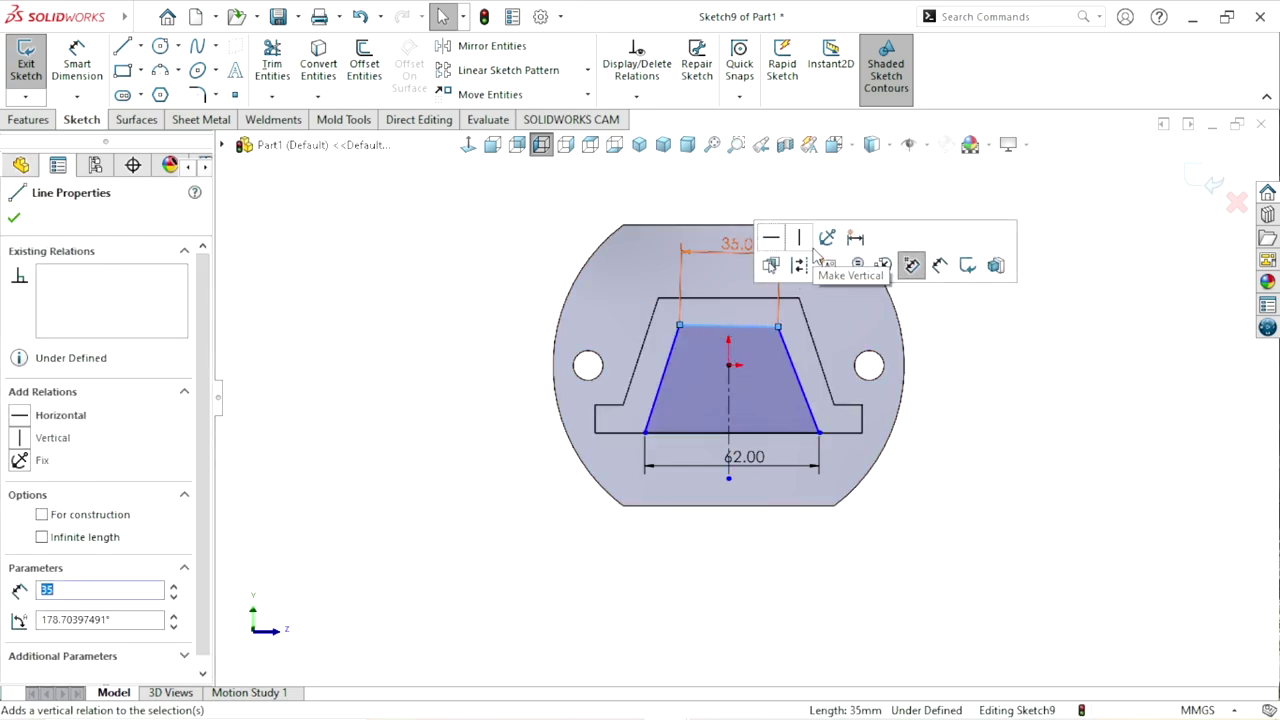
left_click(771, 238)
left_click(1028, 408)
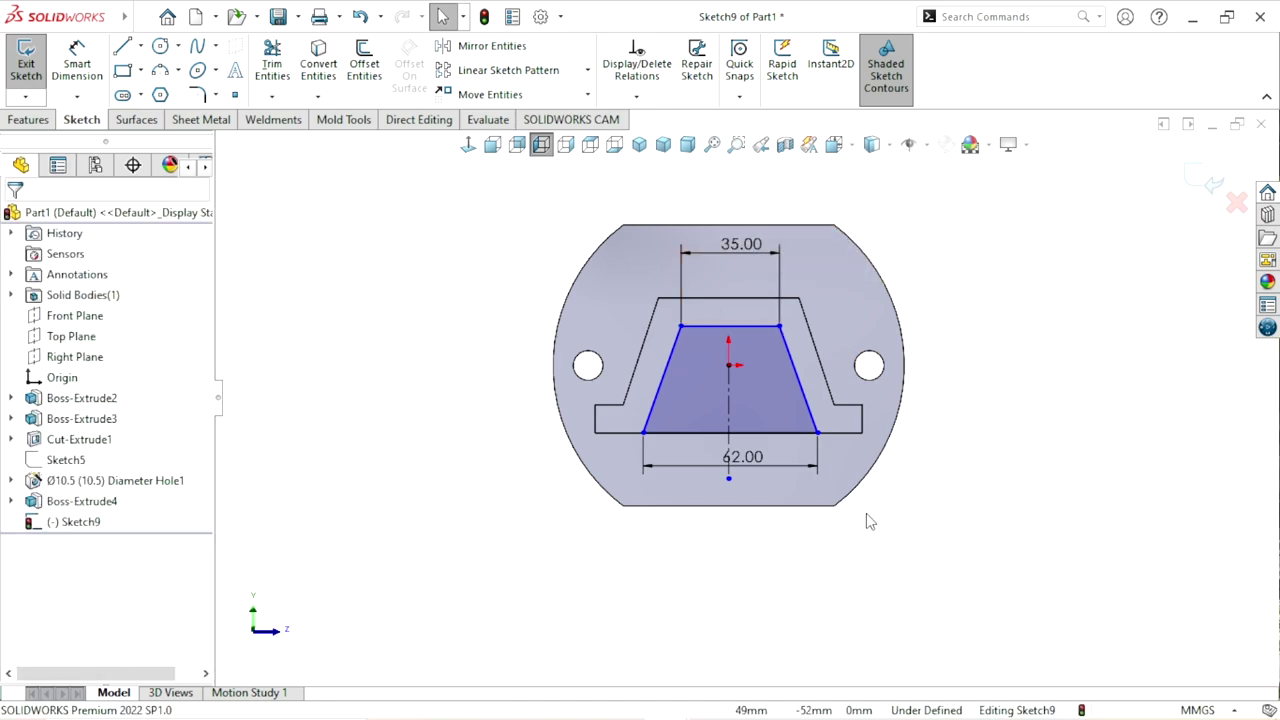
scroll(1040, 420, "up", 2)
scroll(1046, 429, "down", 1)
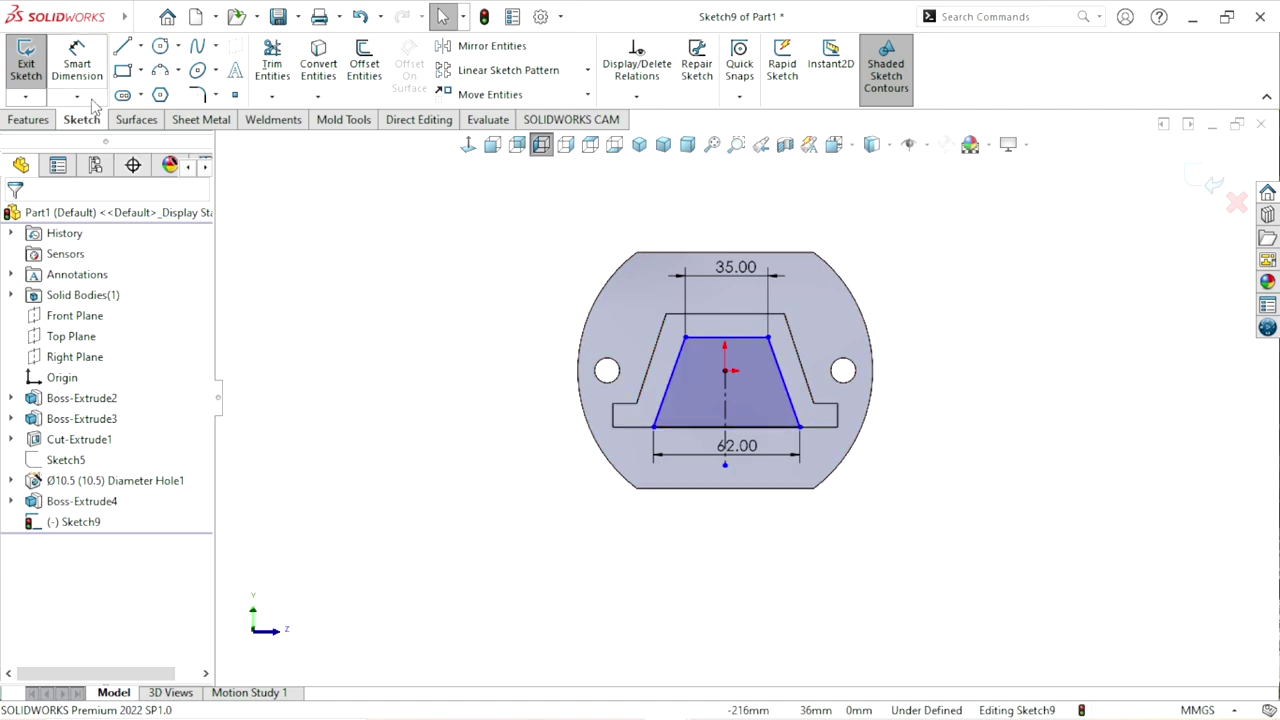
- Add an 8 mm vertical gap dimension between the raised section's top edge and the trapezoid's top edge
left_click(77, 62)
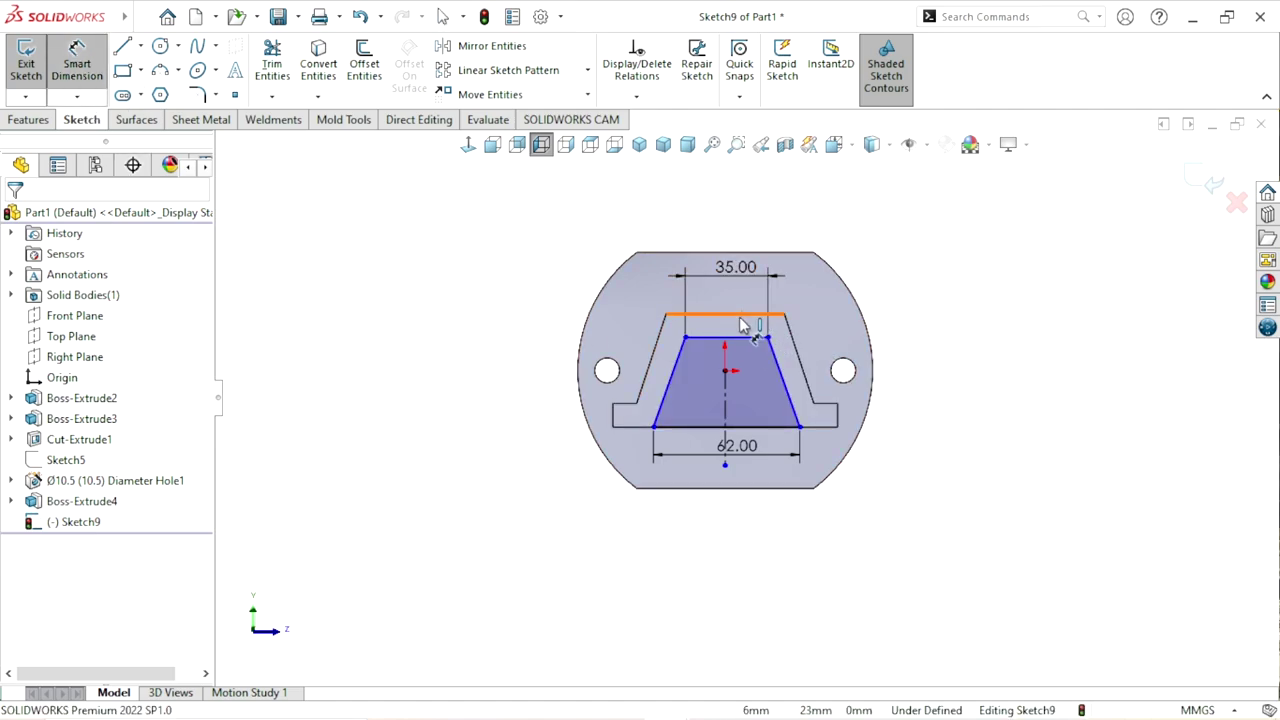
left_click(742, 325)
left_click(742, 345)
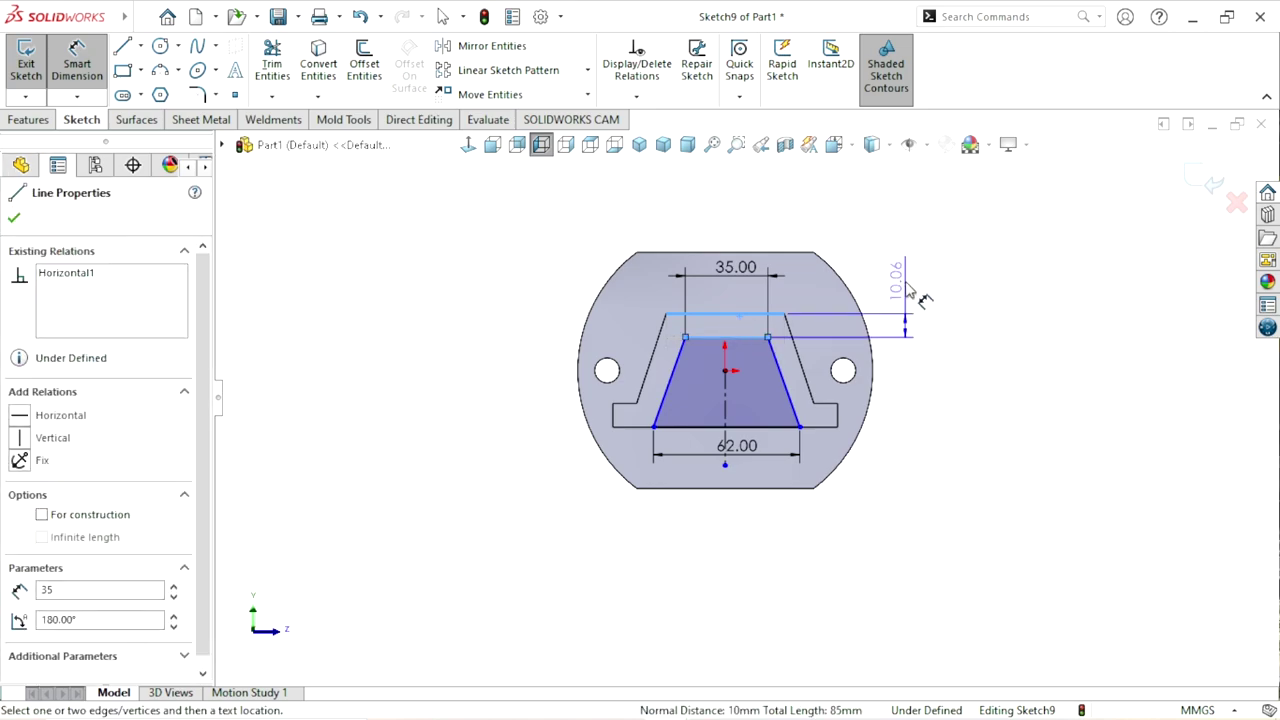
left_click(901, 288)
type("8")
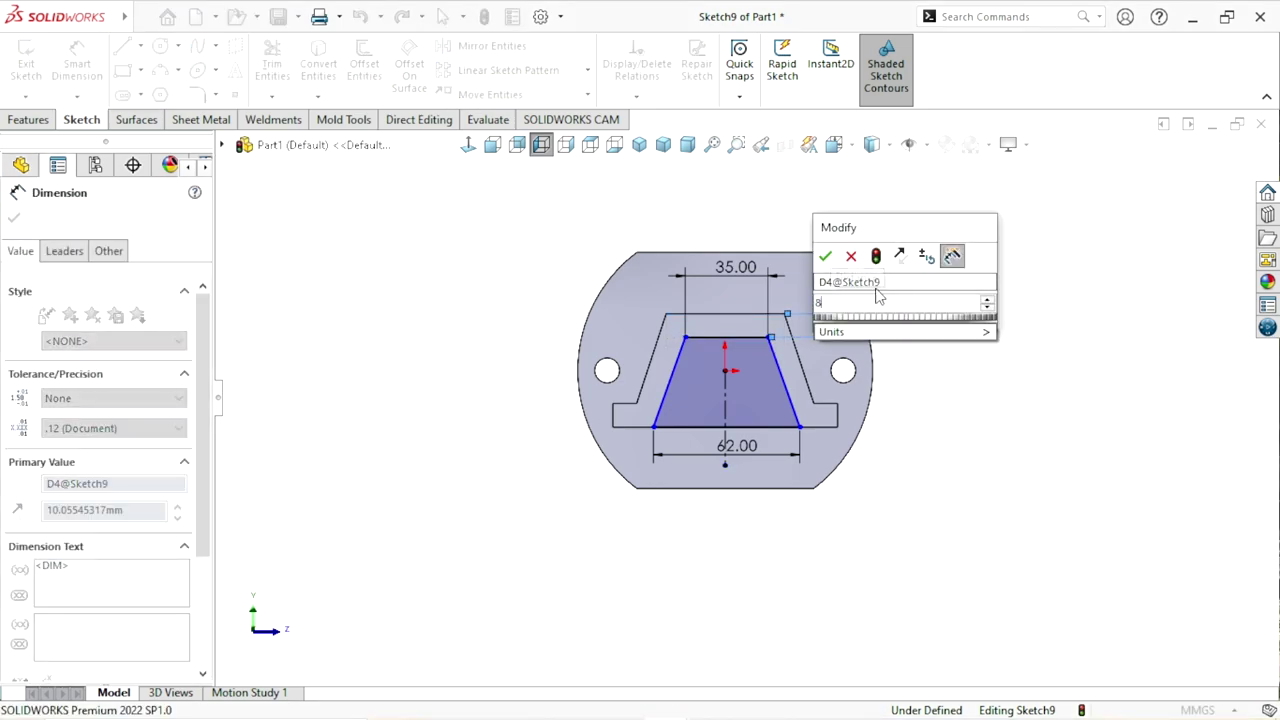
key("Return")
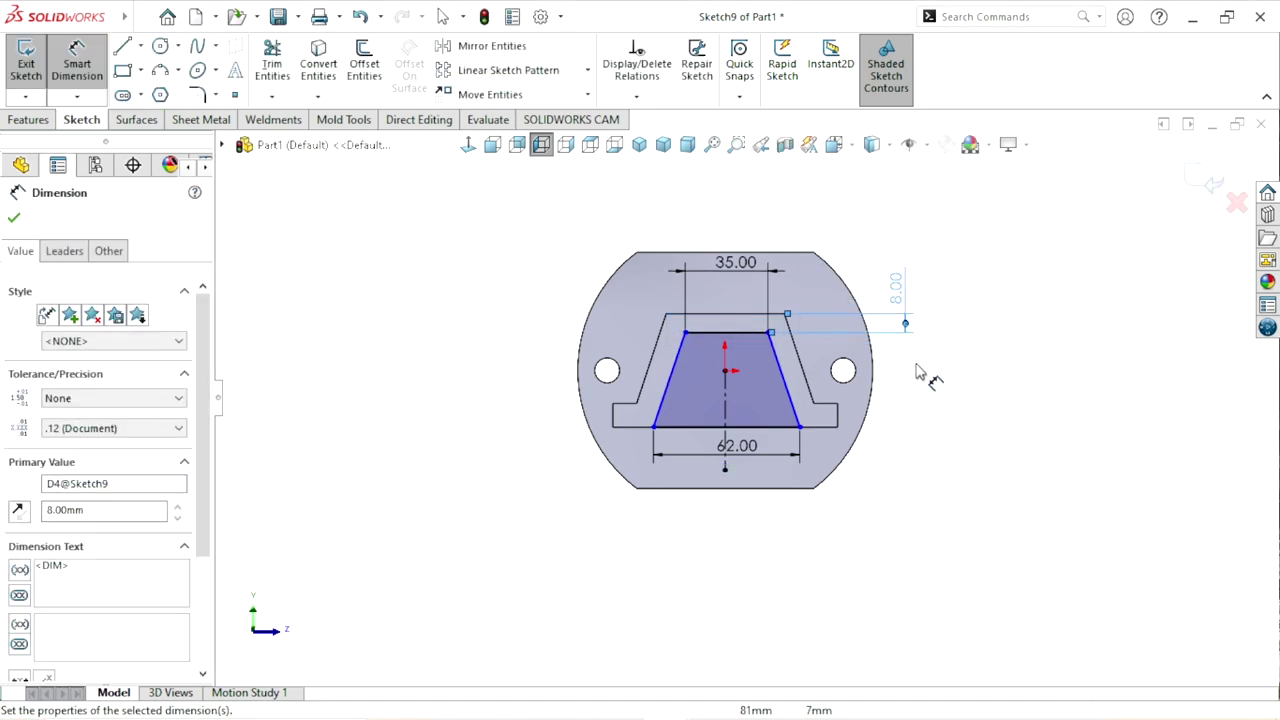
scroll(730, 468, "up", 2)
scroll(797, 340, "down", 2)
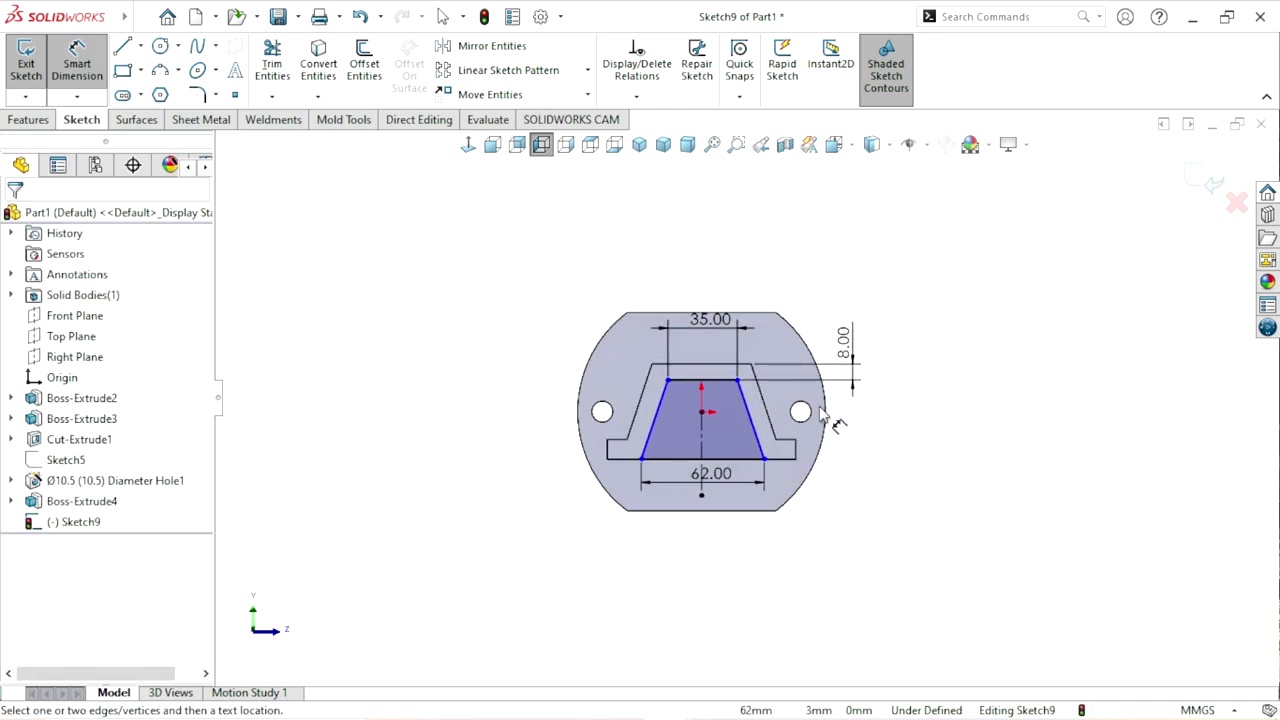
key("ctrl+7")
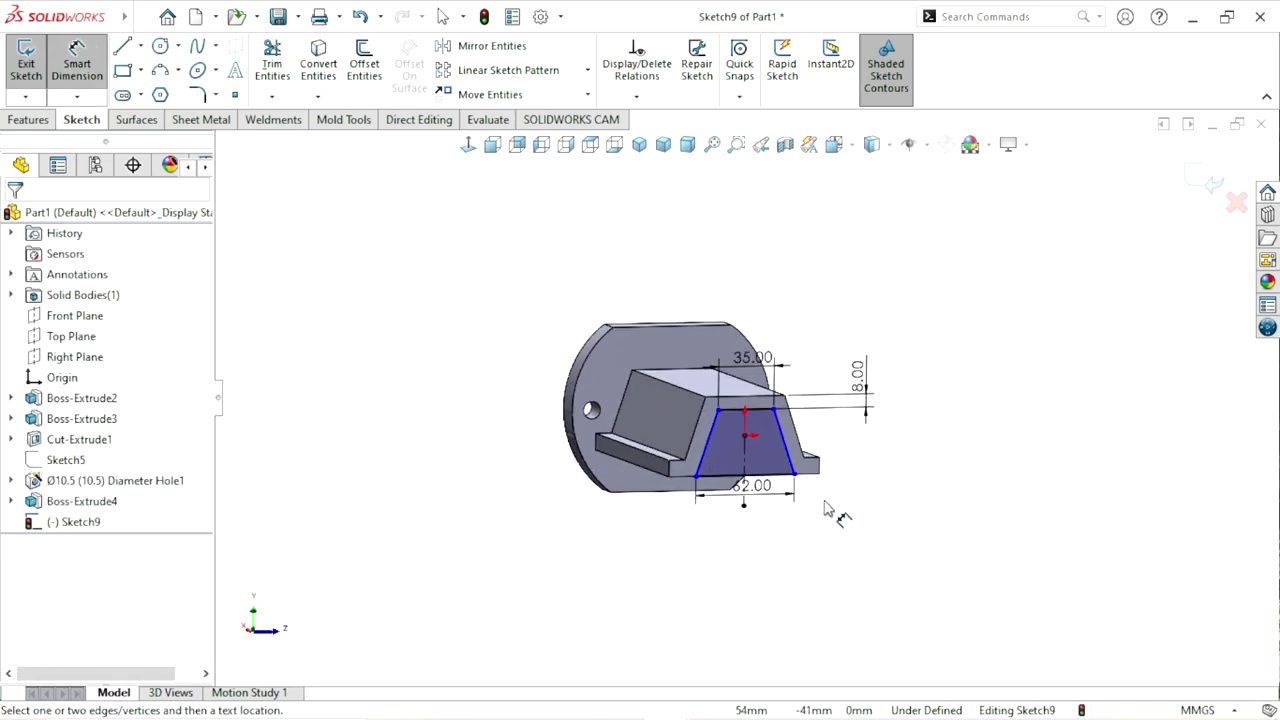
scroll(798, 468, "down", 2)
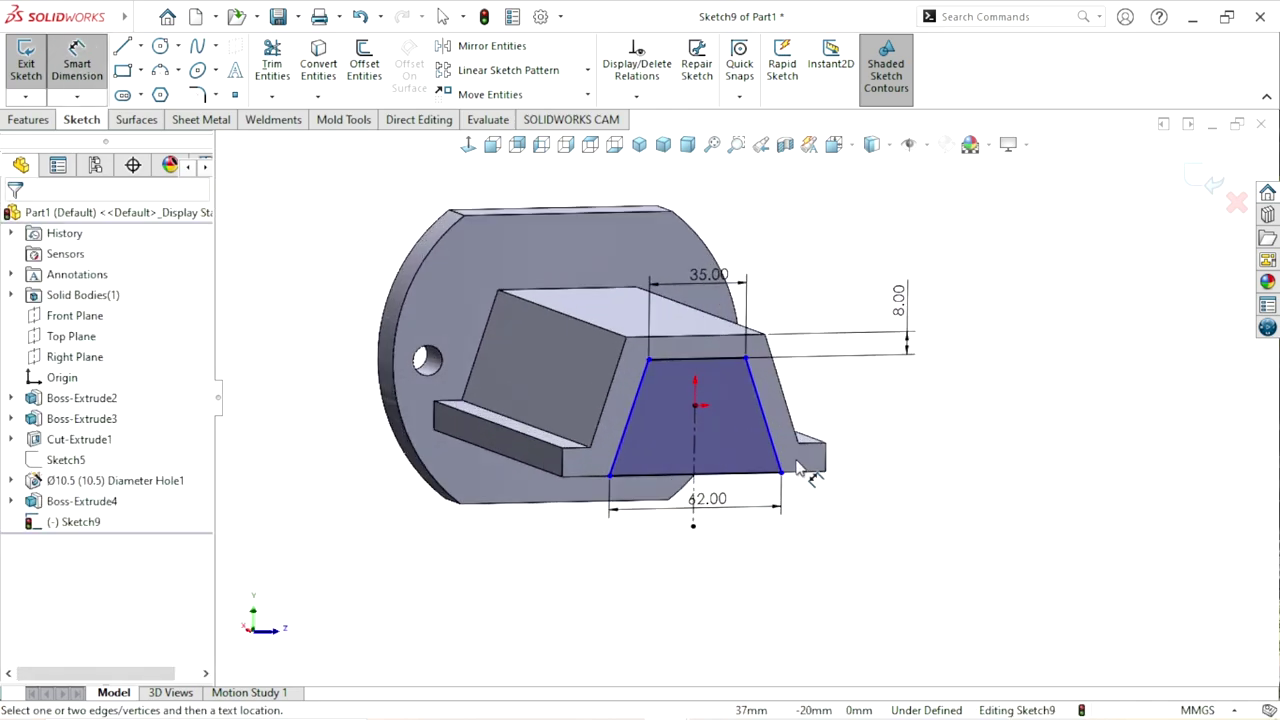
- Fully define the sketch automatically with Fully Define Sketch's Calculate and accept it
left_click(636, 96)
left_click(659, 164)
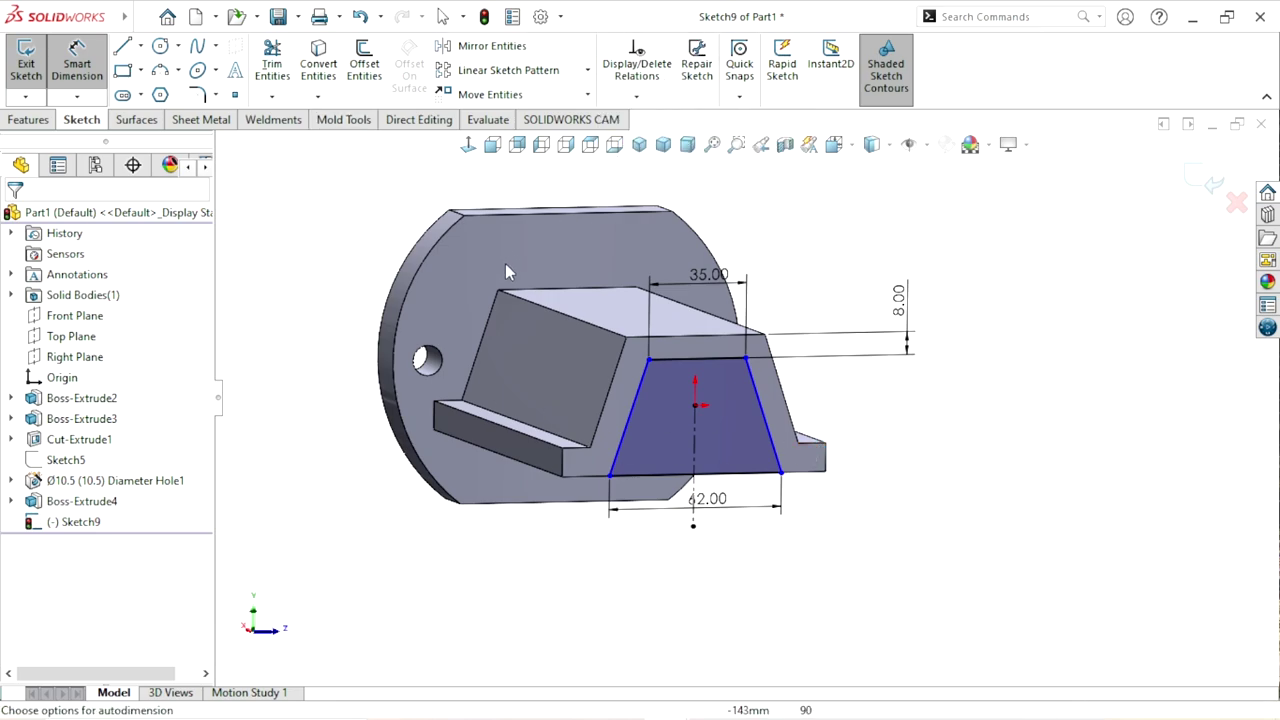
left_click(127, 318)
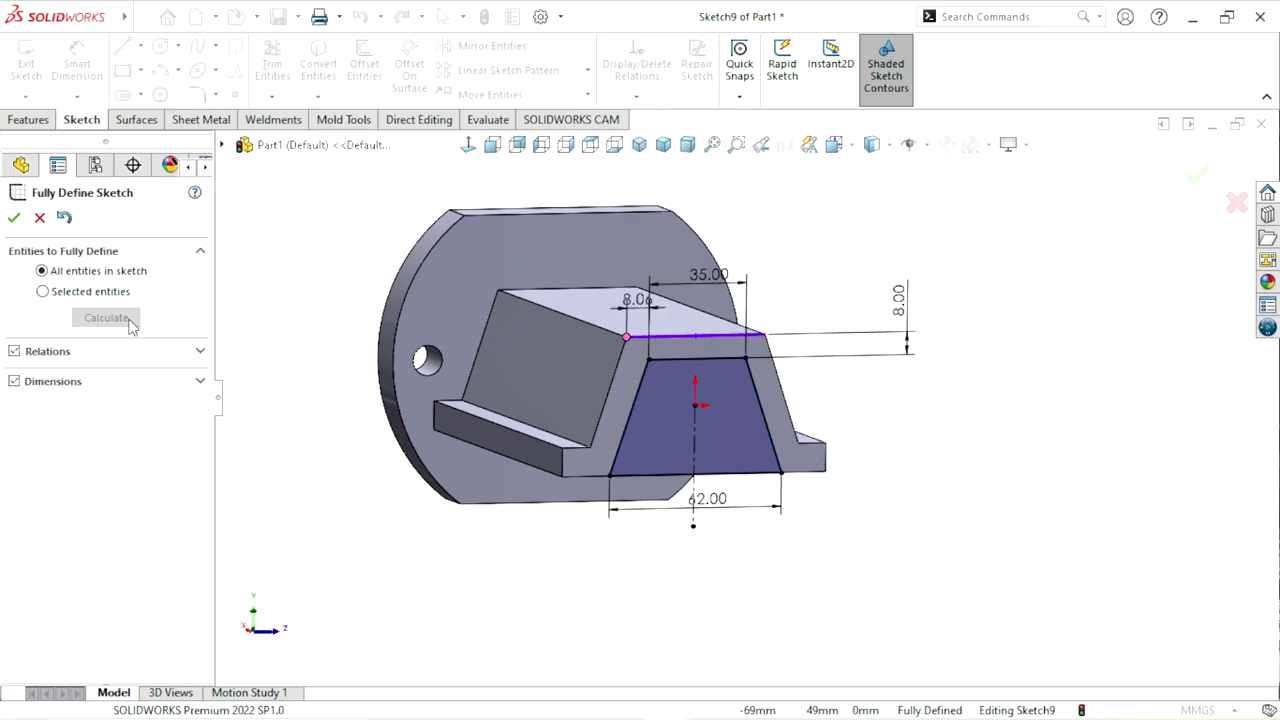
left_click(14, 218)
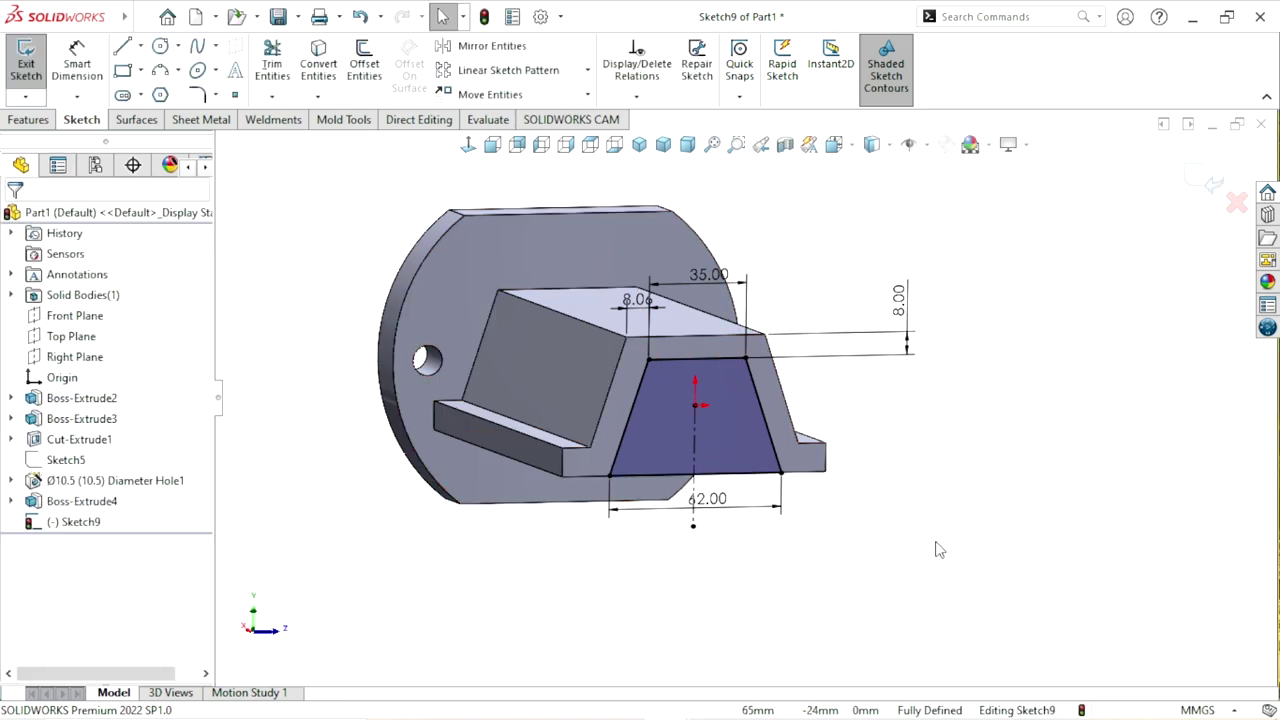
scroll(742, 401, "up", 2)
mouse_move(742, 401)
middle_mouse_down()
mouse_move(894, 451)
mouse_move(908, 477)
mouse_move(863, 423)
middle_mouse_up()
- Start an extruded cut of the trapezoid profile beginning from a 15 mm offset
left_click(28, 120)
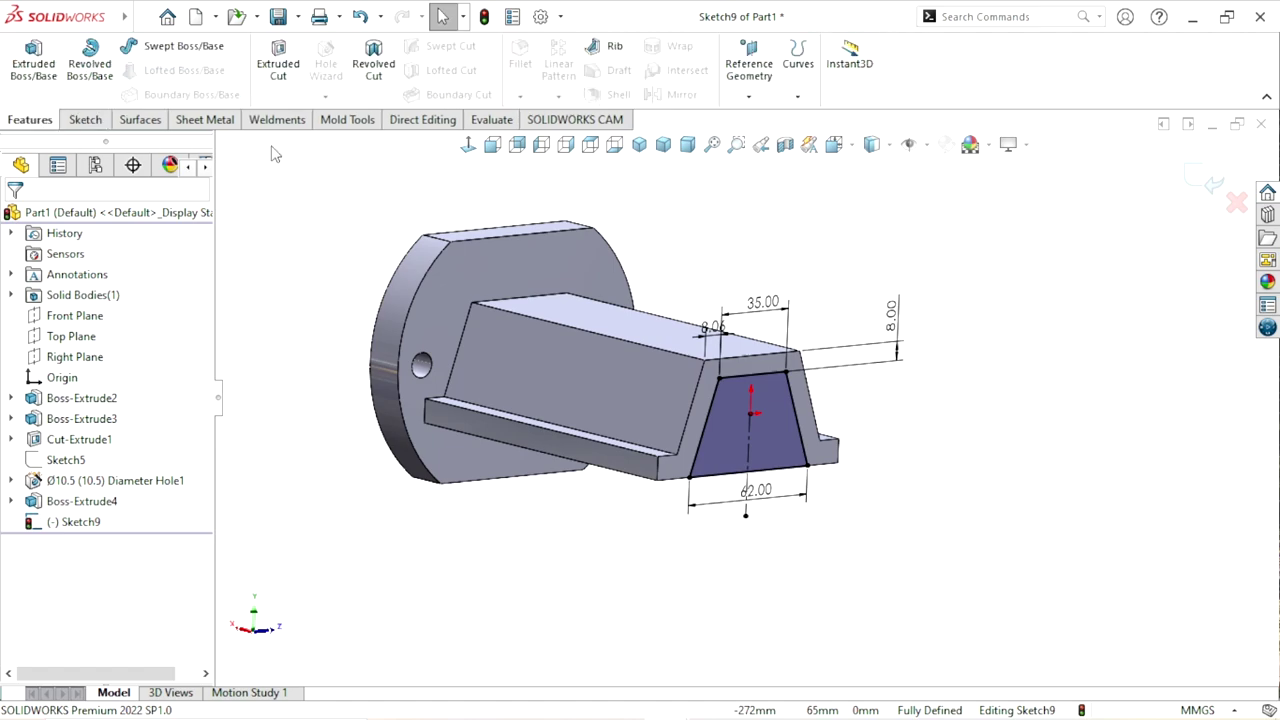
left_click(287, 87)
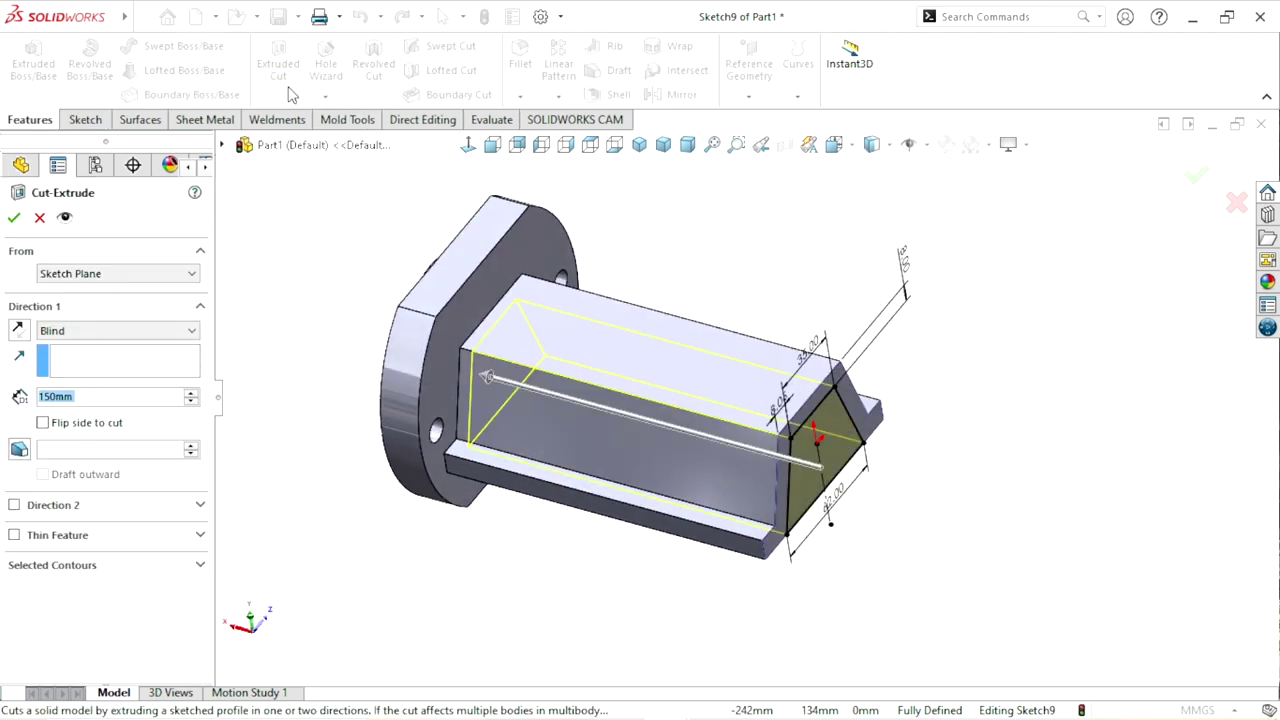
mouse_move(619, 430)
middle_mouse_down()
mouse_move(720, 437)
mouse_move(703, 395)
middle_mouse_up()
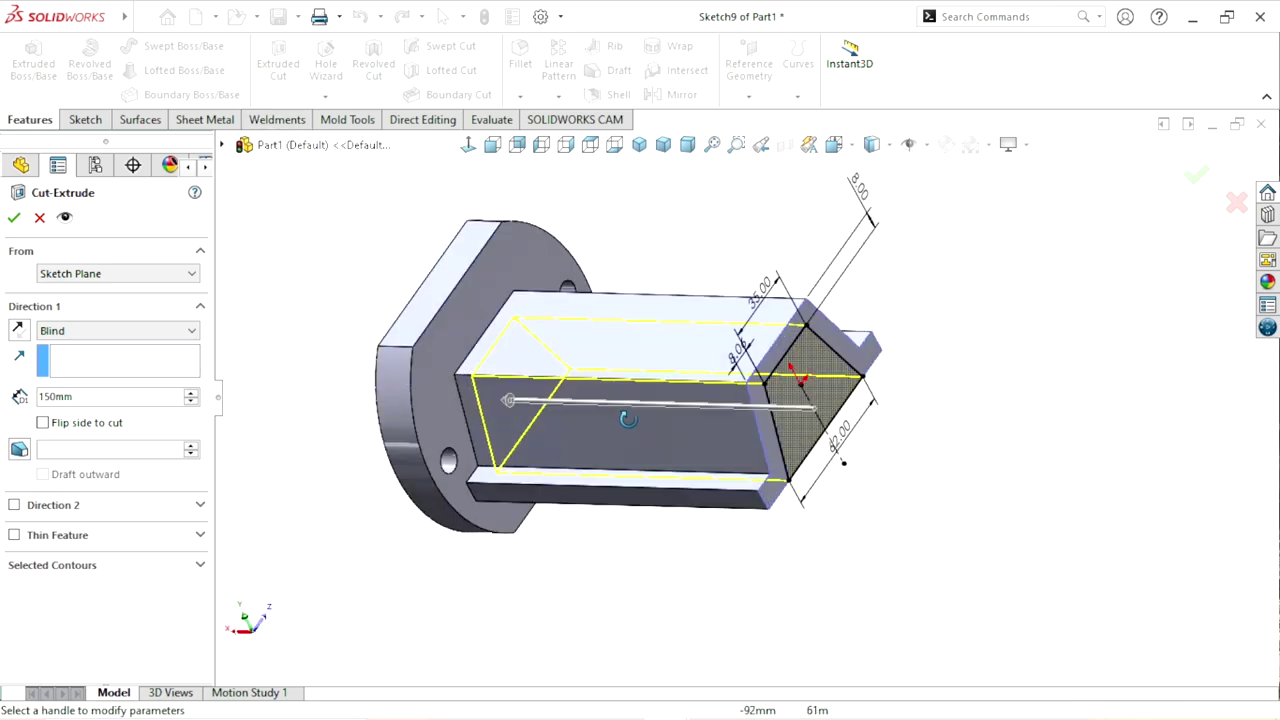
scroll(703, 395, "down", 4)
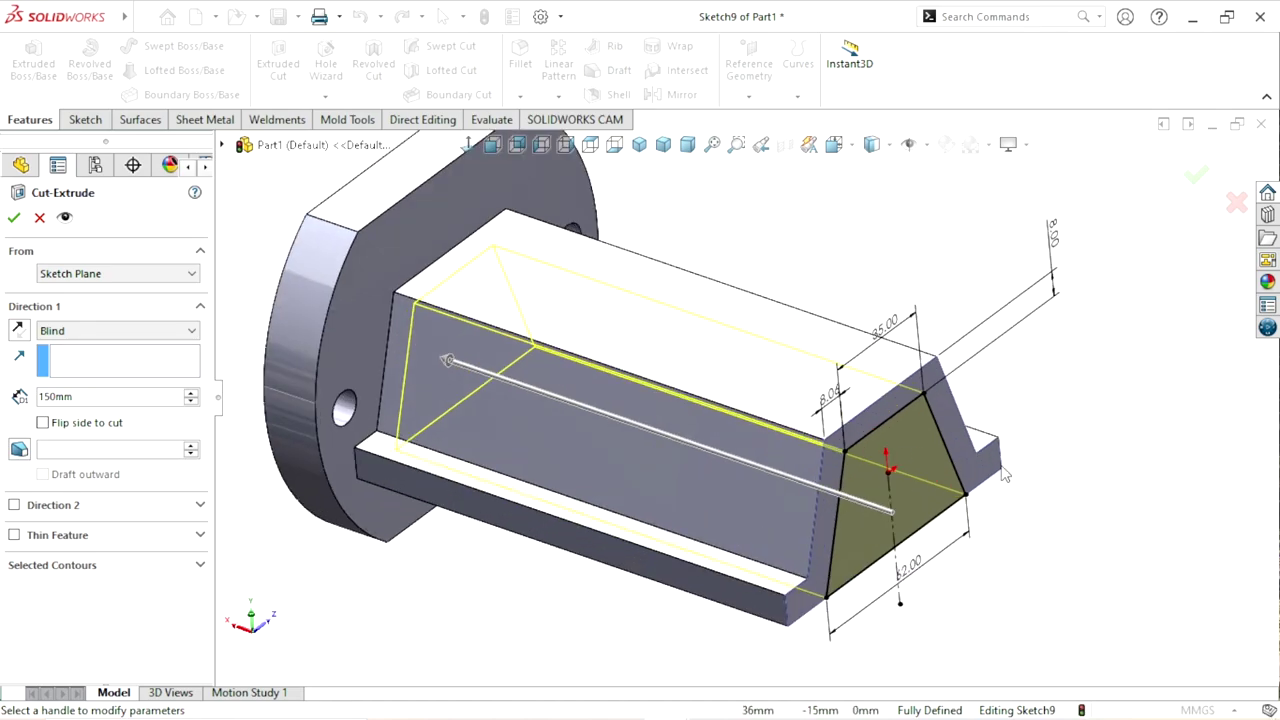
scroll(746, 458, "up", 2)
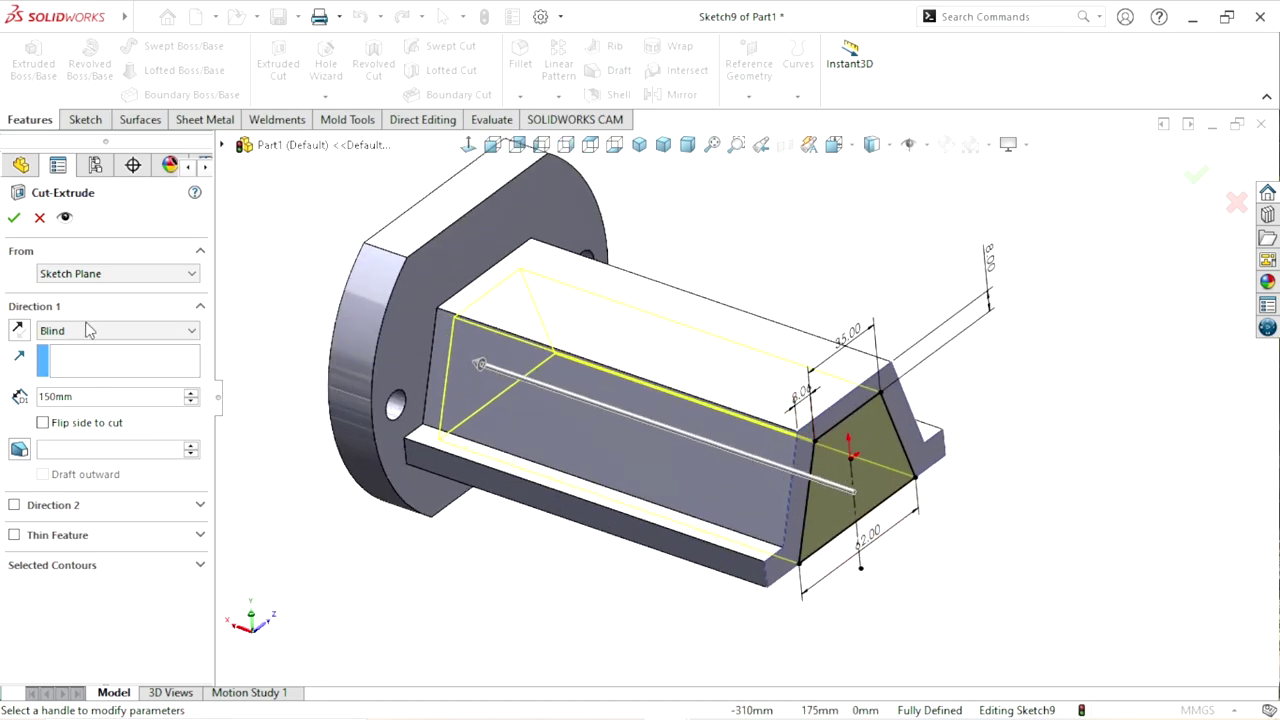
left_click(115, 276)
left_click(83, 324)
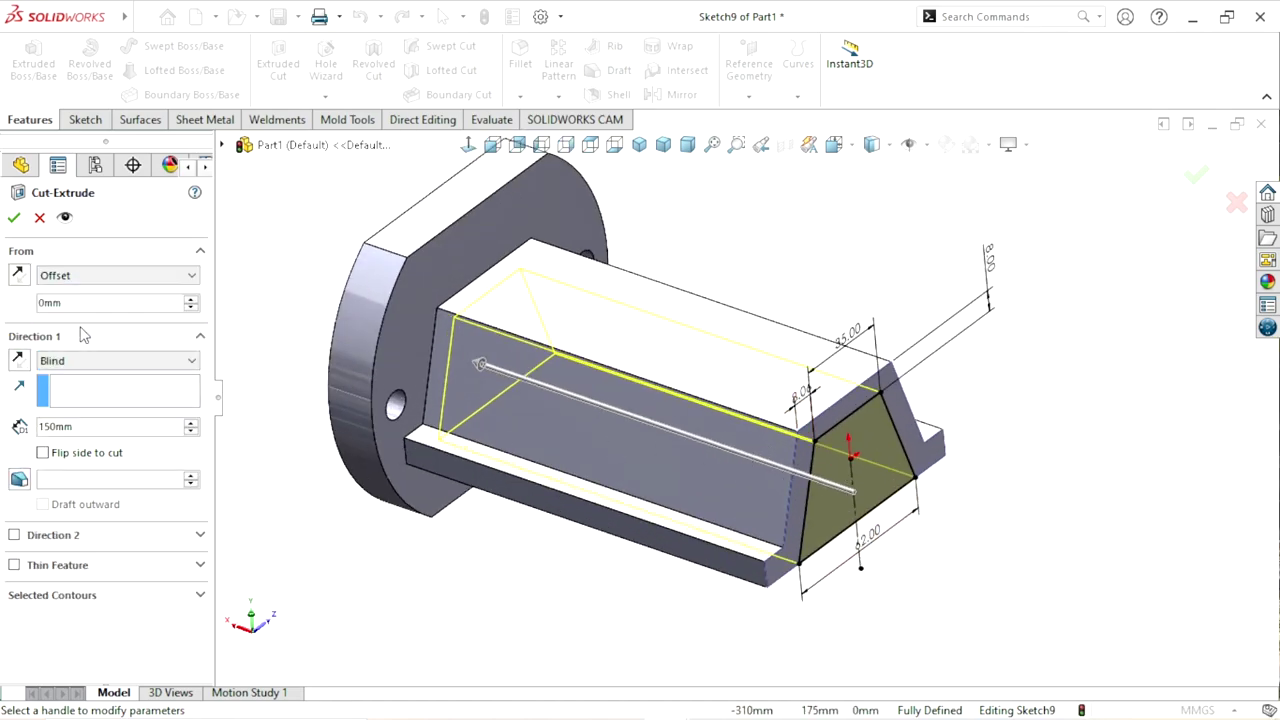
left_click(107, 307)
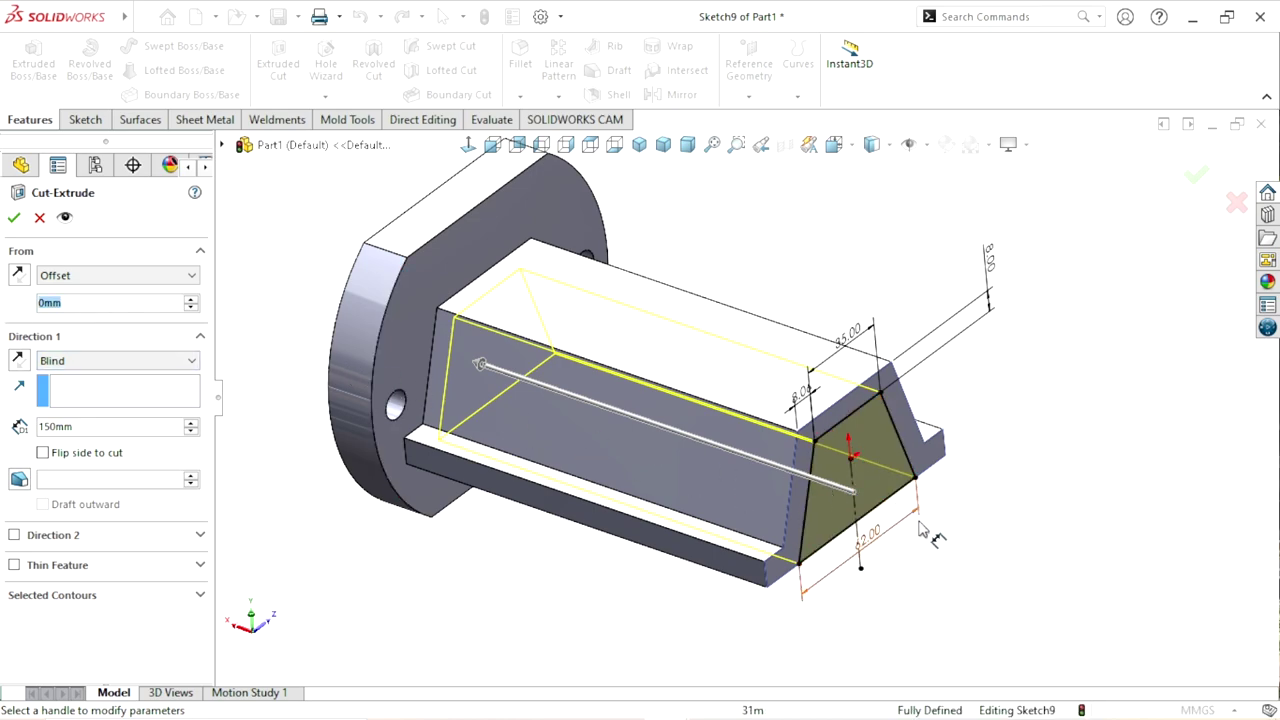
scroll(890, 512, "up", 1)
scroll(872, 436, "down", 2)
scroll(1020, 414, "up", 2)
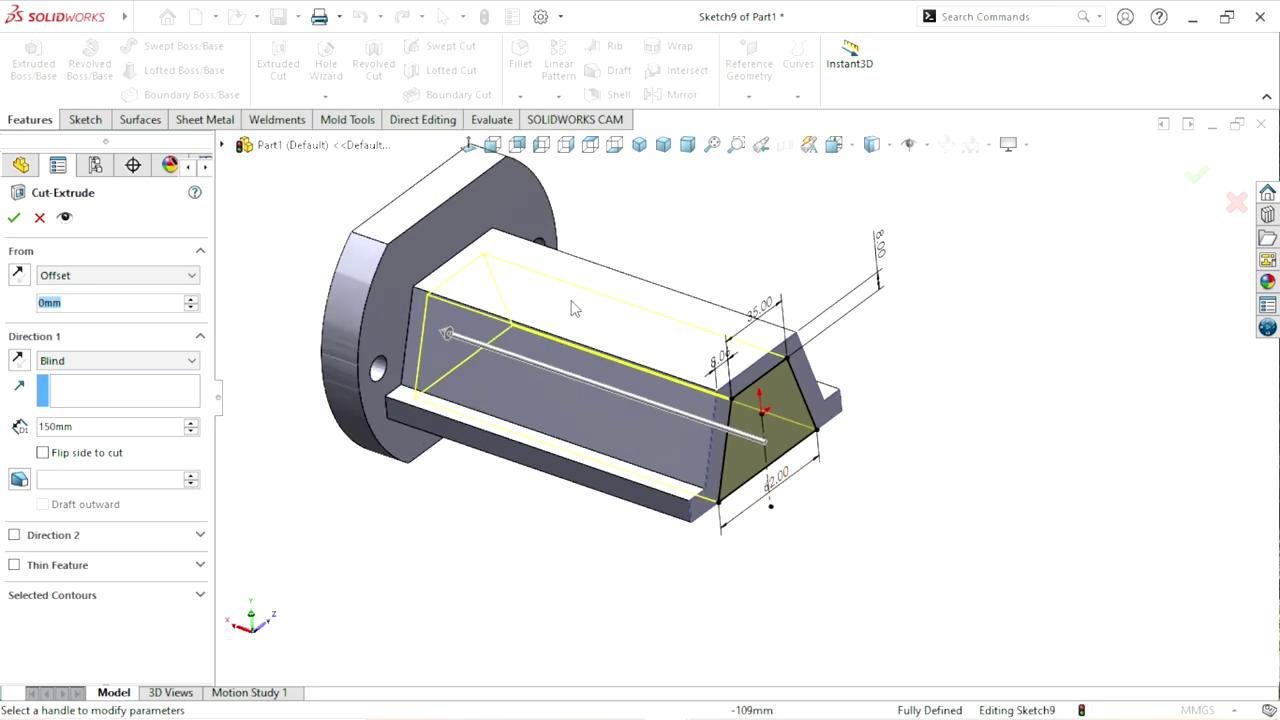
scroll(1014, 414, "down", 1)
left_click(125, 305)
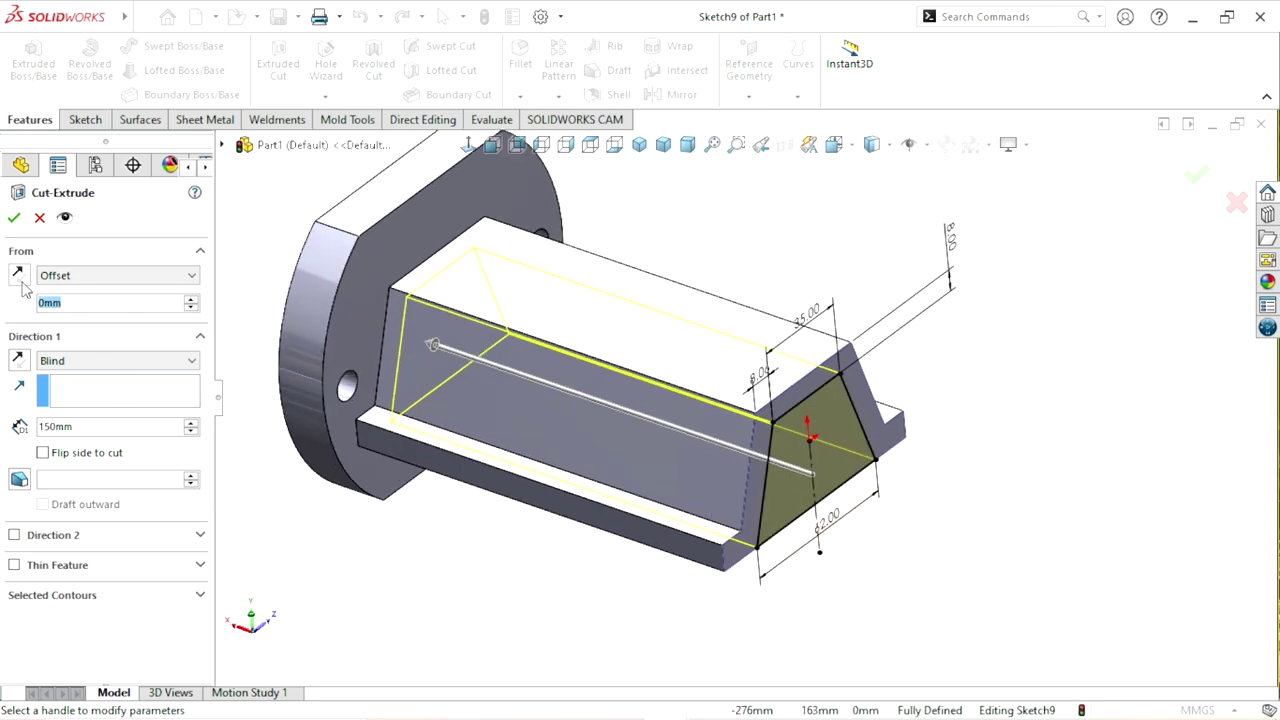
type("15")
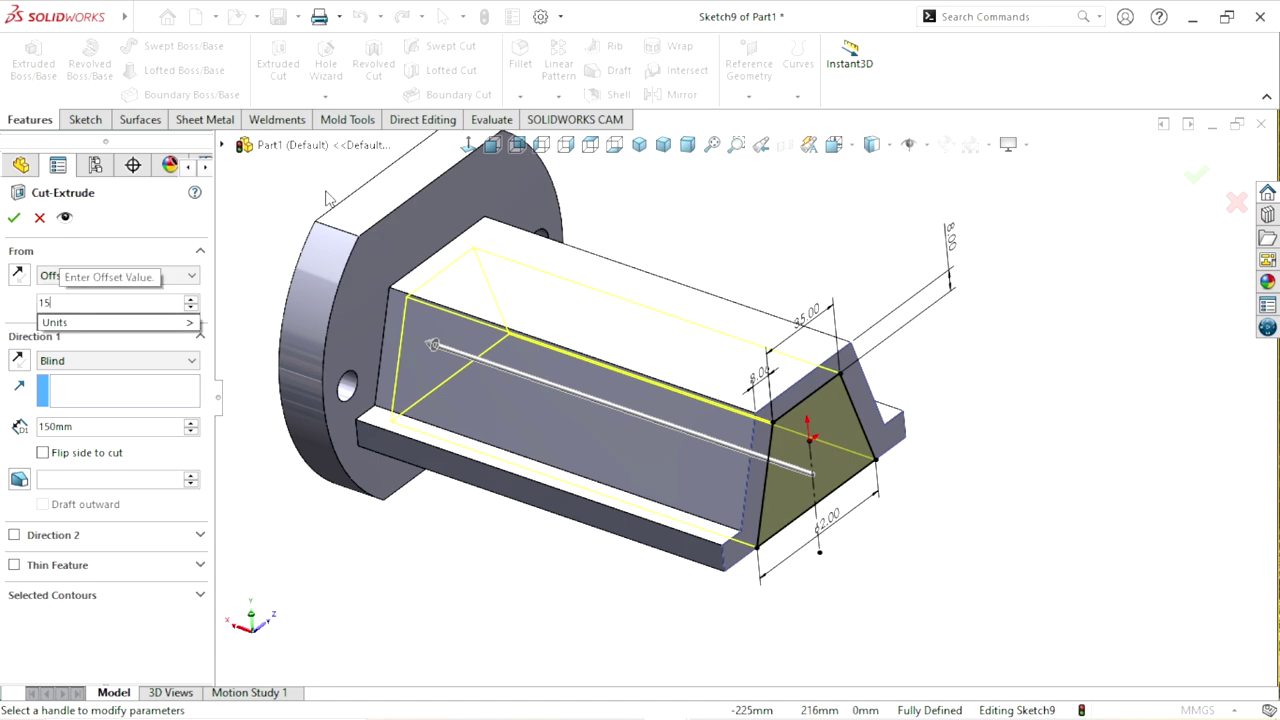
key("Return")
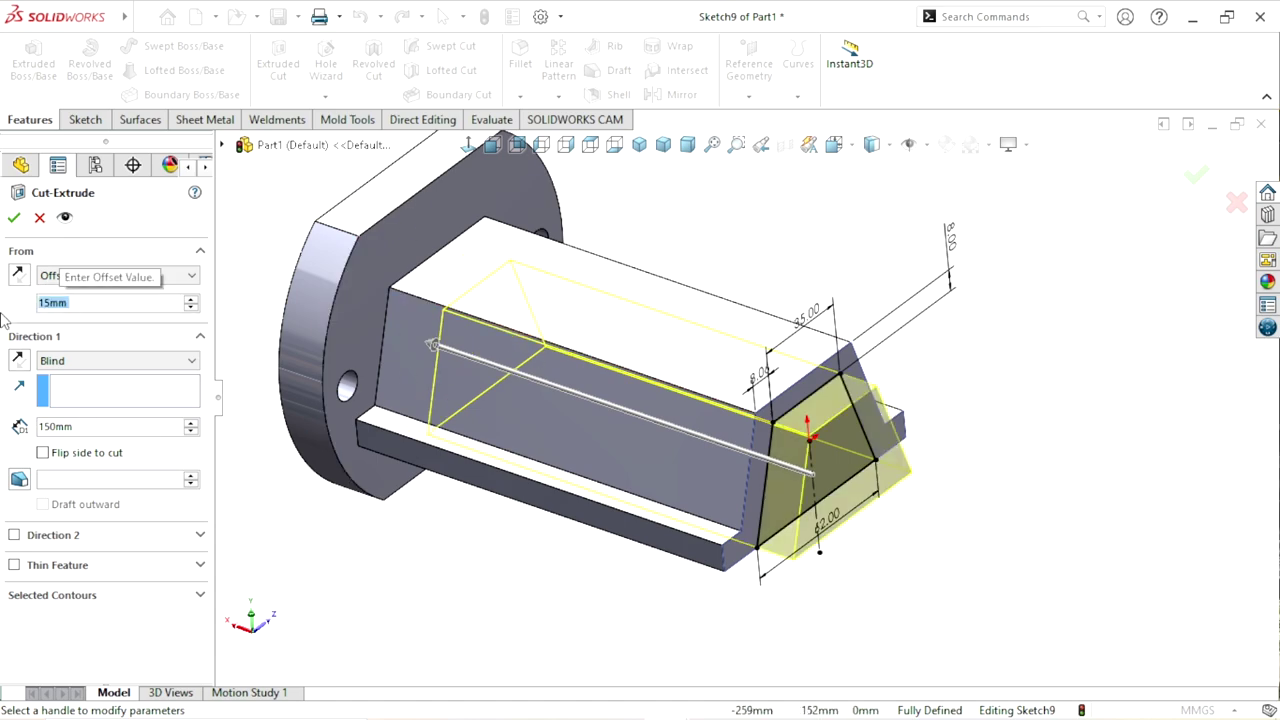
- Reverse the offset so the cut starts inside, and cut 120 mm deep blind
left_click(18, 276)
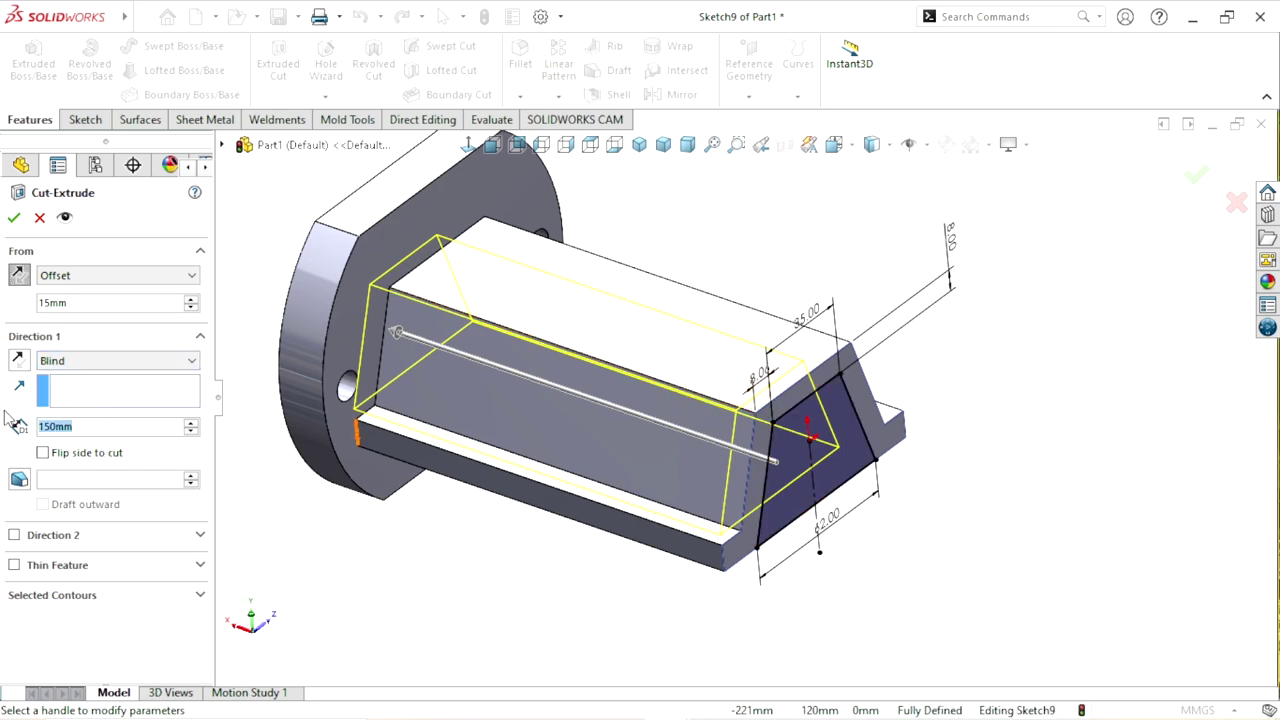
left_click(118, 426)
type("120")
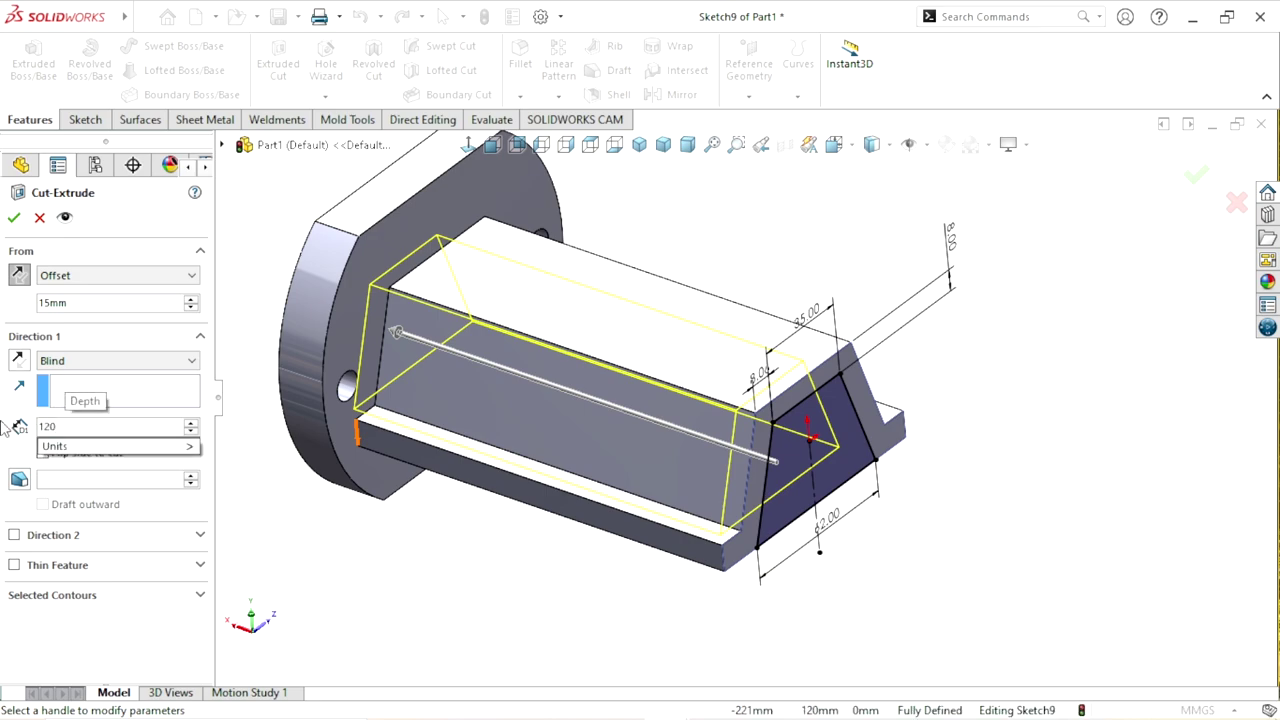
key("Return")
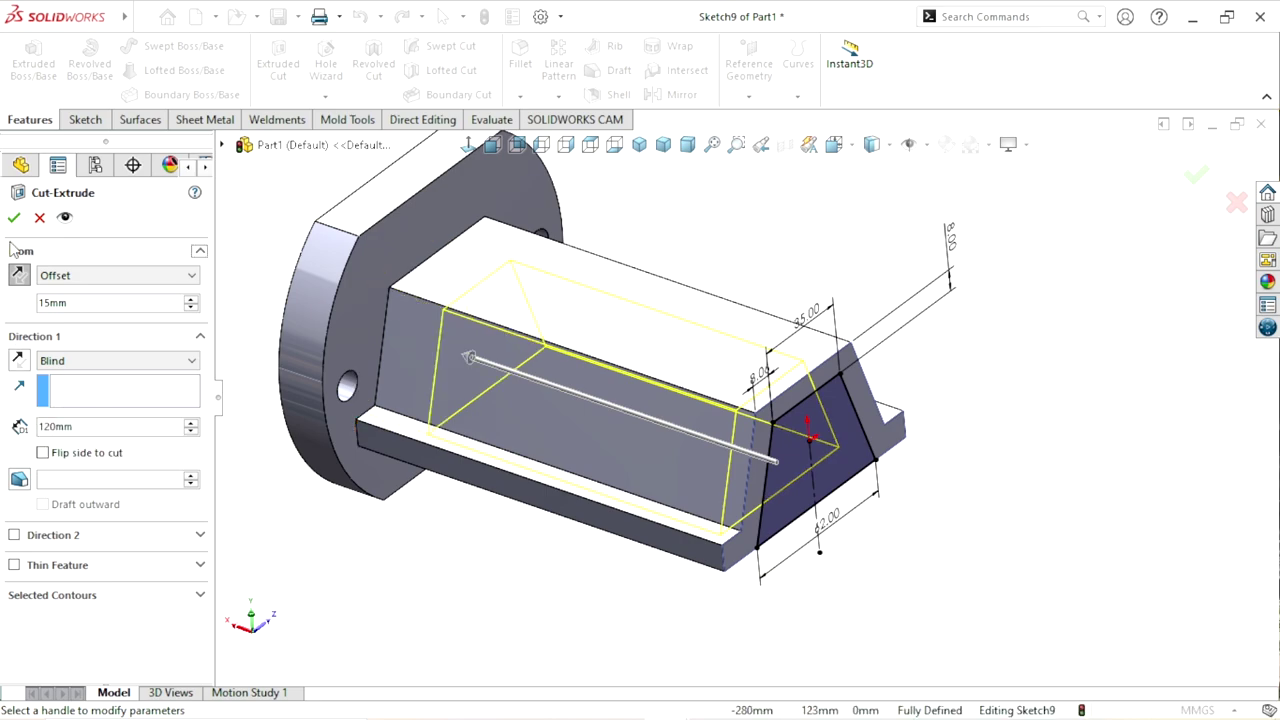
left_click(14, 219)
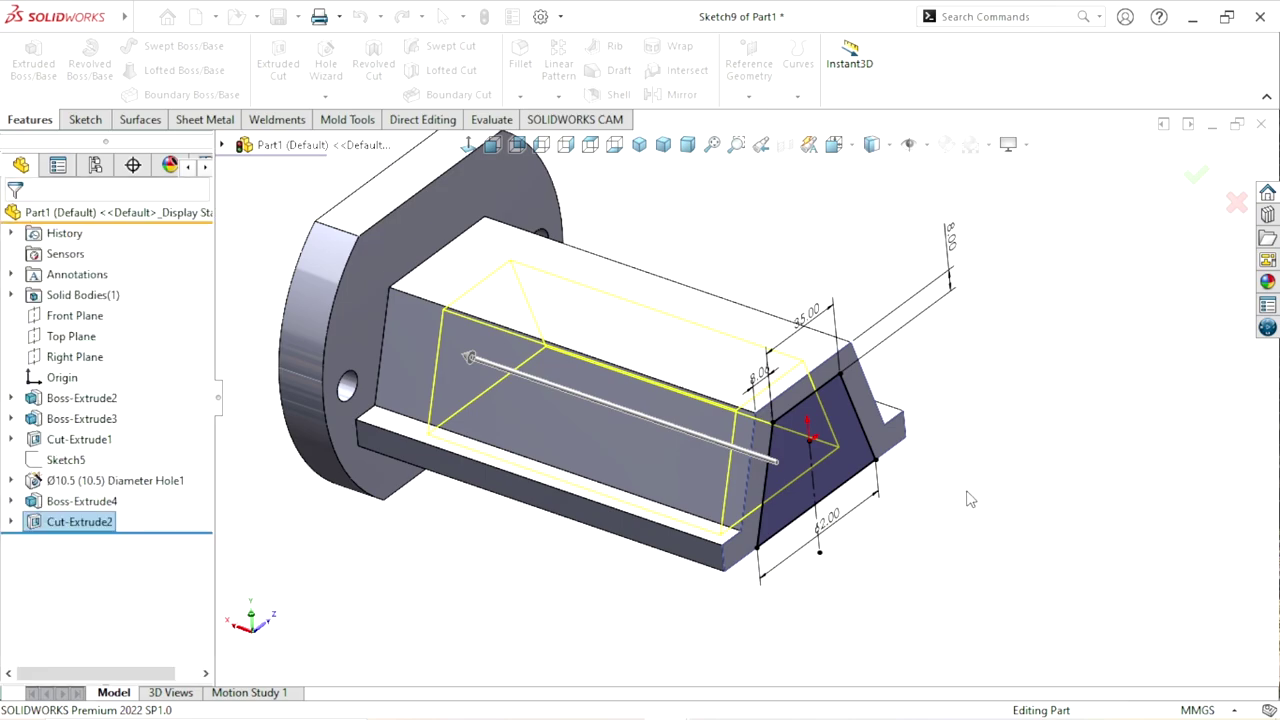
mouse_move(666, 404)
middle_mouse_down()
mouse_move(683, 257)
mouse_move(592, 249)
mouse_move(646, 283)
mouse_move(729, 477)
mouse_move(748, 443)
middle_mouse_up()
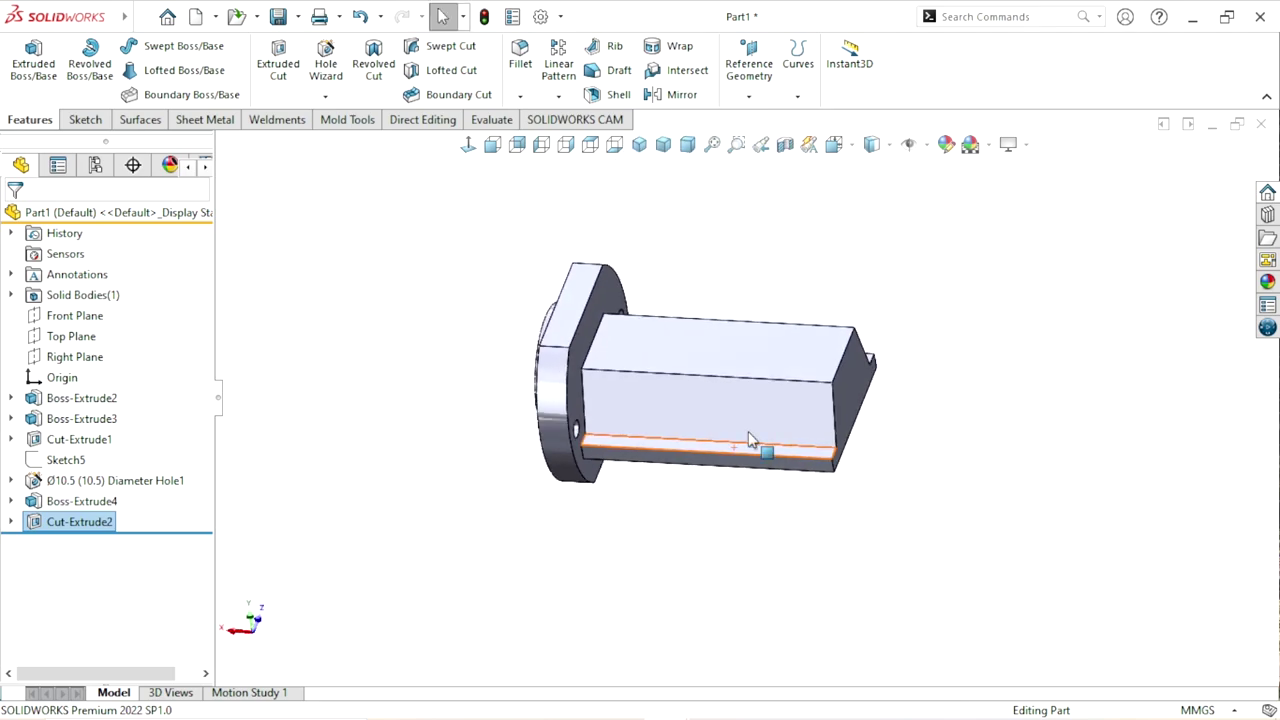
- Start a new sketch on the bracket's long top face
left_click(972, 439)
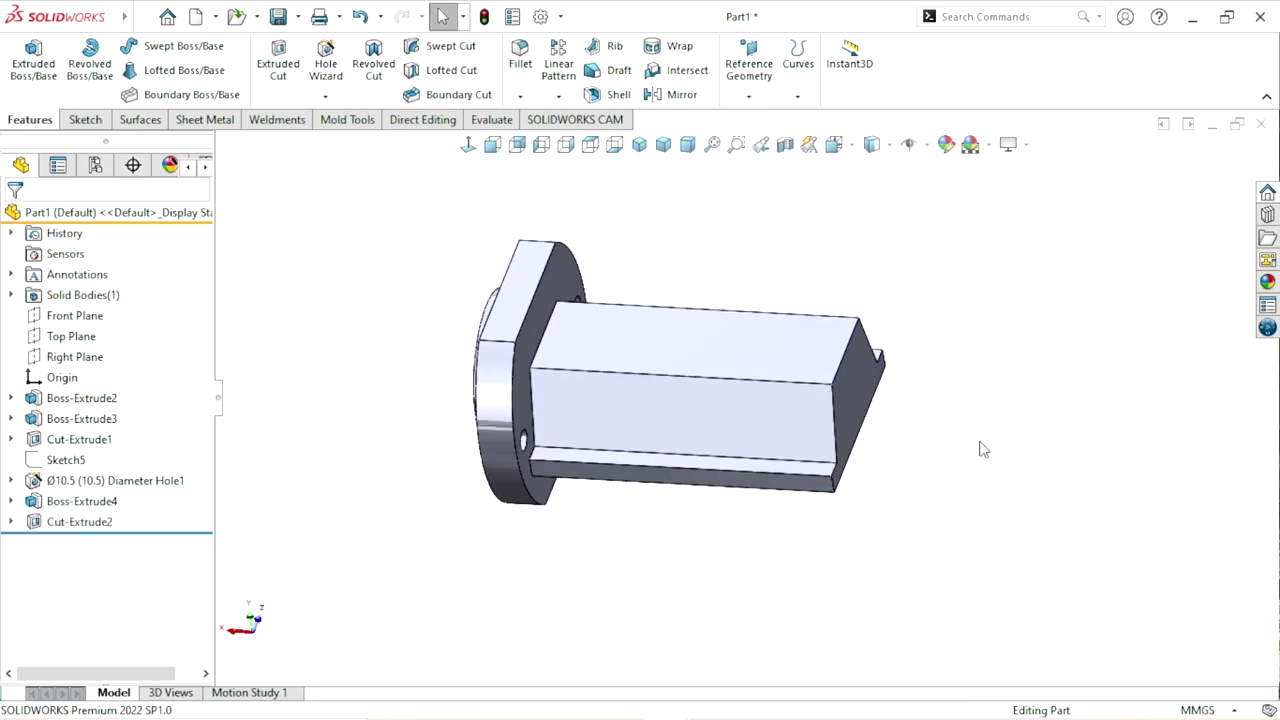
mouse_move(830, 484)
middle_mouse_down()
mouse_move(726, 408)
mouse_move(748, 357)
middle_mouse_up()
left_click(752, 357)
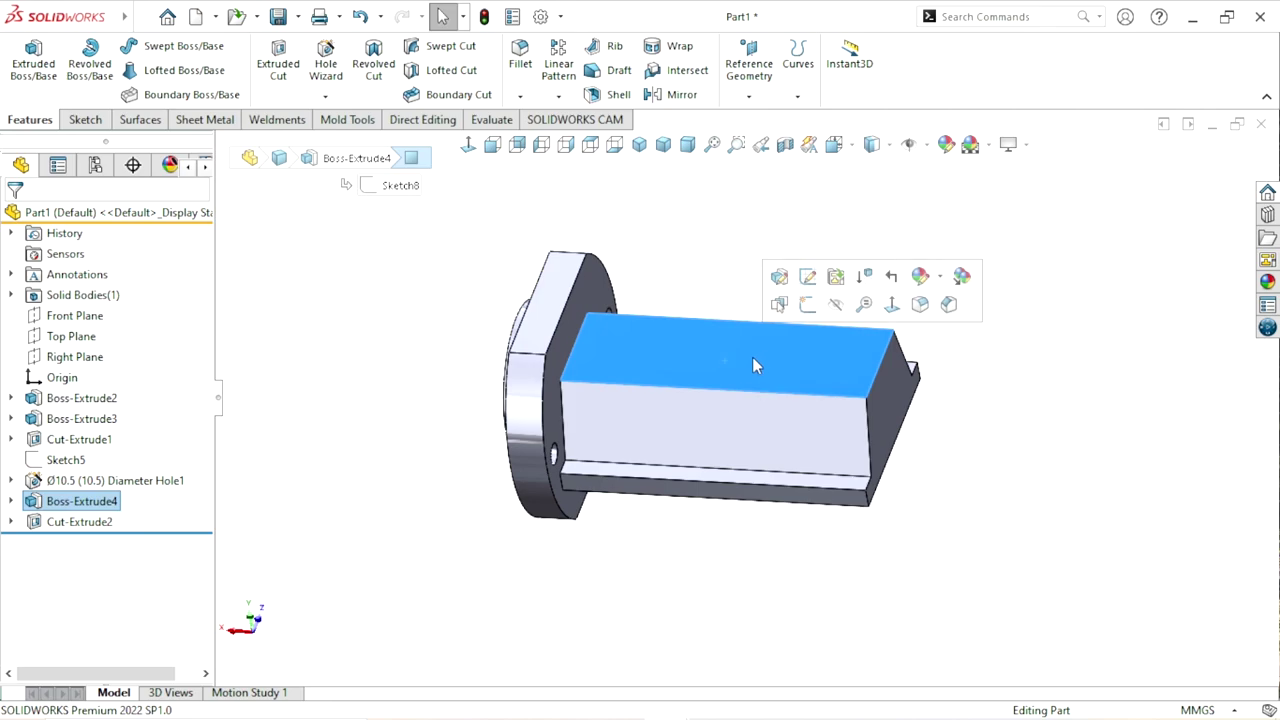
left_click(807, 305)
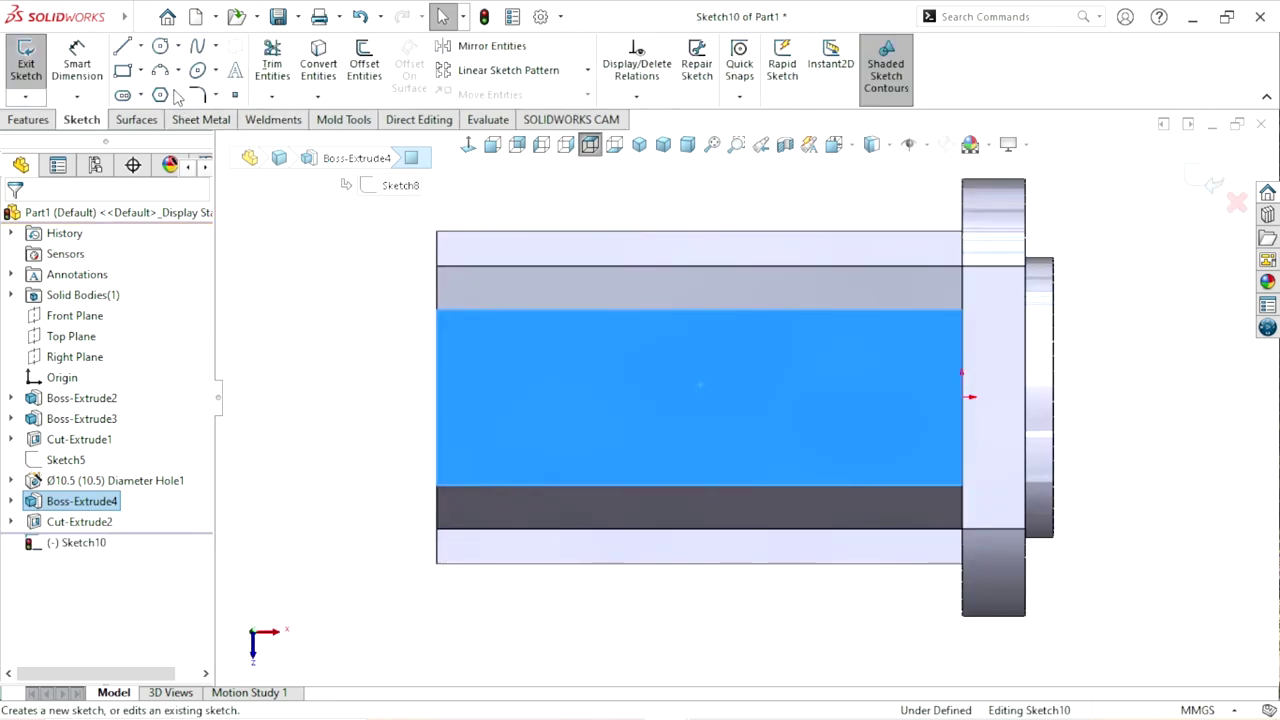
- Draw a centerpoint straight slot running lengthwise along the middle of the face
left_click(142, 98)
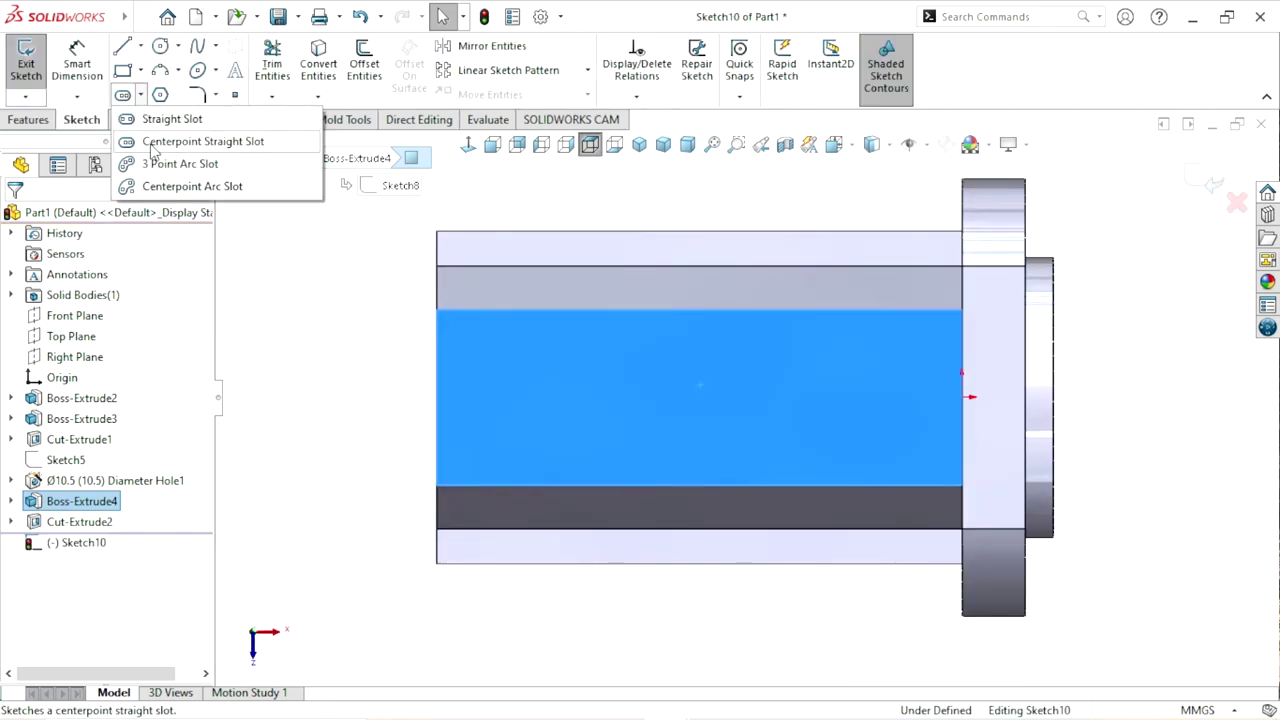
left_click(151, 144)
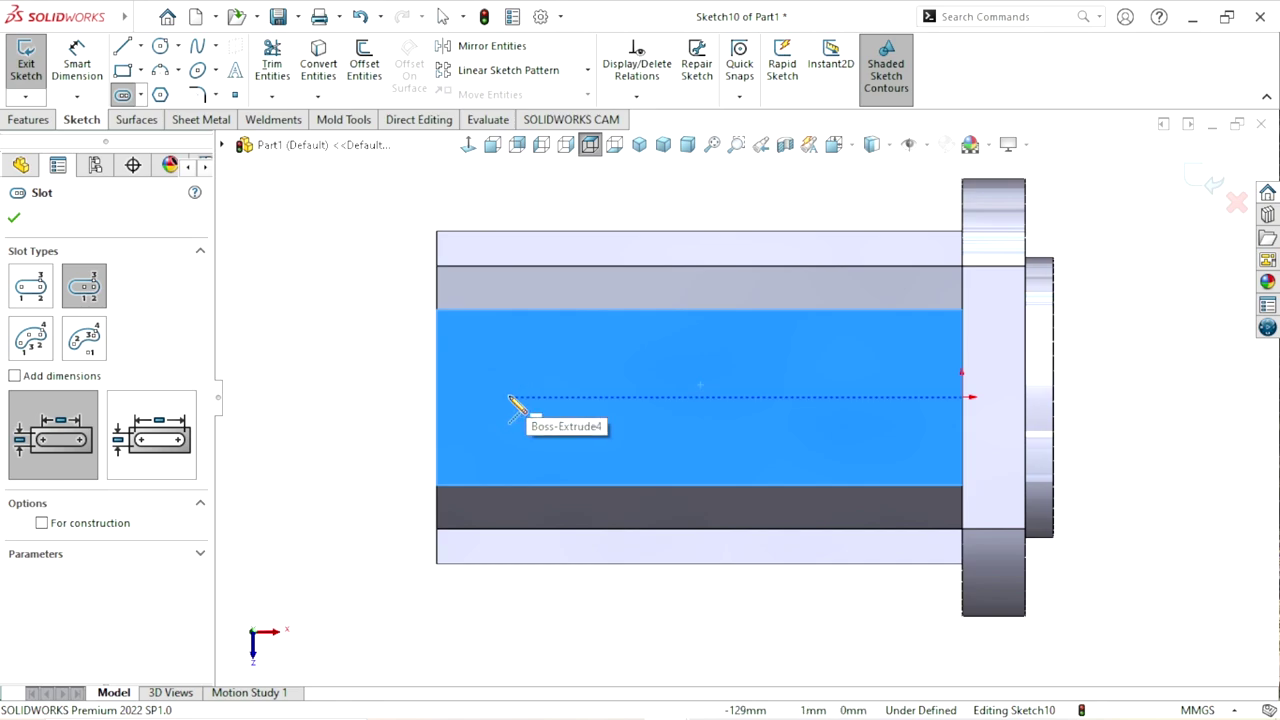
left_click(697, 398)
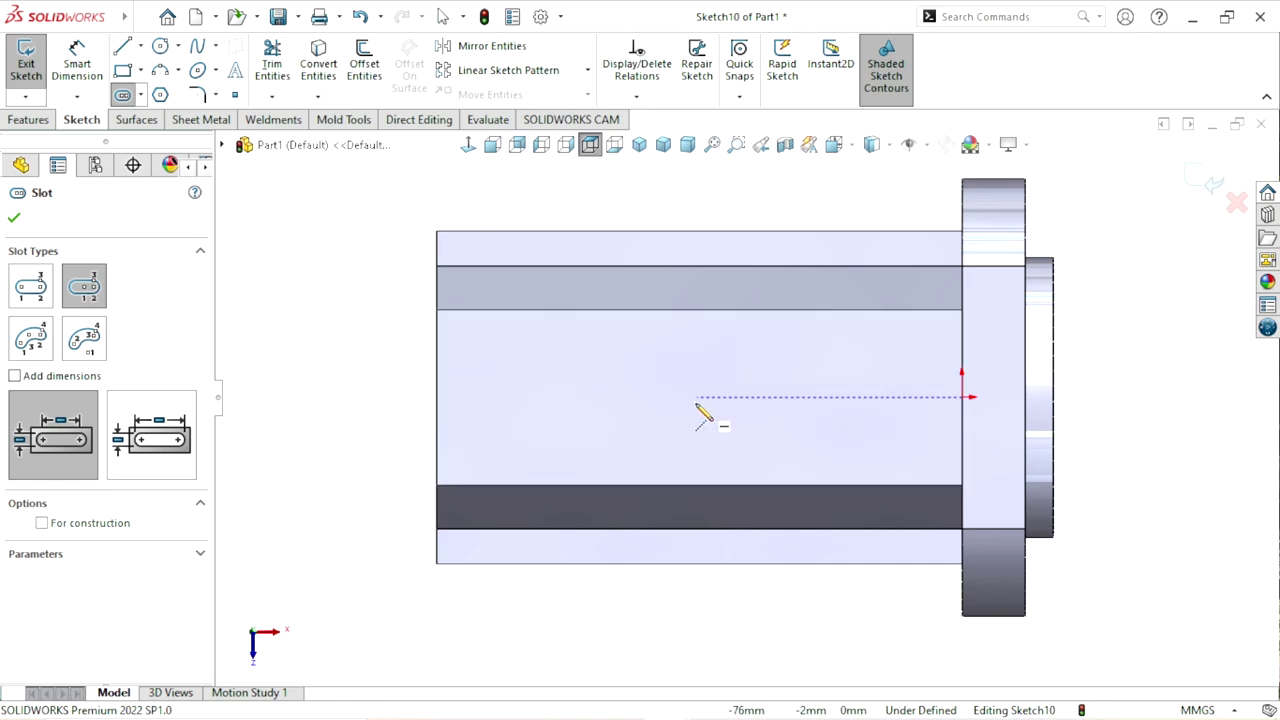
left_click(512, 397)
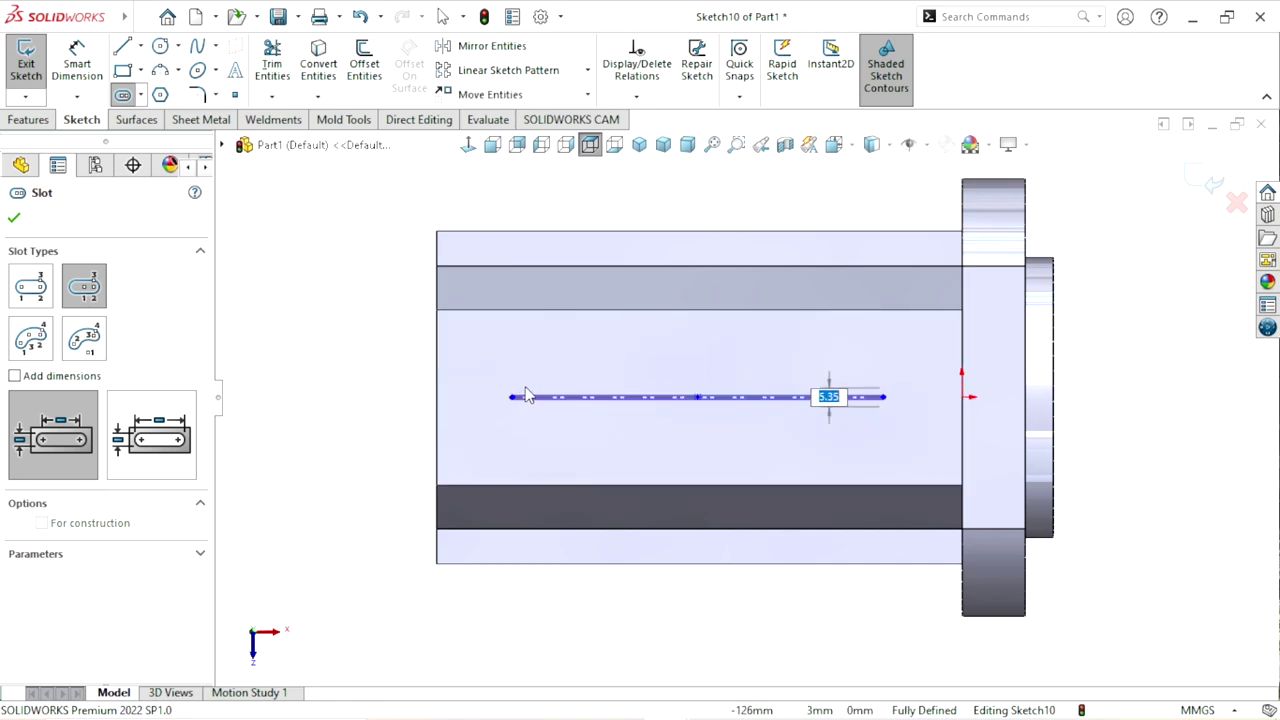
left_click(535, 367)
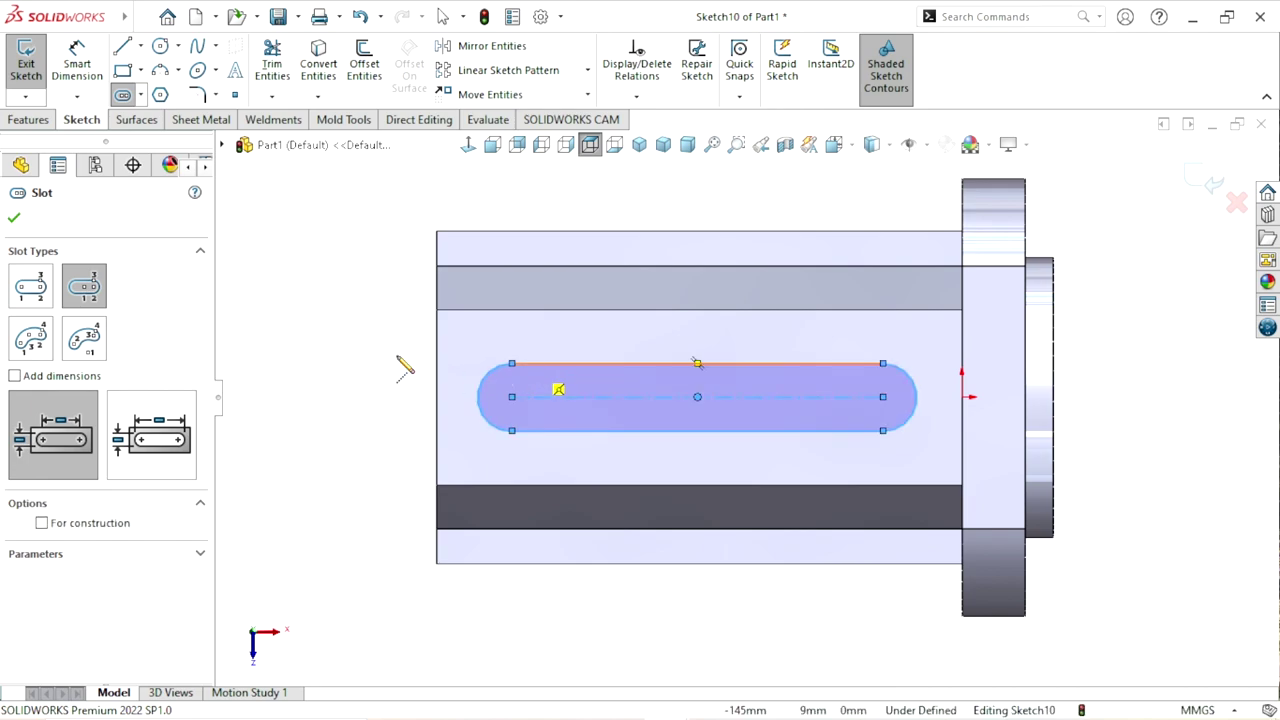
left_click(85, 82)
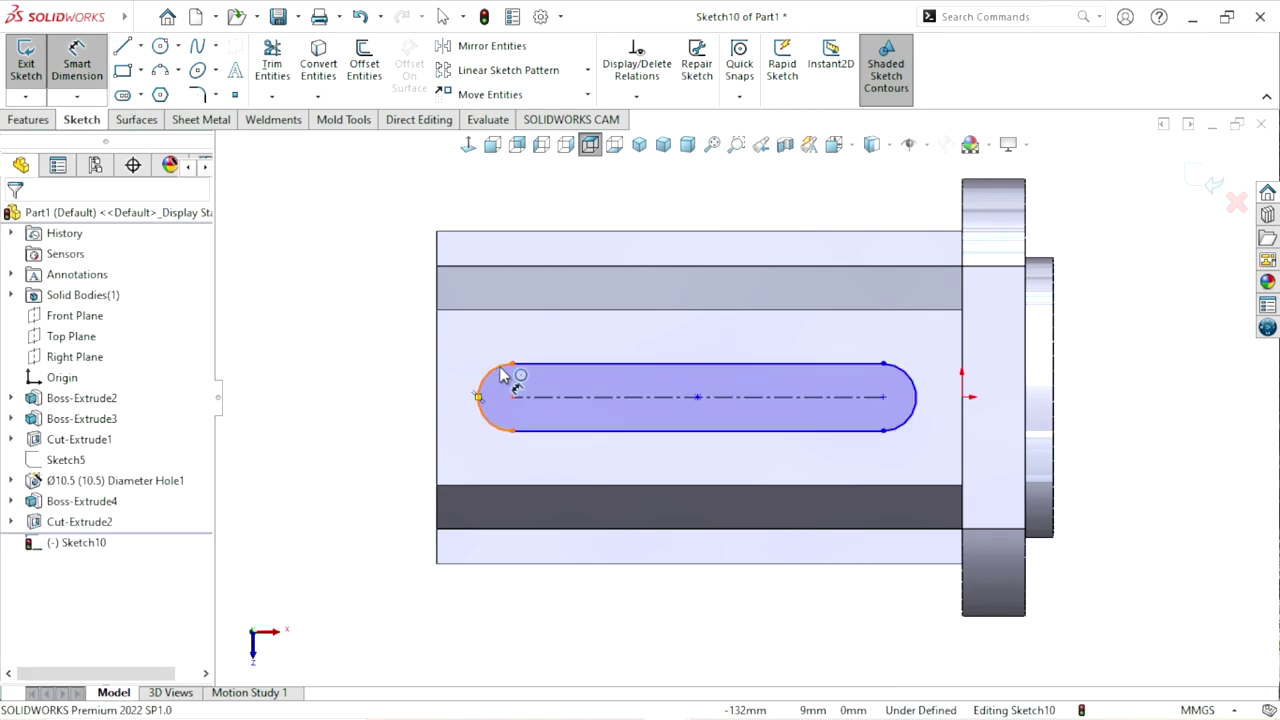
- Add the slot's length dimension, 90 mm center-to-center
left_click(758, 397)
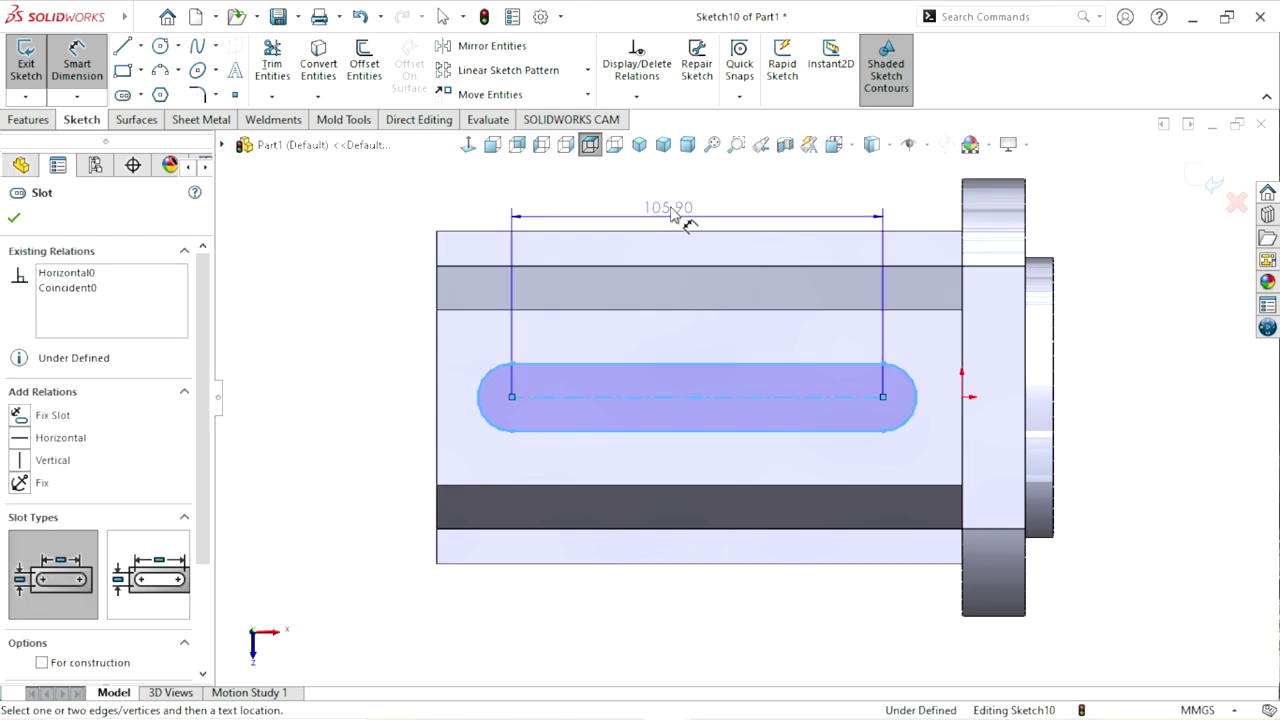
left_click(680, 207)
type("4")
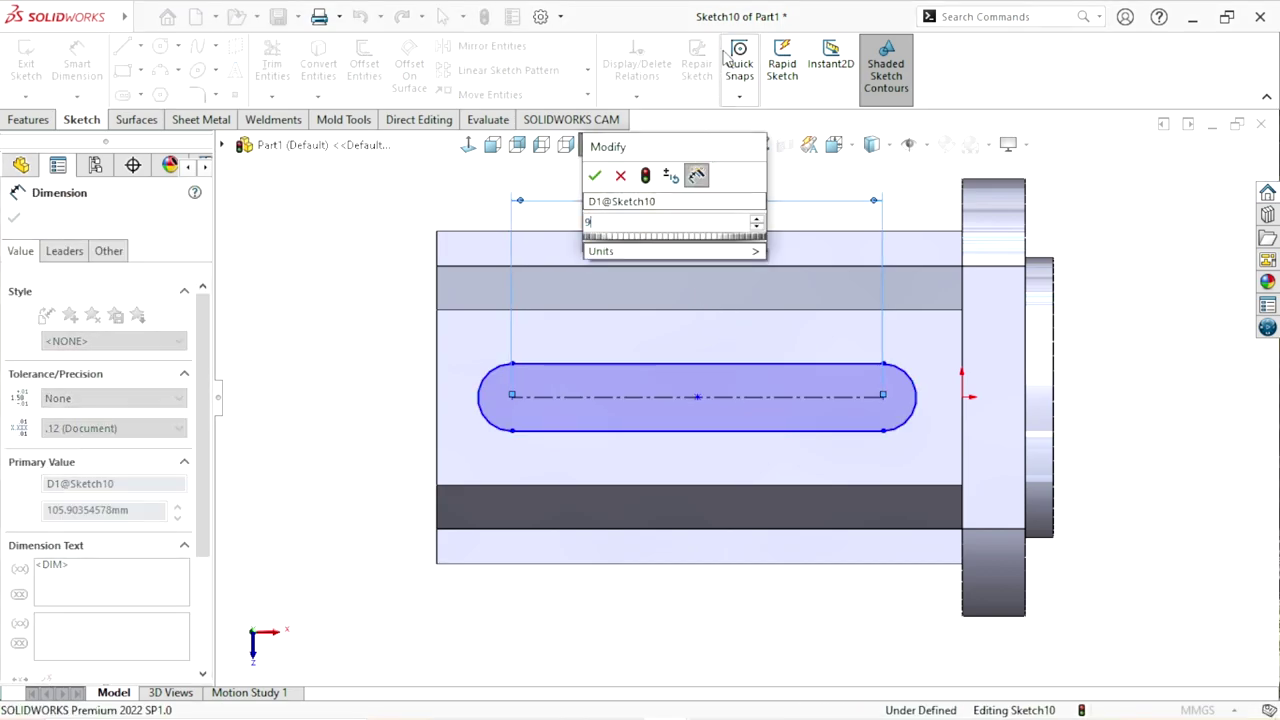
type("5")
key("Escape")
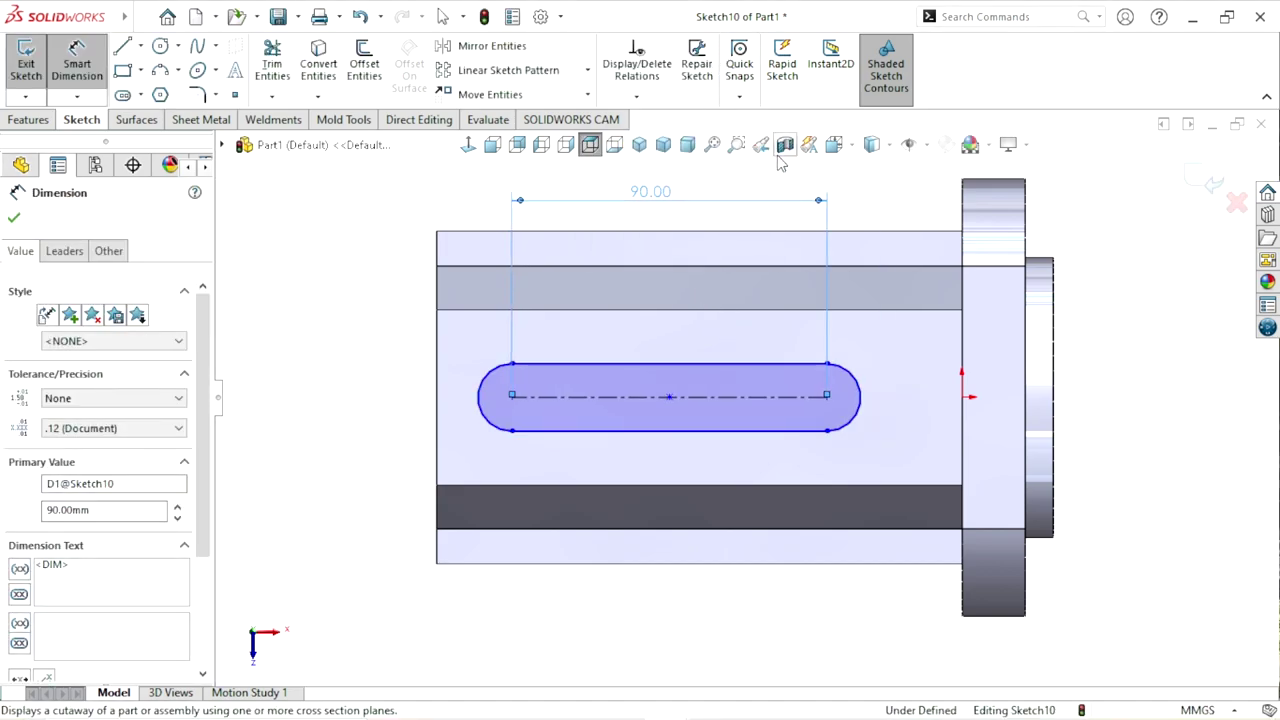
- Dimension the slot's width at 25 mm
left_click(655, 364)
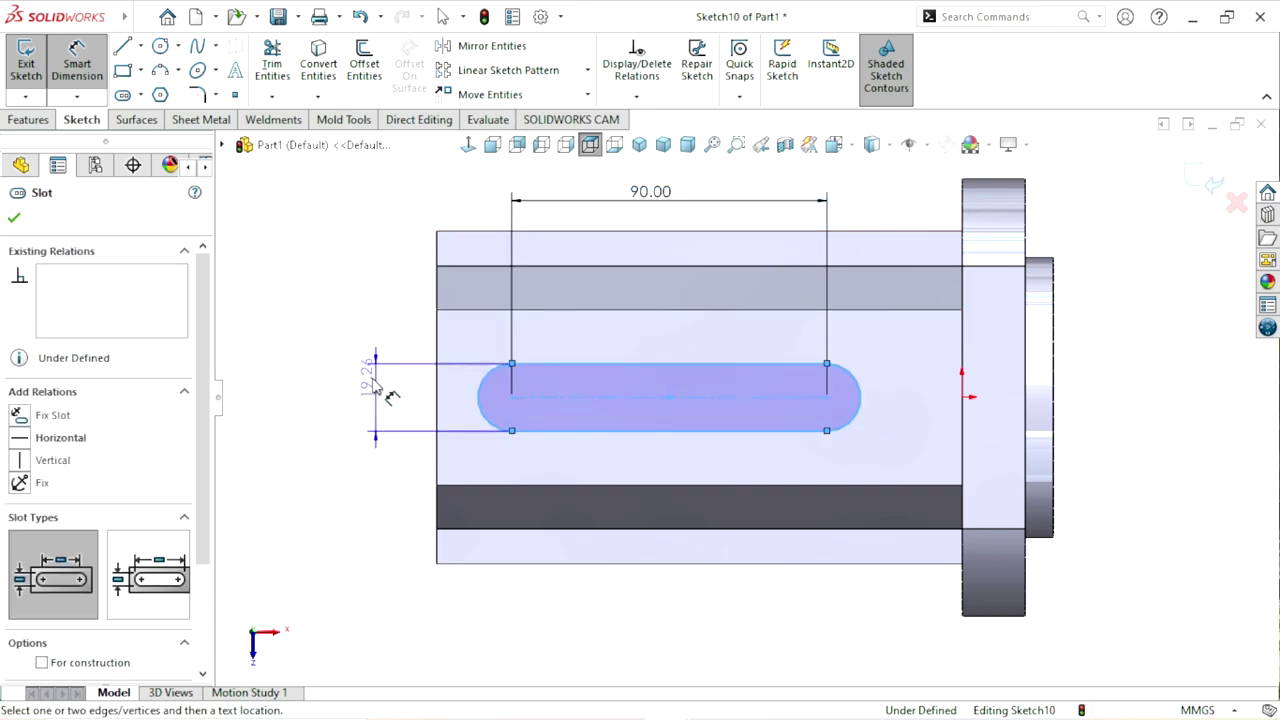
left_click(372, 390)
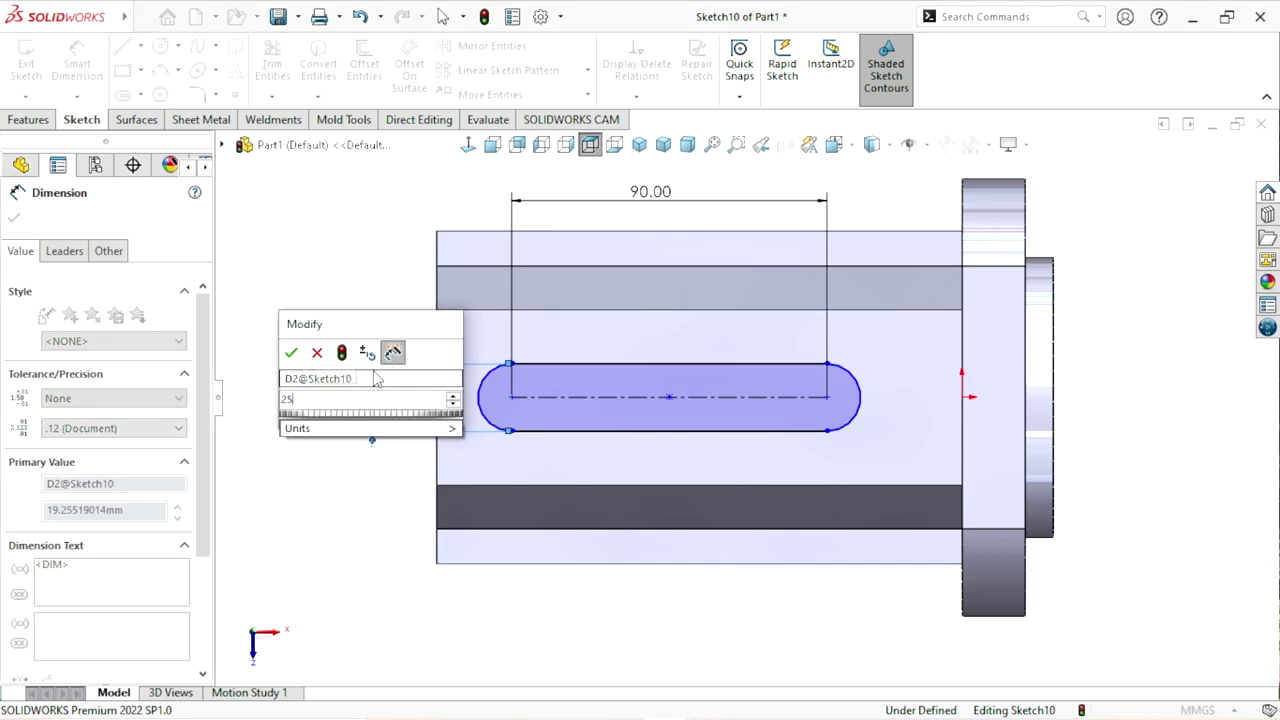
key("Escape")
key("Return")
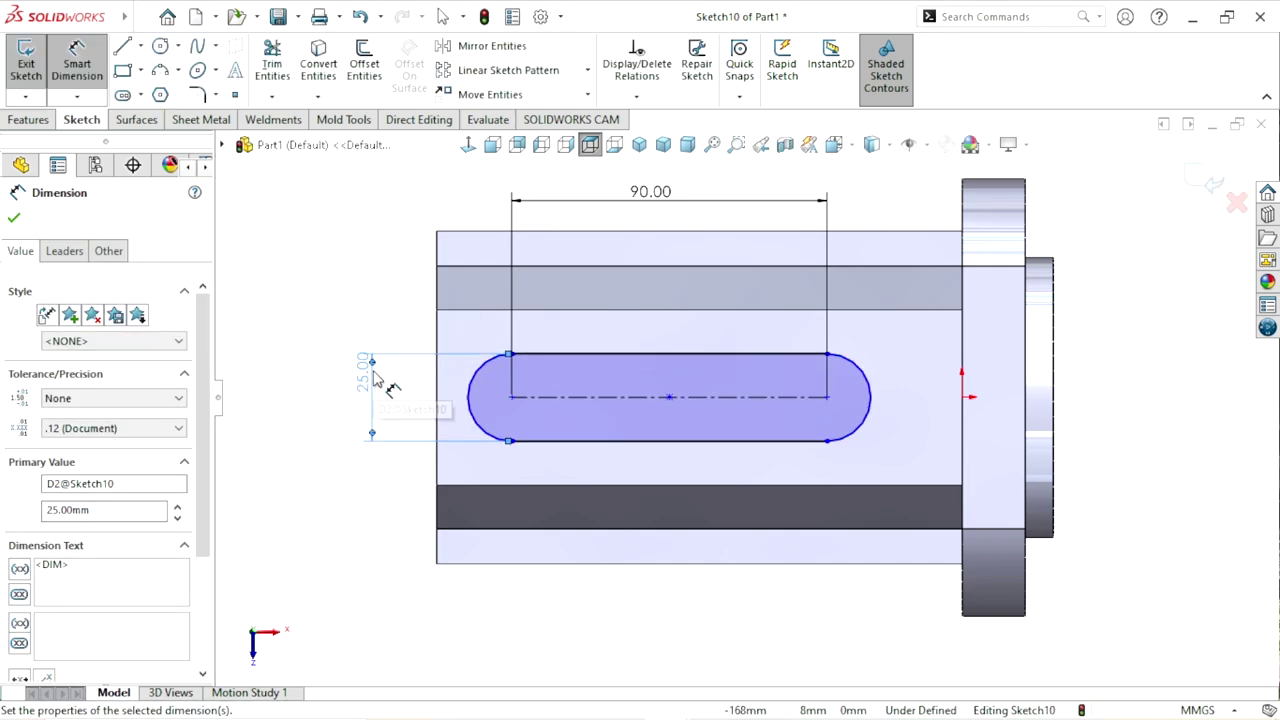
left_click(14, 219)
key("Escape")
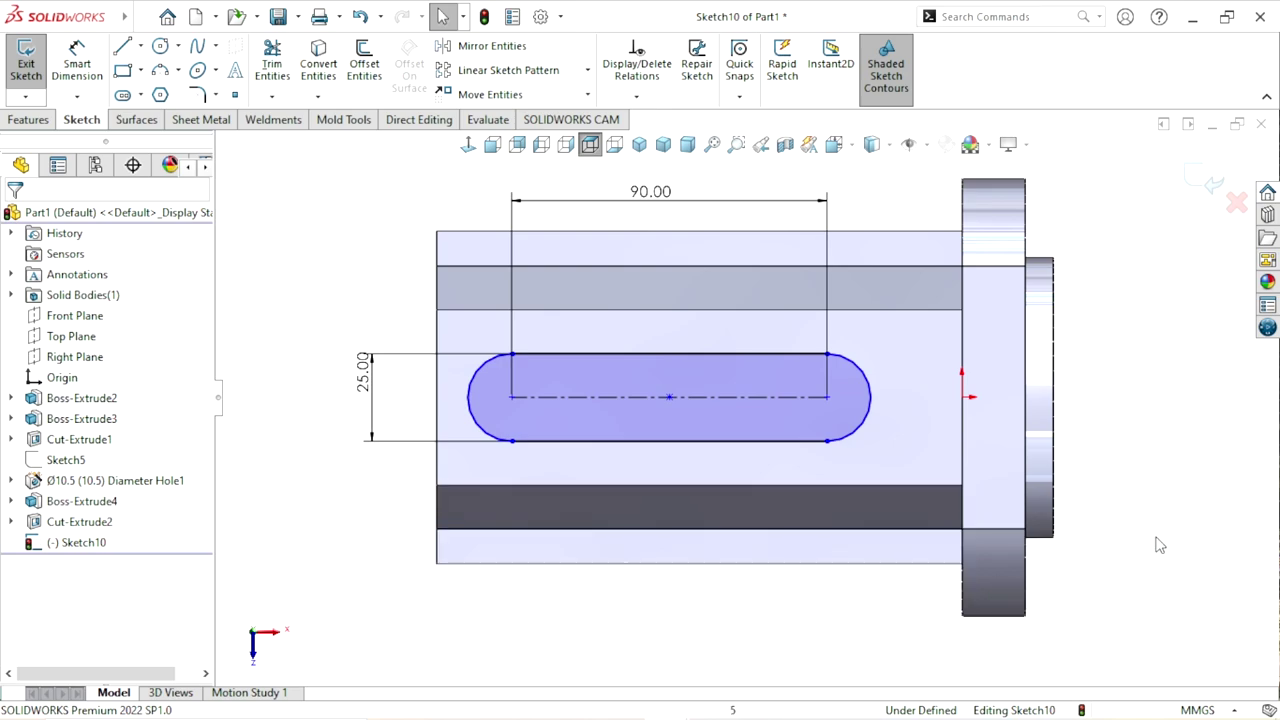
- Draw a centerline from the part's top edge to the slot's centre point
left_click(141, 46)
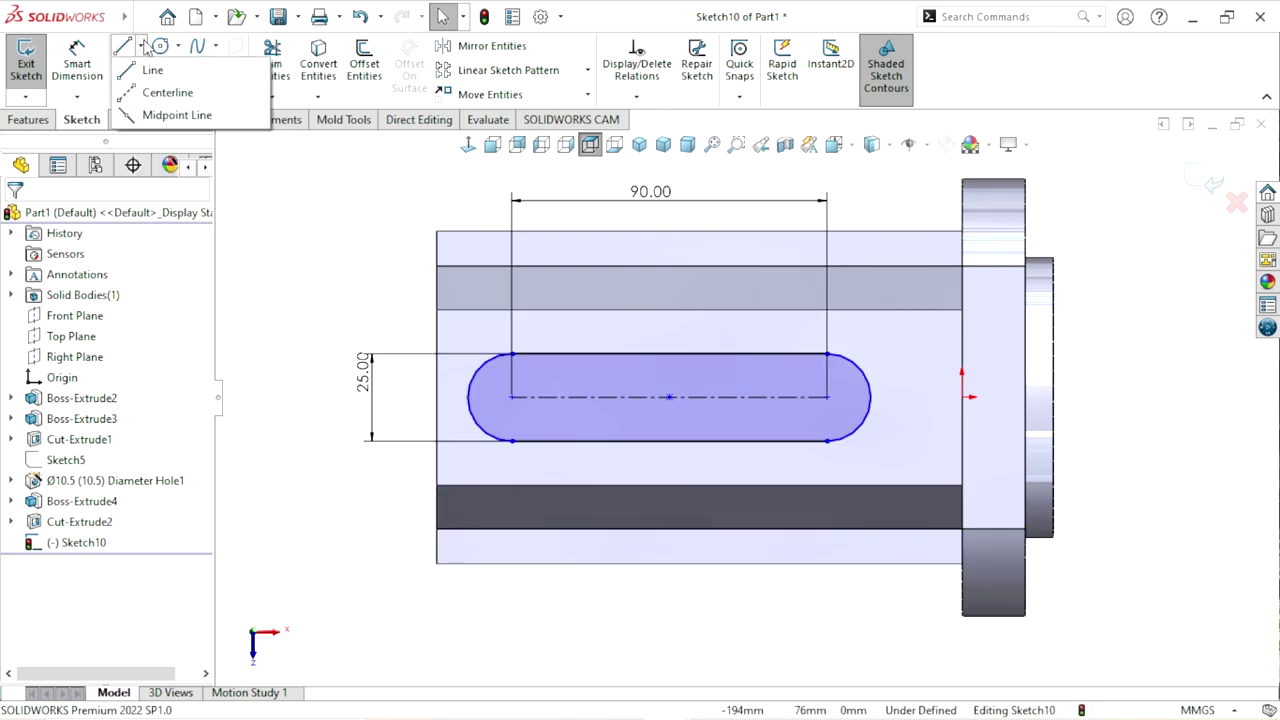
left_click(140, 93)
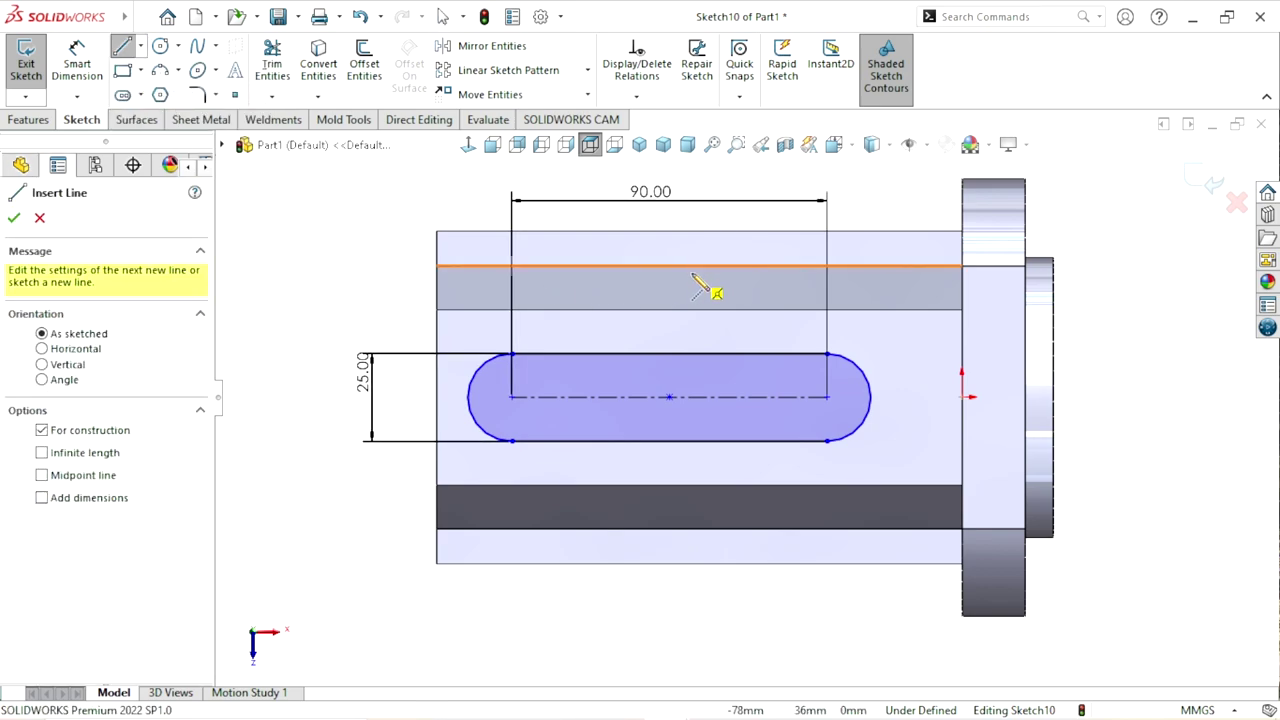
left_click(698, 266)
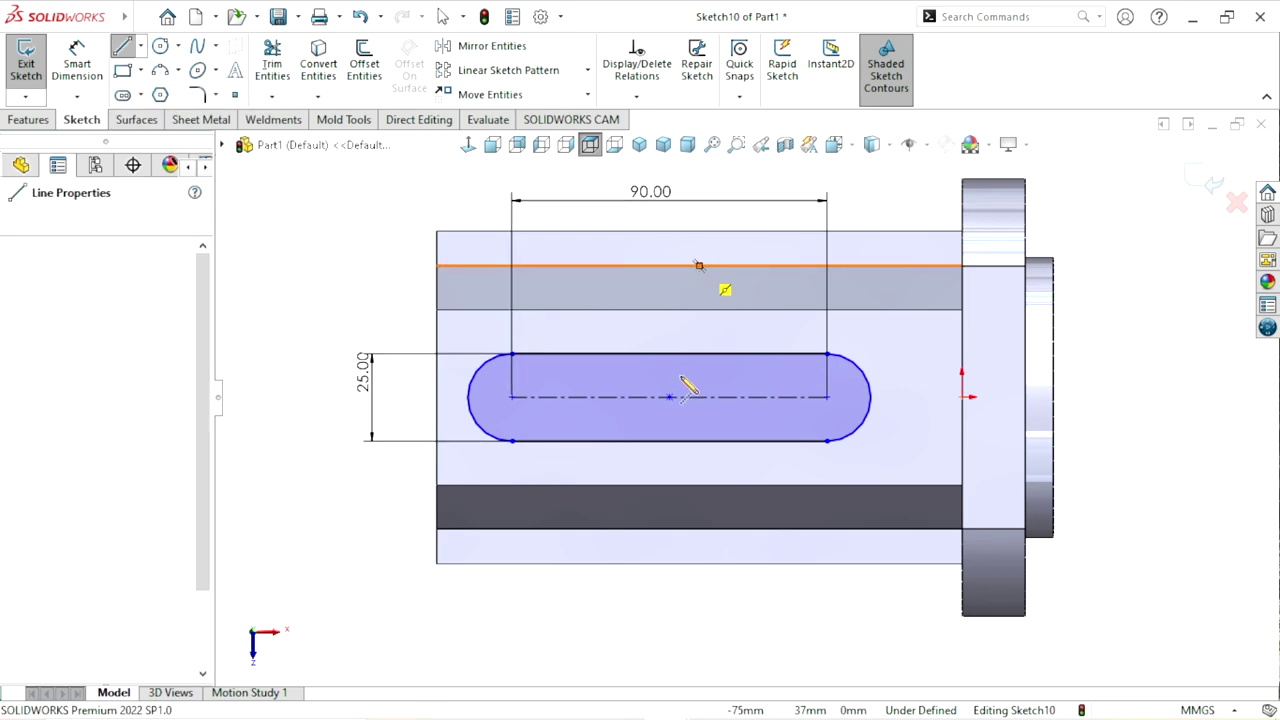
left_click(669, 397)
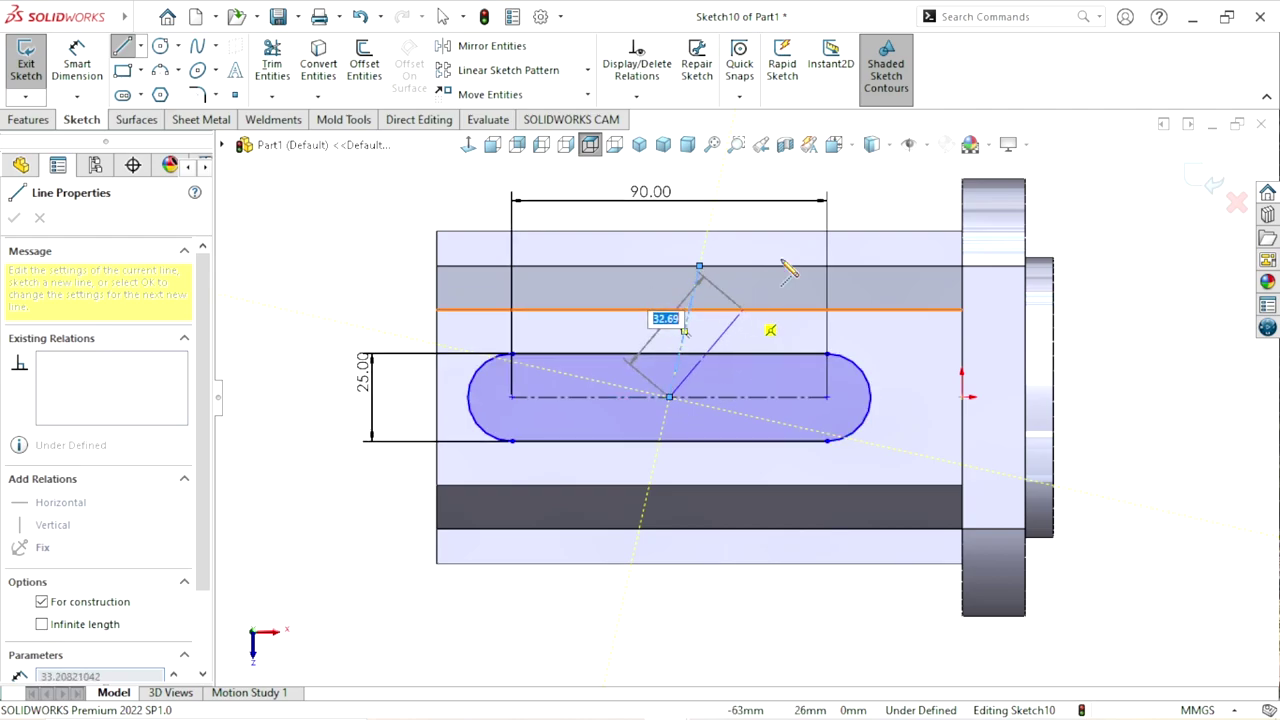
right_click(852, 178)
left_click(885, 195)
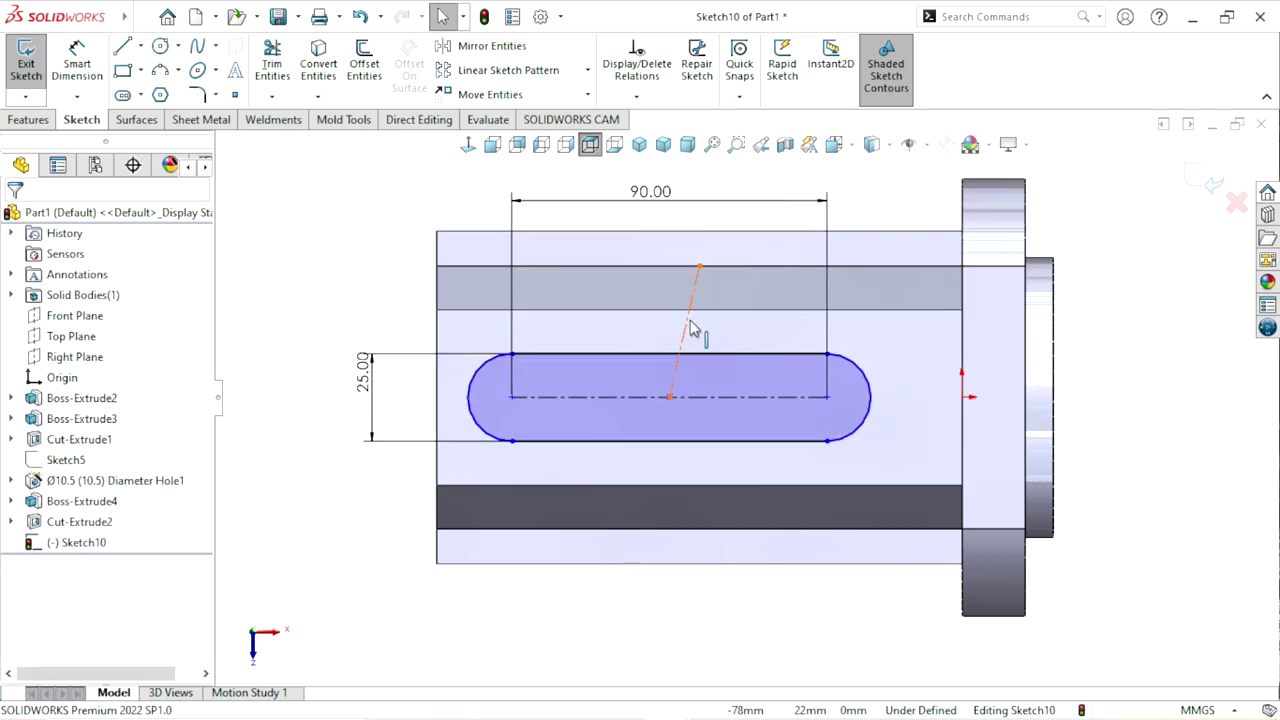
- Make the new centerline vertical, fully defining the slot sketch
left_click(692, 330)
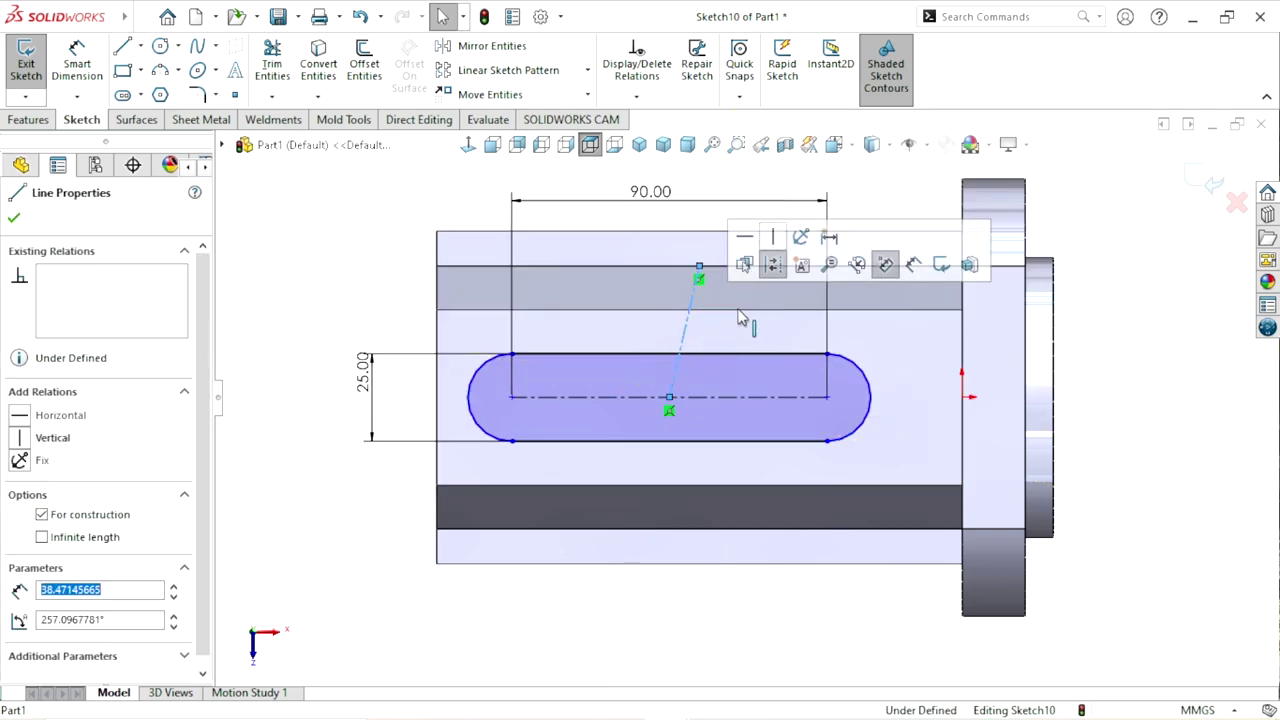
left_click(772, 237)
left_click(1074, 434)
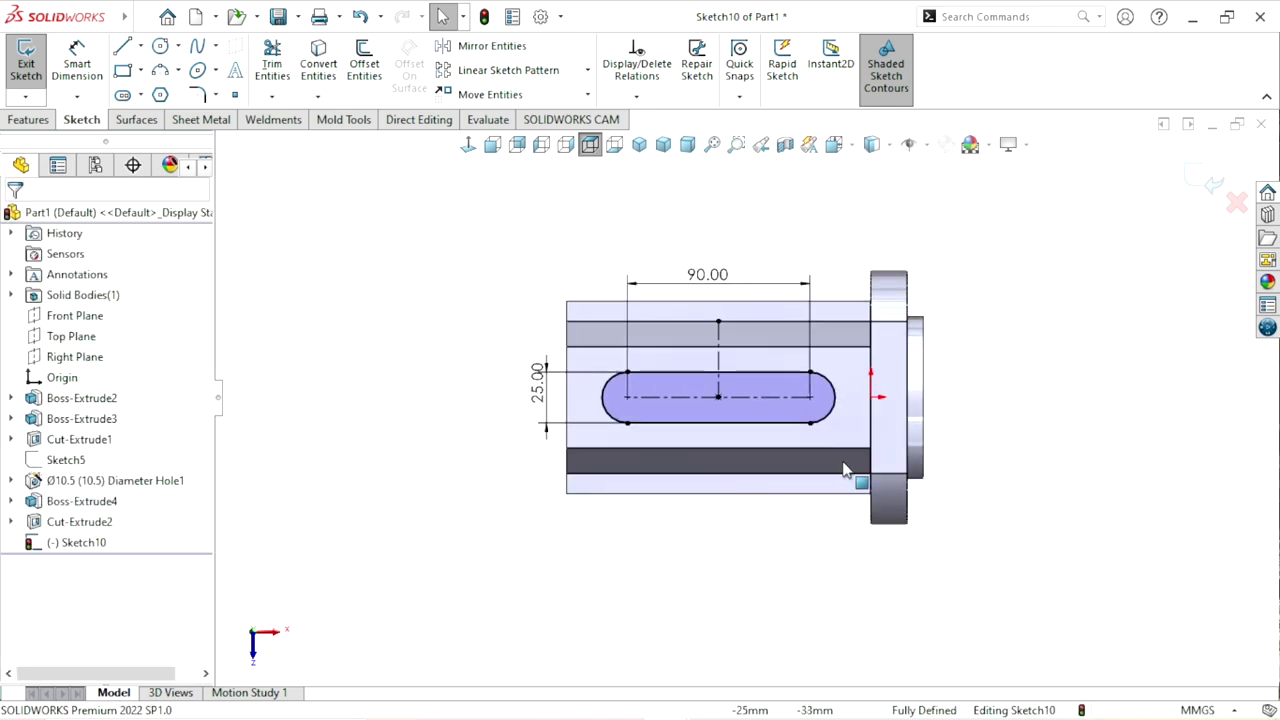
scroll(846, 466, "up", 2)
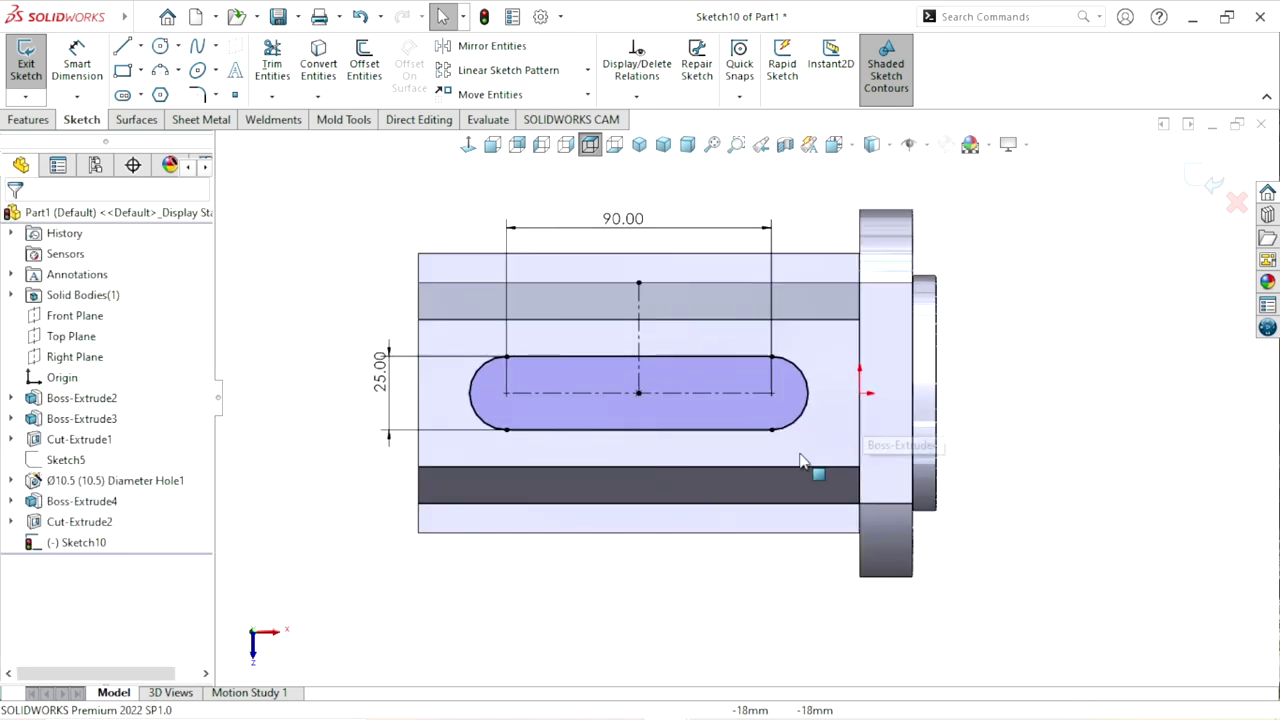
left_click(28, 119)
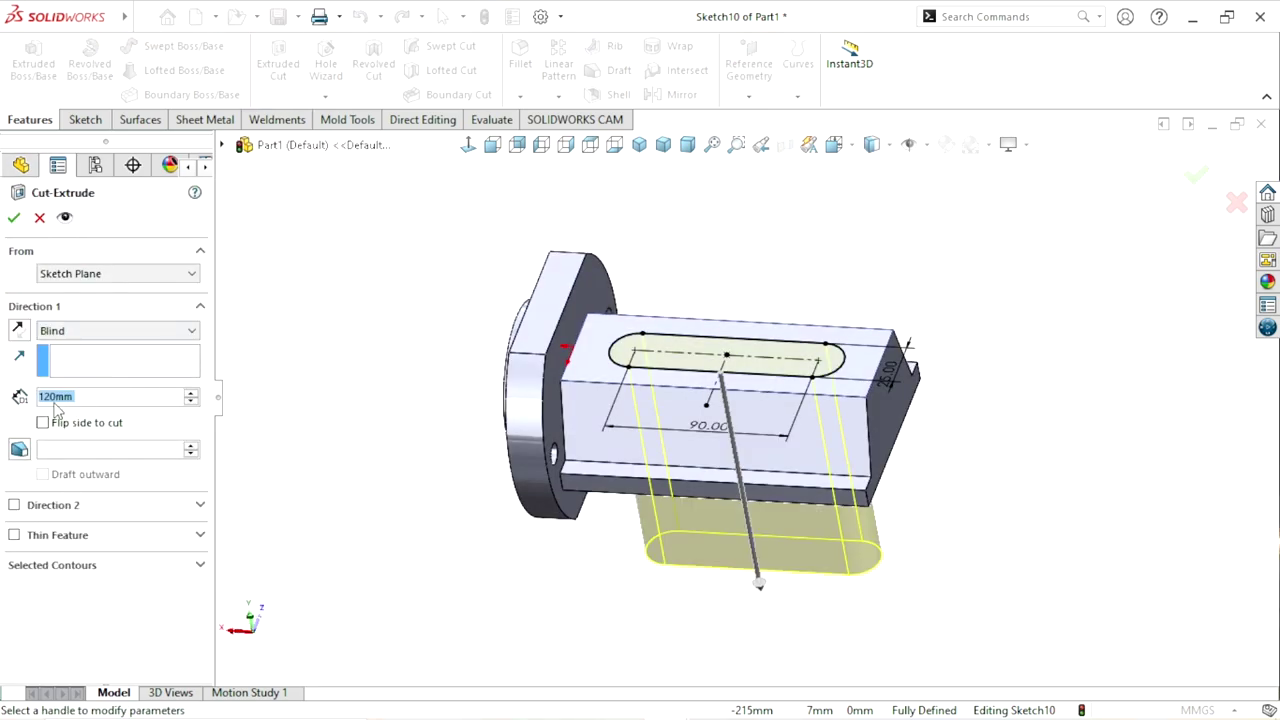
- Cut the 90 × 25 mm slot through the bracket top using Up To Next
left_click(88, 338)
left_click(90, 390)
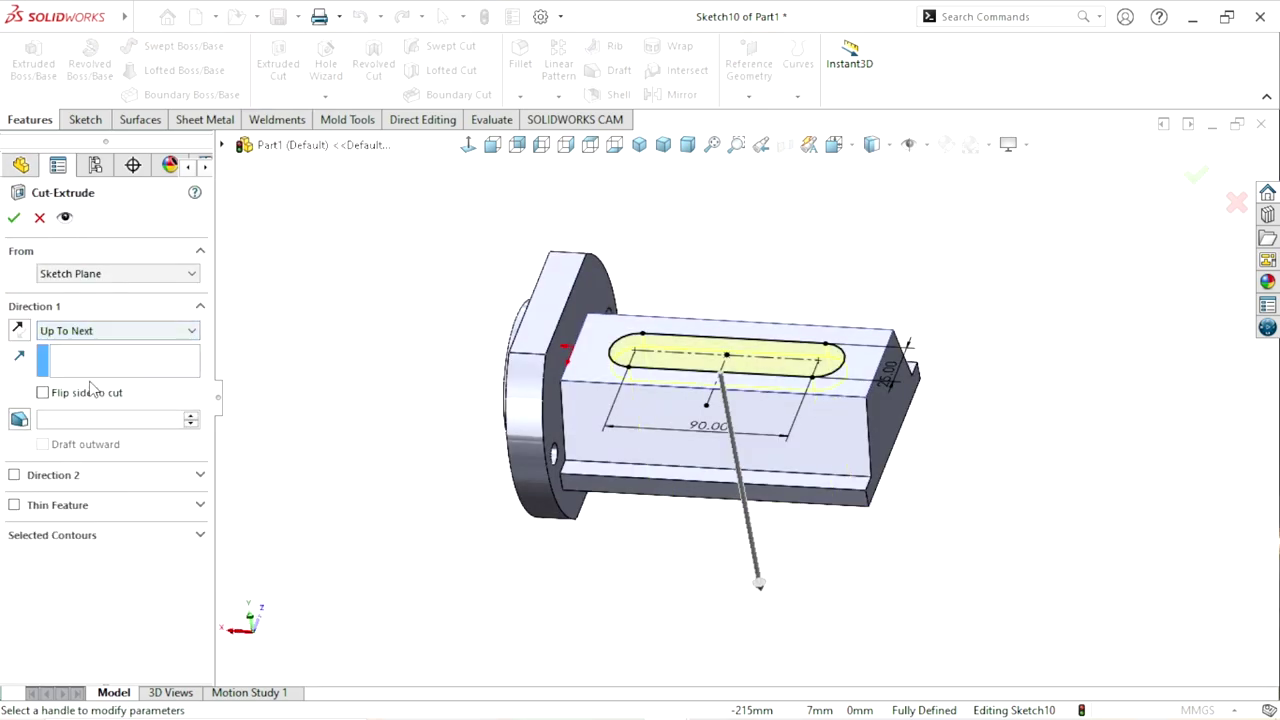
left_click(15, 218)
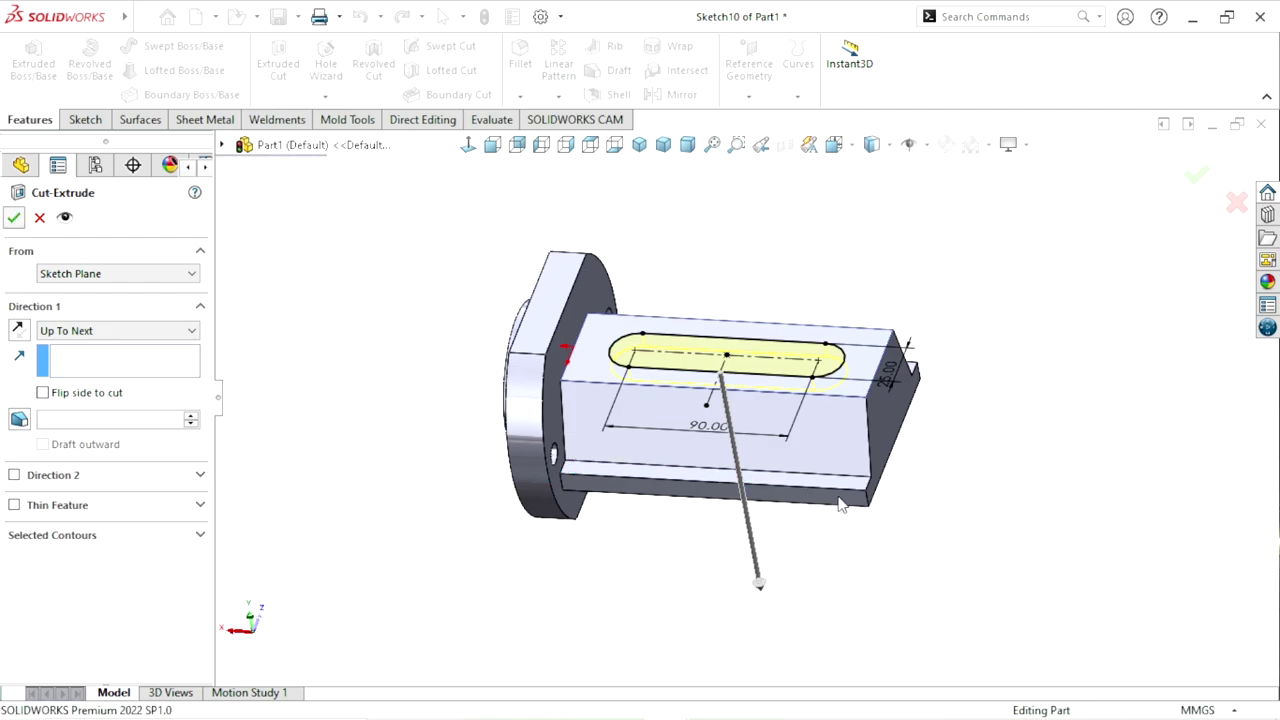
mouse_move(781, 407)
middle_mouse_down()
mouse_move(684, 522)
mouse_move(737, 146)
mouse_move(737, 457)
middle_mouse_up()
- Orbit the slotted bracket to inspect its sides, trapezoidal base and ledge
scroll(728, 477, "up", 3)
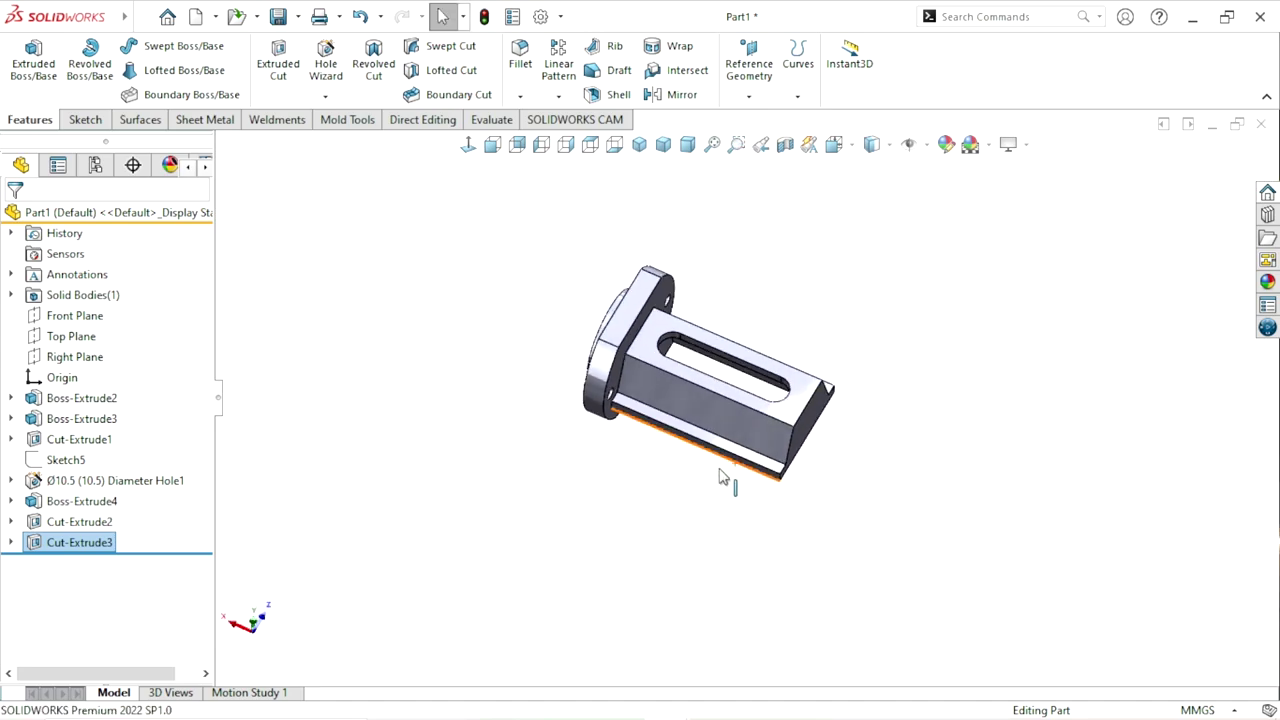
scroll(737, 397, "down", 4)
mouse_move(970, 512)
middle_mouse_down()
mouse_move(752, 408)
mouse_move(921, 563)
middle_mouse_up()
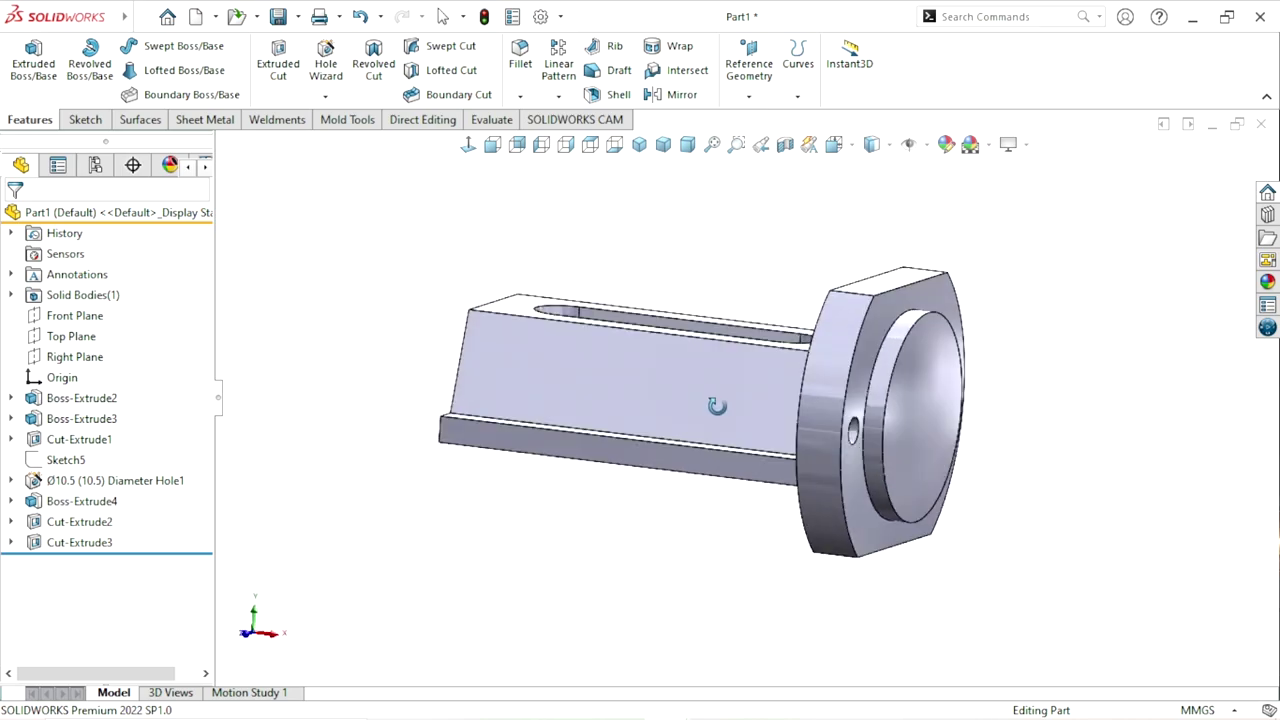
scroll(658, 356, "up", 2)
middle_click_drag(658, 356, 789, 455)
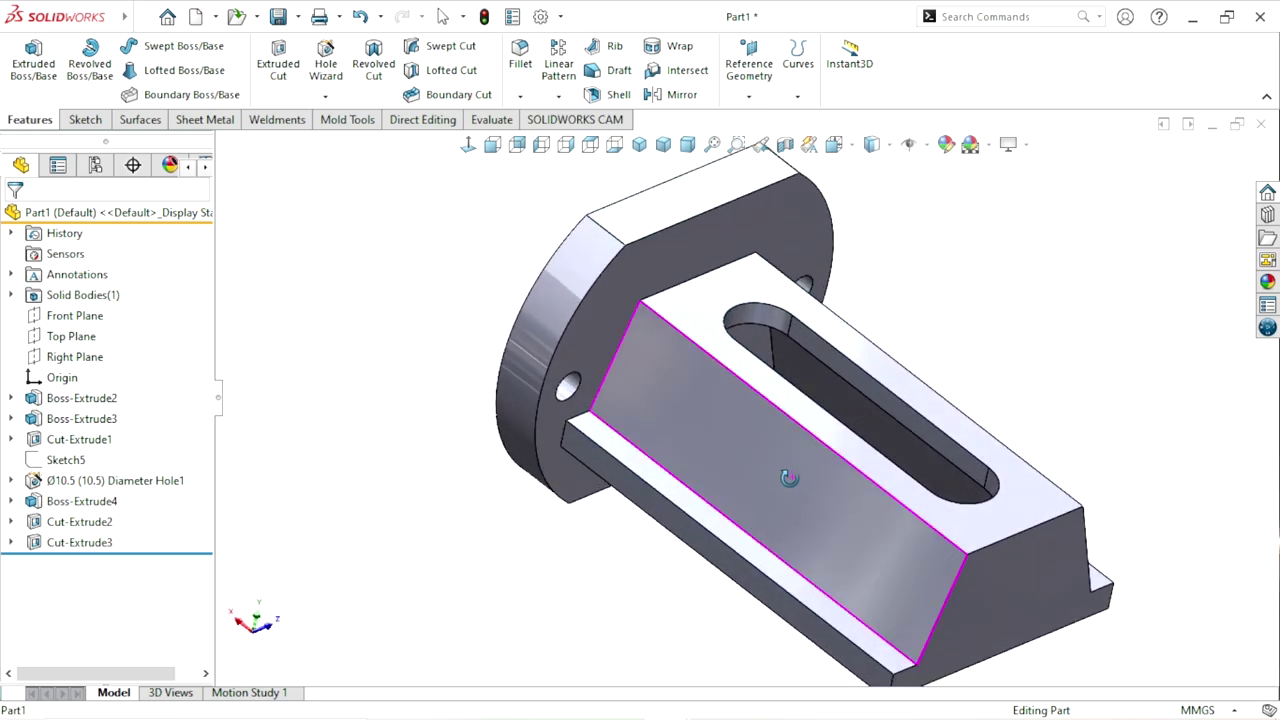
scroll(789, 455, "down", 3)
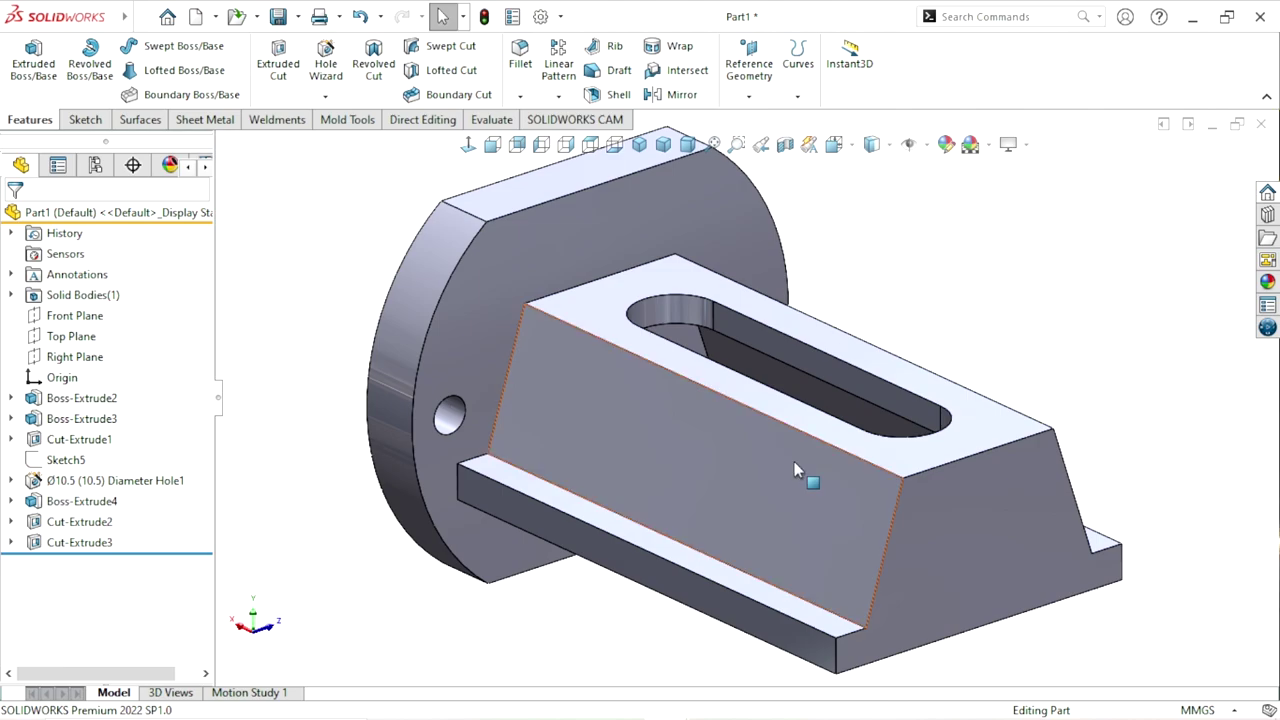
scroll(794, 461, "up", 3)
scroll(760, 420, "down", 2)
middle_click_drag(683, 497, 727, 420)
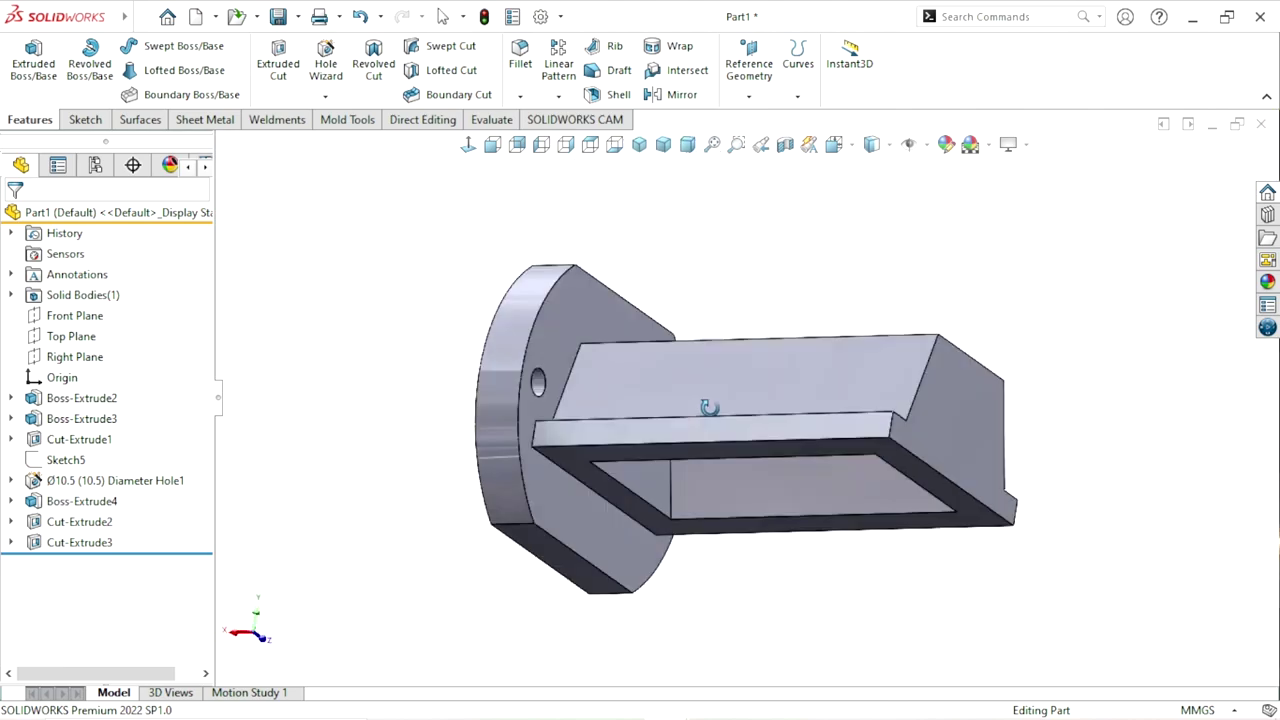
scroll(727, 420, "down", 3)
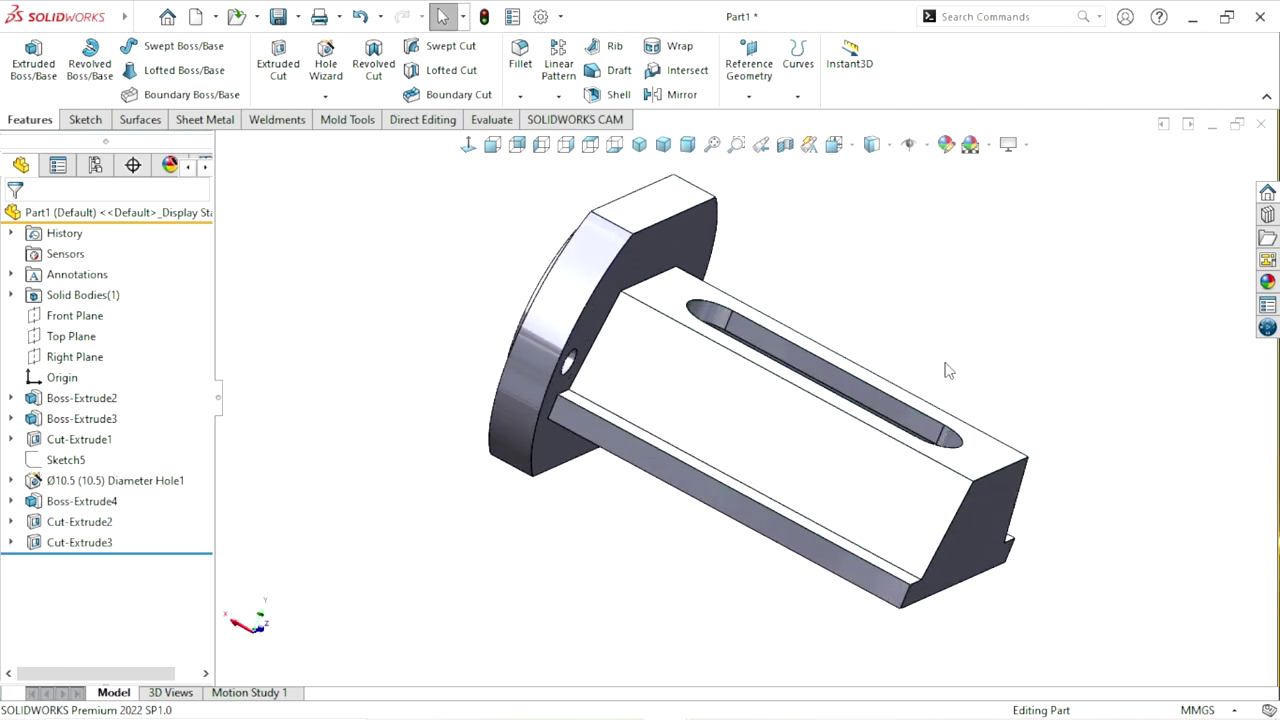
middle_click_drag(948, 370, 652, 203)
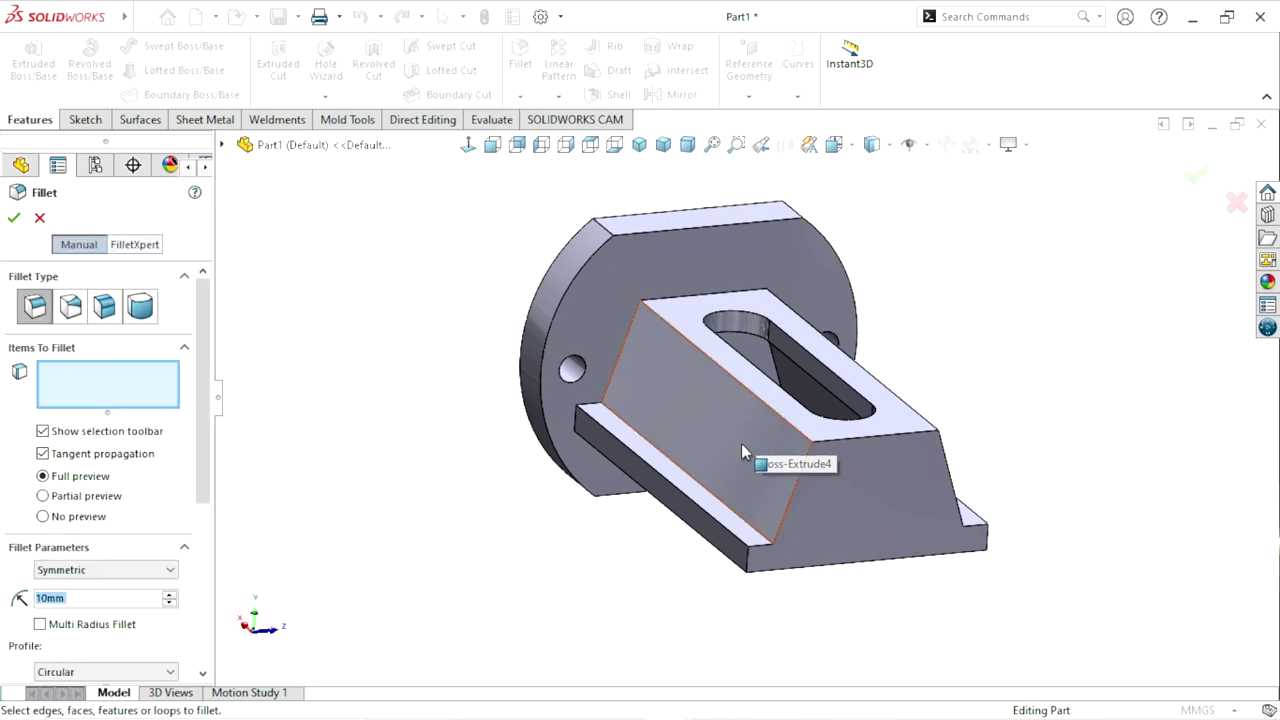
- Set the fillet radius to 5 mm and select the top edge and two ledge edges
scroll(778, 447, "up", 2)
scroll(776, 446, "down", 1)
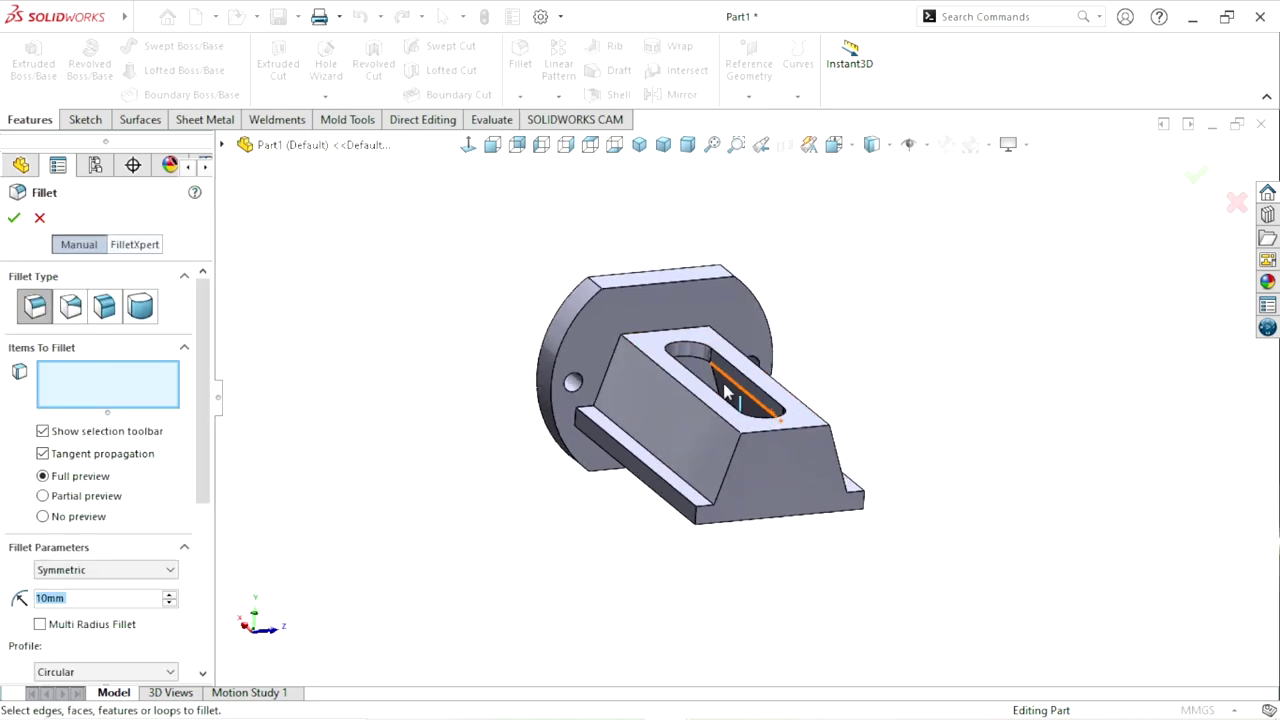
scroll(592, 430, "down", 3)
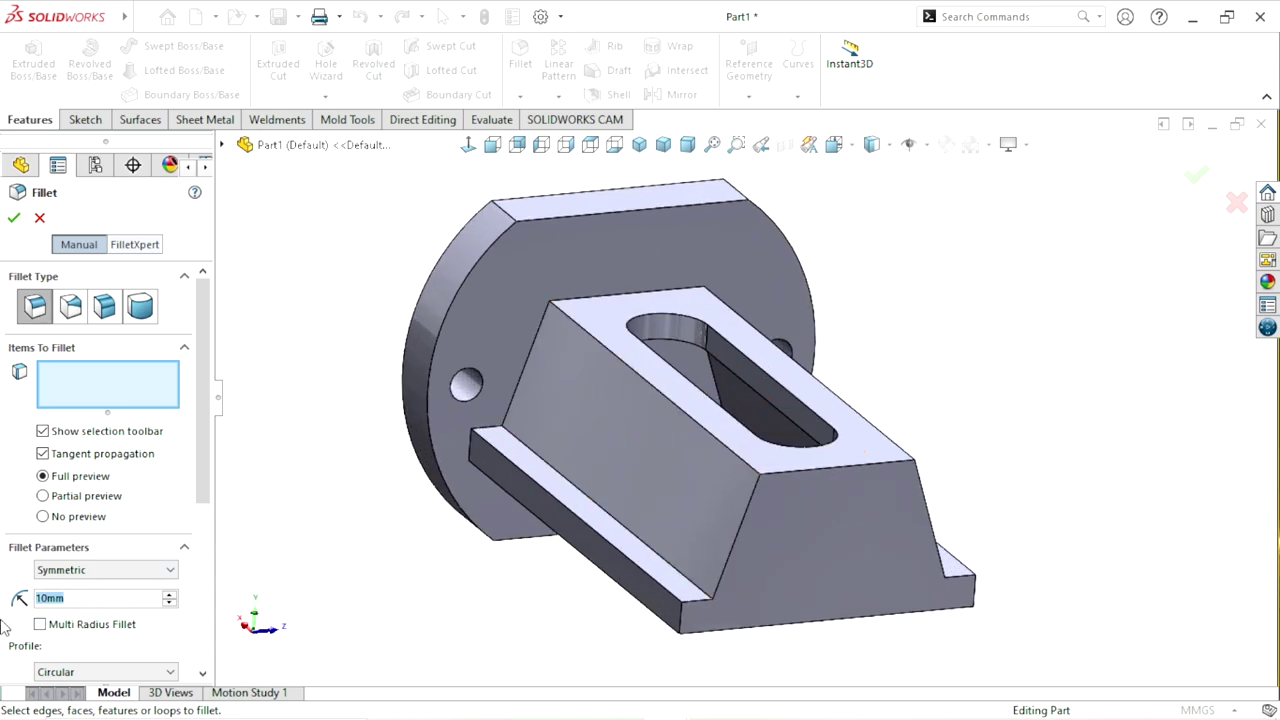
type("5")
key("Return")
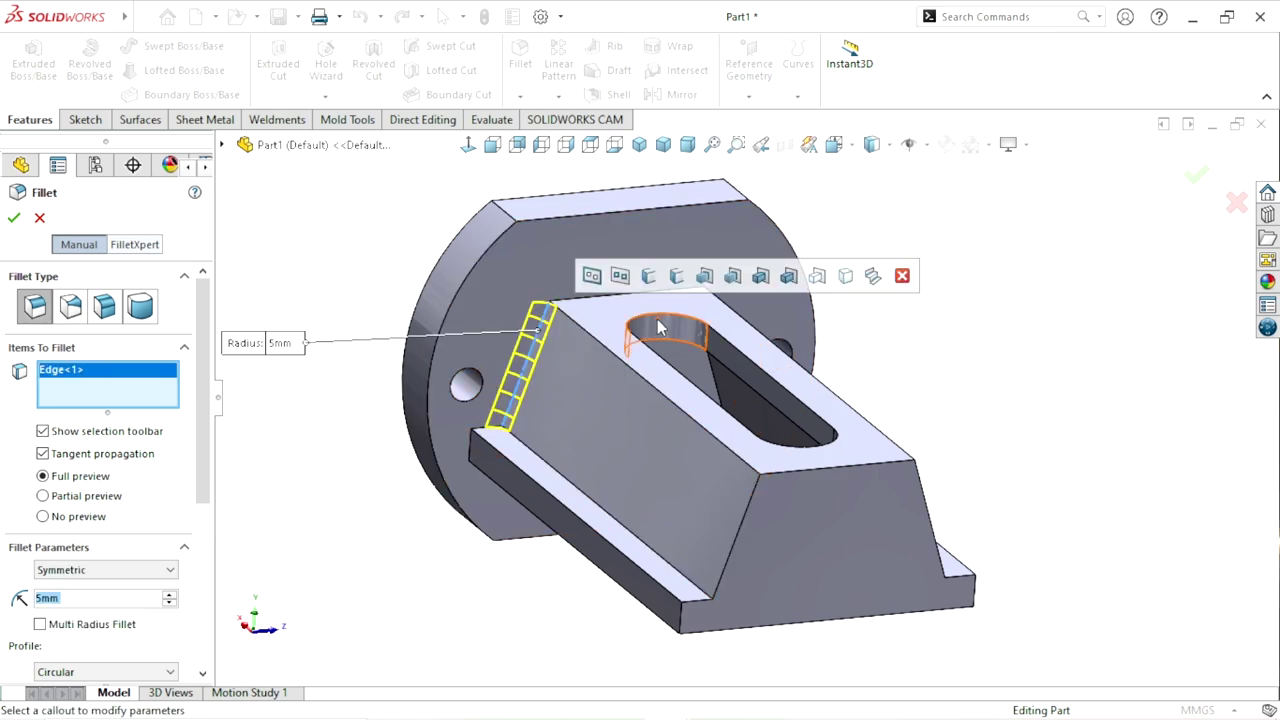
left_click(580, 305)
scroll(495, 452, "down", 3)
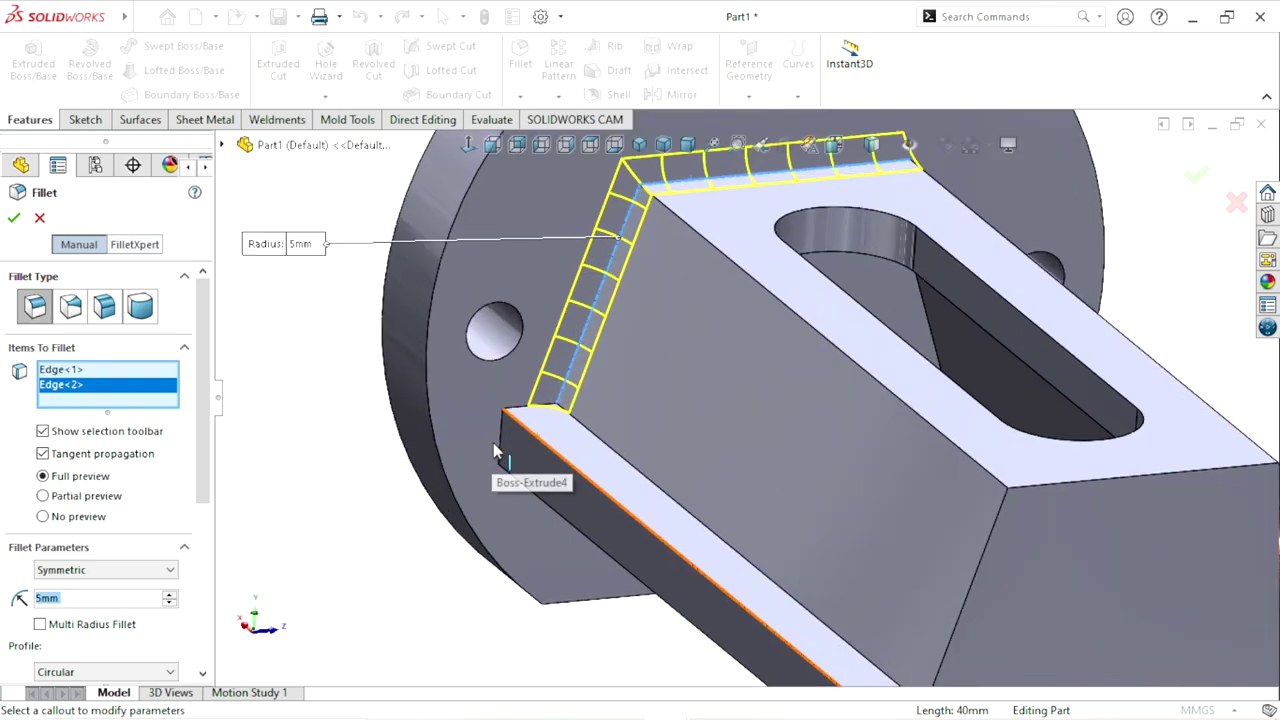
scroll(495, 452, "down", 2)
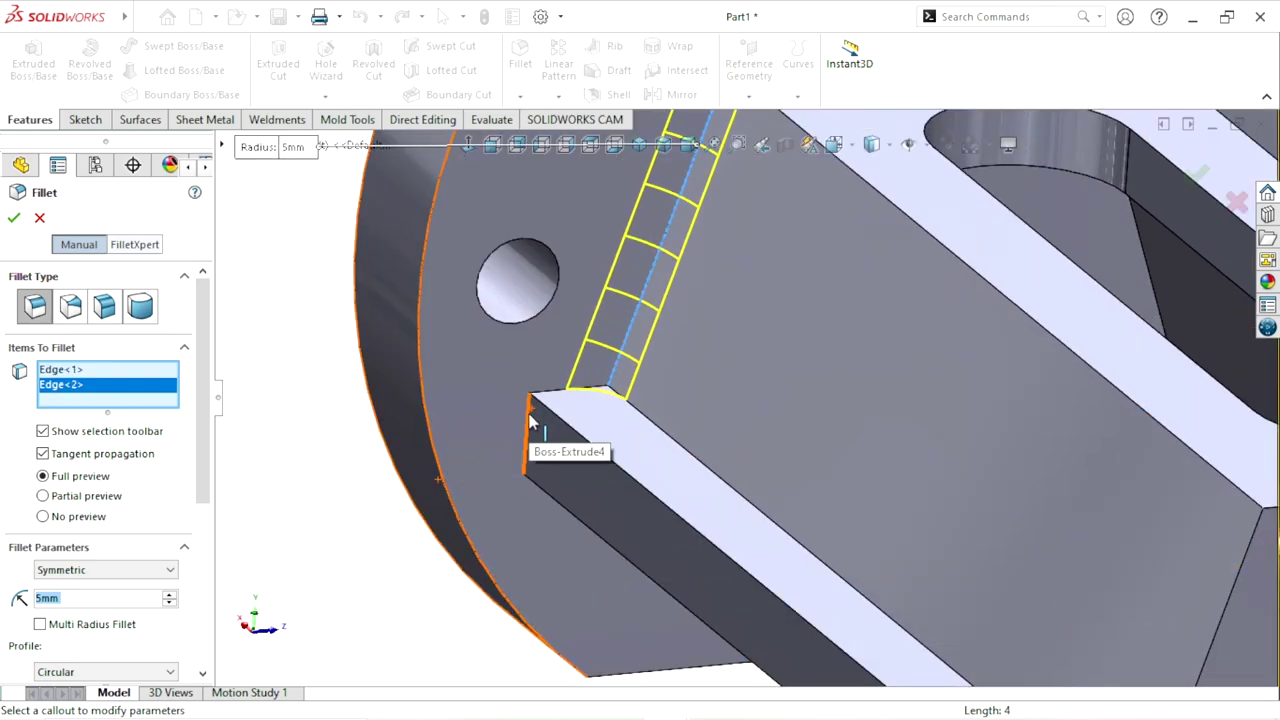
left_click(531, 422)
left_click(555, 400)
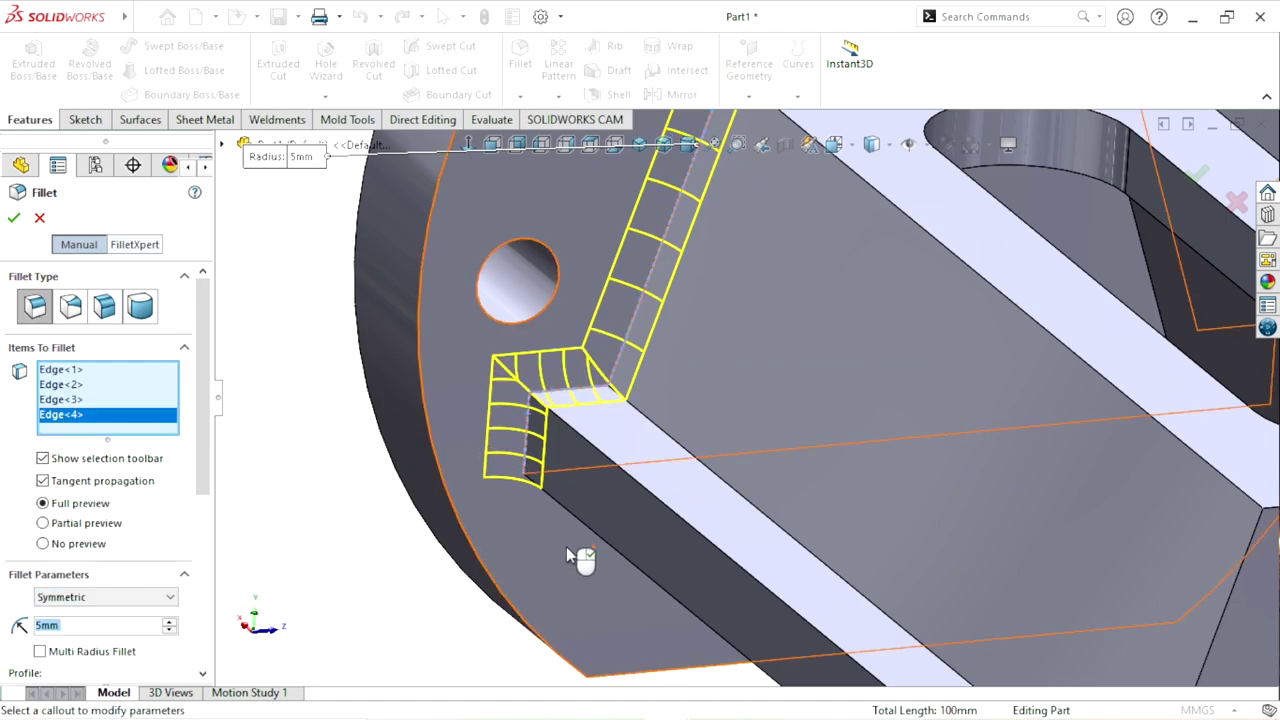
- Add the remaining base and flange-side edges, eight in total, and create Fillet1
scroll(566, 546, "up", 5)
middle_click_drag(663, 566, 650, 309)
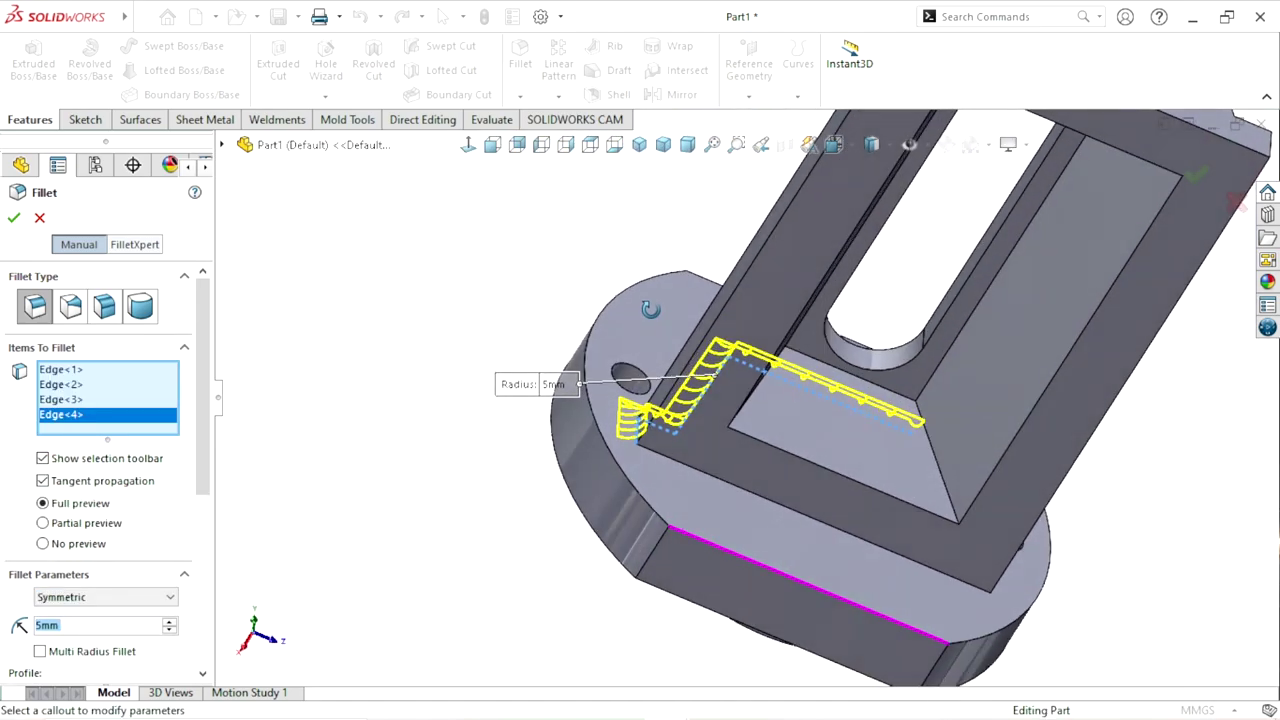
left_click(683, 468)
middle_click_drag(769, 517, 737, 548)
scroll(737, 548, "up", 5)
middle_click_drag(851, 560, 893, 460)
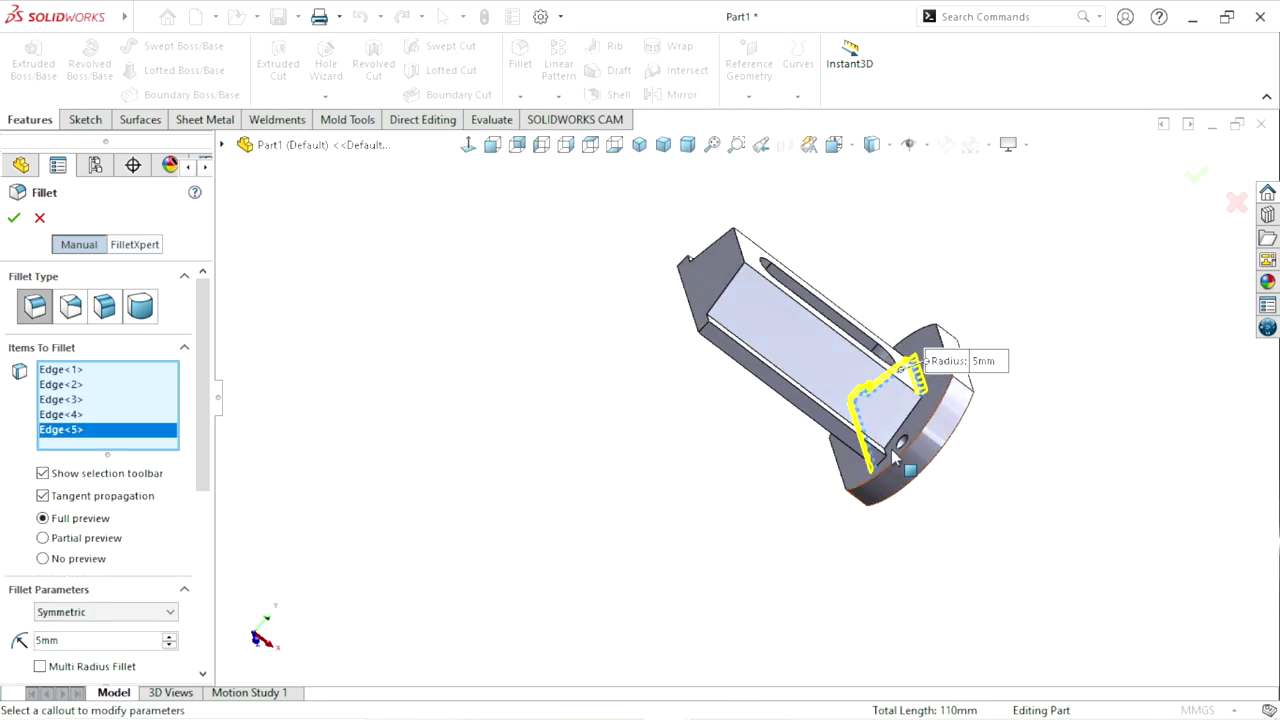
scroll(895, 458, "down", 2)
scroll(880, 450, "down", 3)
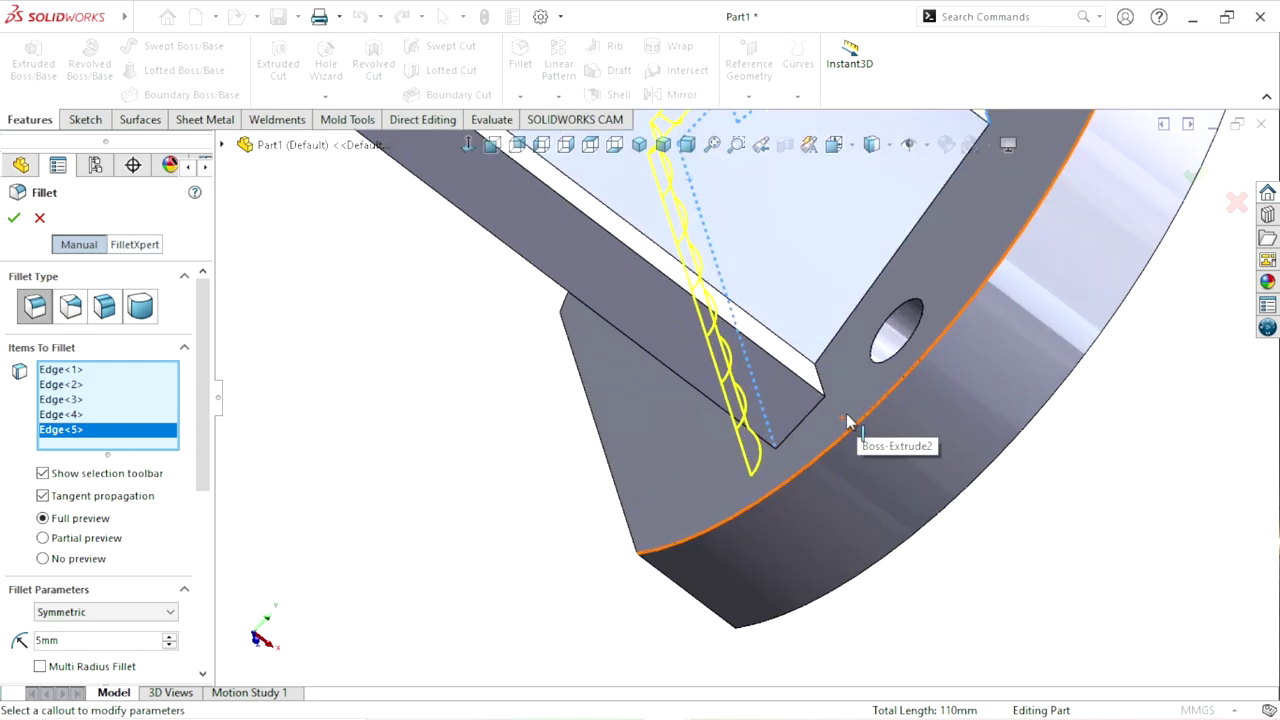
left_click(799, 432)
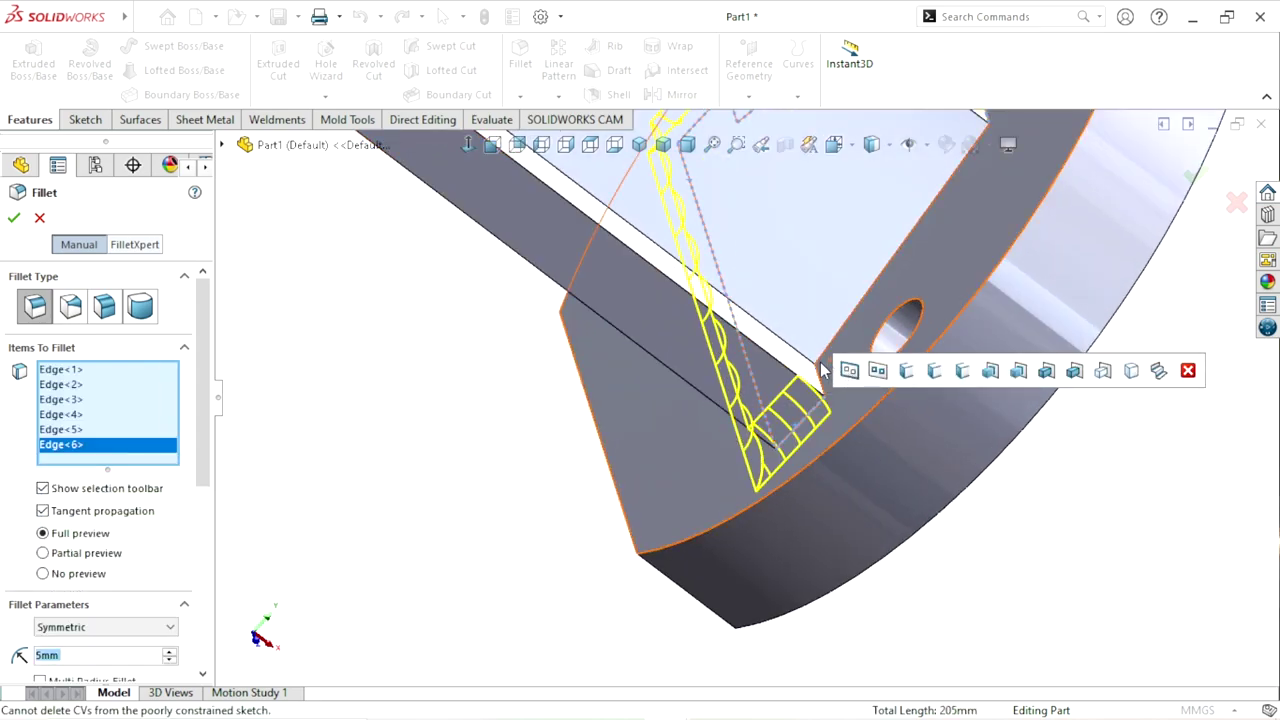
left_click(832, 352)
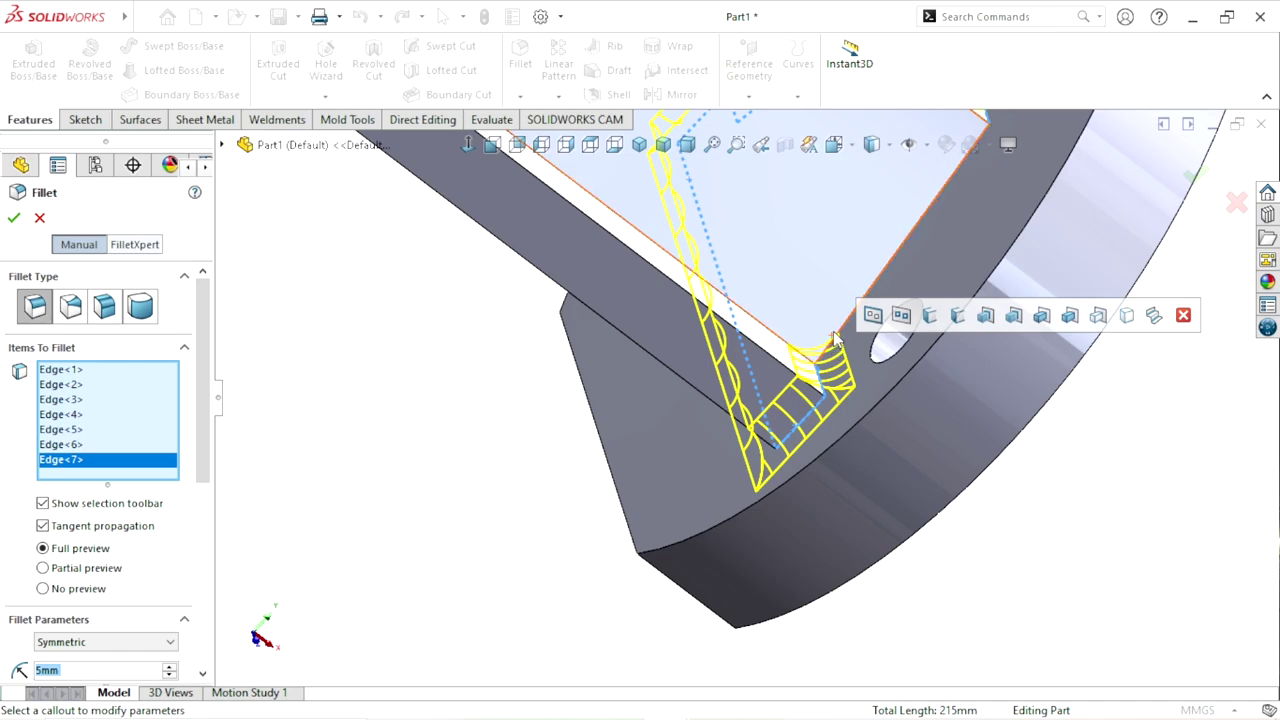
left_click(849, 455)
mouse_move(849, 457)
middle_mouse_down()
mouse_move(790, 340)
mouse_move(700, 295)
middle_mouse_up()
left_click(16, 219)
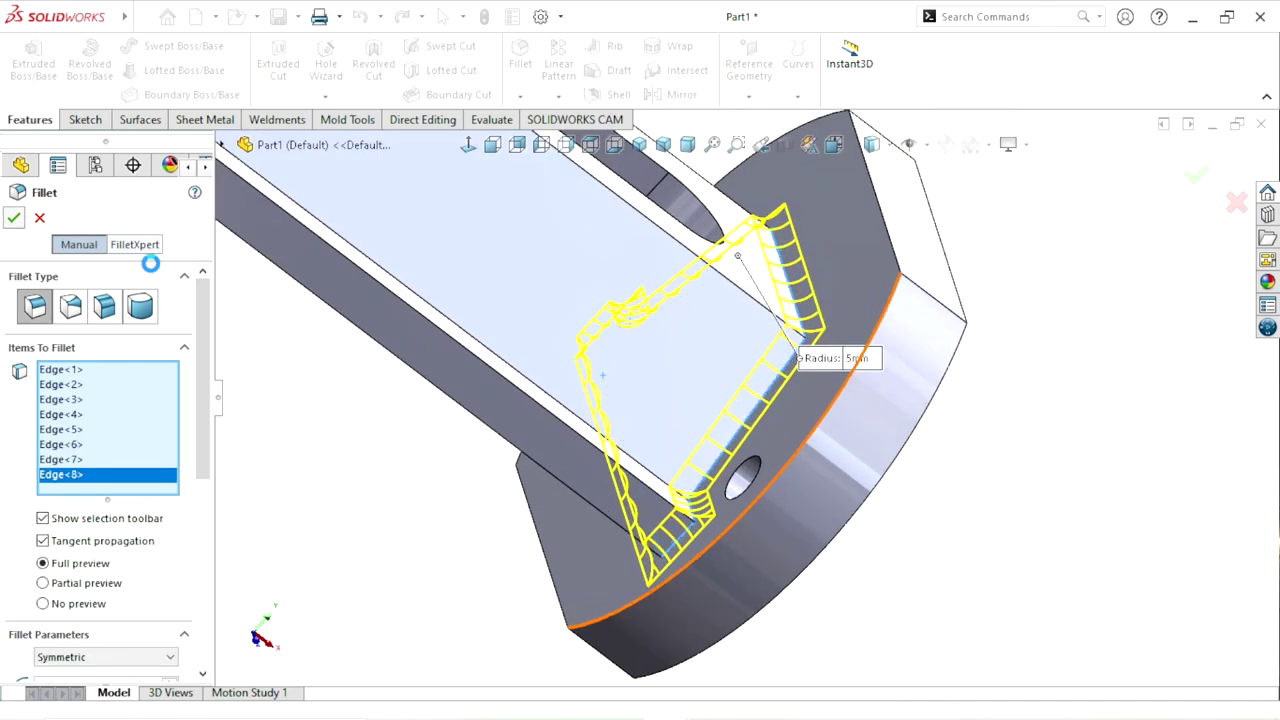
mouse_move(767, 471)
middle_mouse_down()
mouse_move(588, 427)
mouse_move(822, 570)
middle_mouse_up()
- Orbit and zoom the bracket to view its back and bring the pocket forward
scroll(717, 422, "up", 3)
scroll(760, 397, "down", 3)
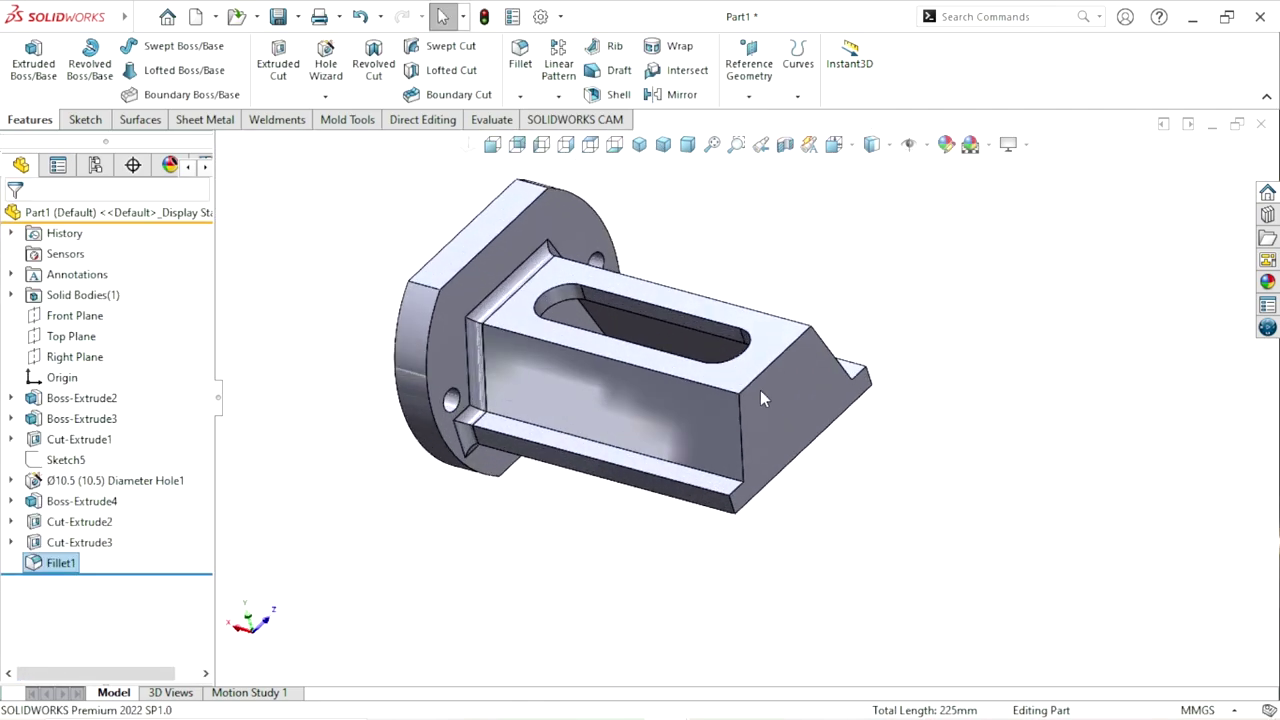
middle_click_drag(883, 467, 736, 493)
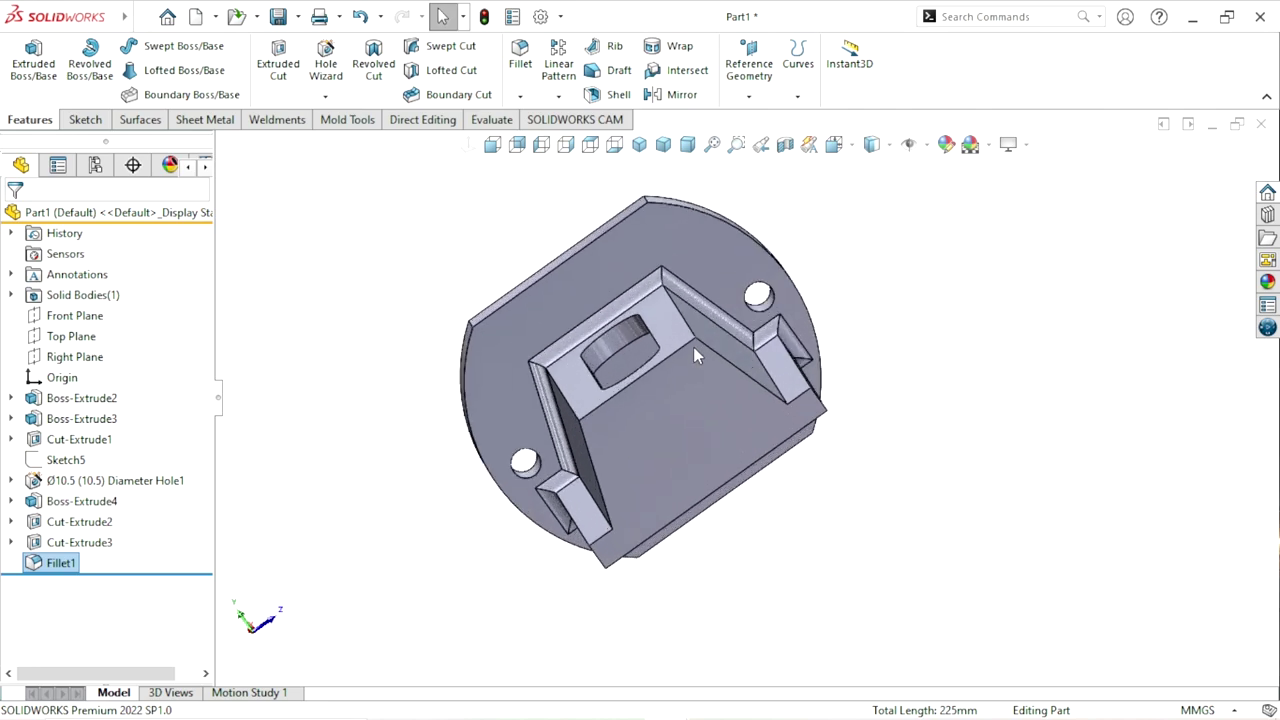
scroll(732, 505, "up", 2)
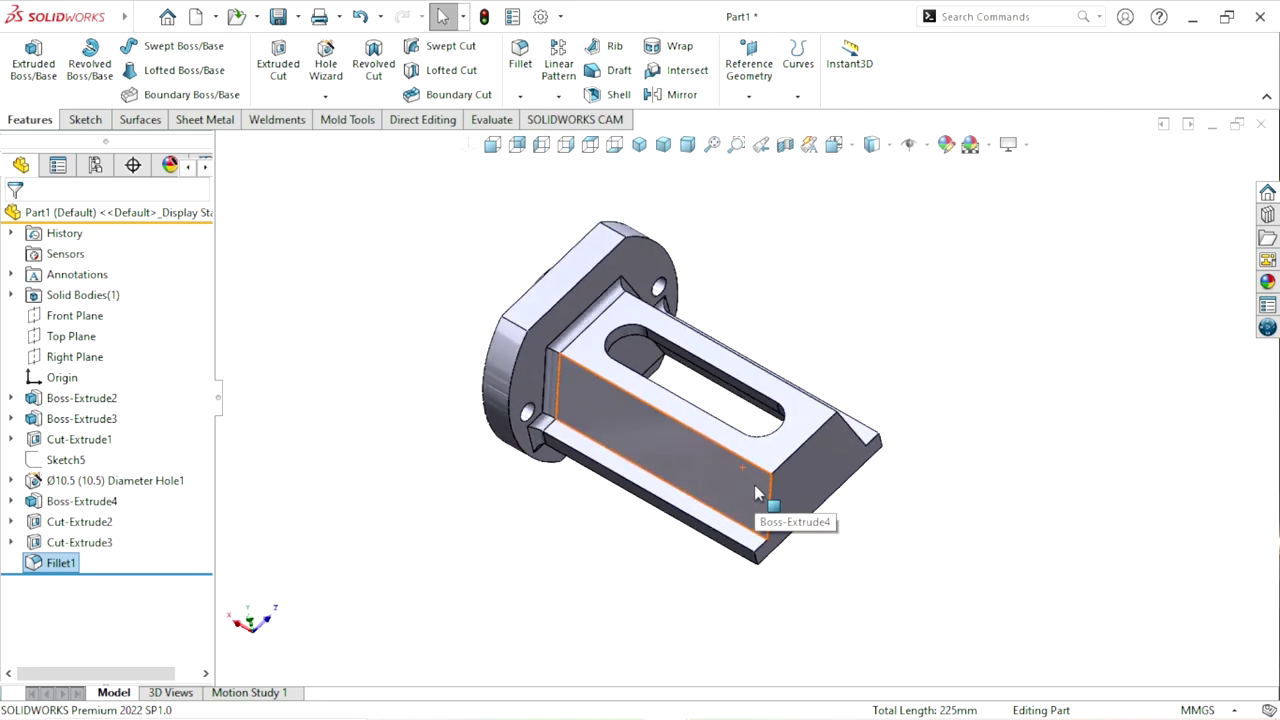
scroll(757, 493, "up", 2)
scroll(763, 430, "down", 2)
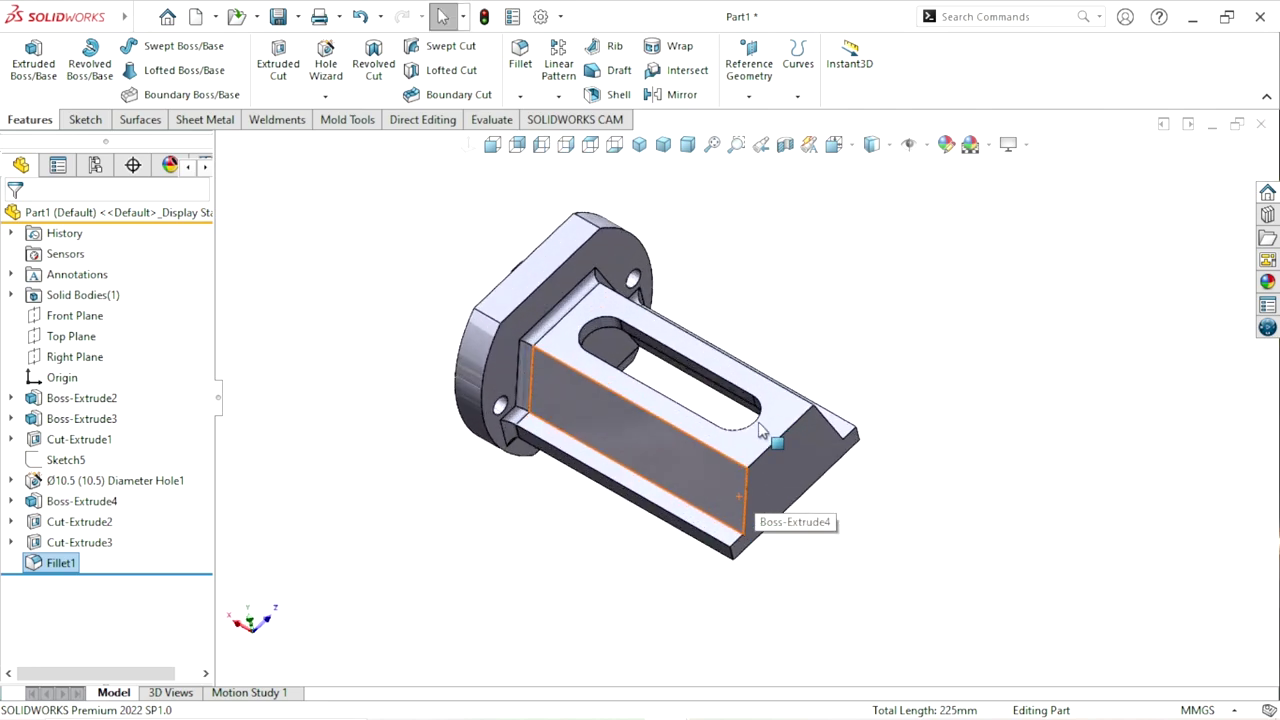
mouse_move(763, 430)
middle_mouse_down()
mouse_move(623, 271)
mouse_move(623, 509)
mouse_move(612, 509)
middle_mouse_up()
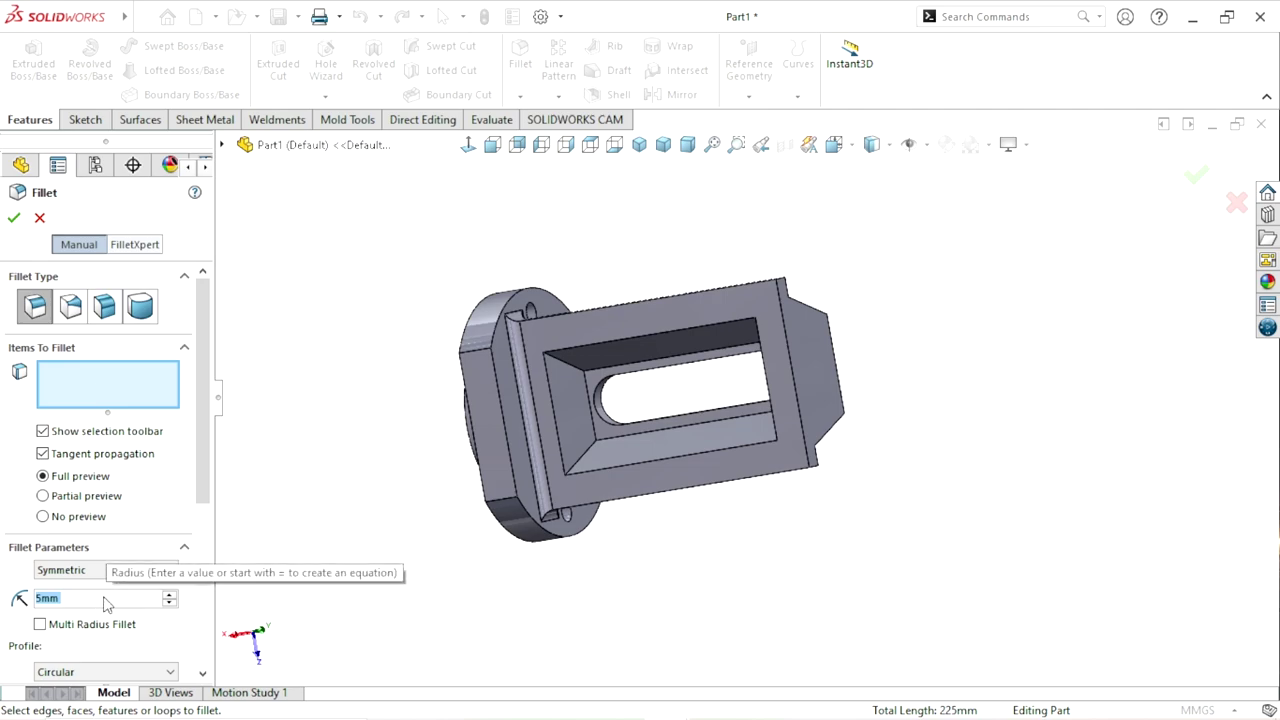
- Round the four sloped pocket edges with a 10 mm radius fillet, creating Fillet2
left_click(78, 598)
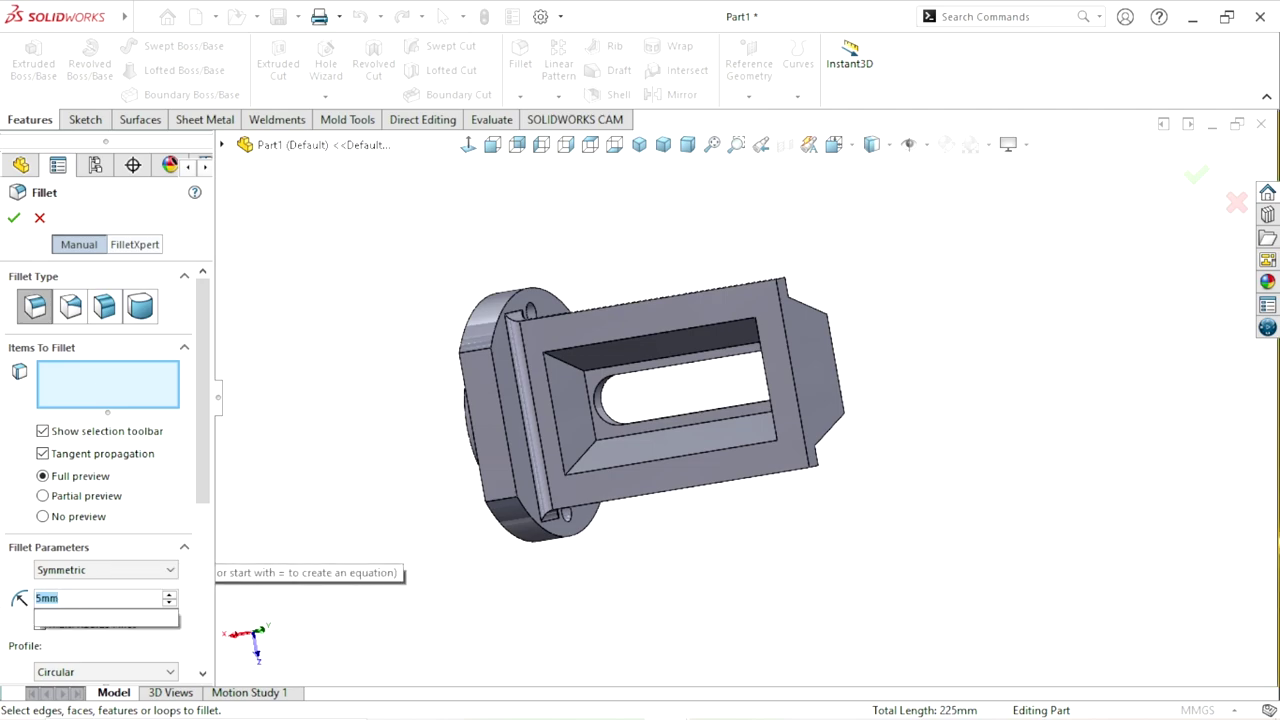
type("10")
left_click(310, 437)
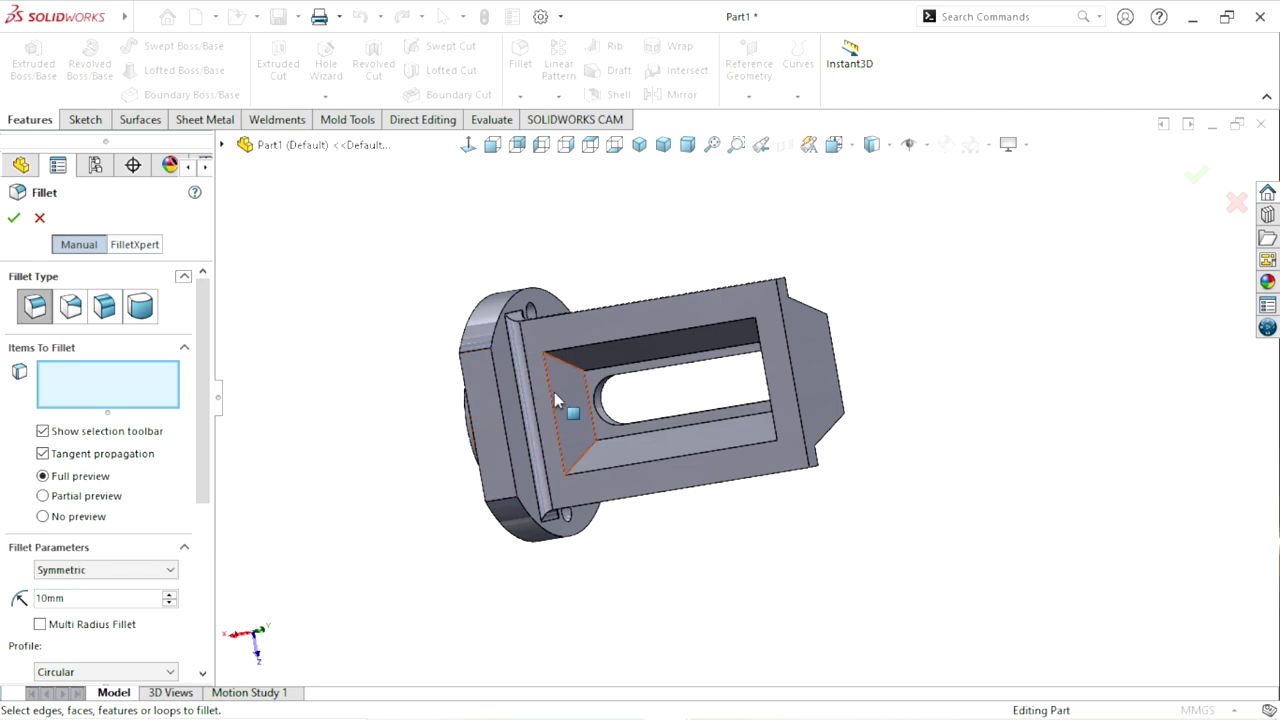
scroll(554, 398, "down", 3)
left_click(625, 345)
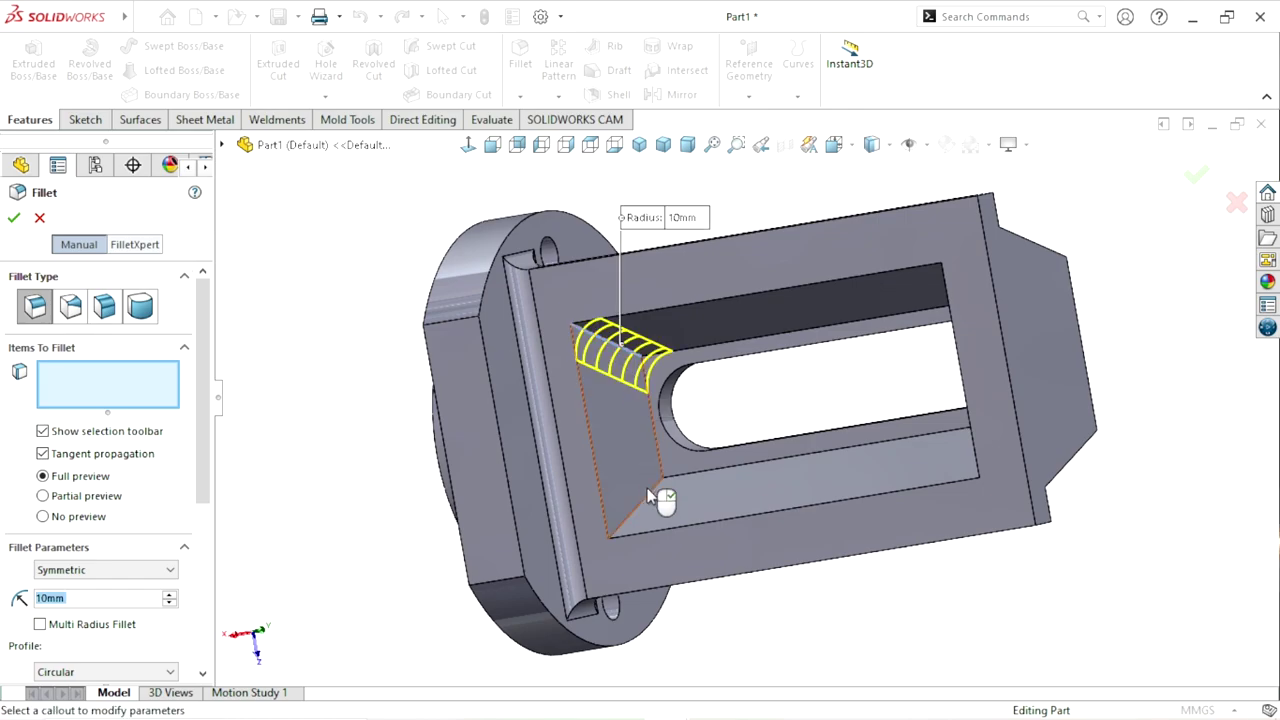
left_click(640, 507)
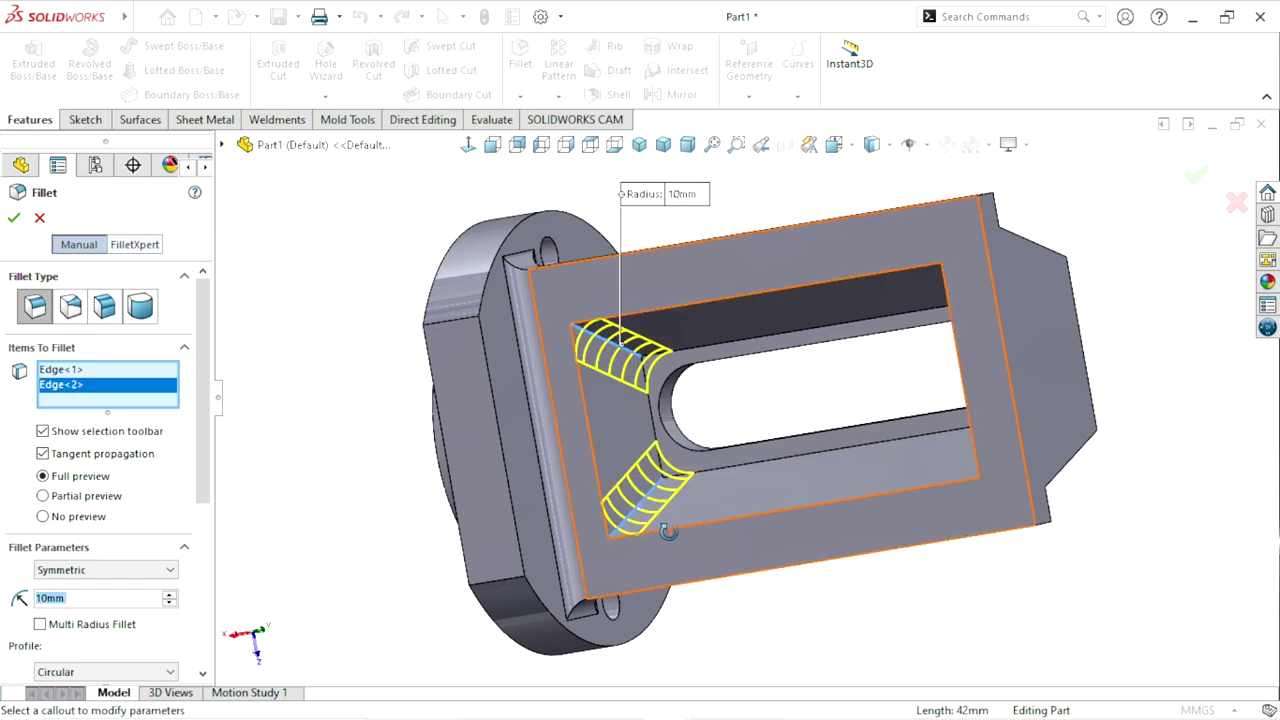
middle_click_drag(640, 507, 931, 314)
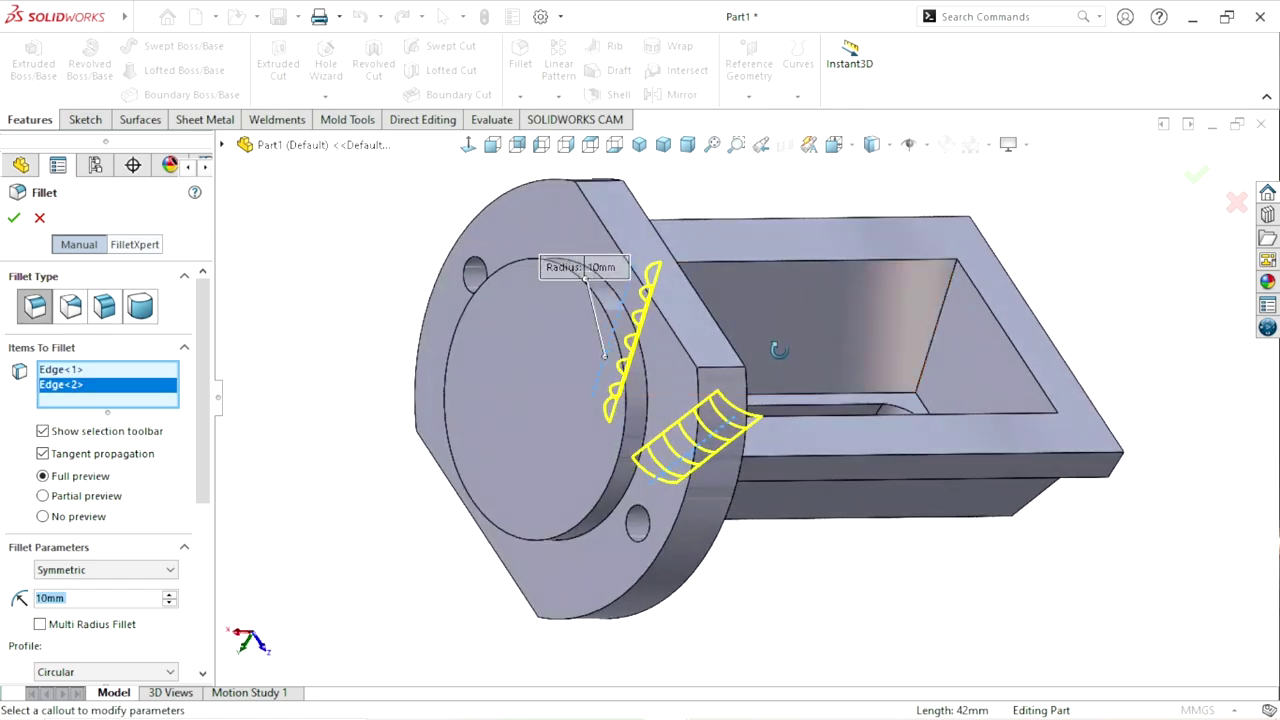
left_click(940, 325)
middle_click_drag(866, 310, 914, 411)
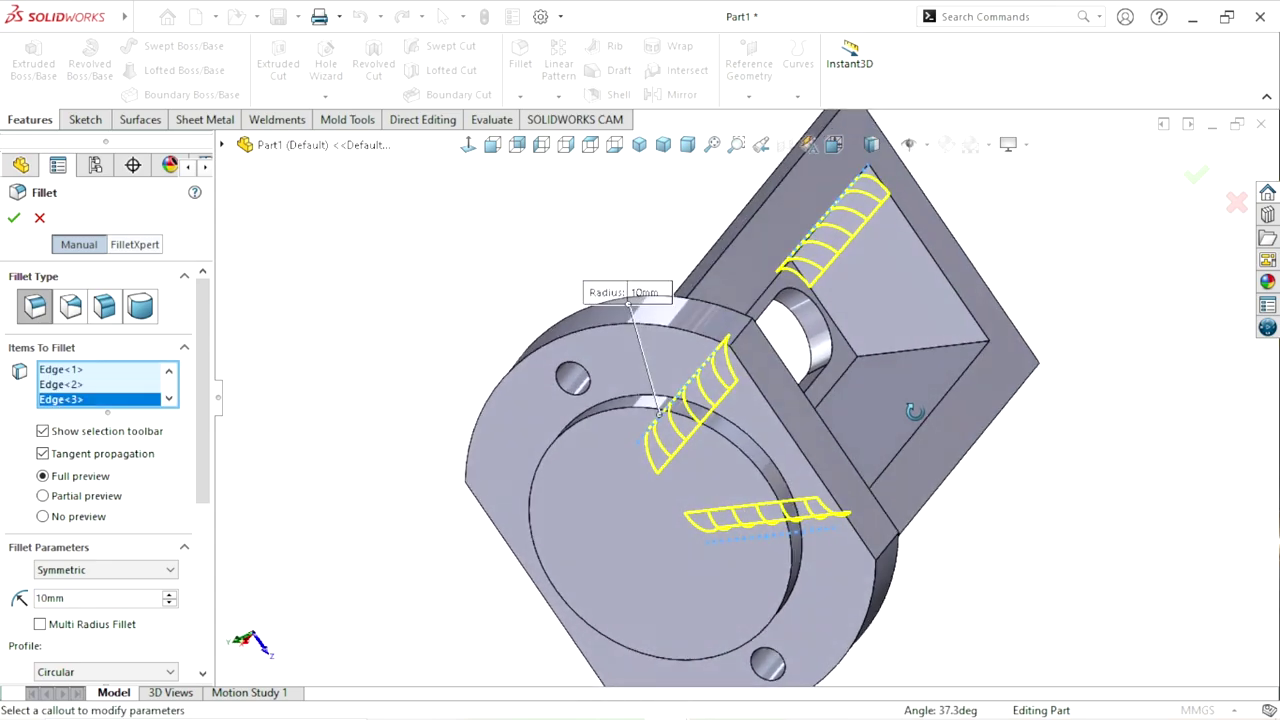
left_click(951, 355)
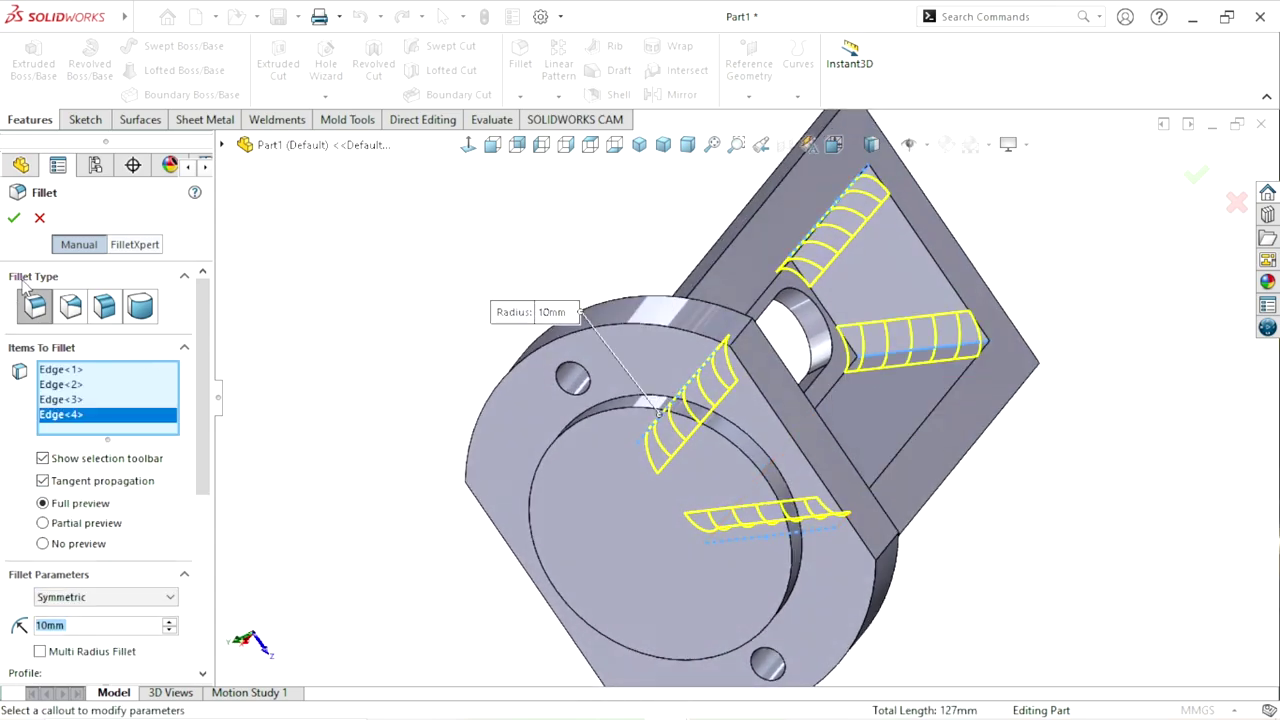
left_click(14, 219)
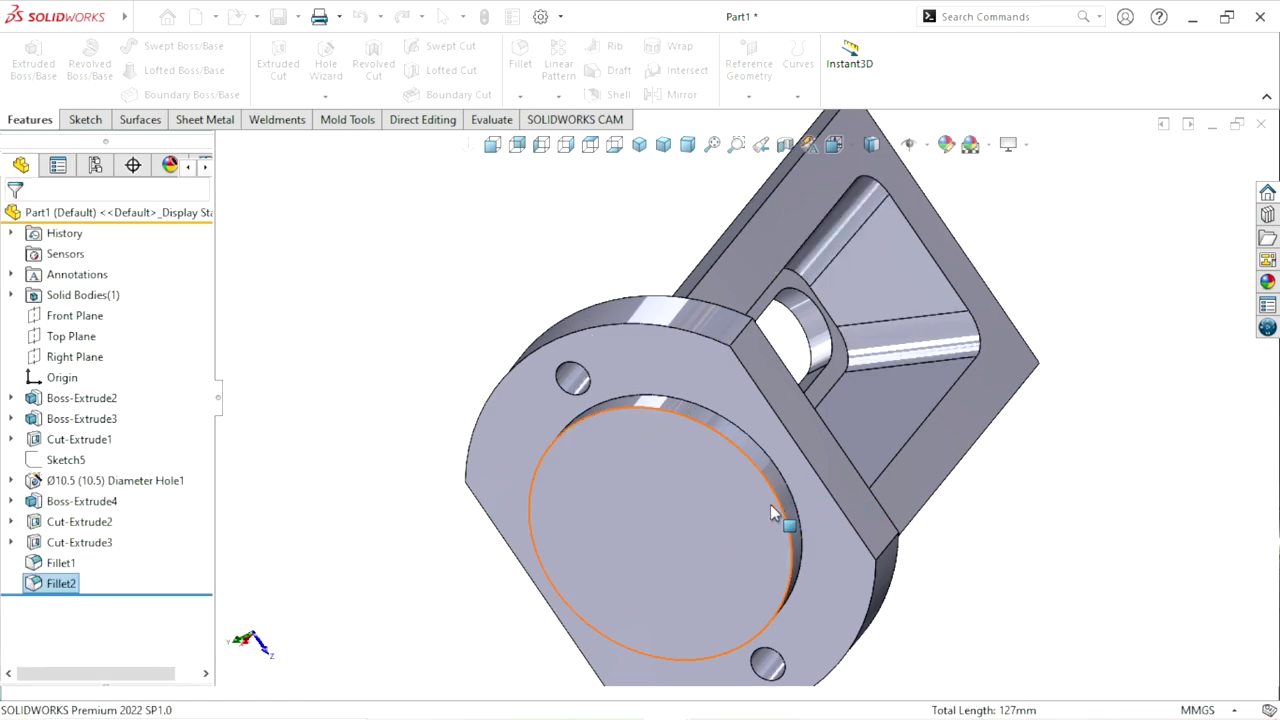
- Turn the part toward the arm end and start a 10 mm × 45° chamfer
scroll(770, 504, "up", 3)
mouse_move(1000, 418)
middle_mouse_down()
mouse_move(857, 497)
mouse_move(981, 573)
mouse_move(843, 486)
mouse_move(737, 529)
mouse_move(551, 194)
middle_mouse_up()
left_click(520, 95)
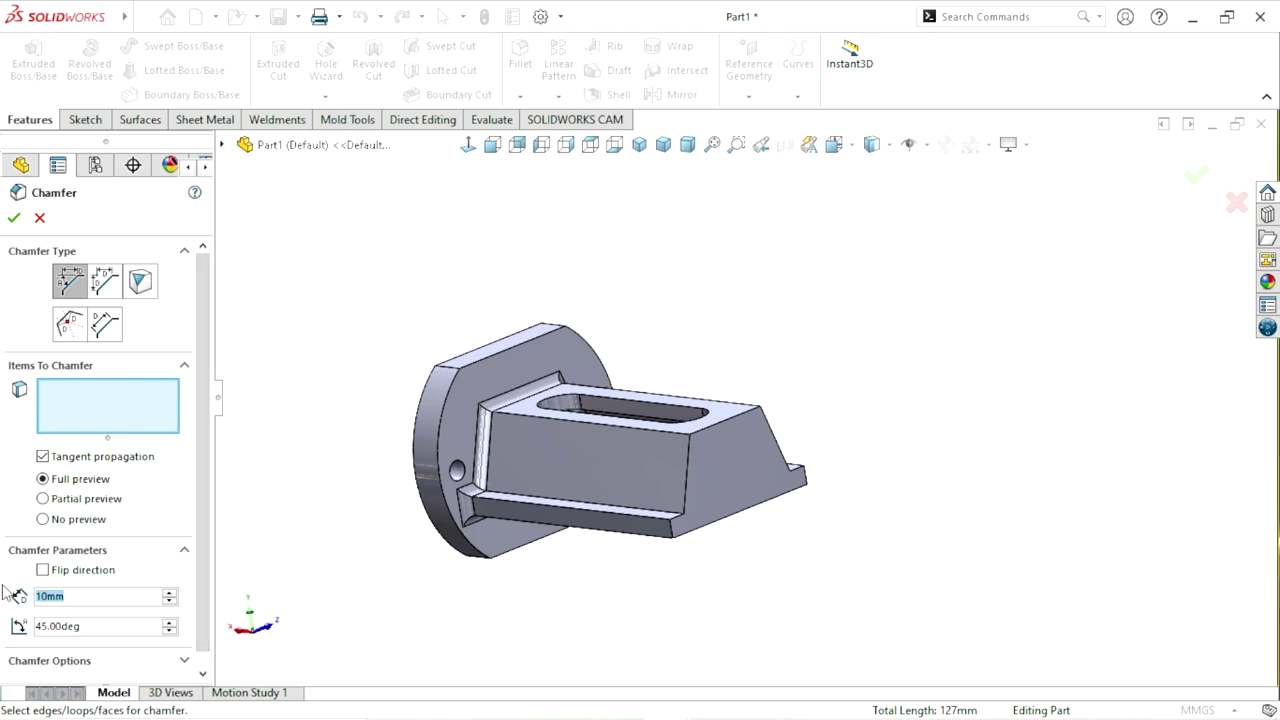
- Set the chamfer distance to 3 mm and pick the first four taper edges
type("3")
key("Return")
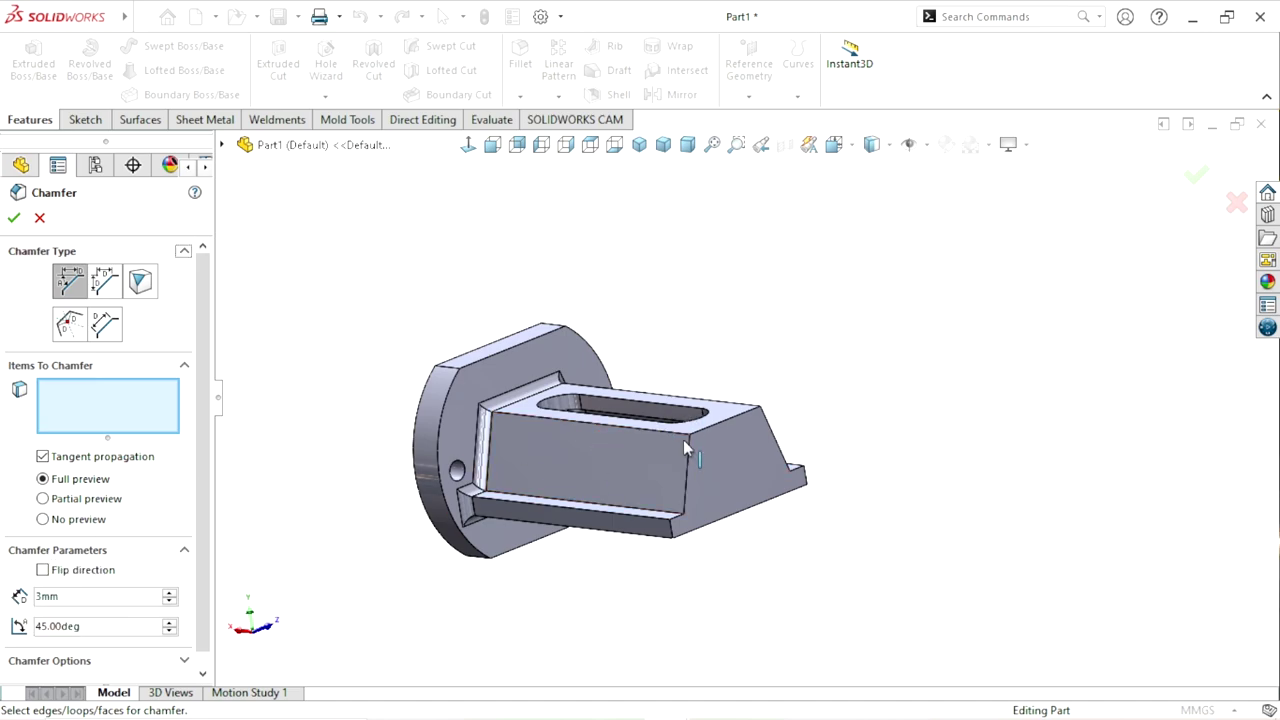
left_click(690, 470)
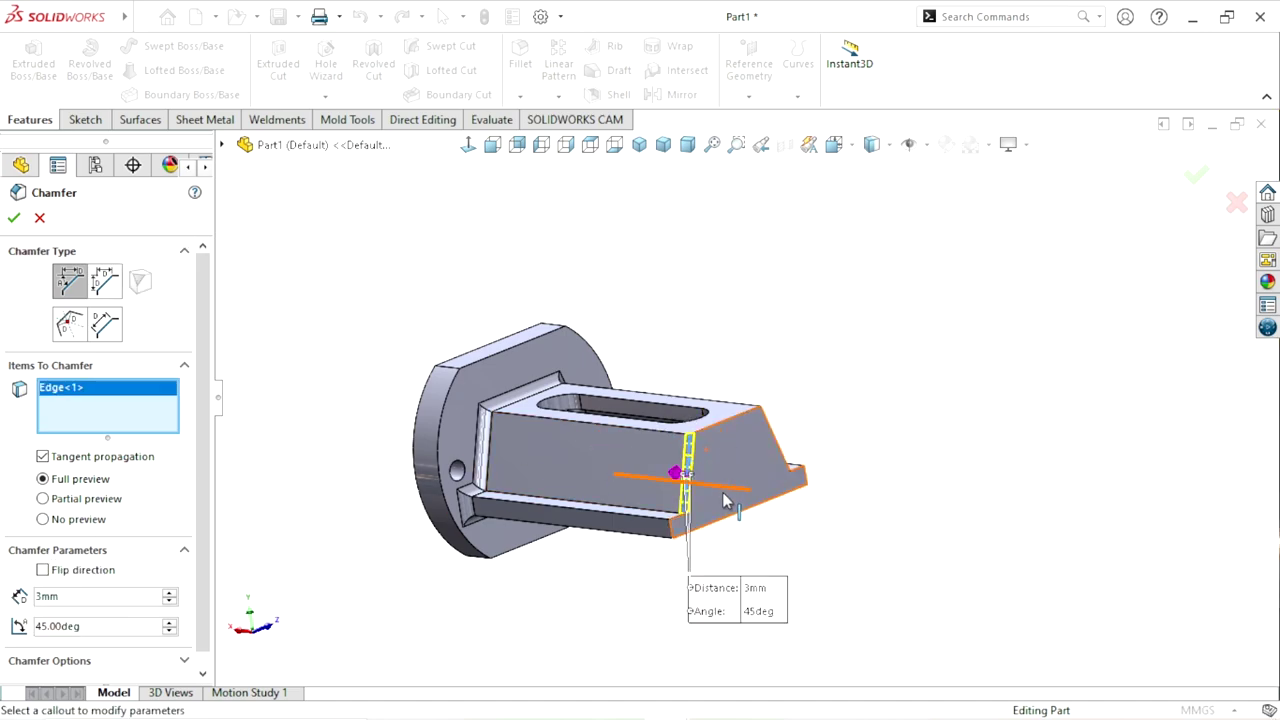
scroll(700, 495, "down", 3)
scroll(609, 473, "down", 2)
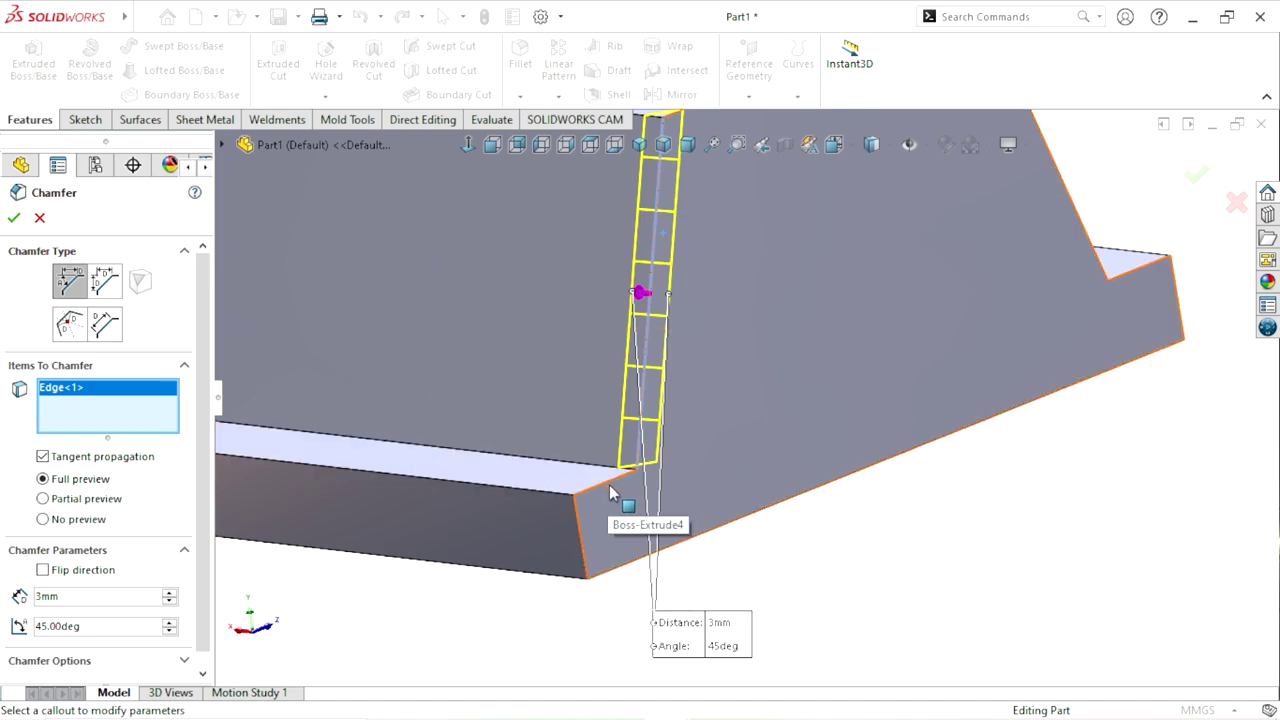
left_click(602, 483)
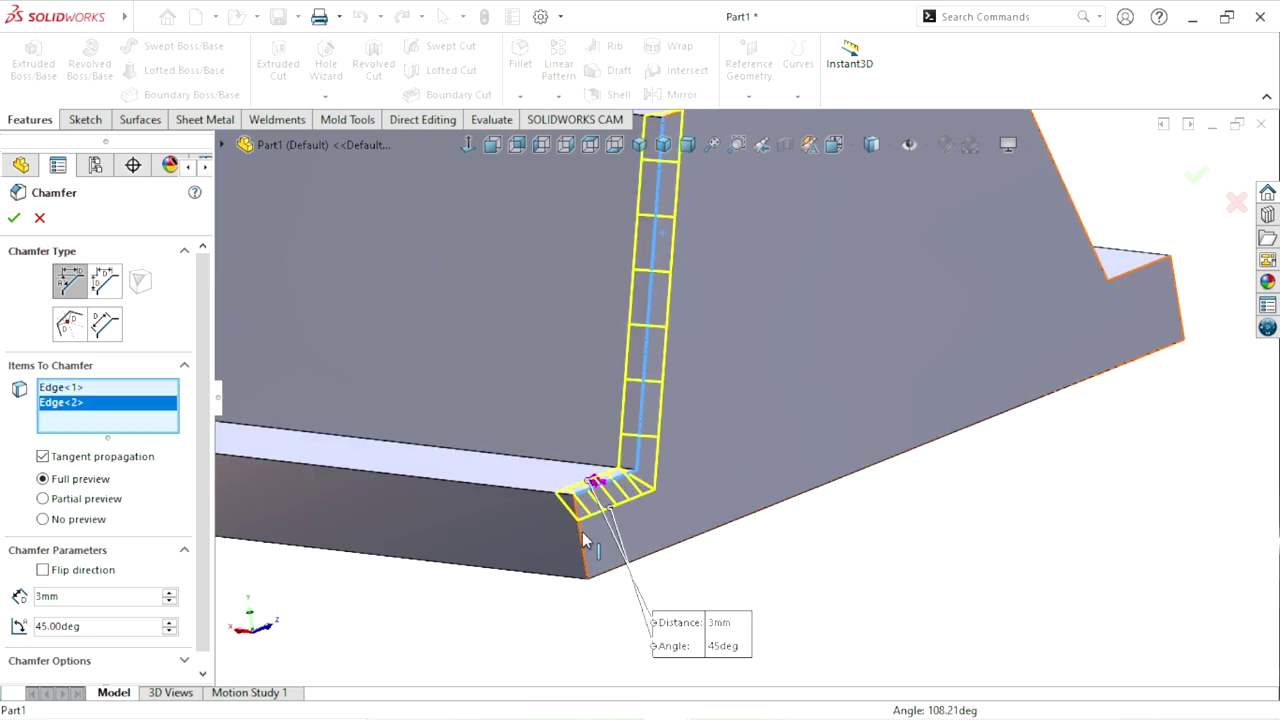
left_click(582, 532)
left_click(720, 532)
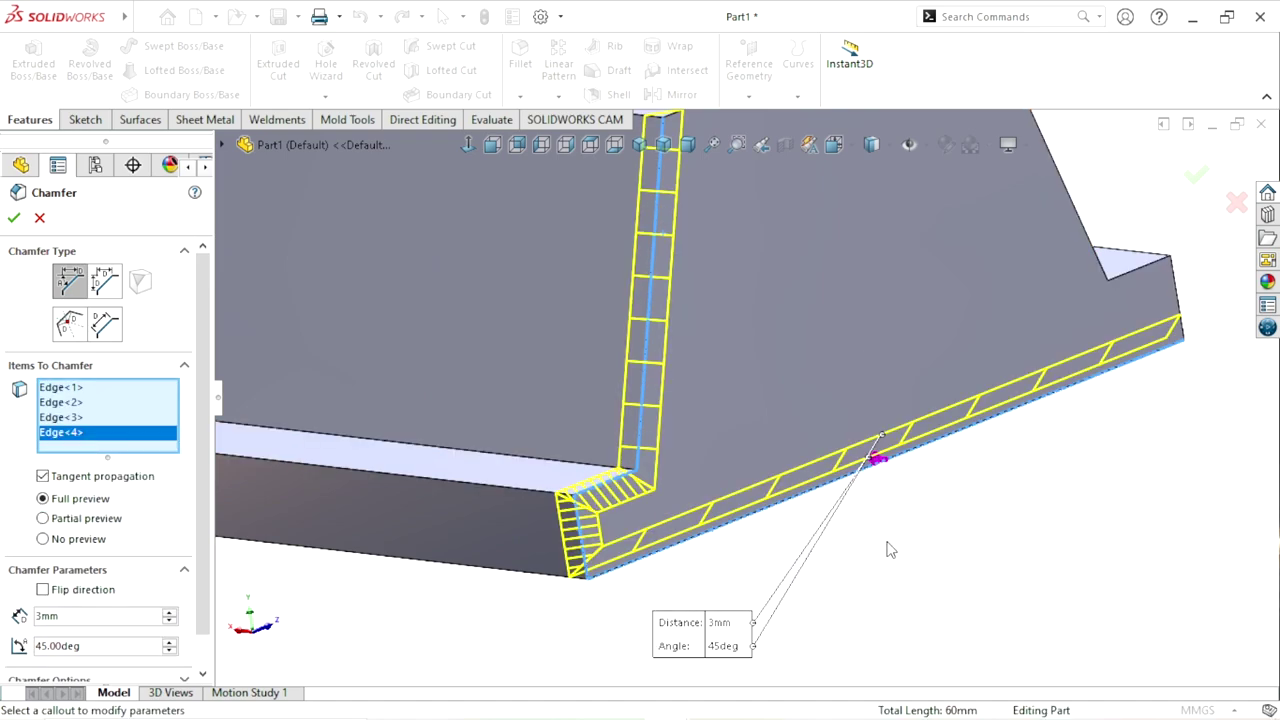
- Add the remaining four tapered-end edges and apply the 3 mm × 45° chamfer
scroll(1010, 404, "up", 3)
scroll(1020, 404, "down", 3)
left_click(1008, 438)
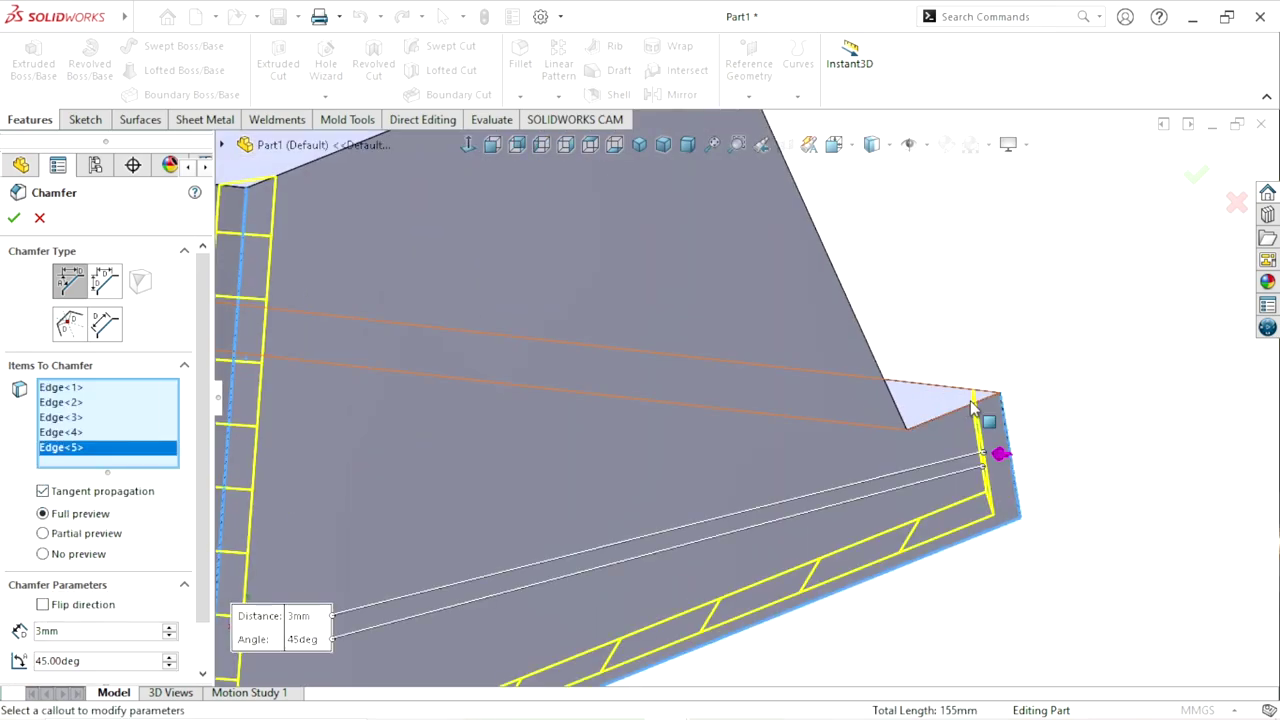
left_click(960, 415)
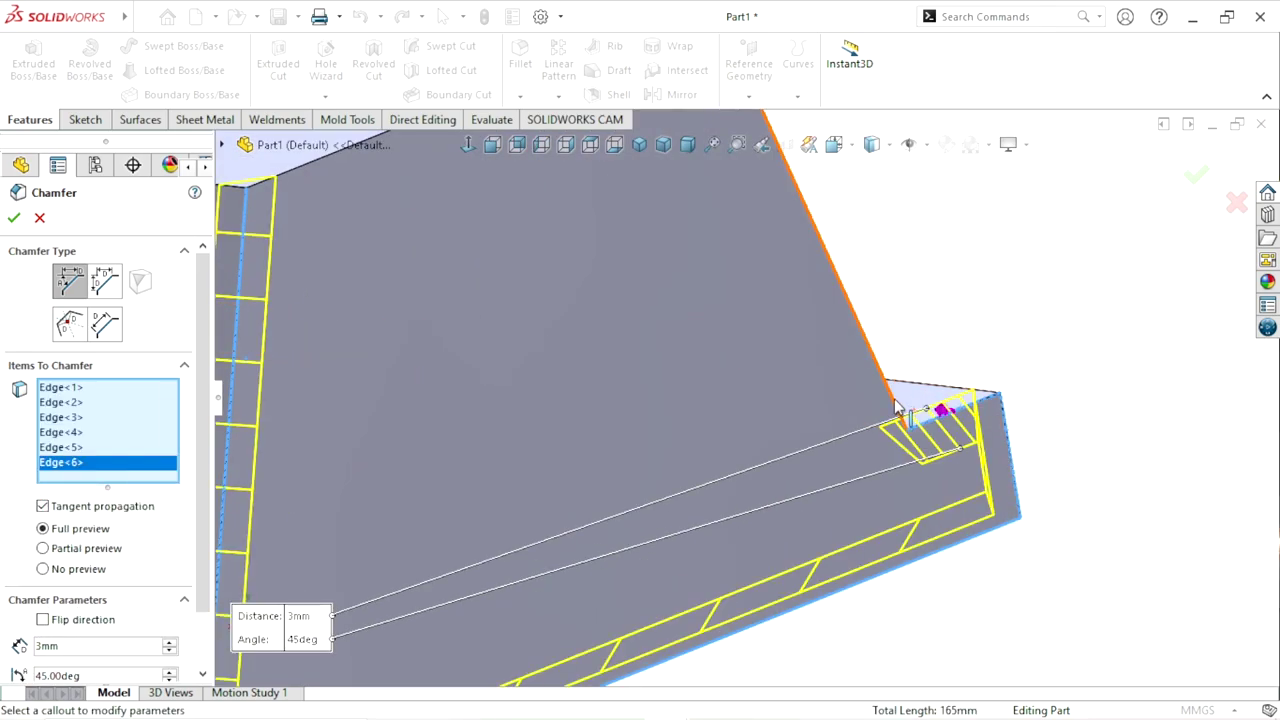
left_click(897, 408)
scroll(886, 491, "up", 3)
scroll(766, 500, "down", 3)
scroll(765, 340, "down", 2)
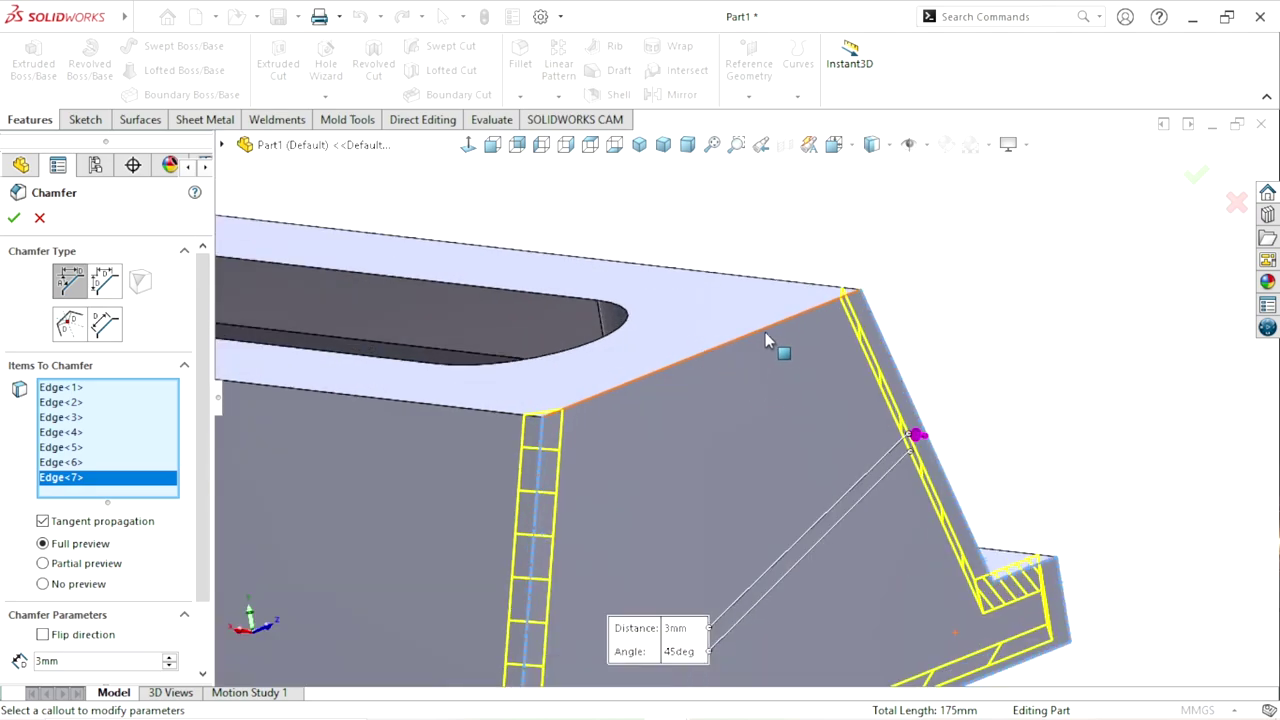
left_click(763, 340)
scroll(670, 545, "up", 3)
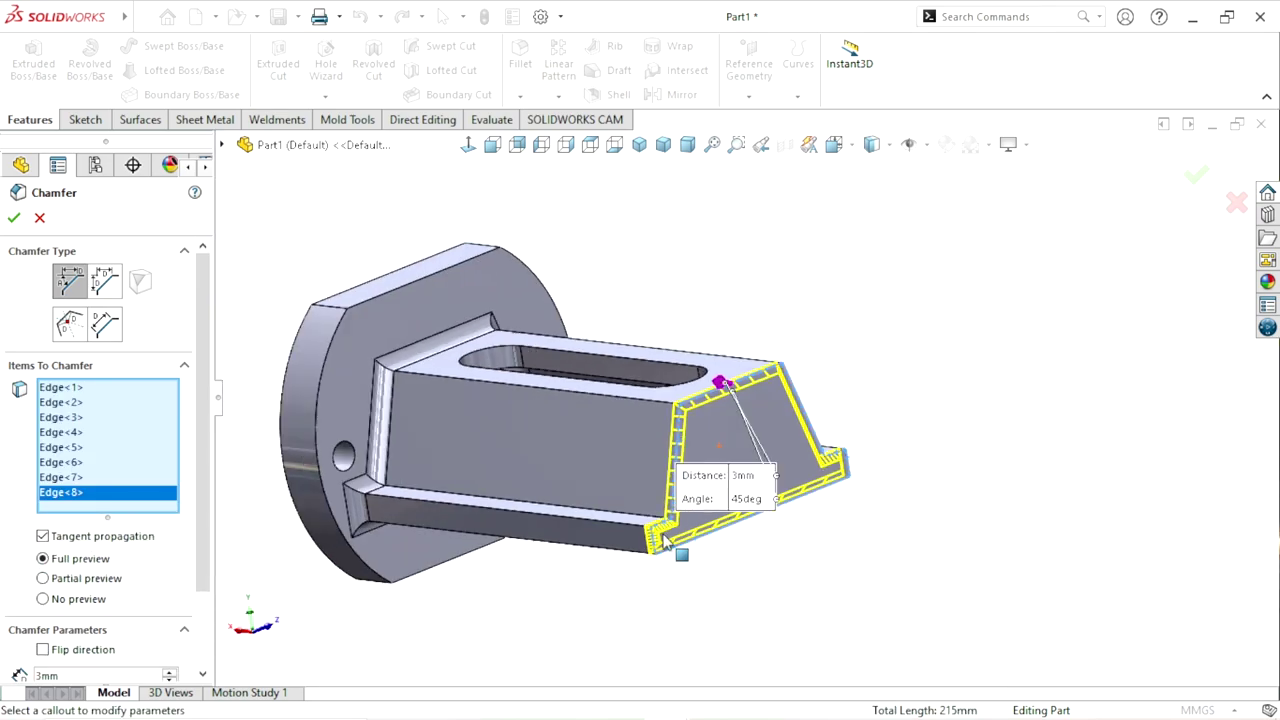
left_click(19, 215)
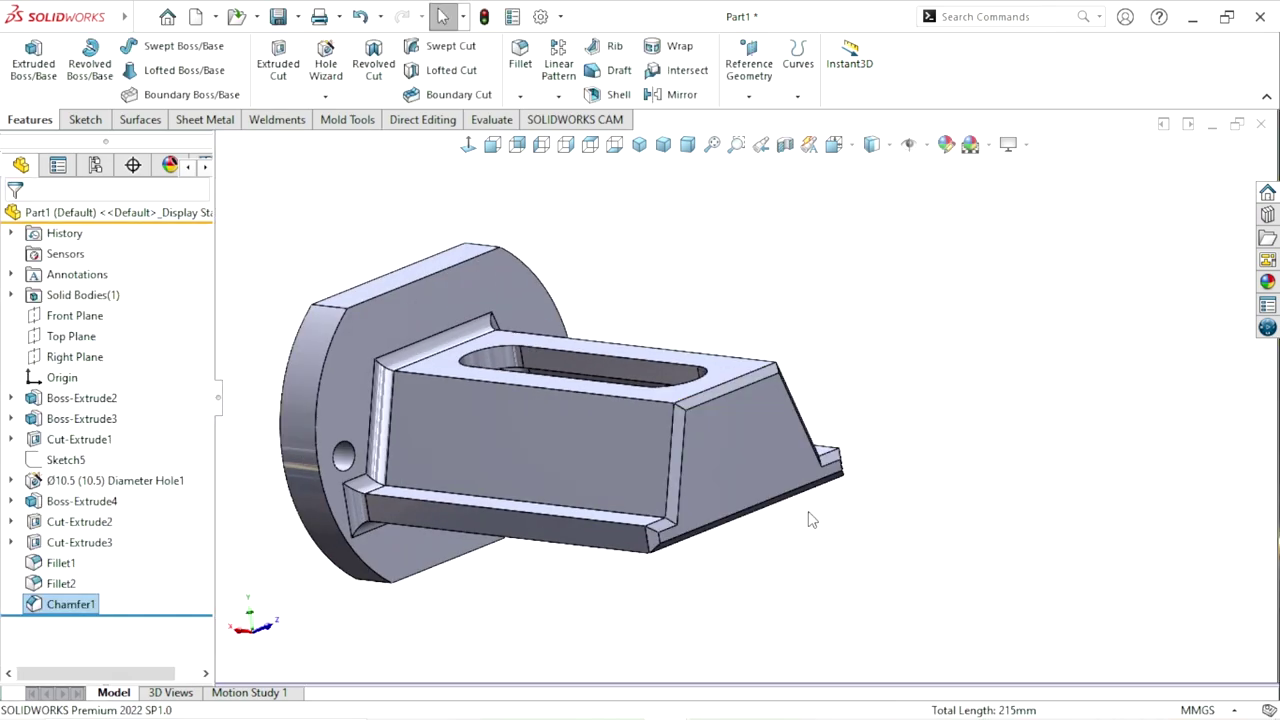
- Start a second 1 mm × 45° chamfer and turn the part to a side view
scroll(640, 420, "down", 2)
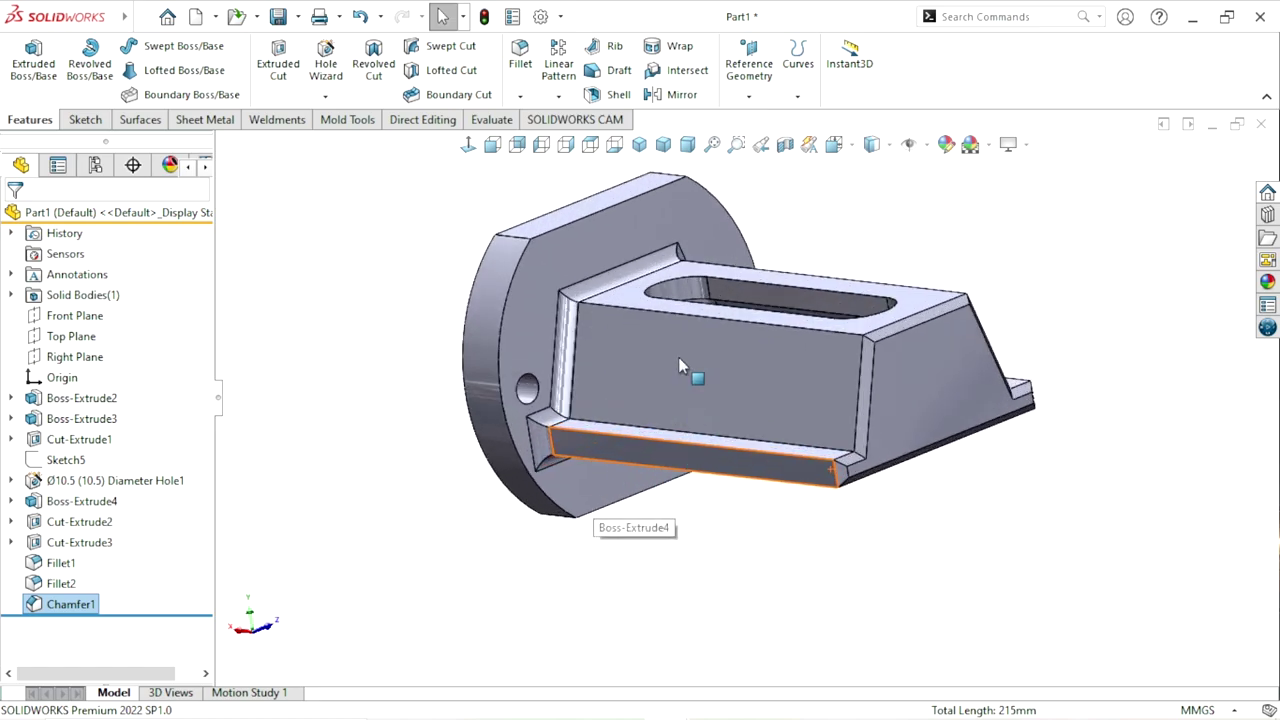
scroll(678, 381, "down", 2)
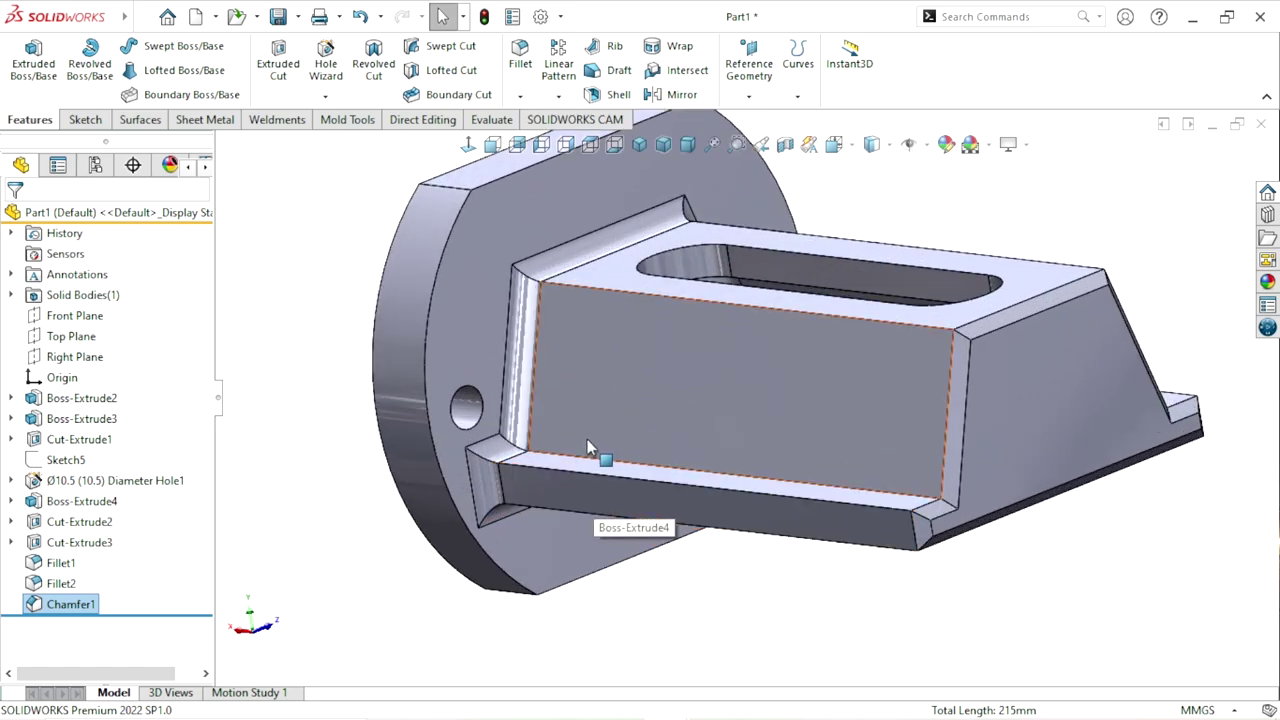
key("ctrl+7")
scroll(736, 438, "down", 2)
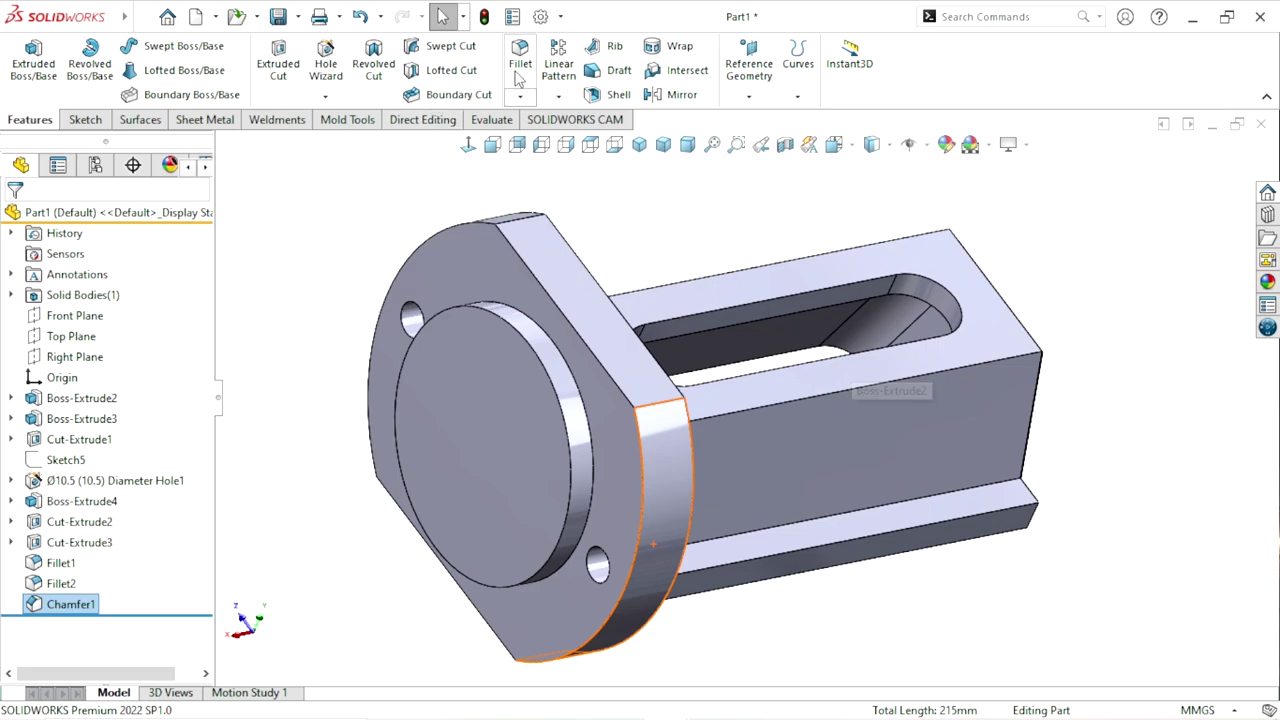
left_click(519, 96)
left_click(537, 141)
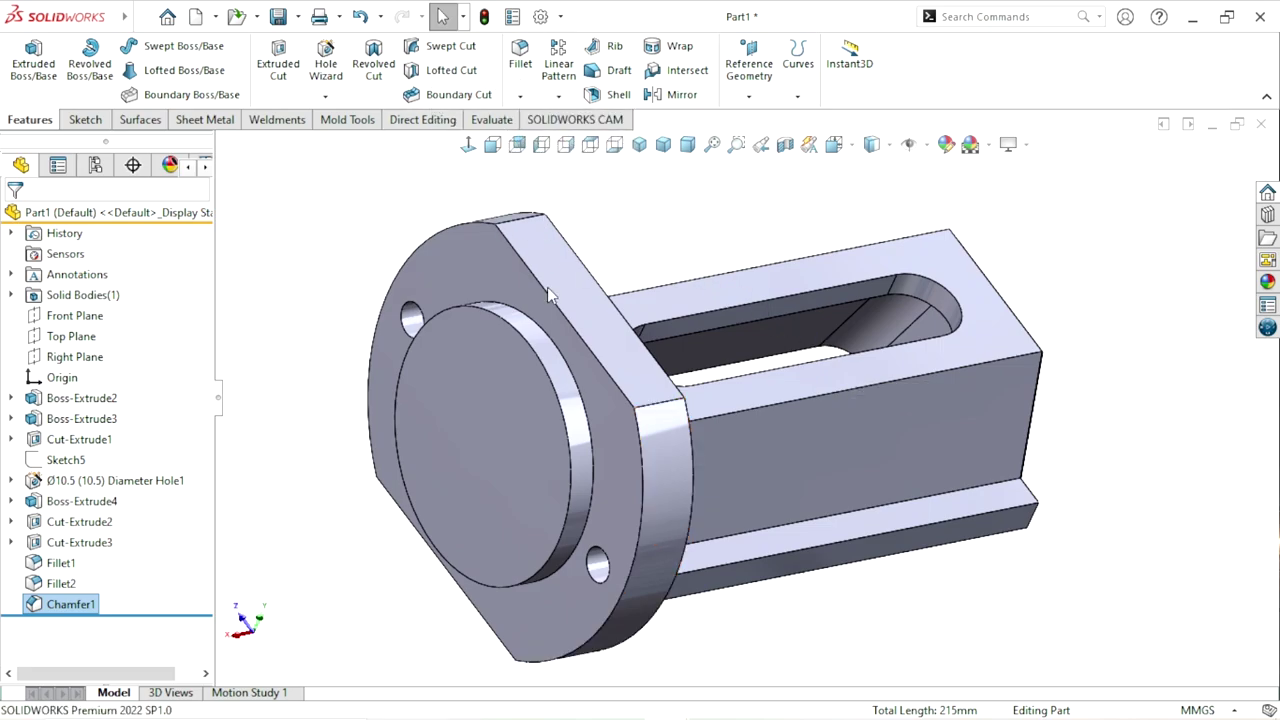
key("ctrl+3")
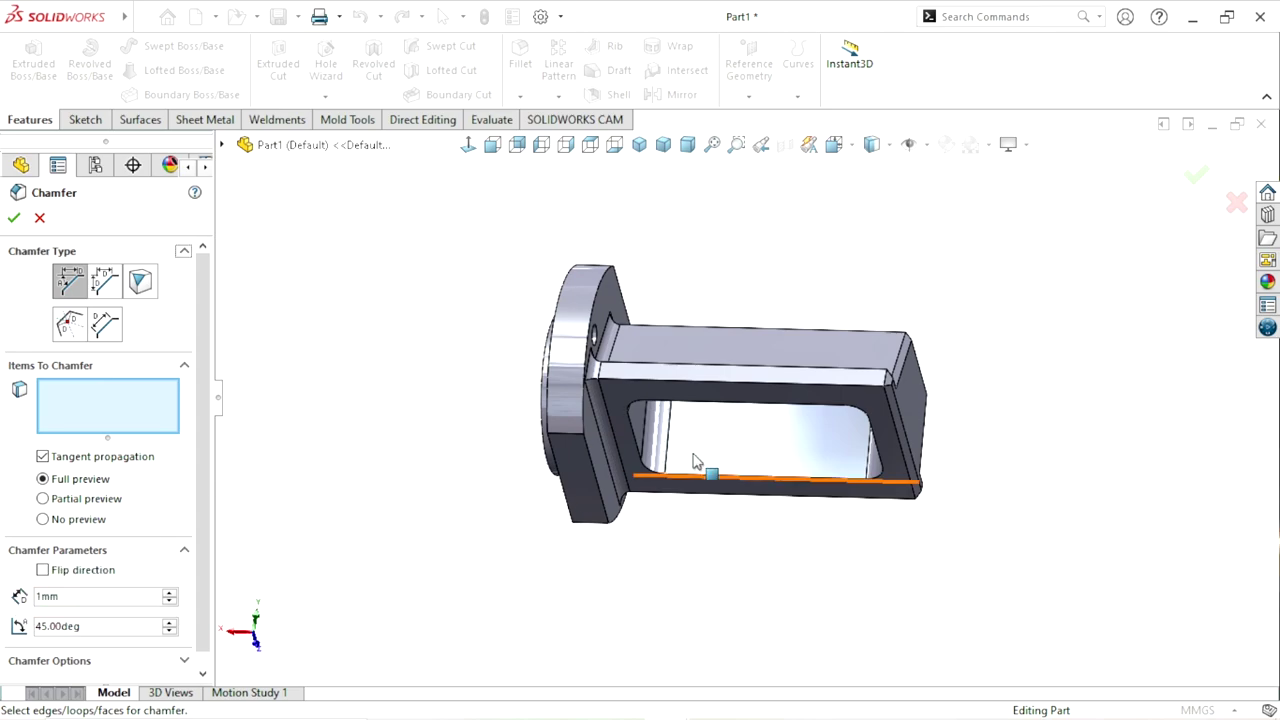
- Pick the first five chamfer edges: the opening's bottom inner edge and four flange-side edges
scroll(705, 486, "down", 4)
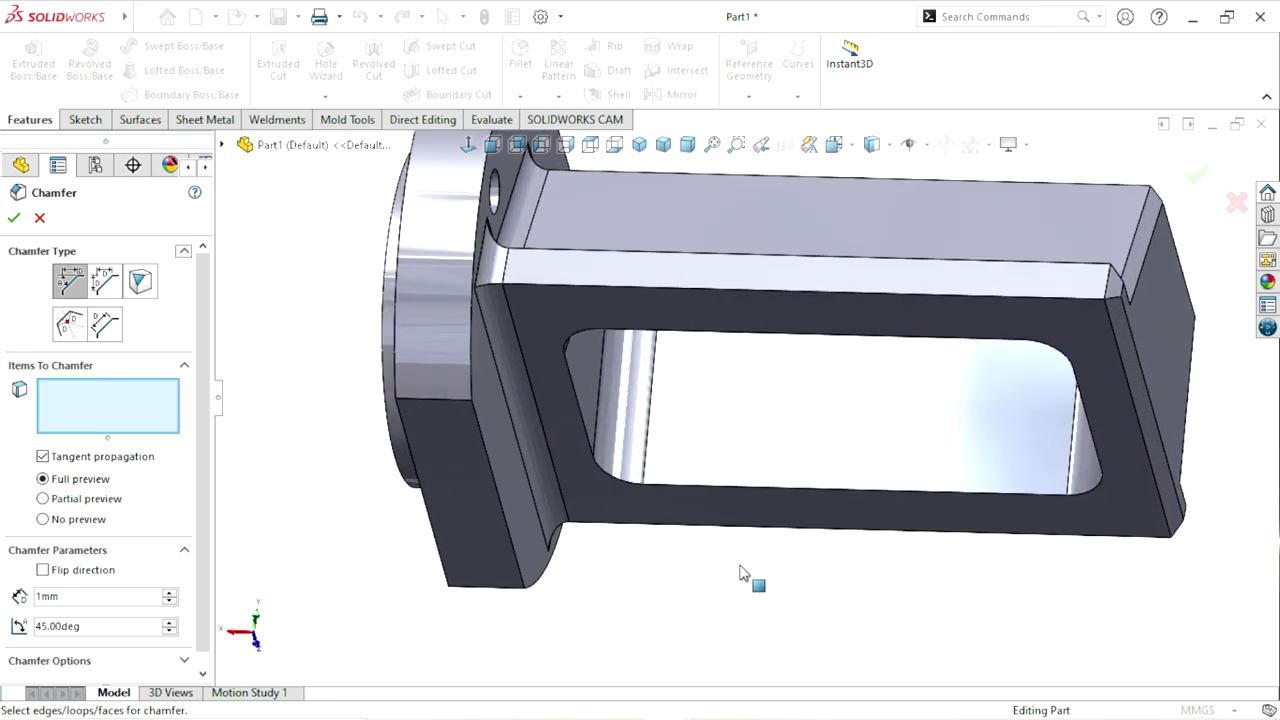
left_click(725, 488)
scroll(591, 358, "up", 3)
middle_click_drag(591, 358, 634, 577)
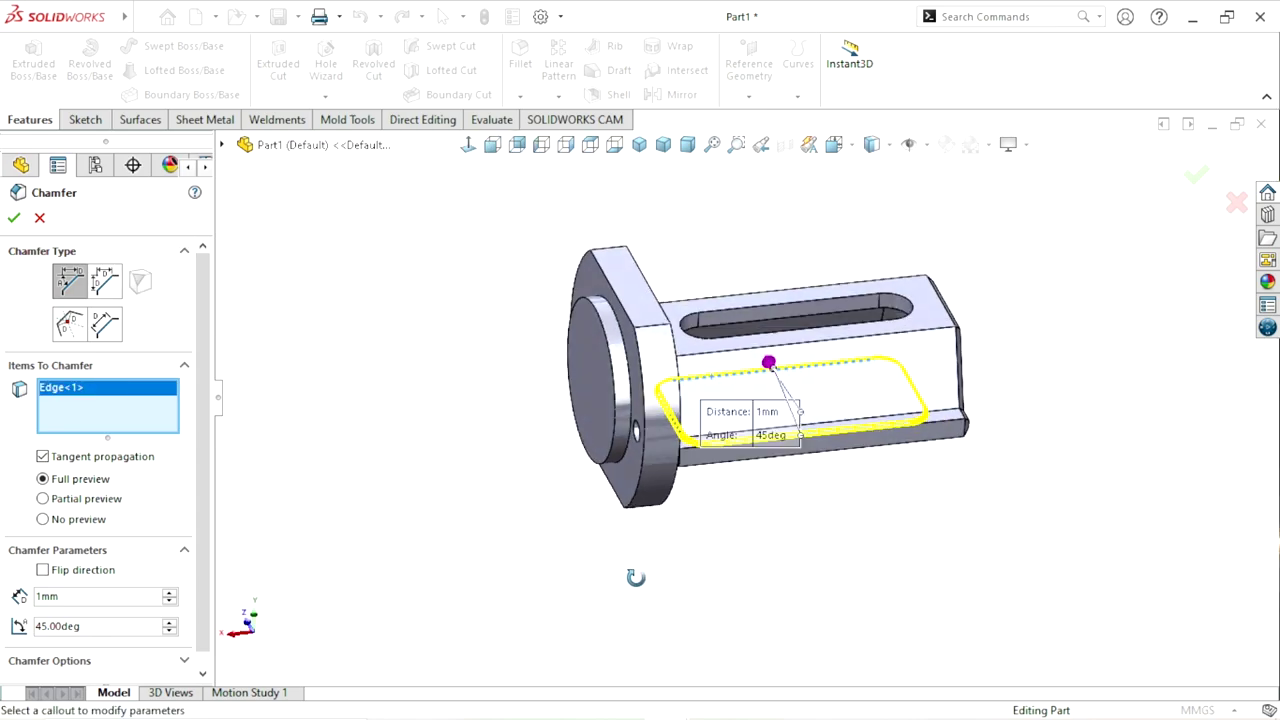
scroll(652, 322, "down", 3)
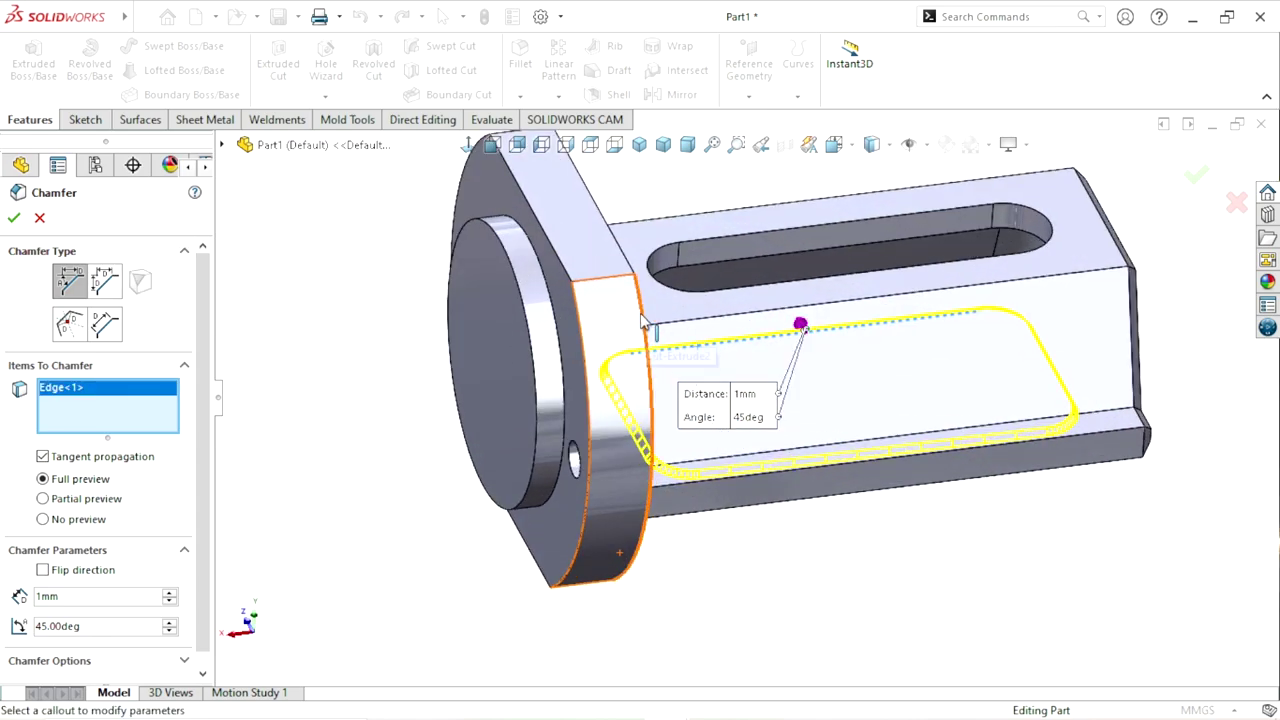
left_click(643, 324)
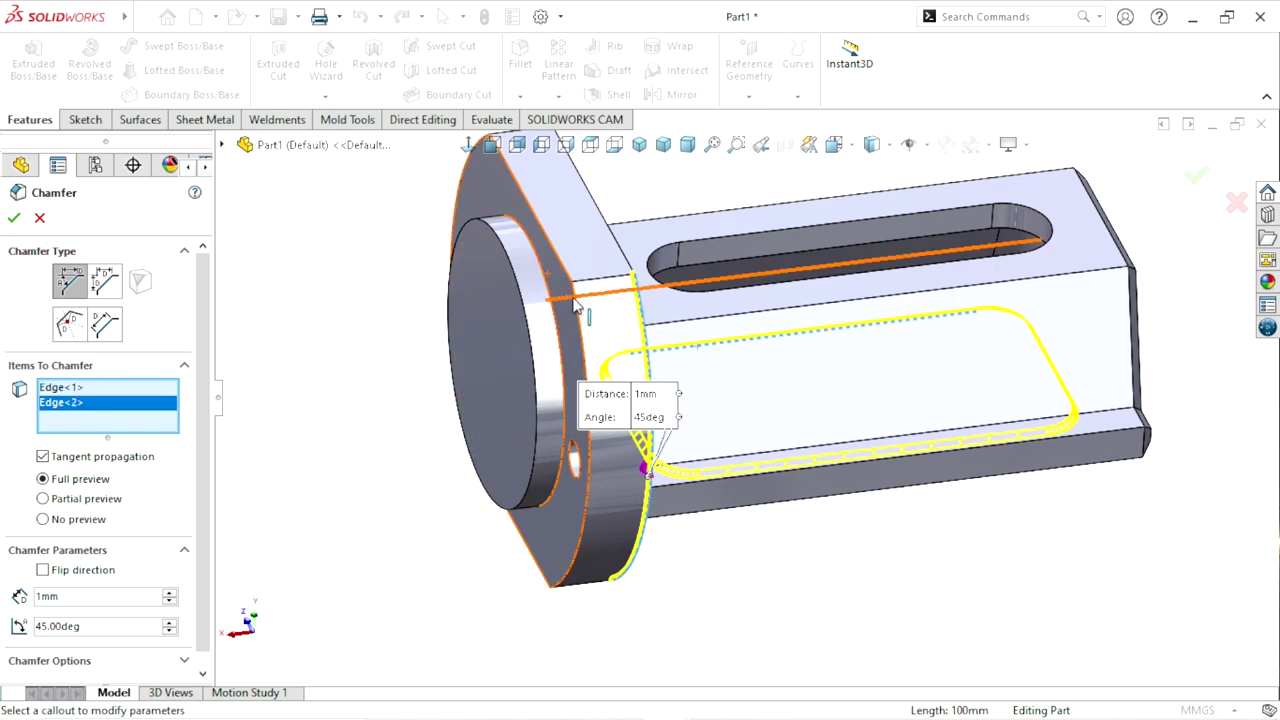
left_click(580, 312)
left_click(560, 262)
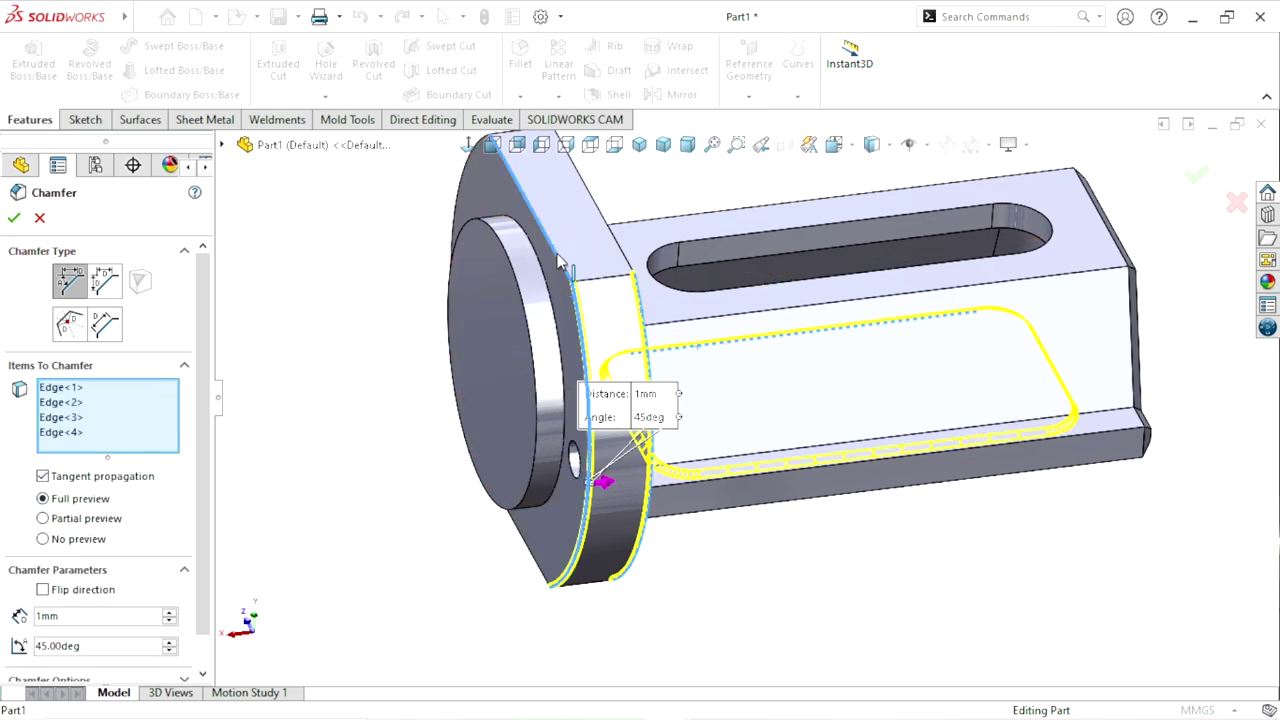
left_click(613, 240)
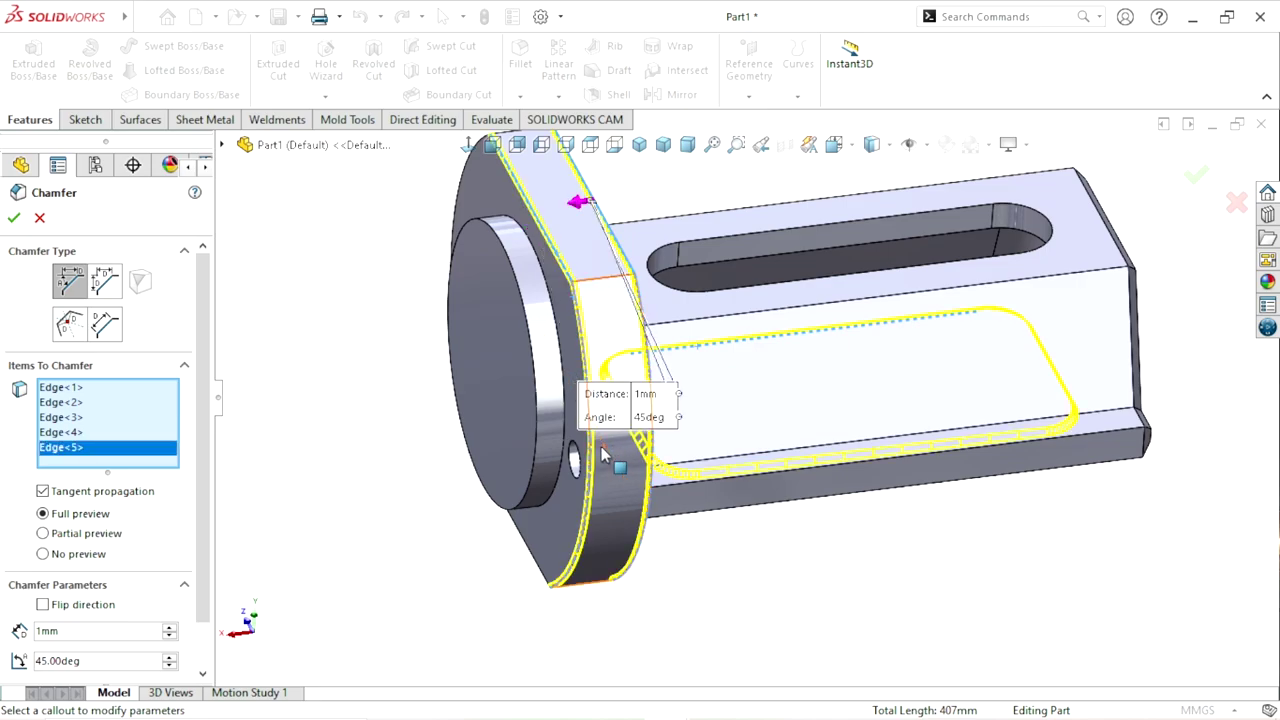
- Add five more edges along the flange base and circular flange, reaching ten edges
mouse_move(580, 200)
middle_mouse_down()
mouse_move(666, 286)
mouse_move(655, 268)
middle_mouse_up()
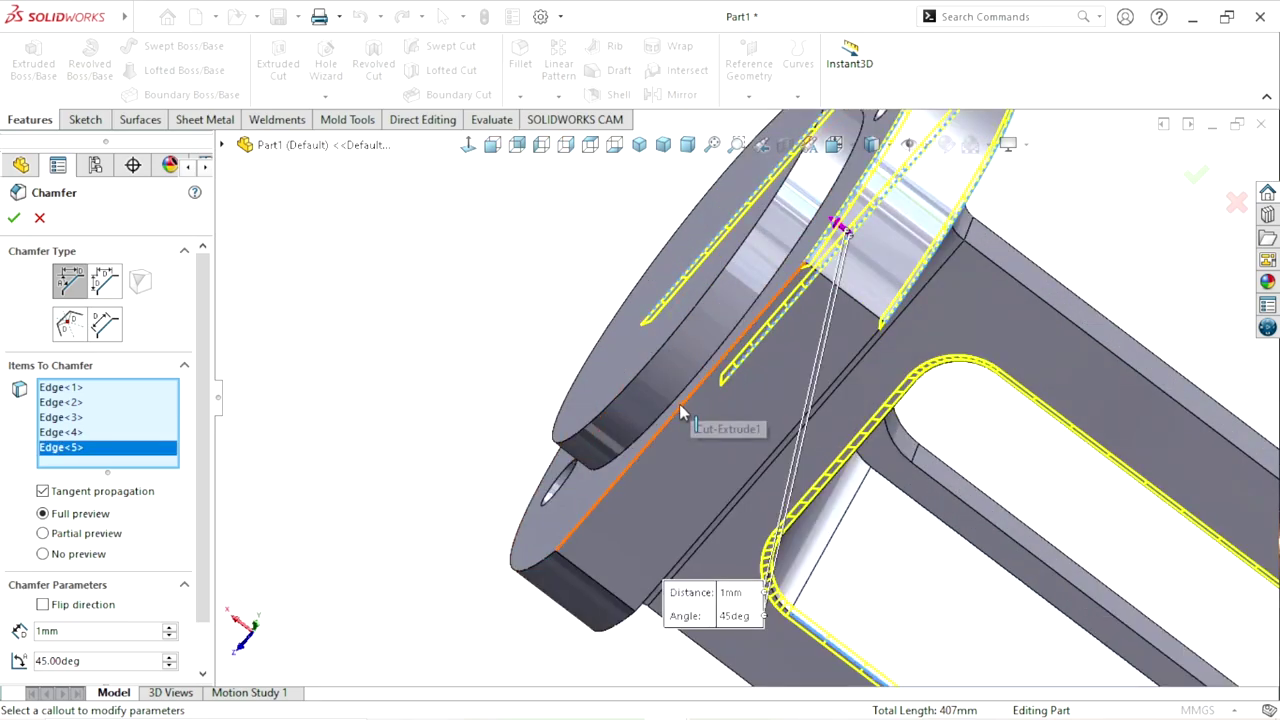
left_click(680, 404)
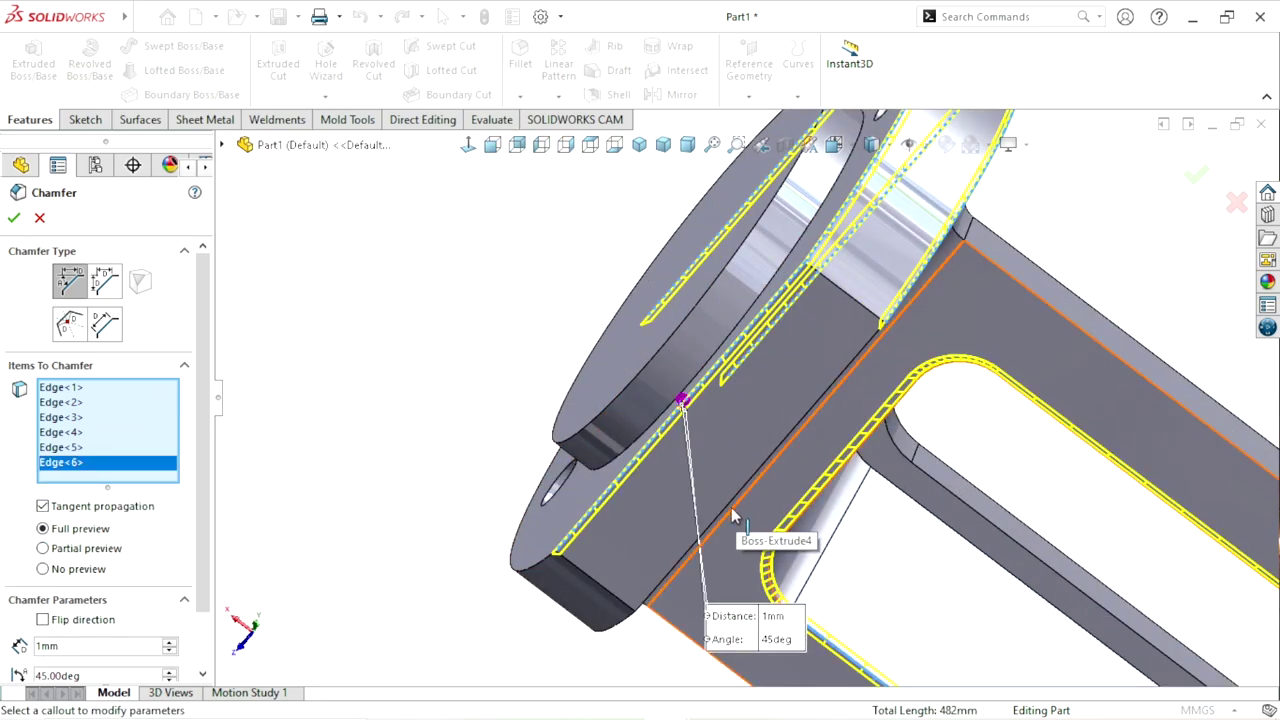
left_click(730, 504)
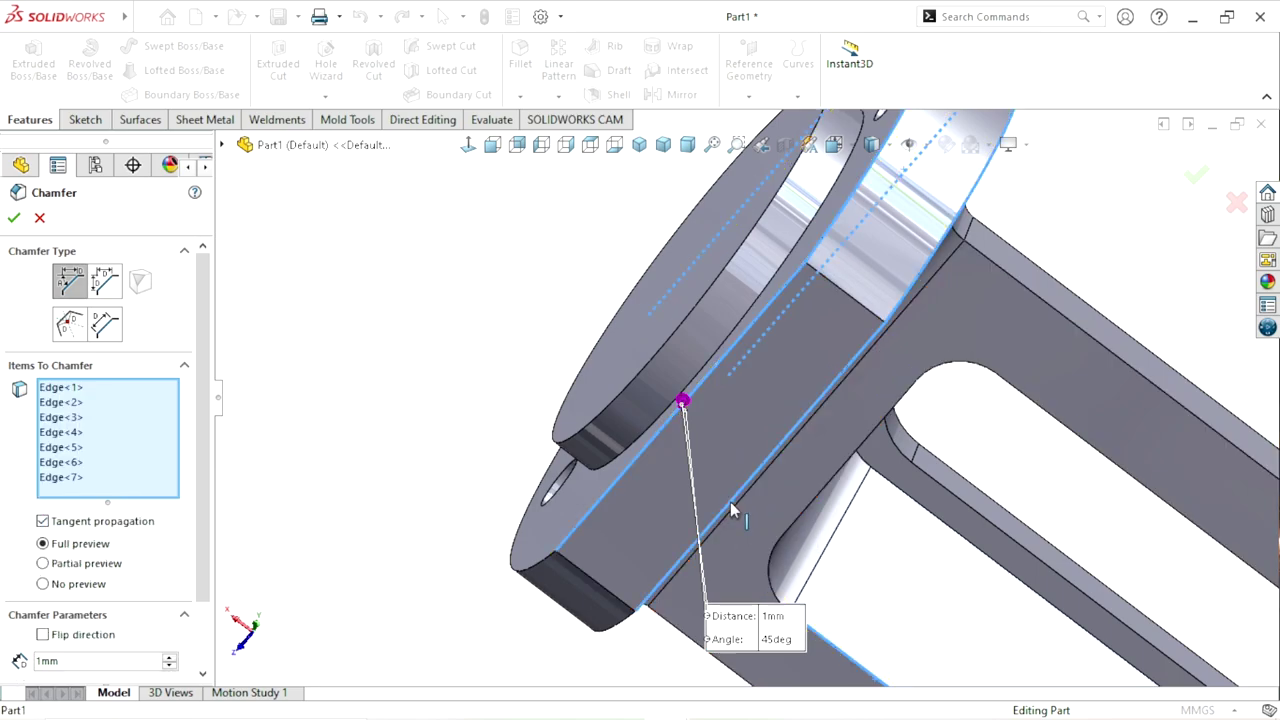
left_click(608, 404)
middle_click_drag(608, 404, 507, 573)
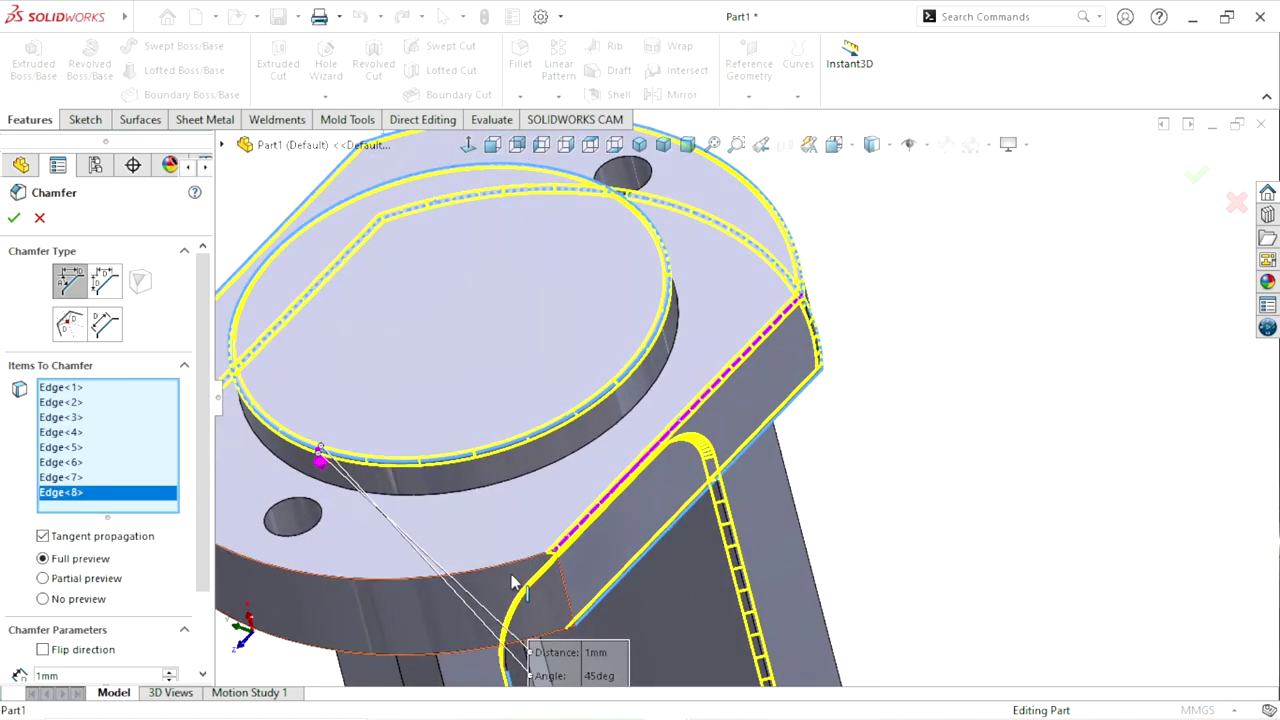
left_click(507, 573)
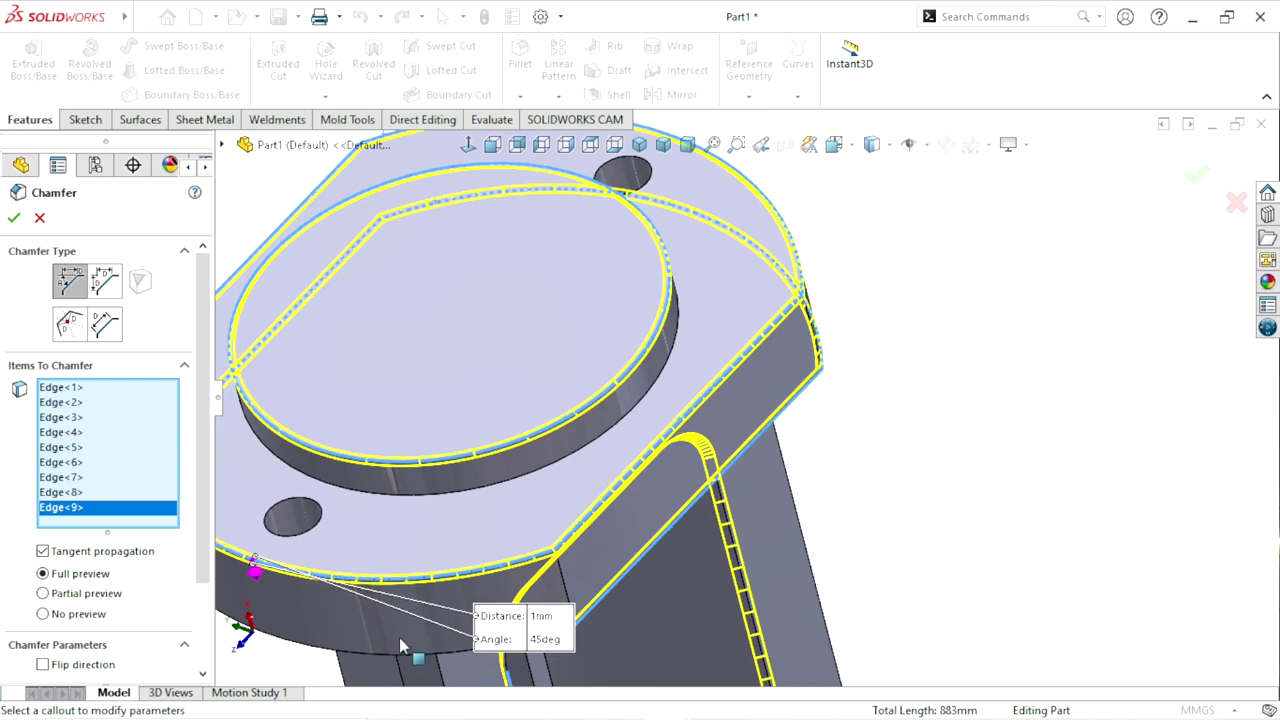
scroll(443, 601, "up", 4)
middle_click_drag(443, 601, 529, 414)
scroll(510, 520, "down", 3)
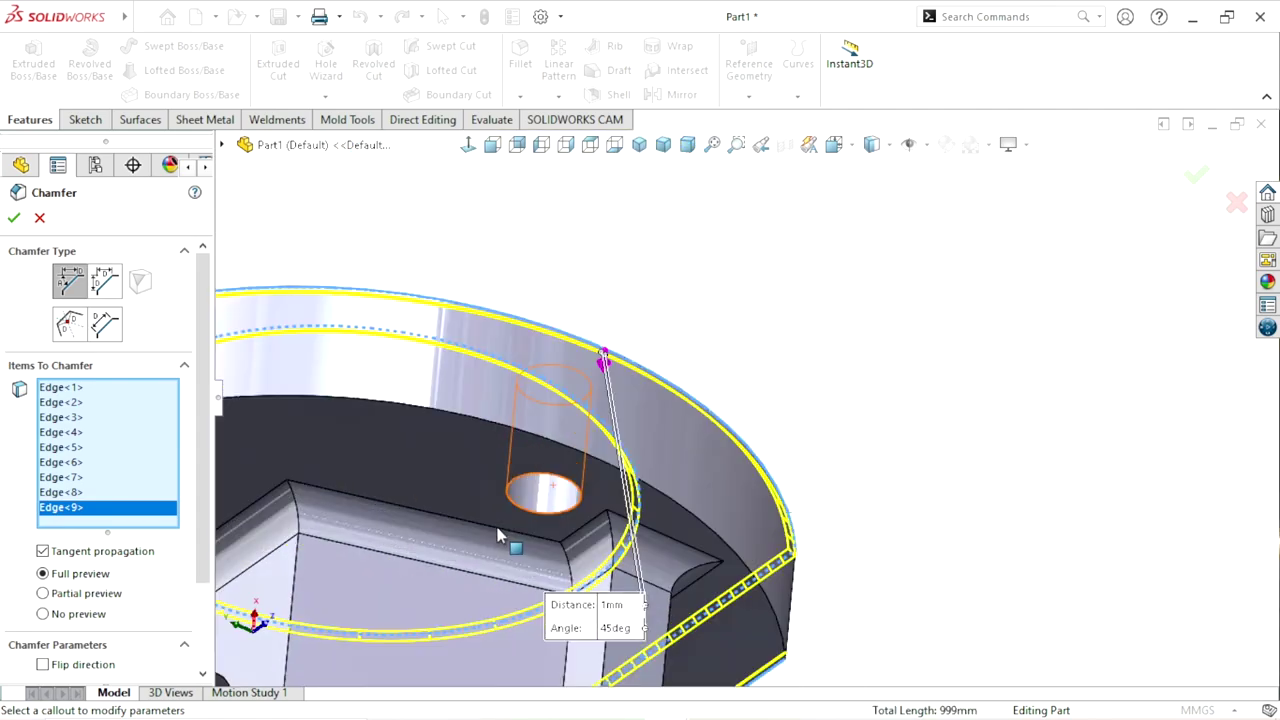
left_click(533, 440)
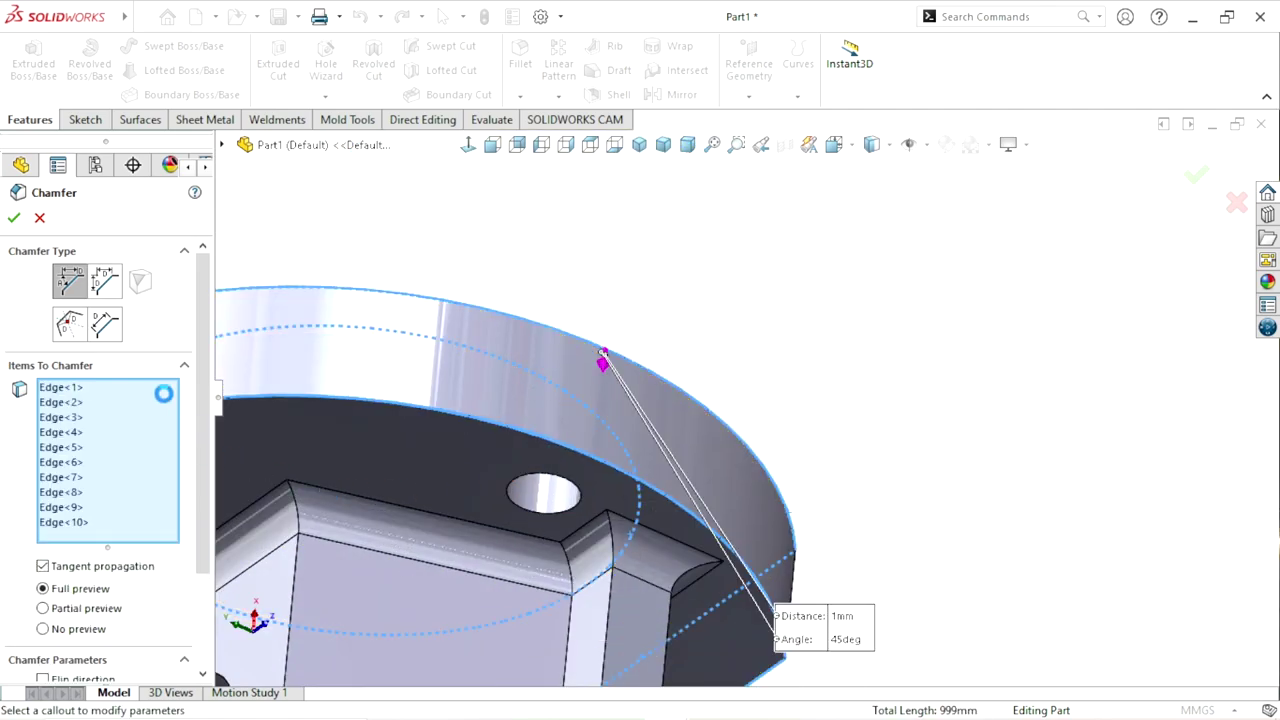
- Apply Chamfer2 to the ten edges and fit the whole part in isometric view
left_click(14, 217)
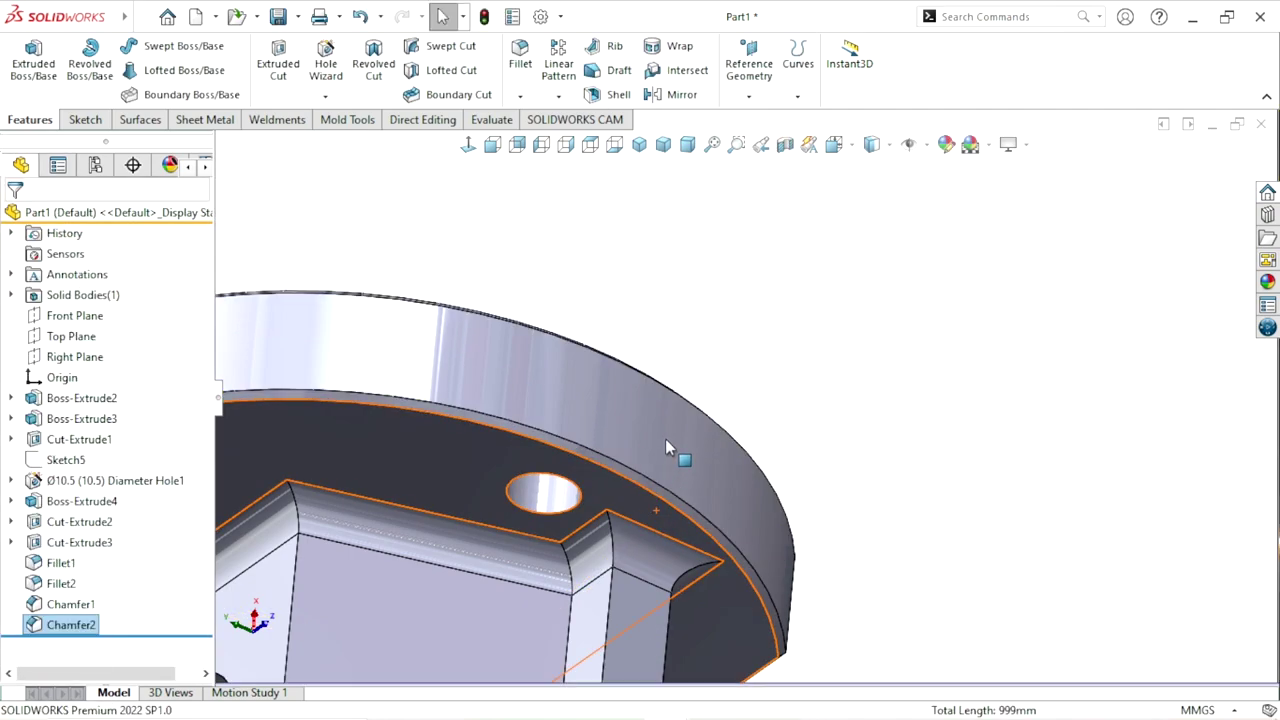
scroll(668, 448, "up", 5)
mouse_move(700, 540)
middle_mouse_down()
mouse_move(741, 257)
mouse_move(695, 509)
middle_mouse_up()
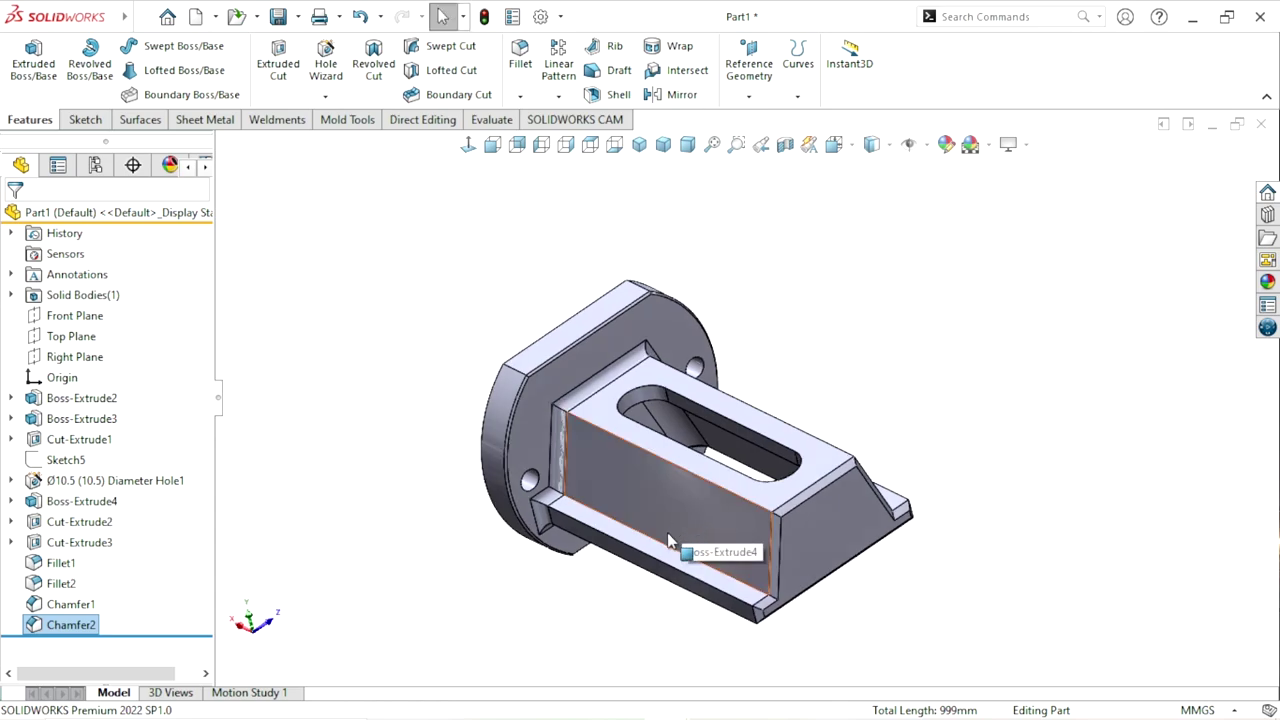
key("f")
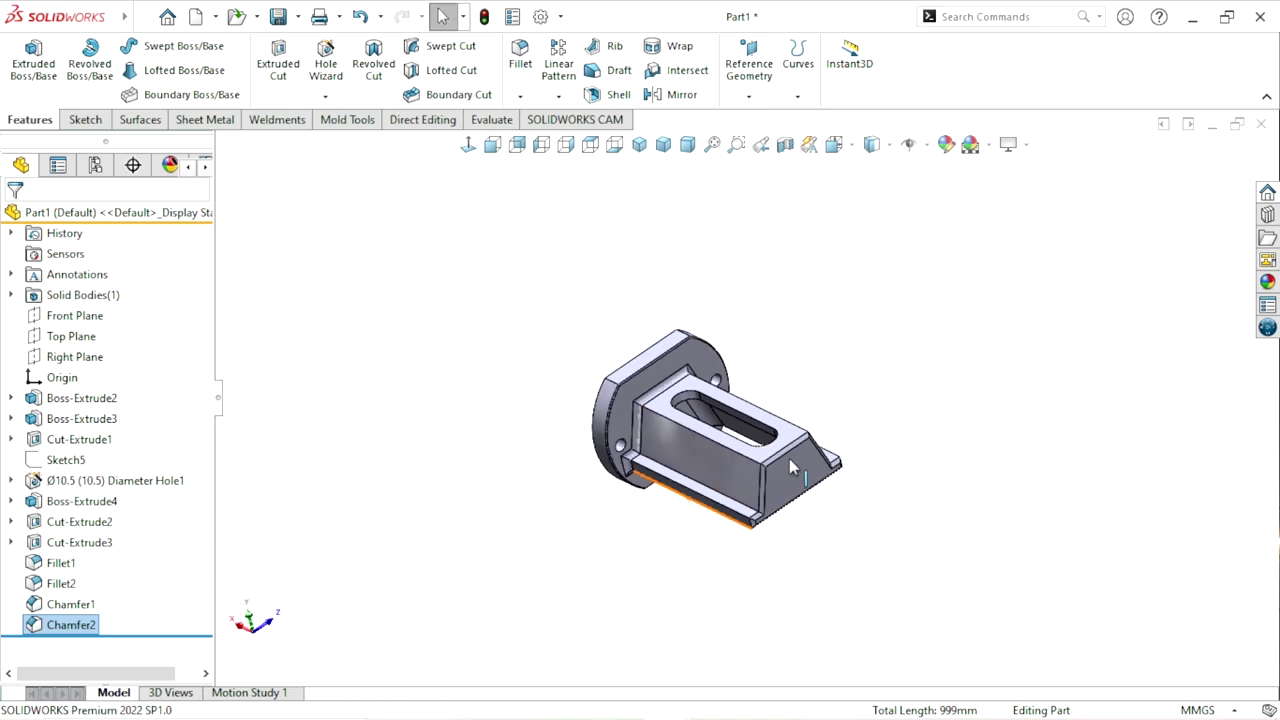
left_click(639, 144)
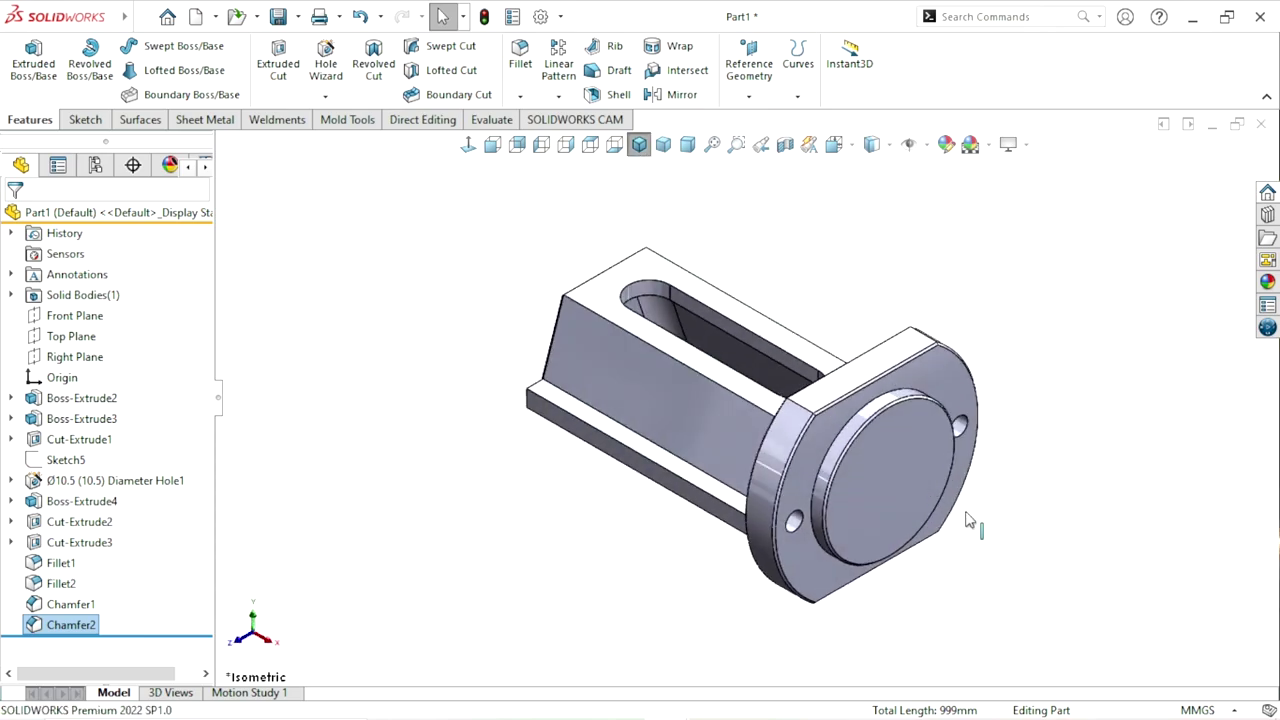
scroll(950, 385, "down", 3)
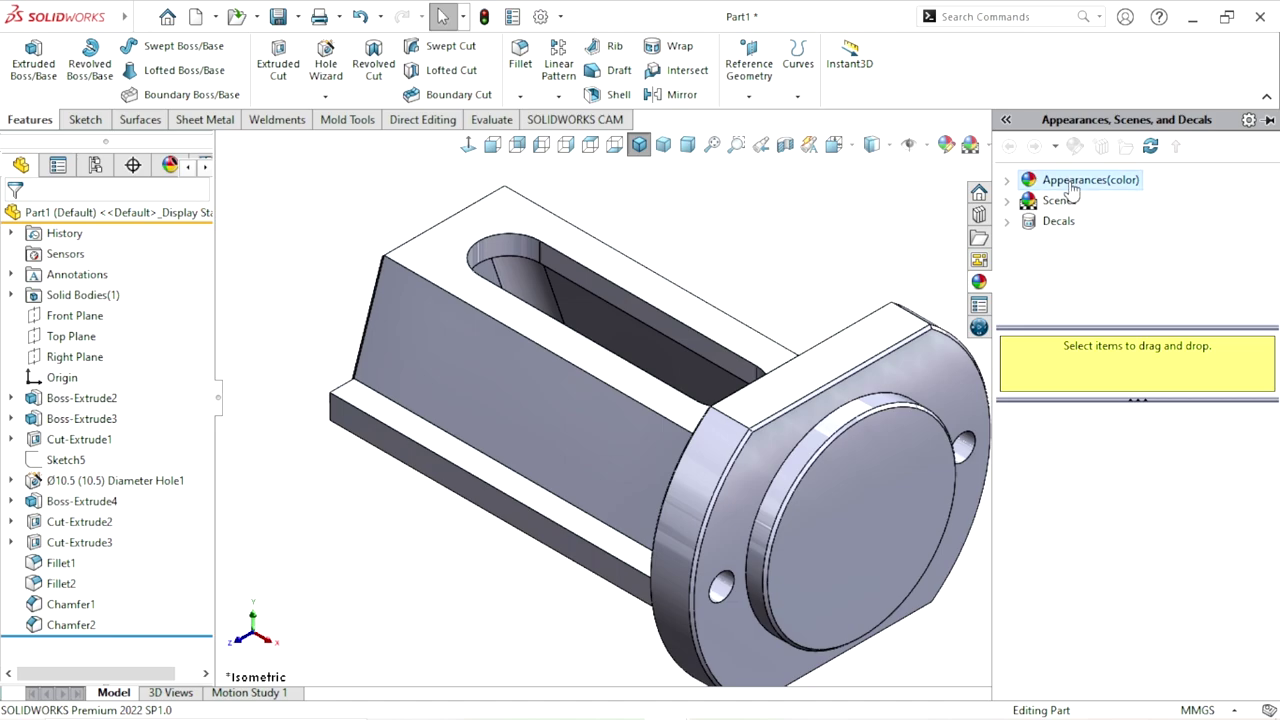
- Apply the Metal > Iron cast iron appearance to the part and recolour it red
left_click(1072, 181)
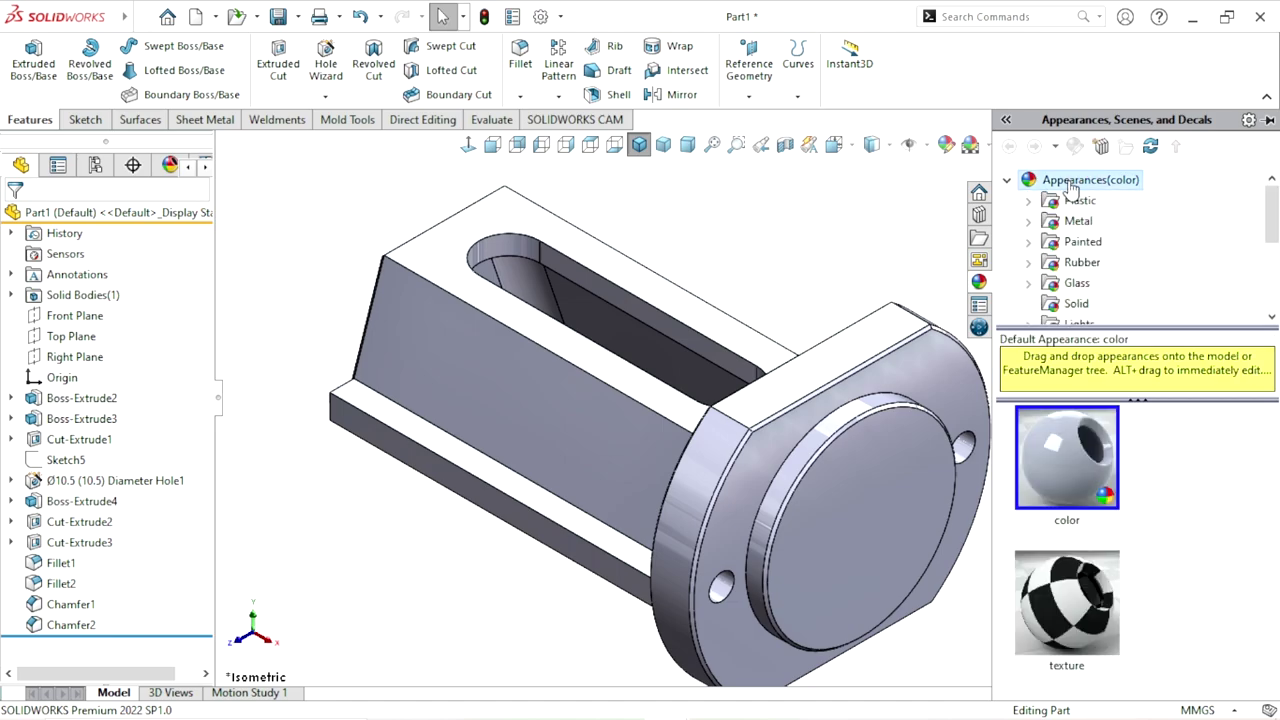
left_click(1088, 226)
scroll(1266, 226, "down", 2)
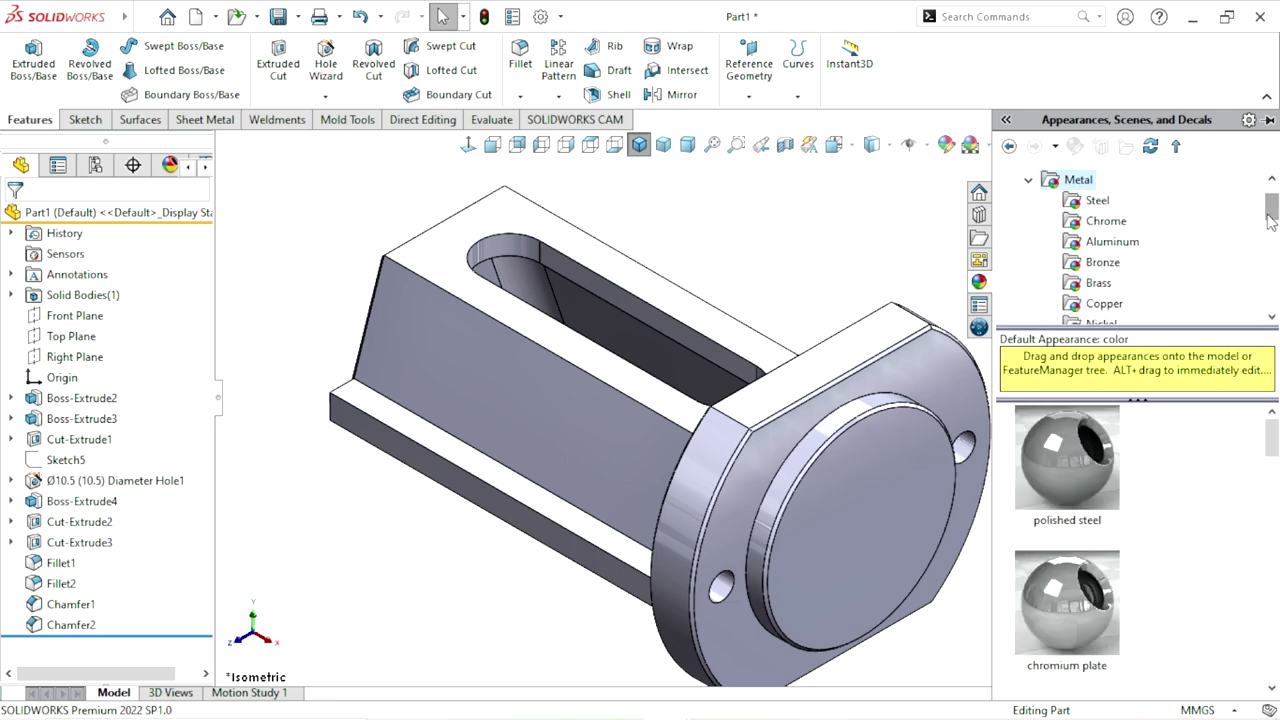
scroll(1270, 222, "down", 2)
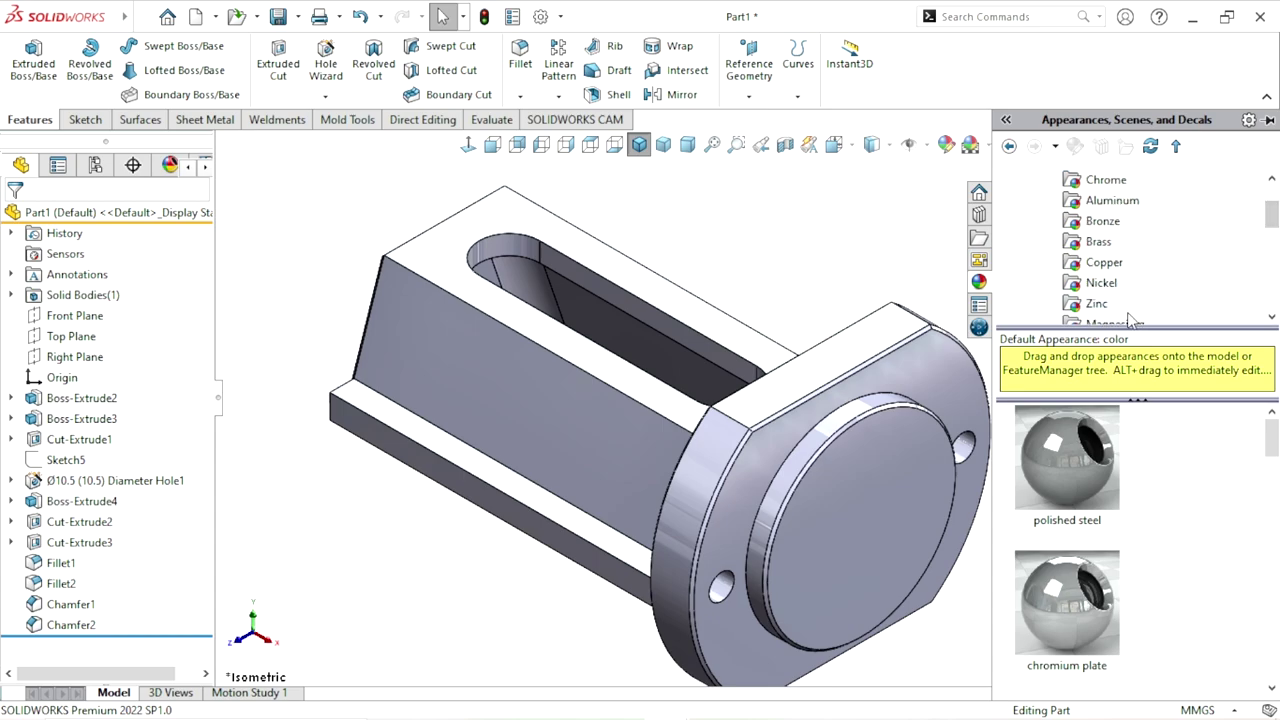
scroll(1145, 281, "up", 1)
scroll(1145, 281, "down", 2)
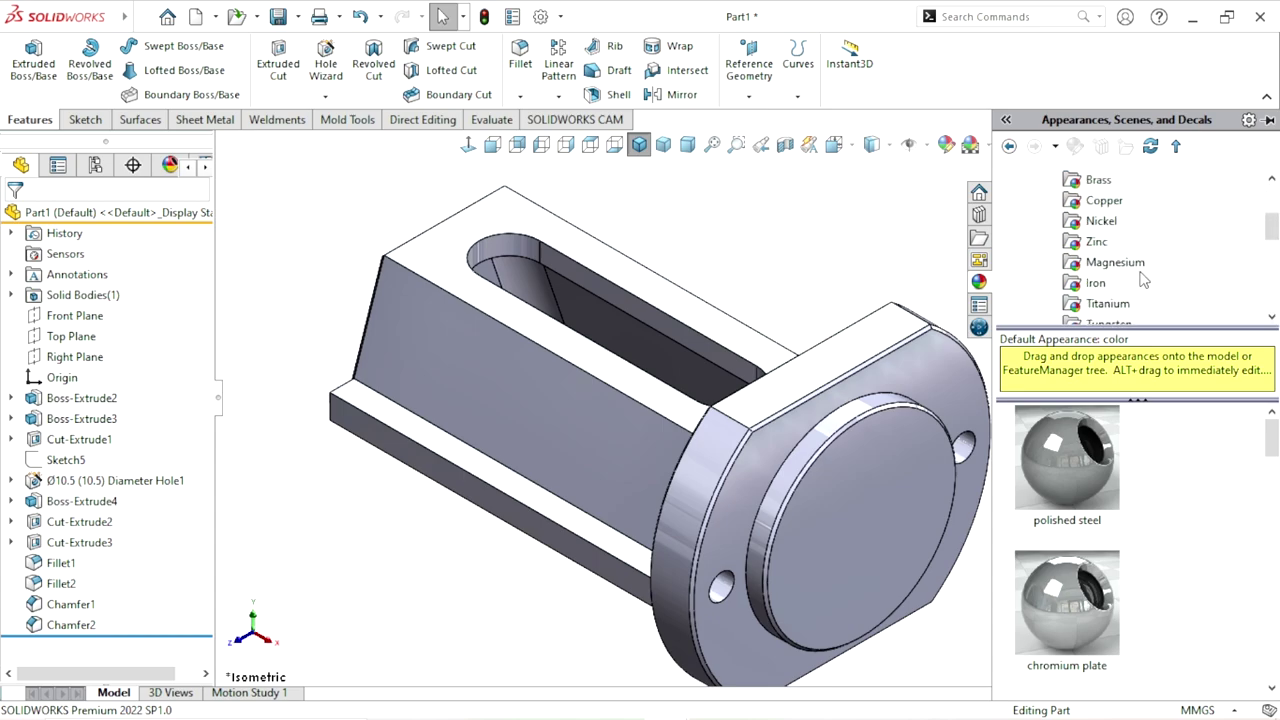
scroll(1145, 281, "down", 1)
left_click(1097, 224)
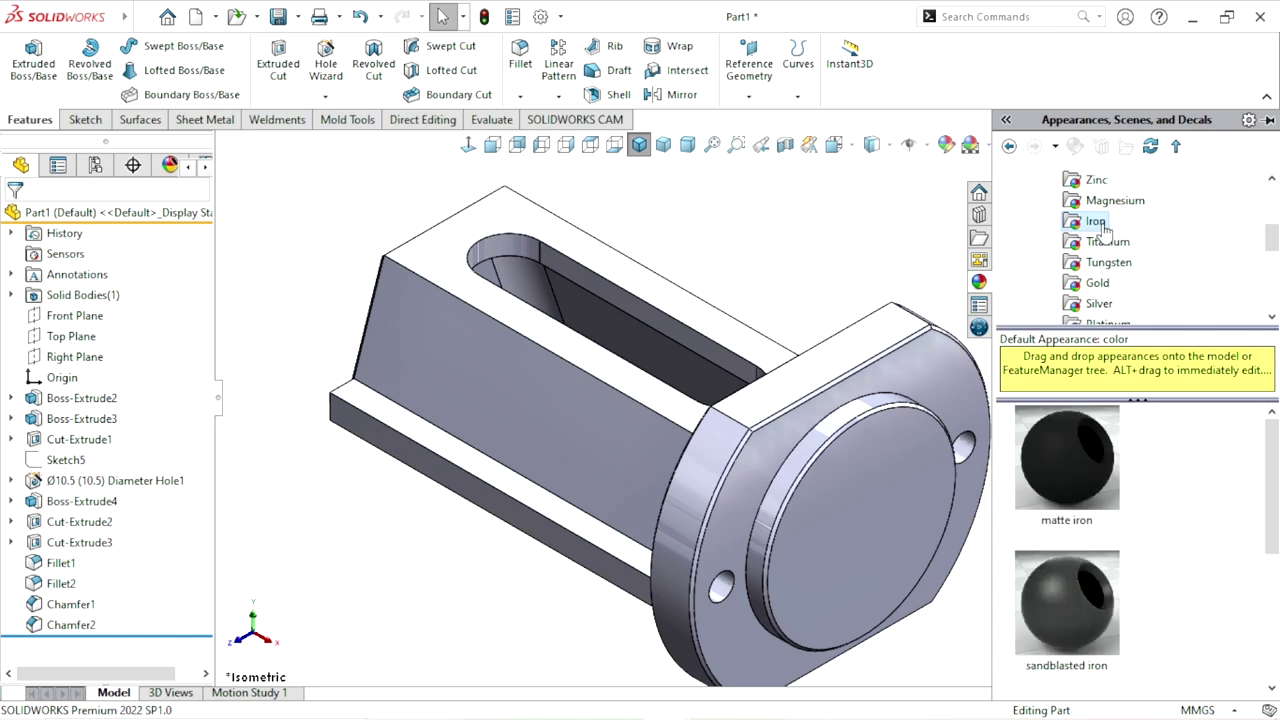
scroll(1270, 500, "down", 1)
scroll(1270, 500, "down", 1)
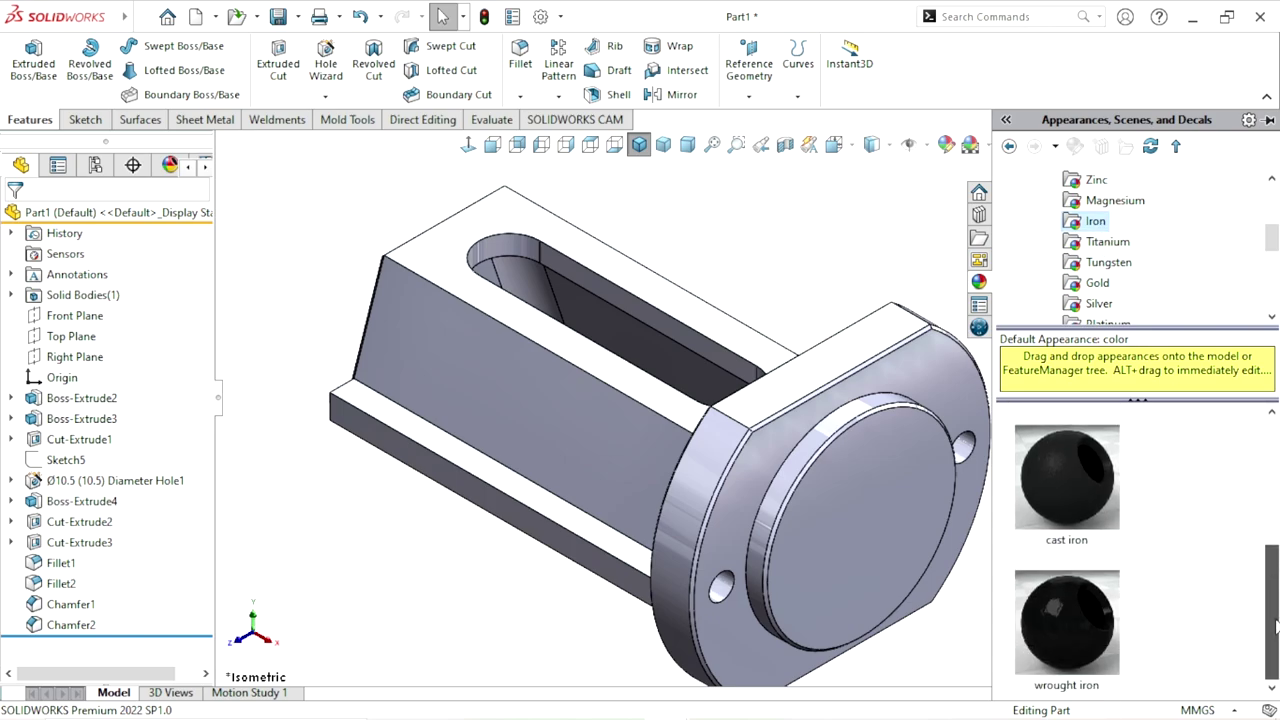
double_click(1047, 476)
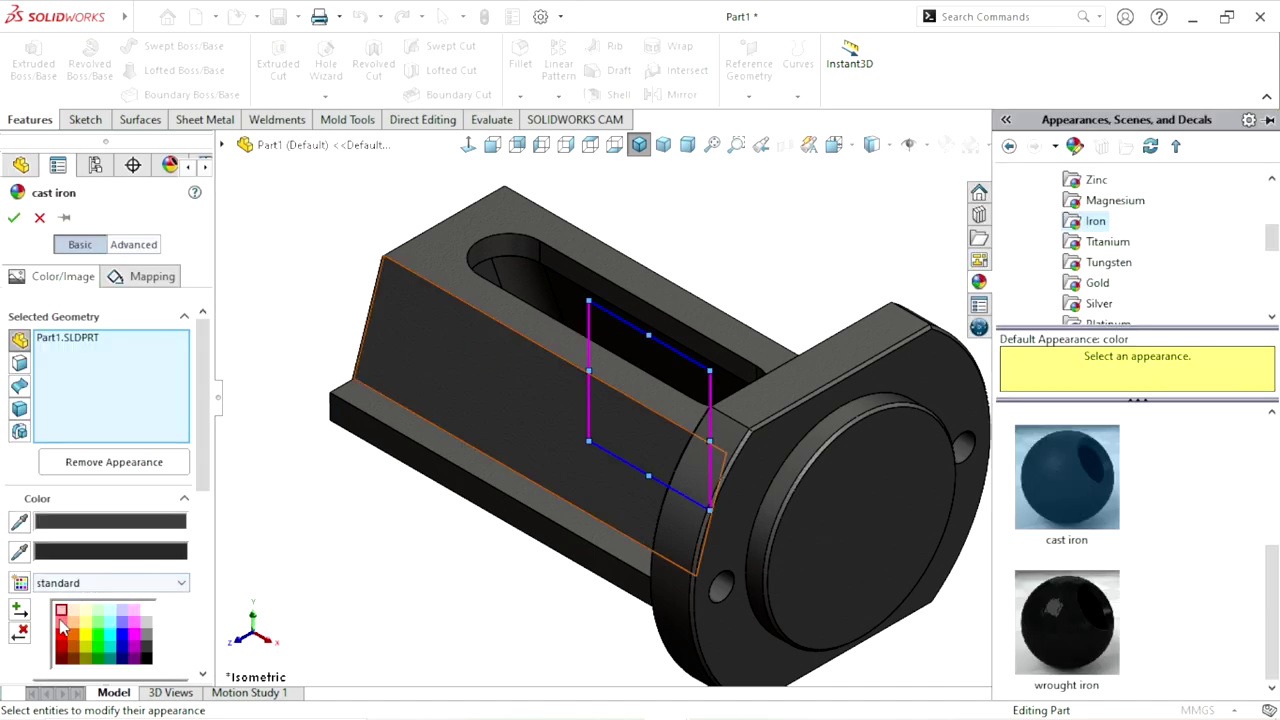
left_click(61, 636)
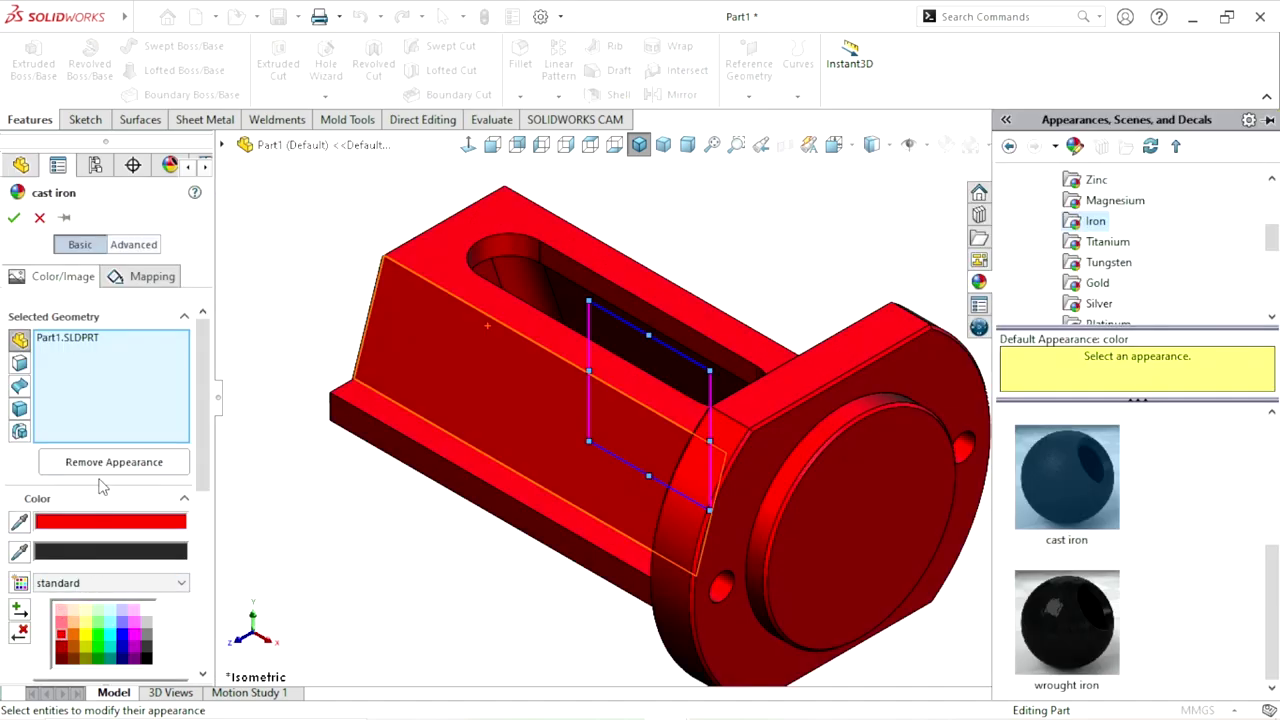
left_click(15, 220)
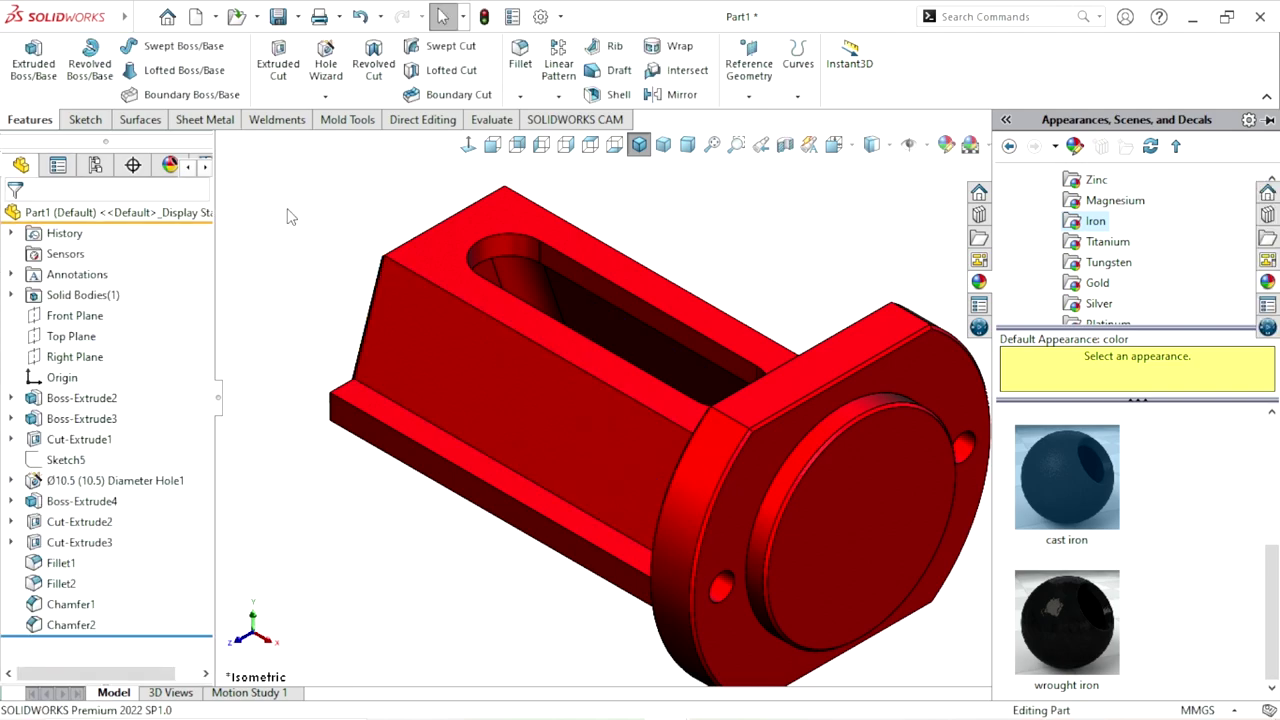
- Select Boss-Extrude2, Boss-Extrude4, Cut-Extrude3 and Diameter Hole1 together
mouse_move(900, 400)
middle_mouse_down()
mouse_move(791, 391)
mouse_move(585, 514)
mouse_move(585, 390)
middle_mouse_up()
left_click(752, 378)
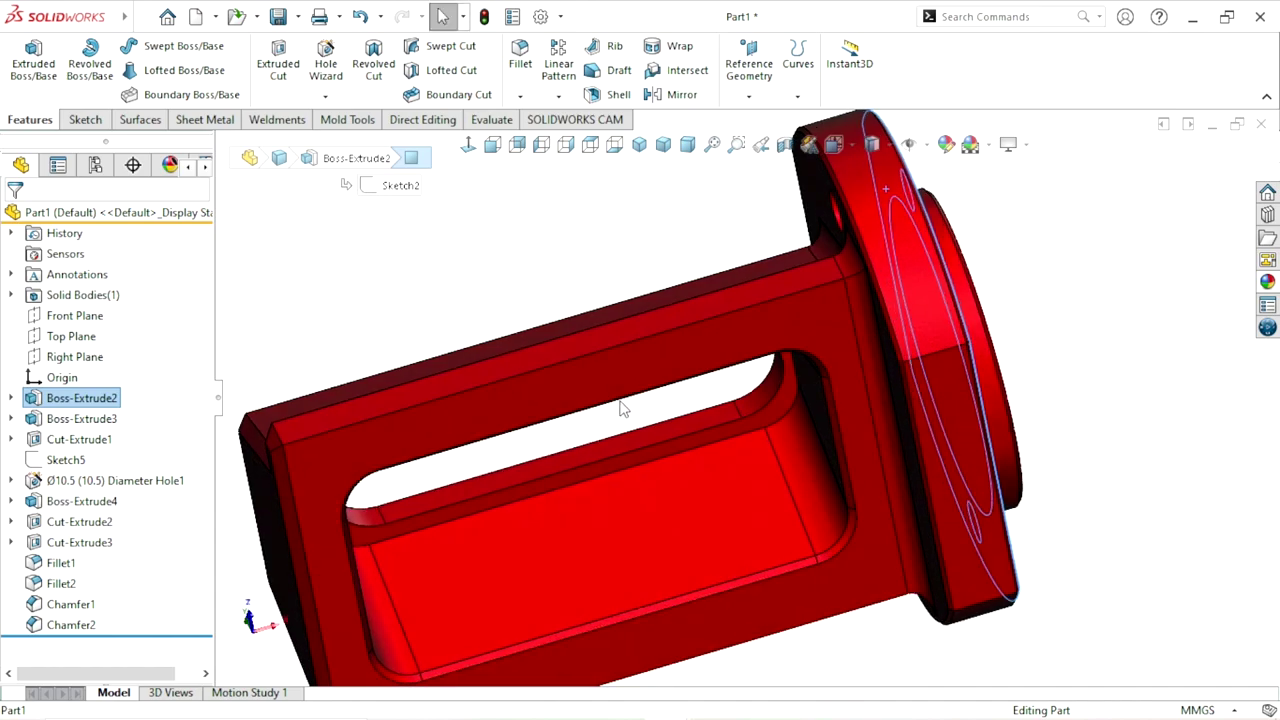
left_click(82, 501)
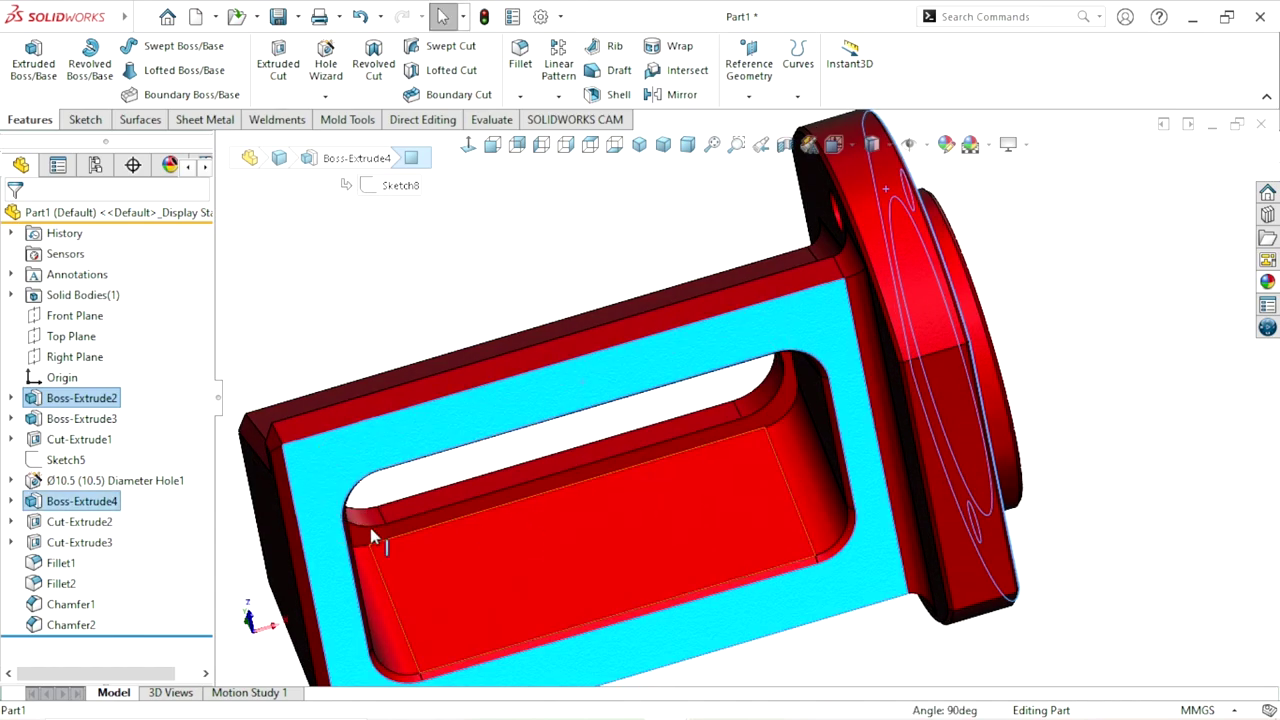
left_click(80, 530, "ctrl")
left_click(80, 524, "ctrl")
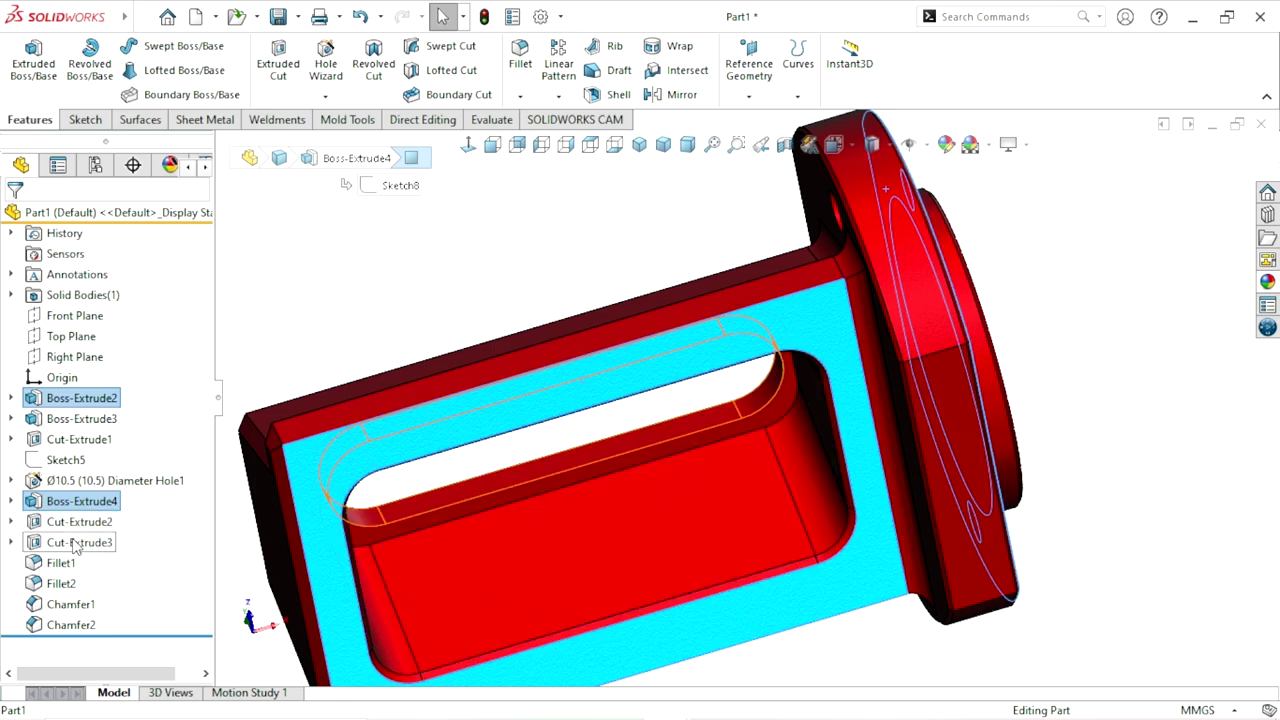
left_click(76, 543, "ctrl")
key("f")
mouse_move(663, 514)
middle_mouse_down()
mouse_move(806, 385)
mouse_move(870, 430)
middle_mouse_up()
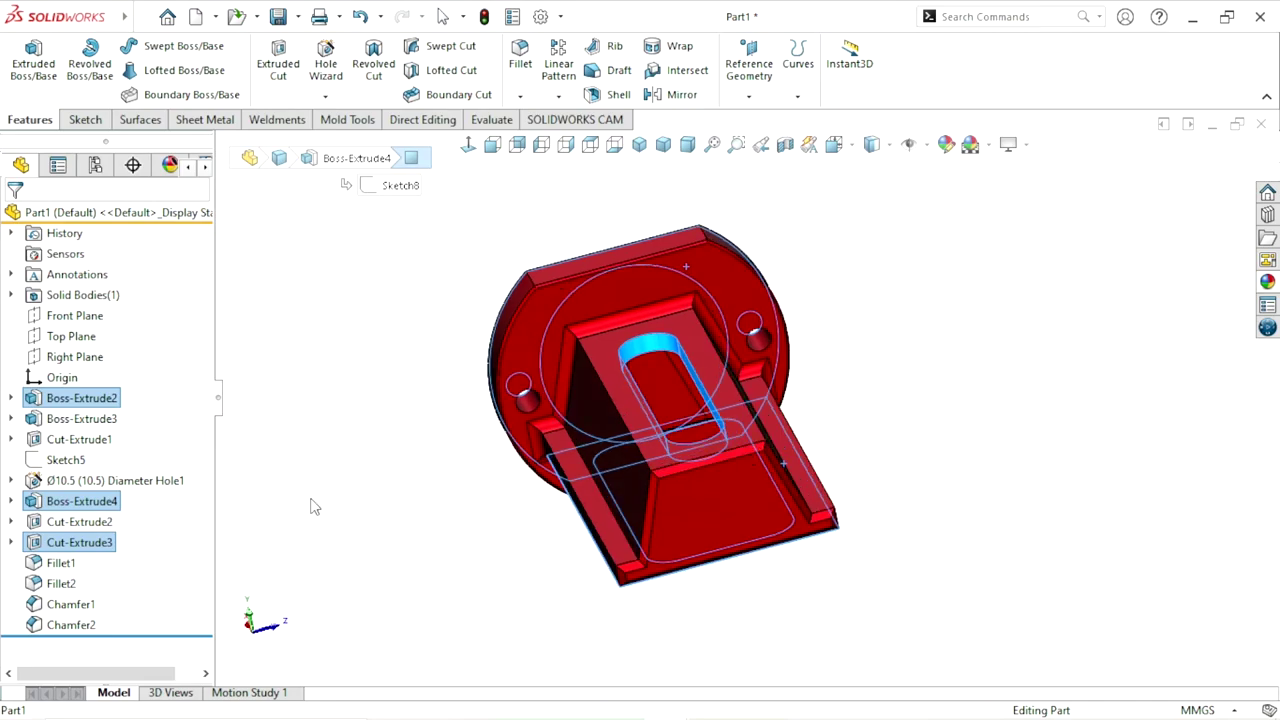
left_click(130, 481, "ctrl")
mouse_move(717, 481)
middle_mouse_down()
mouse_move(473, 420)
mouse_move(626, 529)
middle_mouse_up()
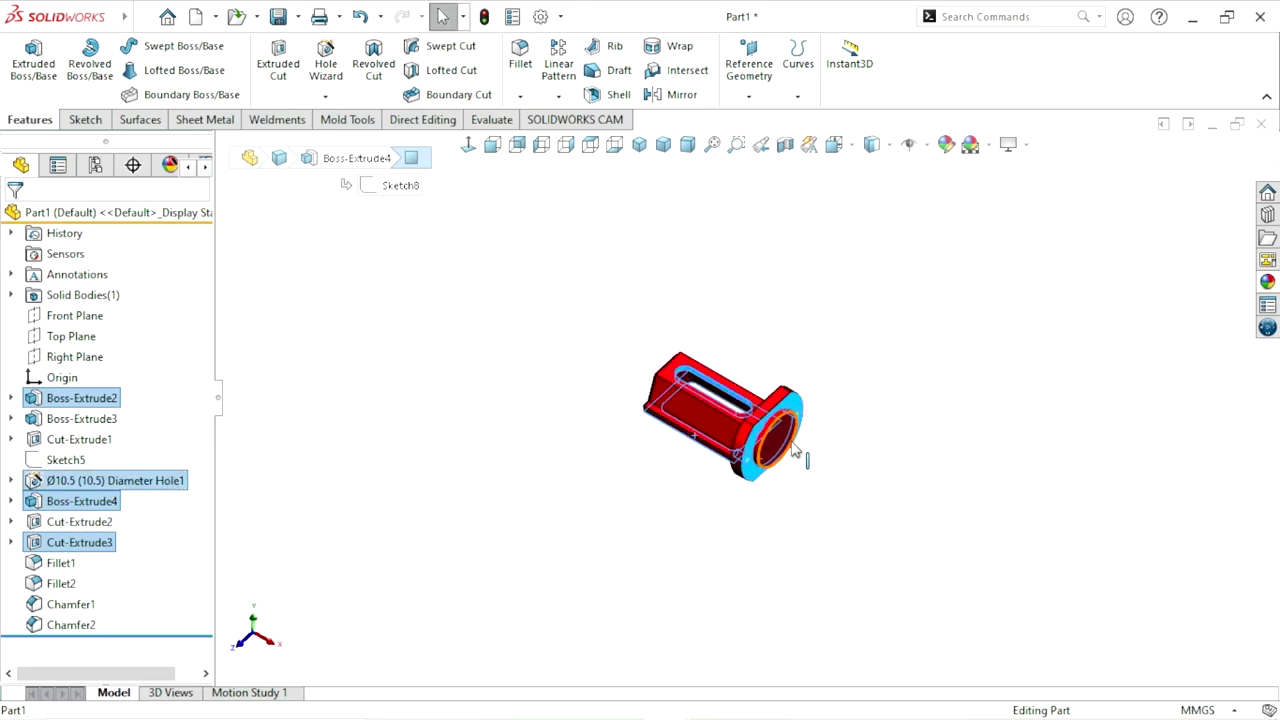
- Apply the satin finish stainless steel appearance to the selected features
left_click(1267, 283)
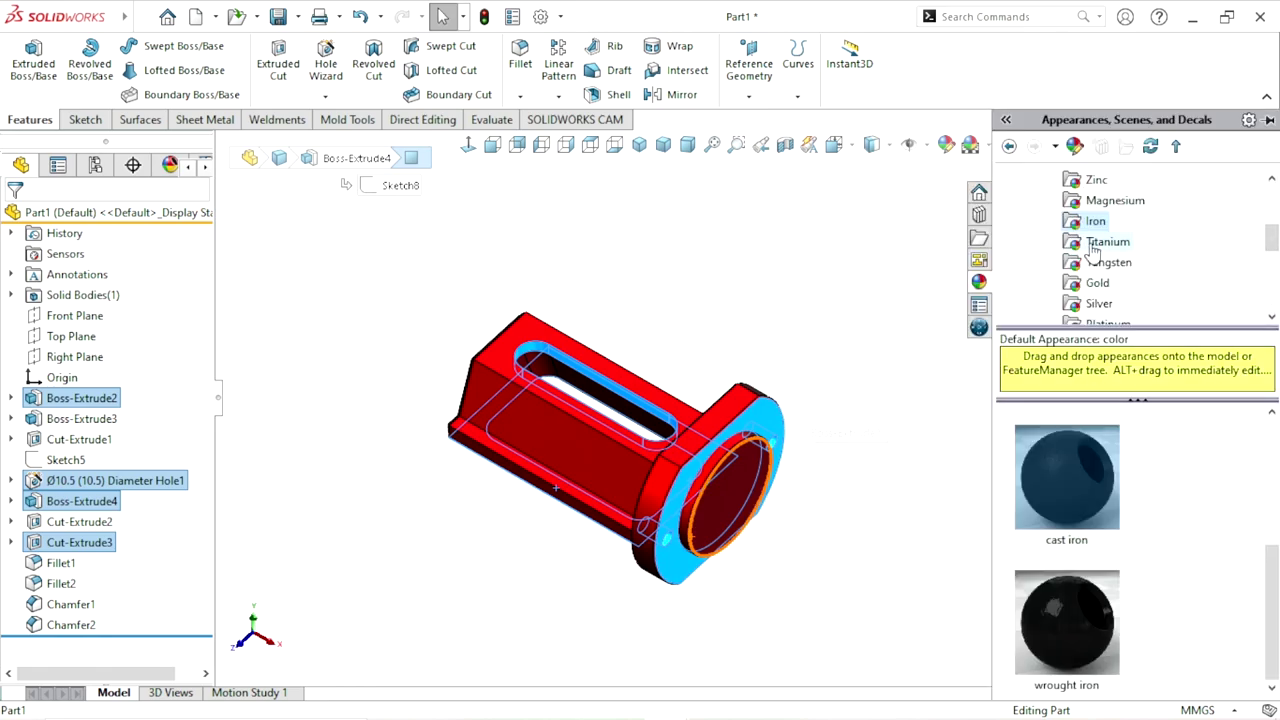
scroll(1093, 252, "up", 3)
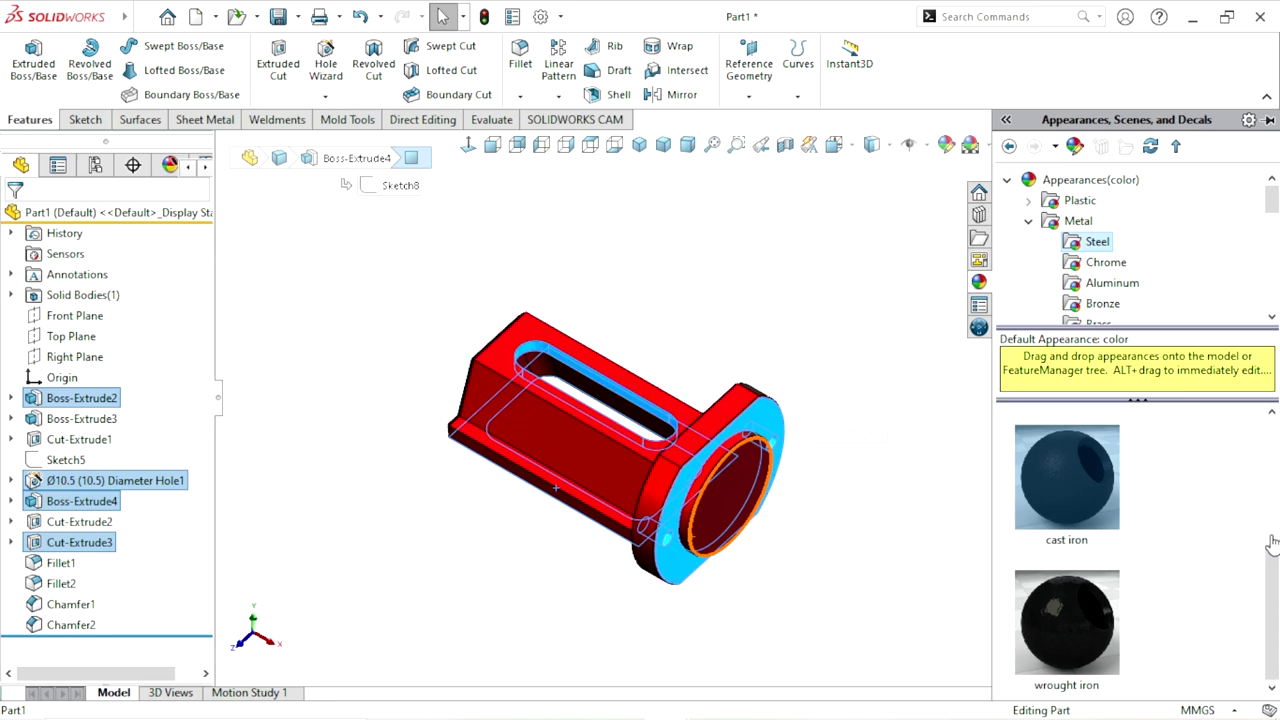
left_click_drag(1270, 450, 1270, 466)
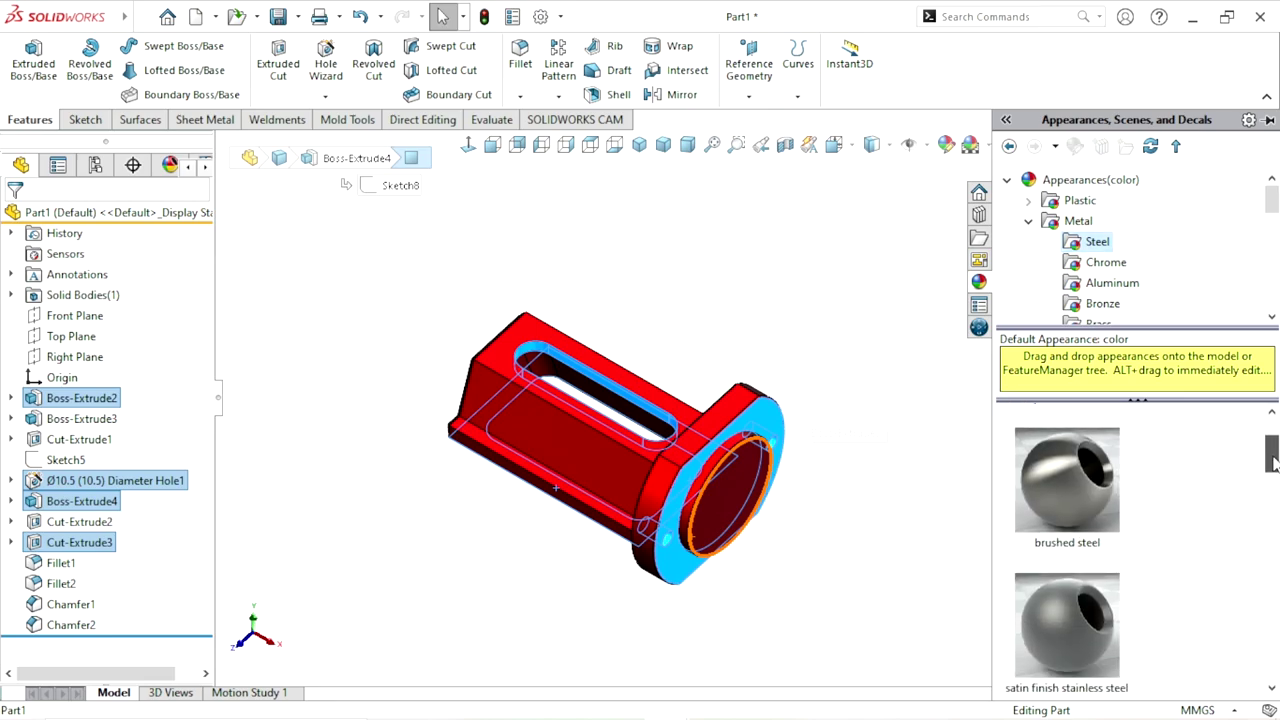
left_click(1067, 617)
left_click(806, 628)
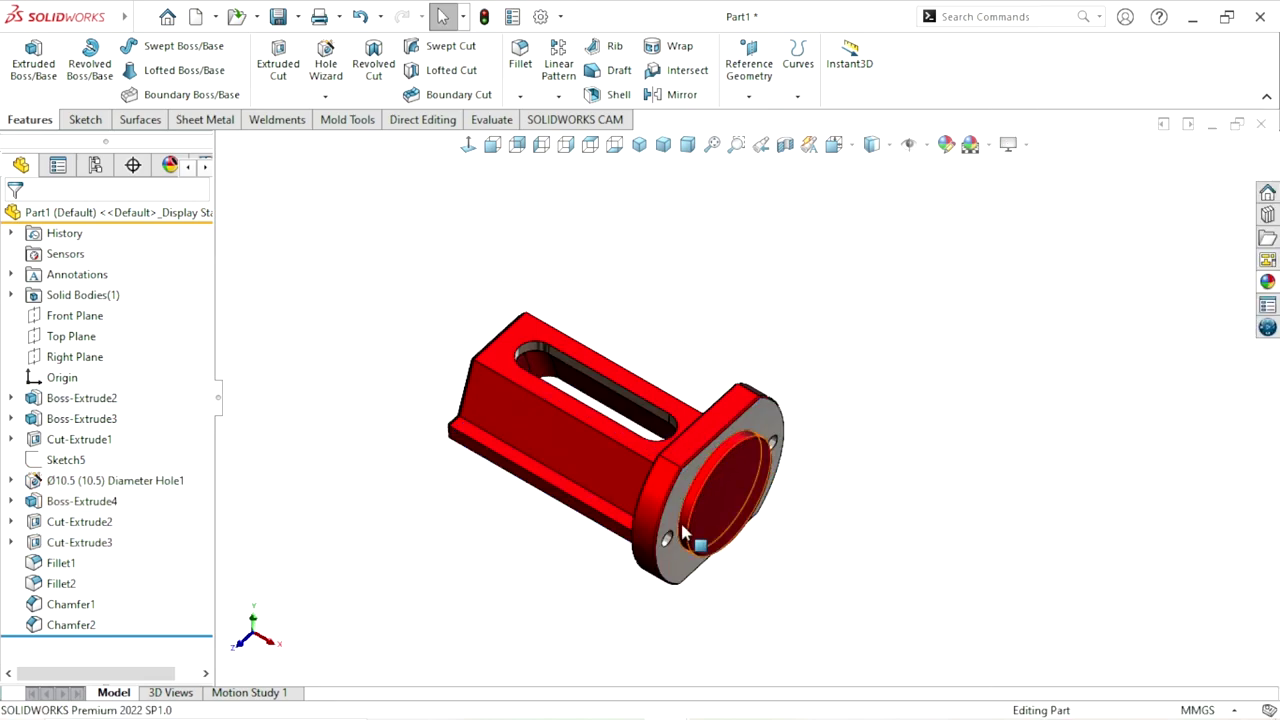
- Orbit to check the steel faces, then return the model to isometric view
mouse_move(806, 628)
middle_mouse_down()
mouse_move(677, 220)
mouse_move(710, 352)
mouse_move(671, 517)
middle_mouse_up()
key("ctrl+7")
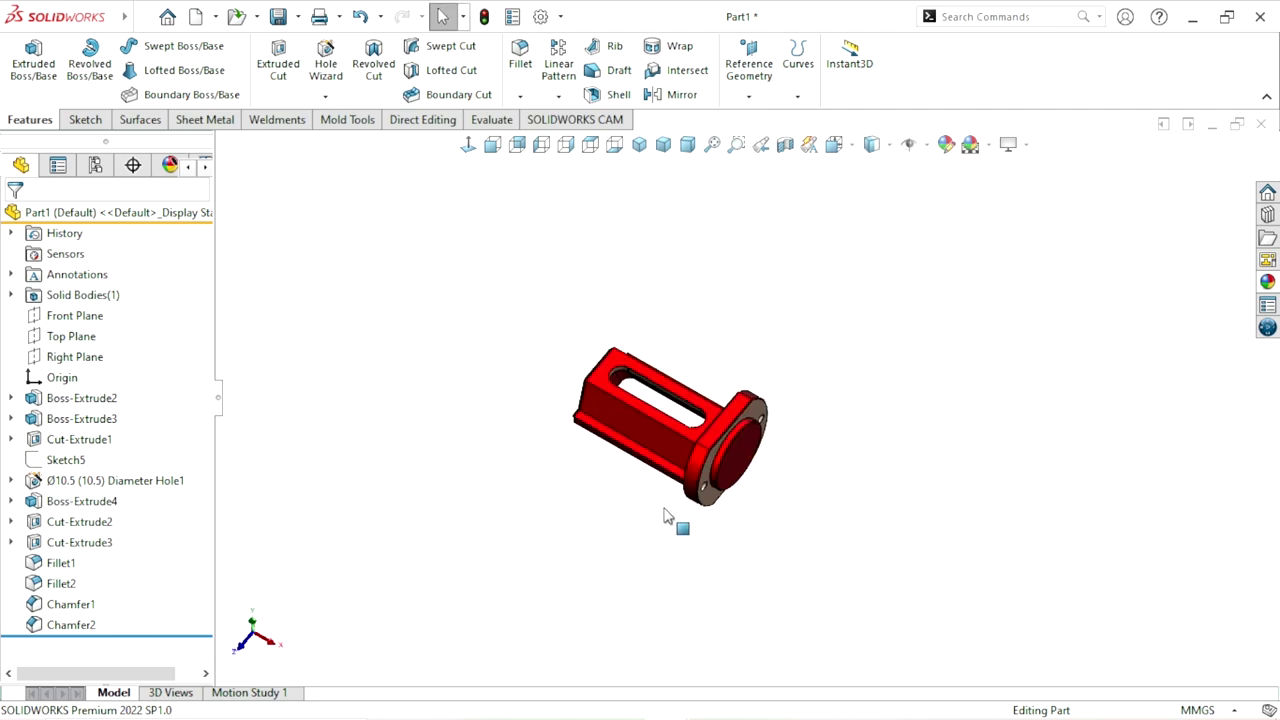
left_click(639, 145)
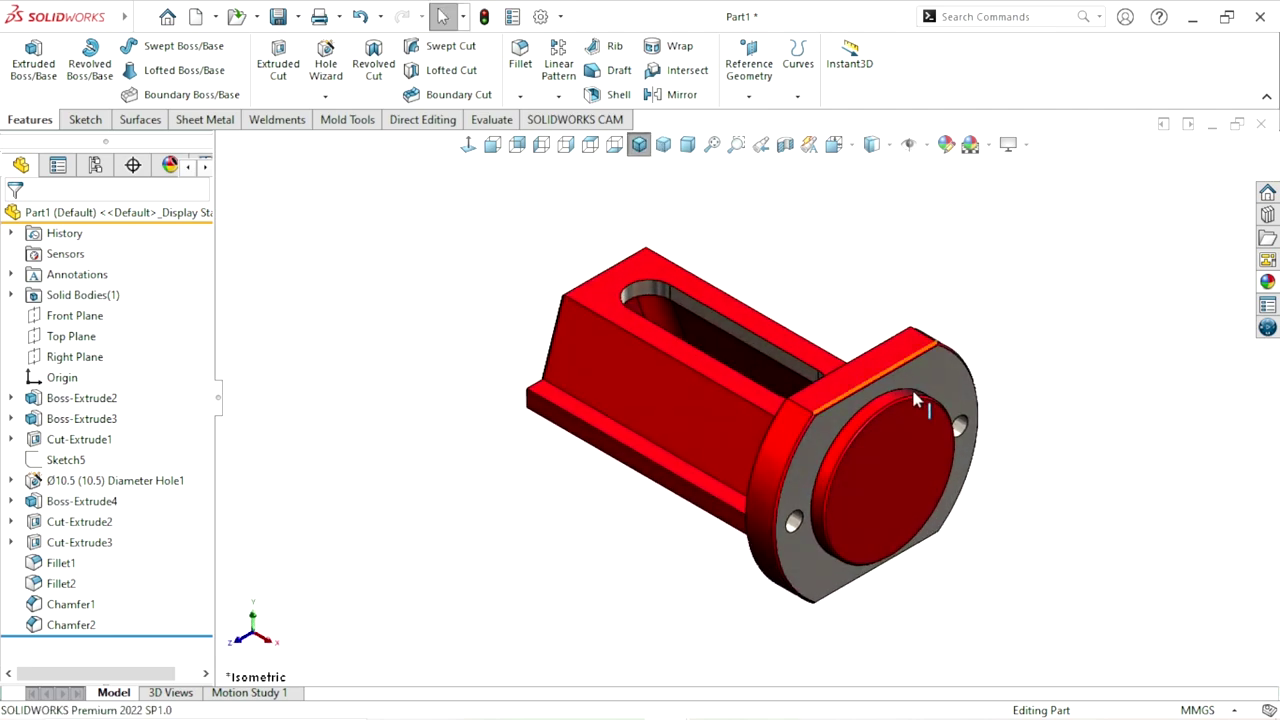
scroll(1005, 425, "down", 5)
scroll(950, 385, "up", 5)
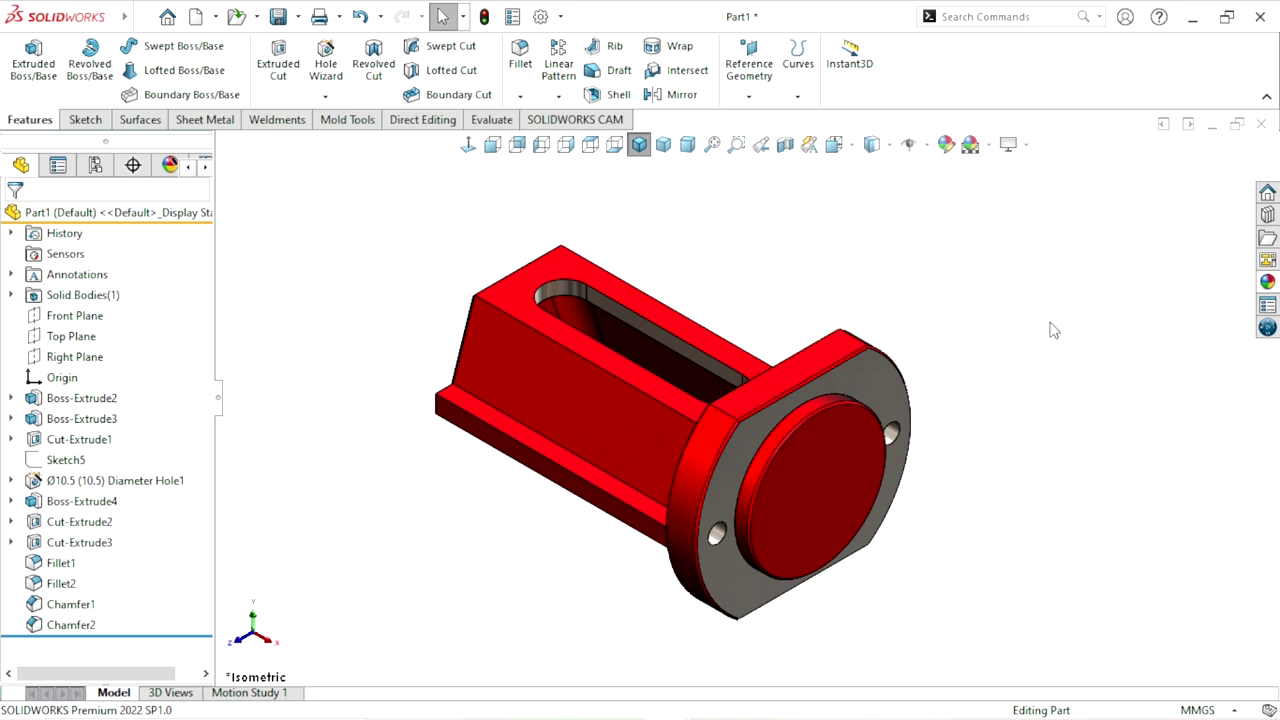
scroll(742, 371, "down", 2)
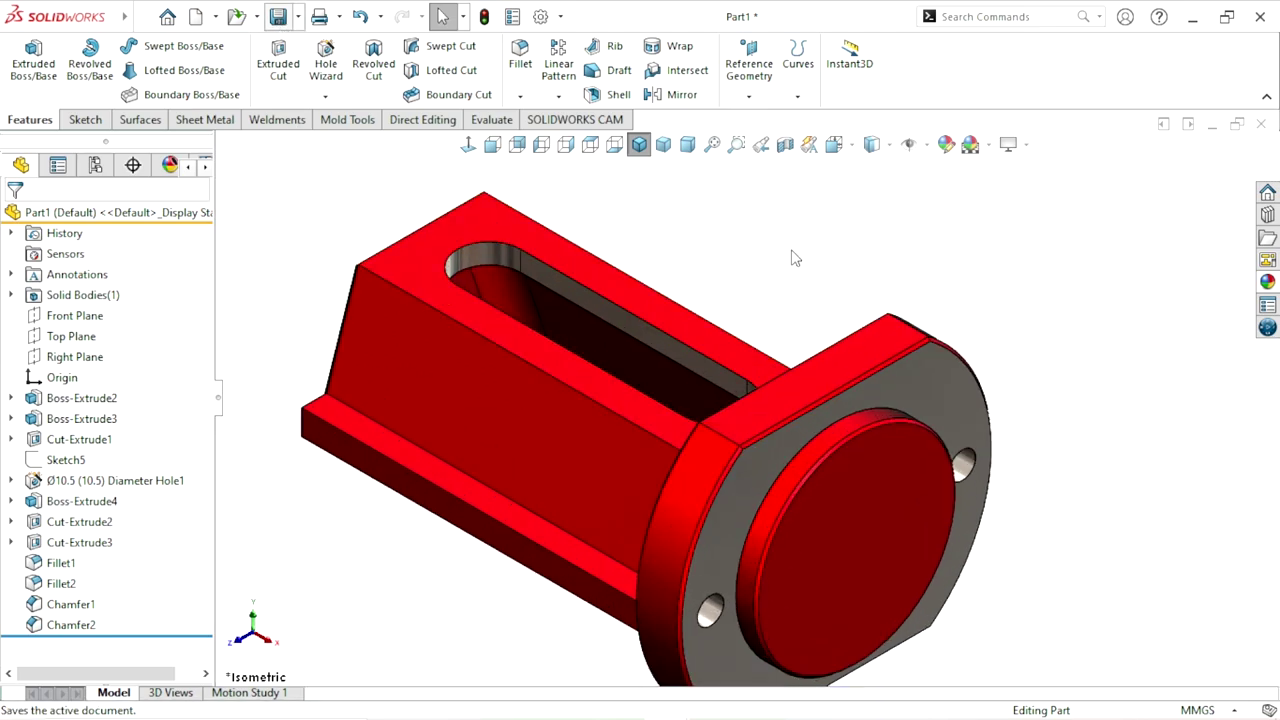
- Save the part as Part06 in the VV folder
key("ctrl+s")
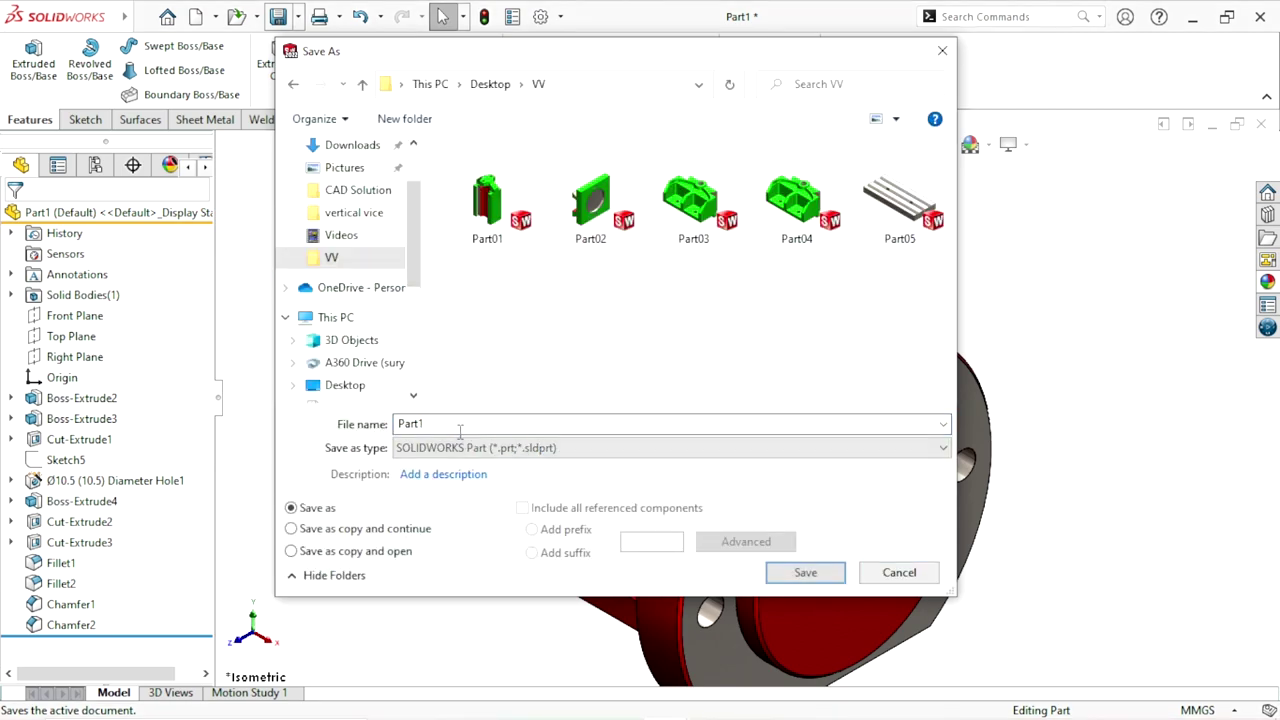
left_click(912, 240)
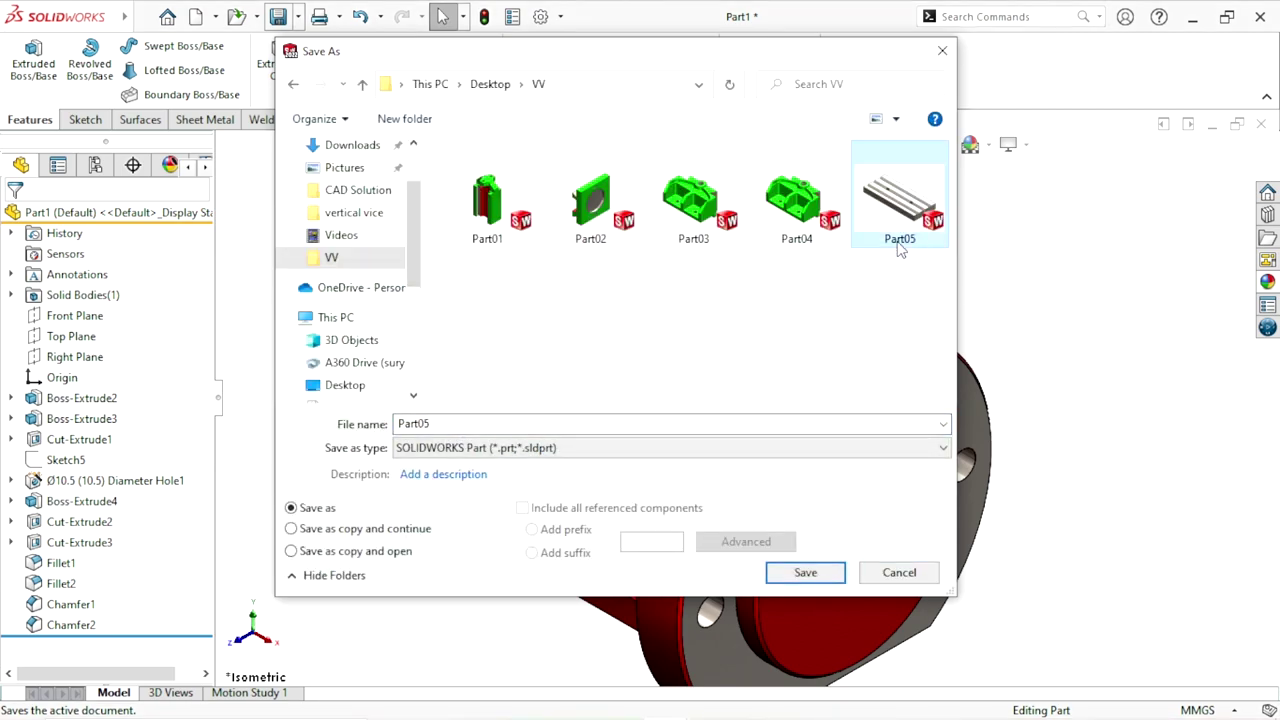
double_click(438, 426)
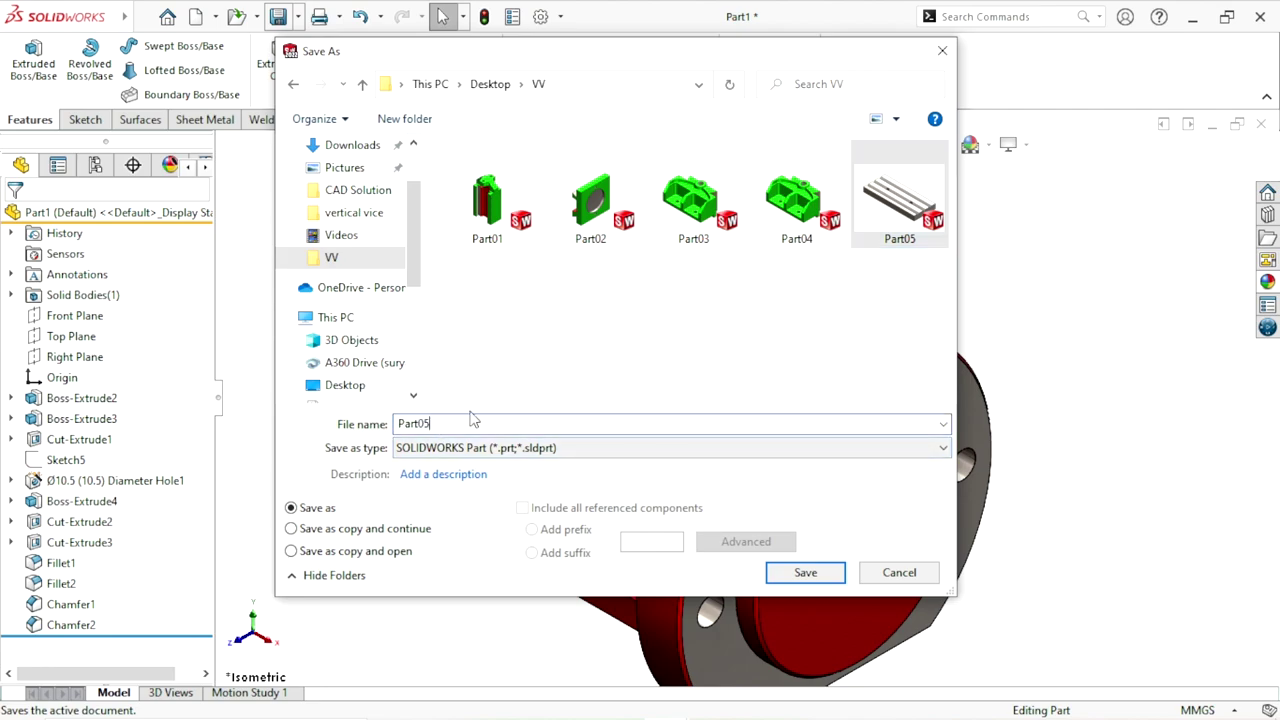
key("BackSpace")
type("6")
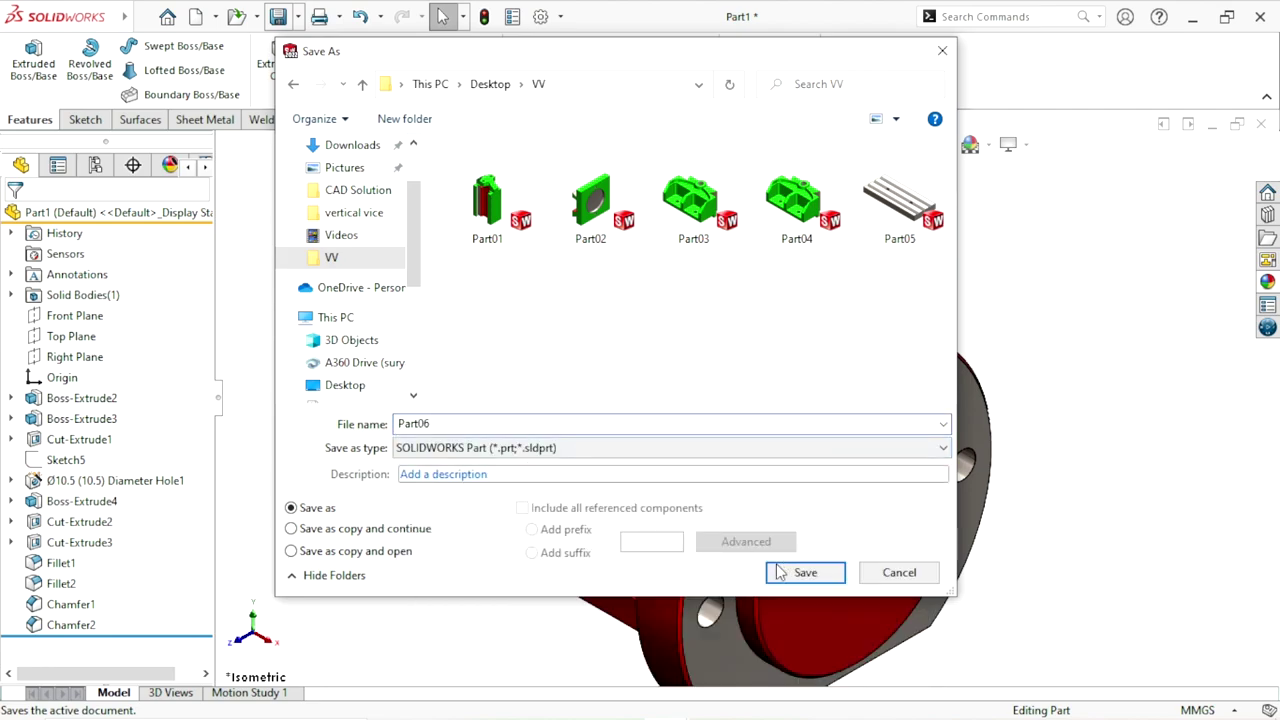
left_click(802, 574)
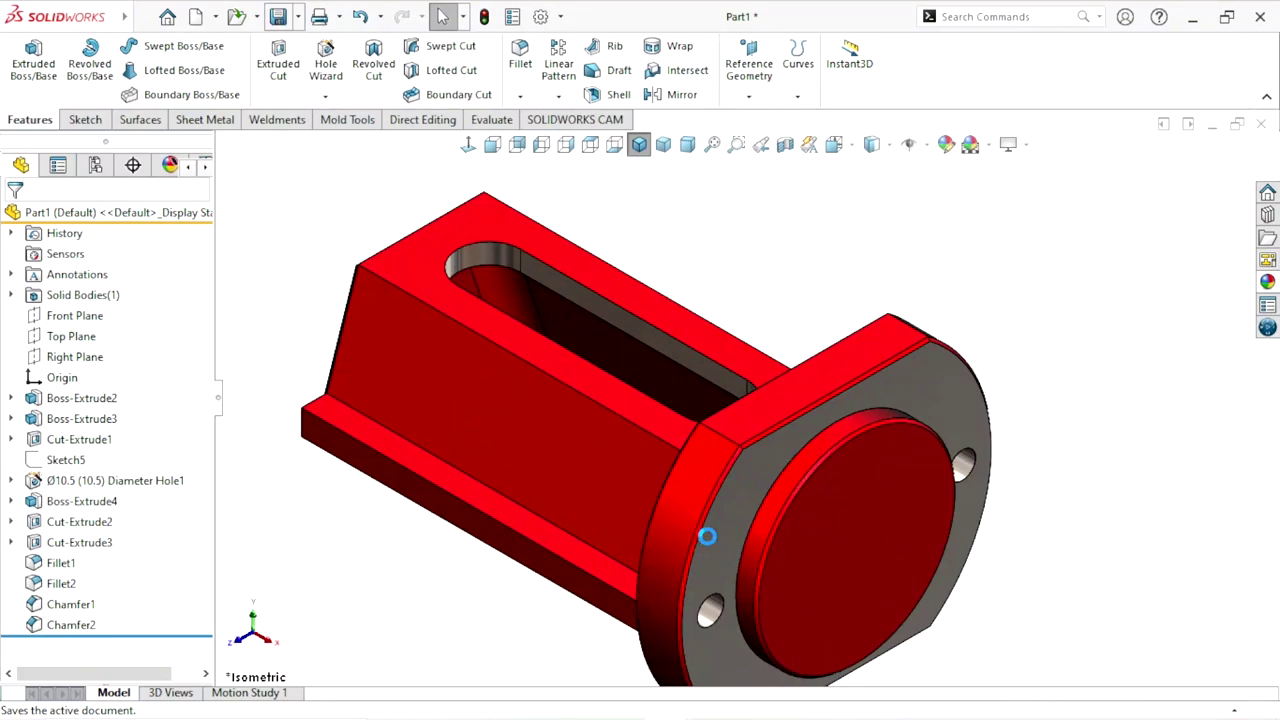
scroll(720, 510, "up", 3)
scroll(783, 430, "down", 3)
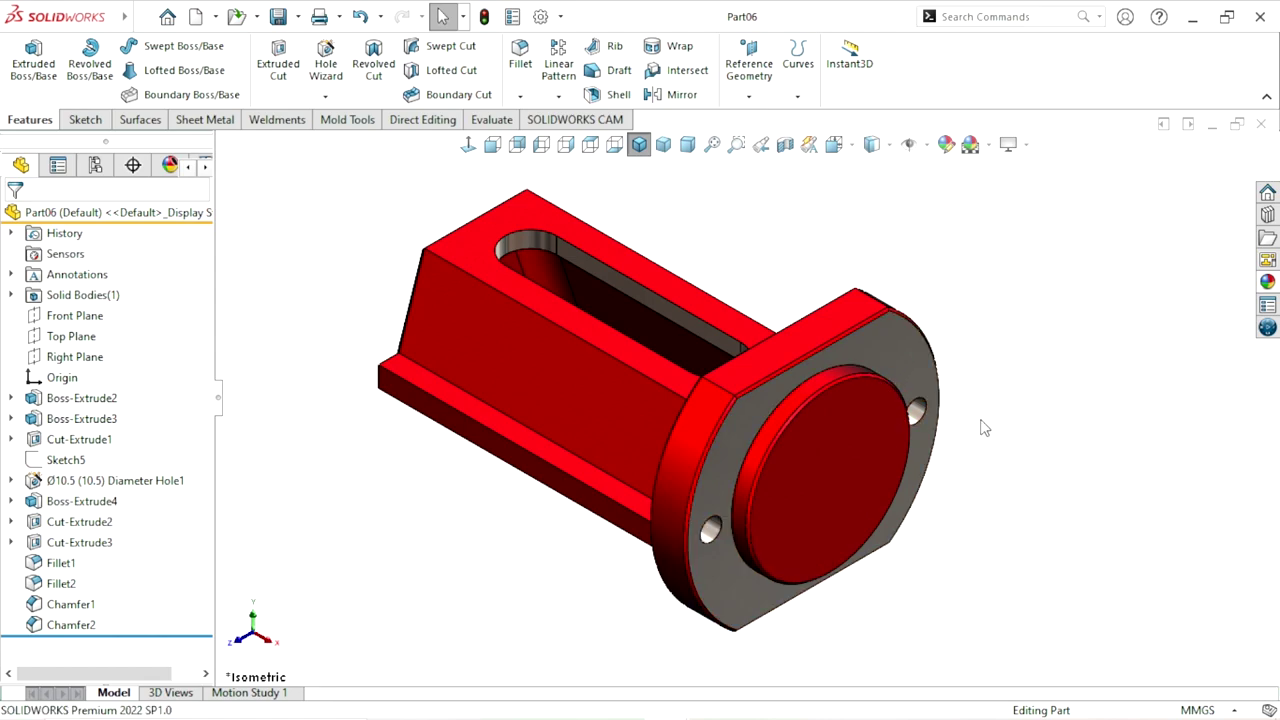
mouse_move(983, 428)
middle_mouse_down()
mouse_move(978, 366)
mouse_move(905, 424)
middle_mouse_up()
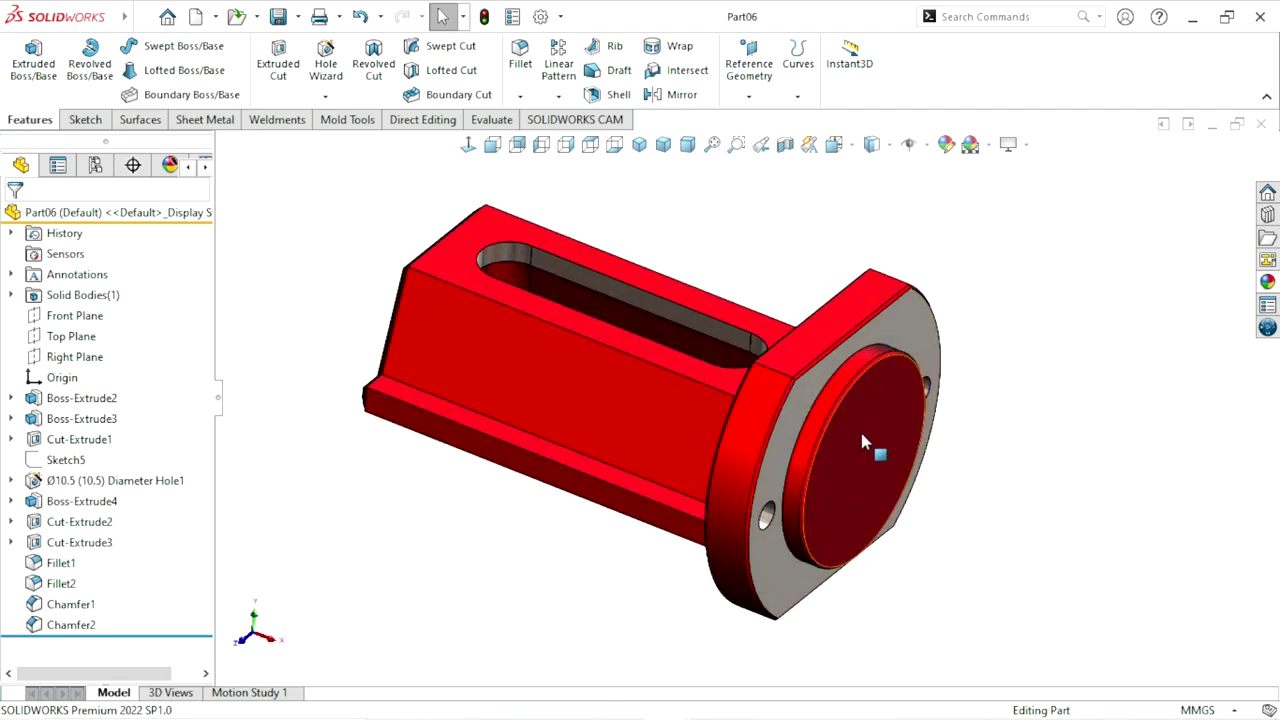
mouse_move(1008, 427)
middle_mouse_down()
mouse_move(757, 421)
mouse_move(1023, 423)
middle_mouse_up()
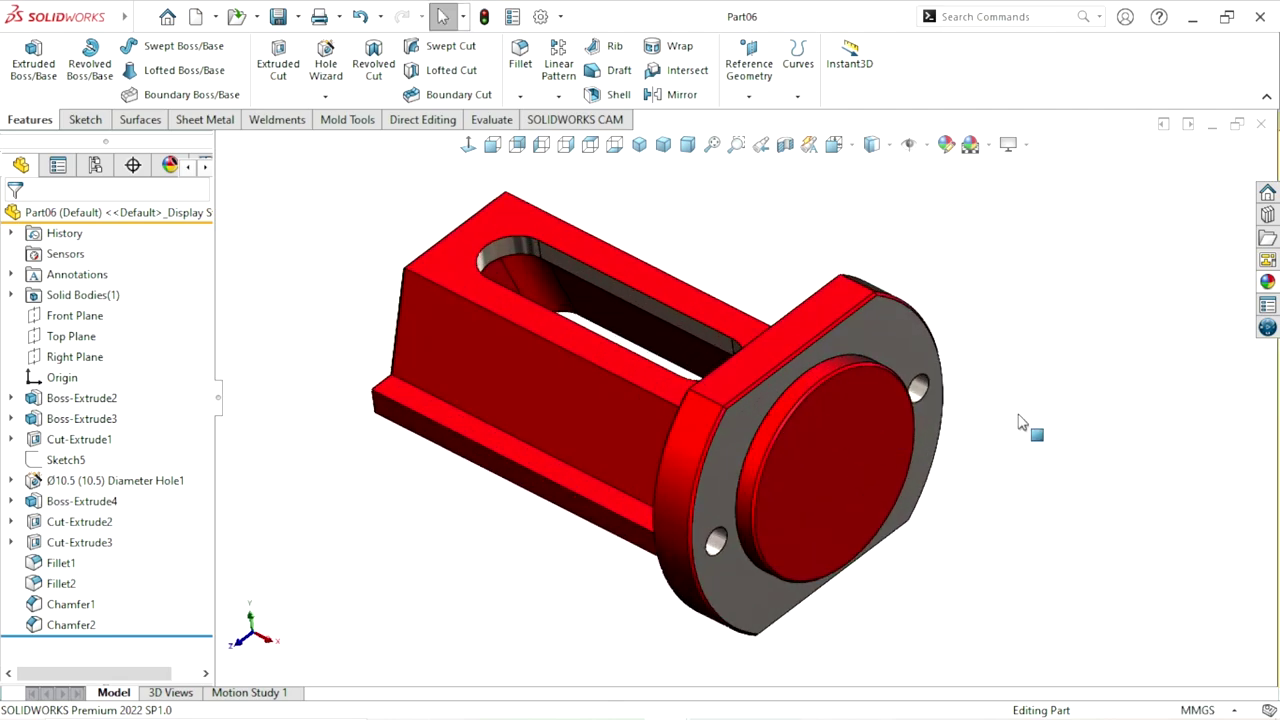